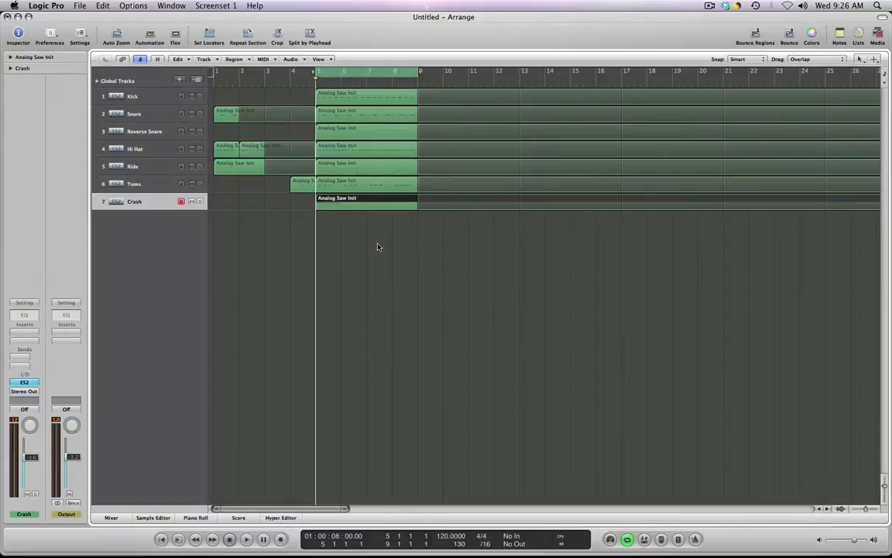
- Play the cycled section and solo the Kick, Snare, Reverse Snare, Hi Hat and Ride tracks one at a time
{"action": "left_click", "coordinate": [378, 246]}
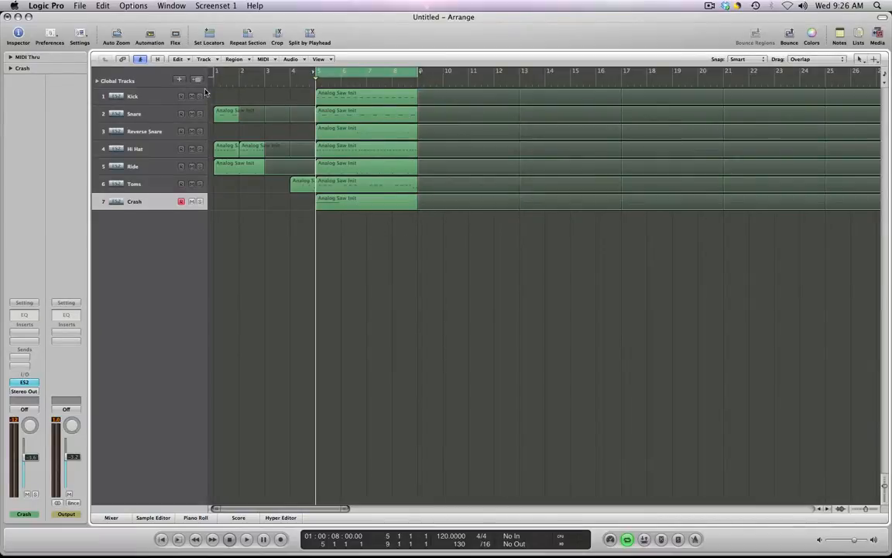
{"action": "key", "text": "space"}
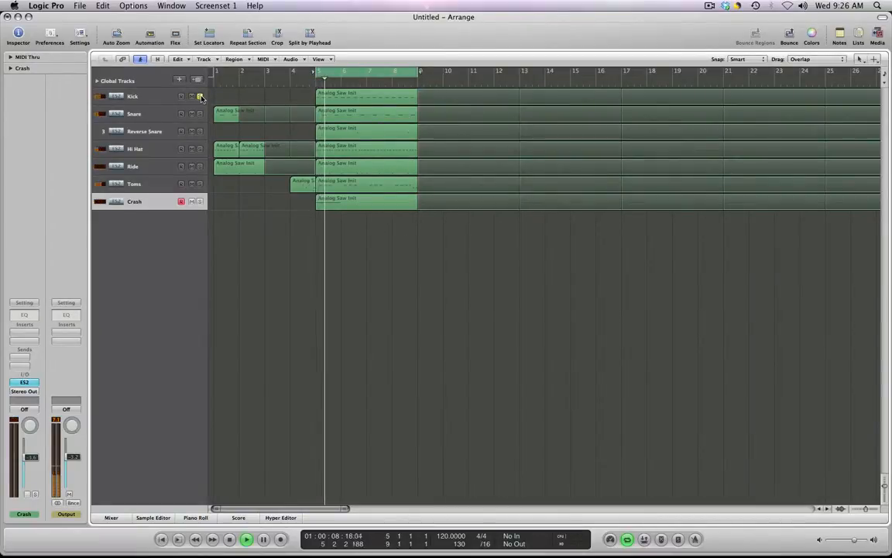
{"action": "left_click", "coordinate": [200, 114]}
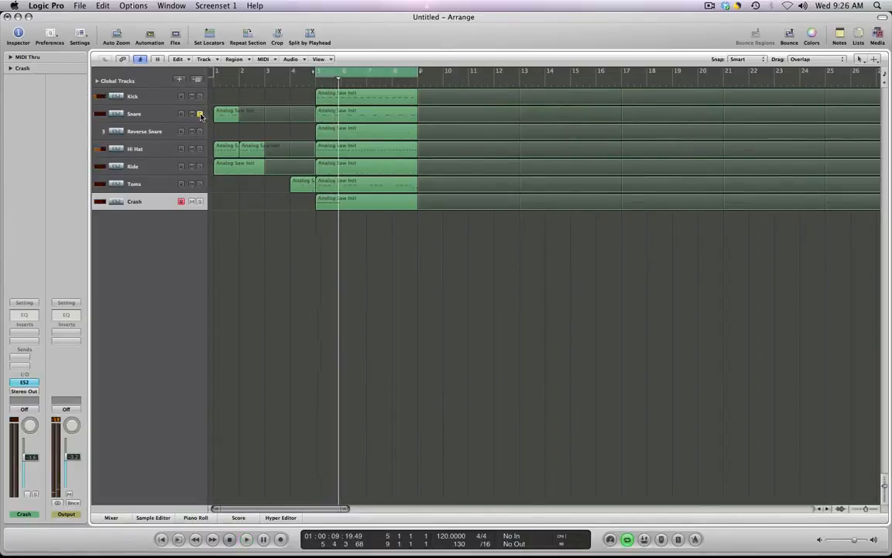
{"action": "left_click", "coordinate": [199, 114]}
{"action": "left_click", "coordinate": [199, 131]}
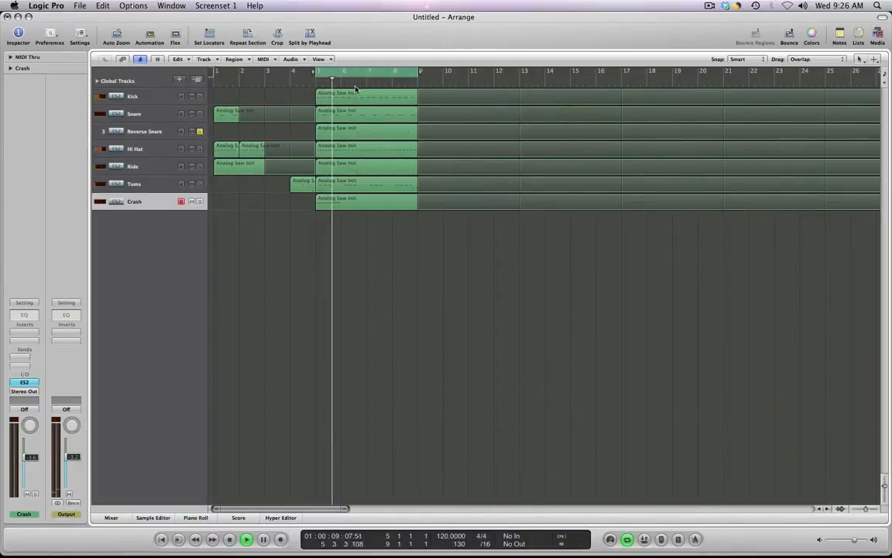
{"action": "left_click", "coordinate": [200, 149]}
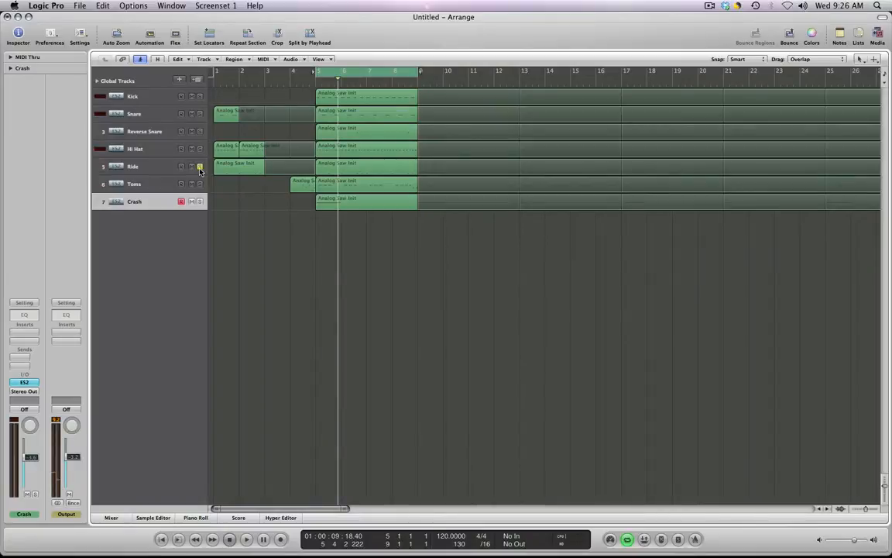
{"action": "left_click", "coordinate": [200, 167]}
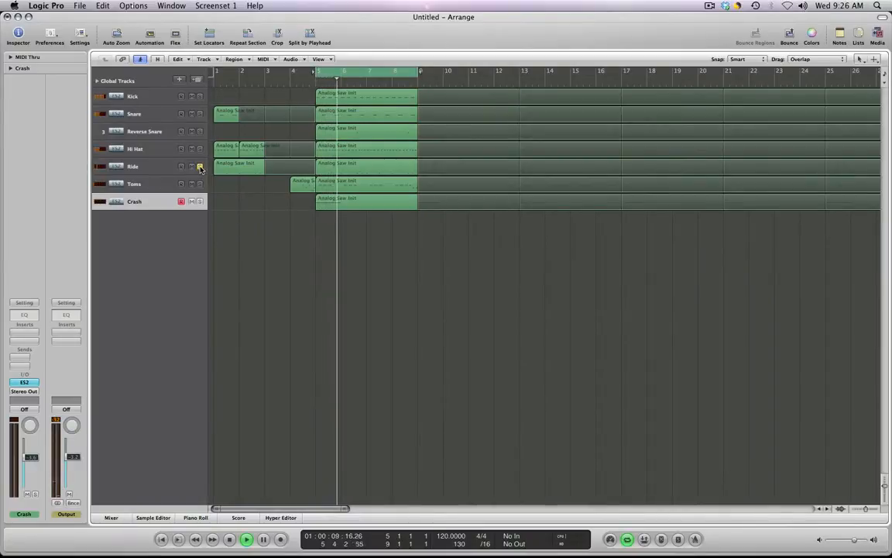
{"action": "left_click", "coordinate": [199, 166]}
- Solo the Toms and the Crash in turn and play each track on its own
{"action": "left_click", "coordinate": [200, 184]}
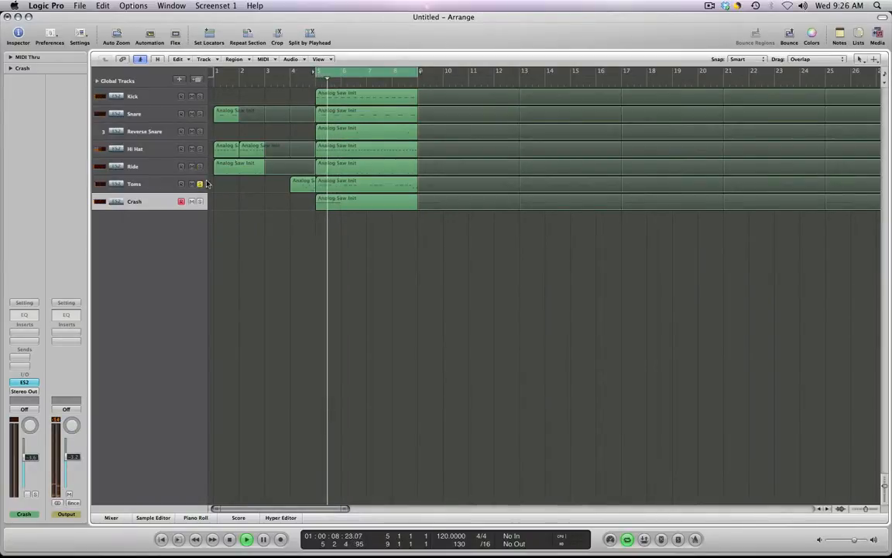
{"action": "left_click", "coordinate": [401, 80]}
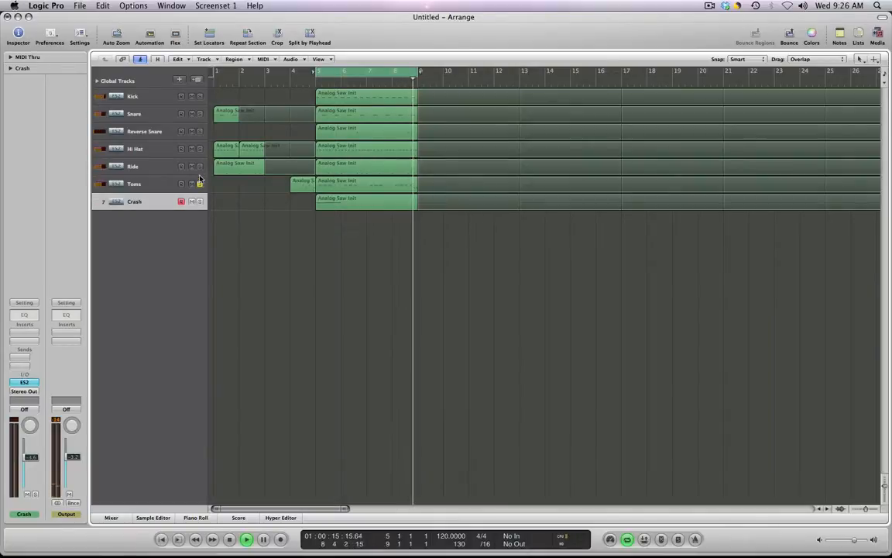
{"action": "key", "text": "space"}
{"action": "left_click", "coordinate": [200, 185]}
{"action": "left_click", "coordinate": [200, 202]}
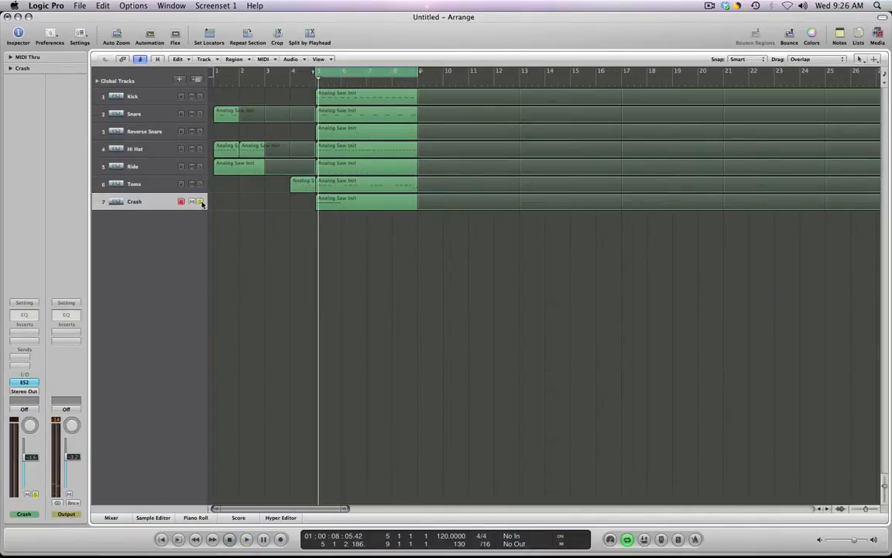
{"action": "key", "text": "space"}
{"action": "key", "text": "space"}
- Extend the cycle area back to bar 1, play the full drum arrangement and switch off cycling during playback
{"action": "left_click_drag", "start_coordinate": [318, 71], "coordinate": [215, 72]}
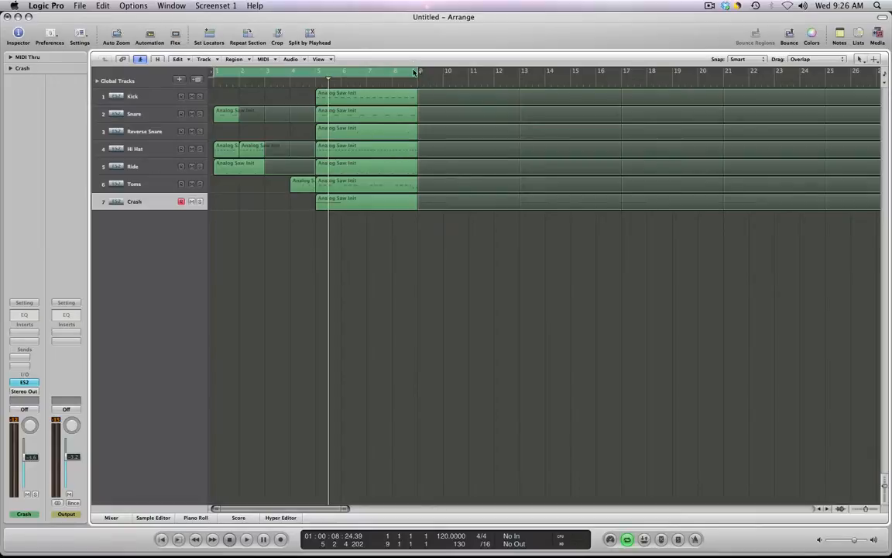
{"action": "key", "text": "space"}
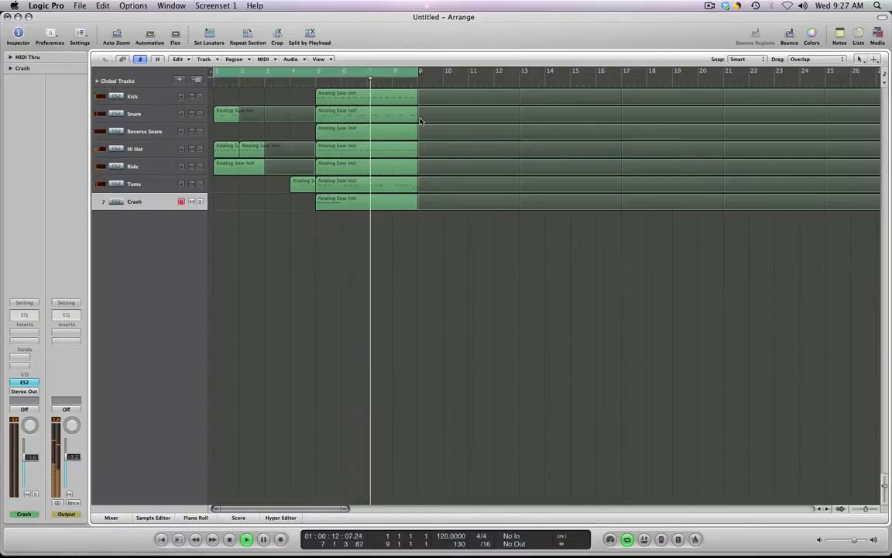
{"action": "key", "text": "c"}
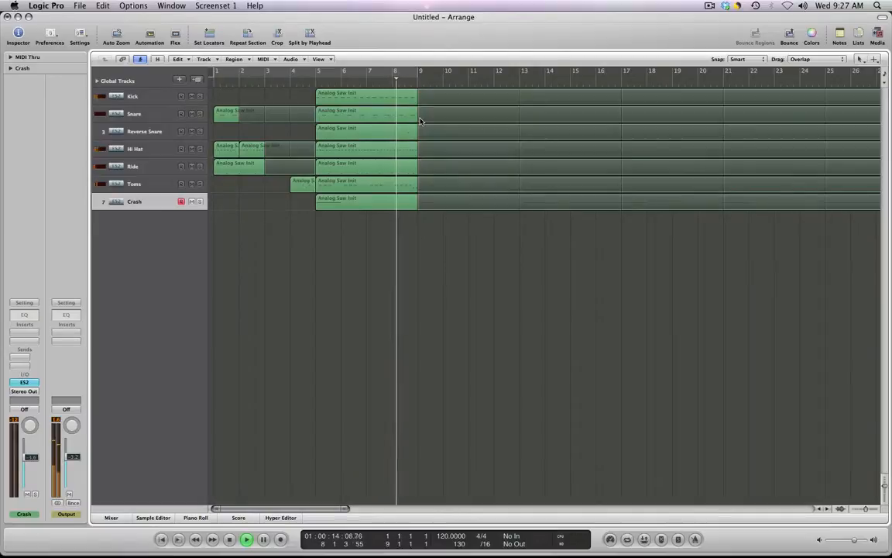
{"action": "key", "text": "space"}
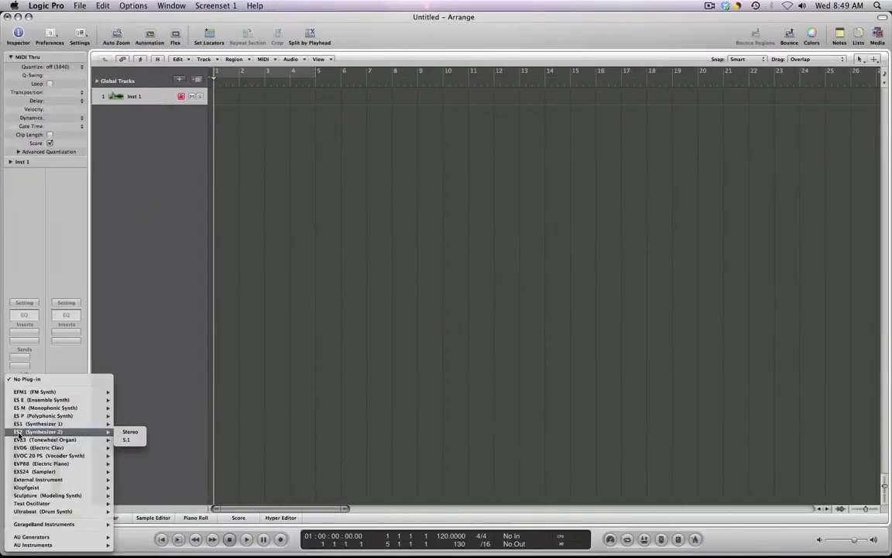
- Insert the ES2 synthesizer on the Inst 1 track and load the Analog Saw Init preset from the Tutorial Settings
{"action": "left_click", "coordinate": [234, 316]}
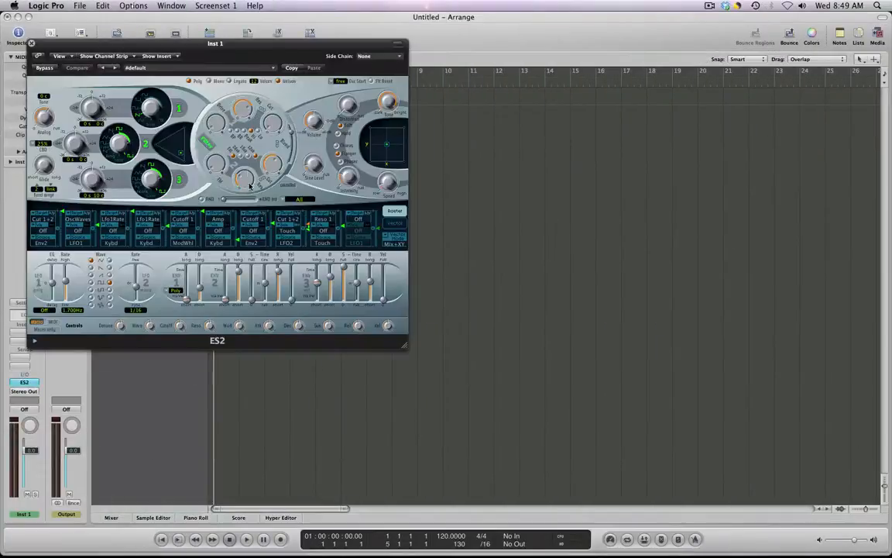
{"action": "left_click_drag", "start_coordinate": [251, 44], "coordinate": [495, 129]}
{"action": "left_click", "coordinate": [457, 155]}
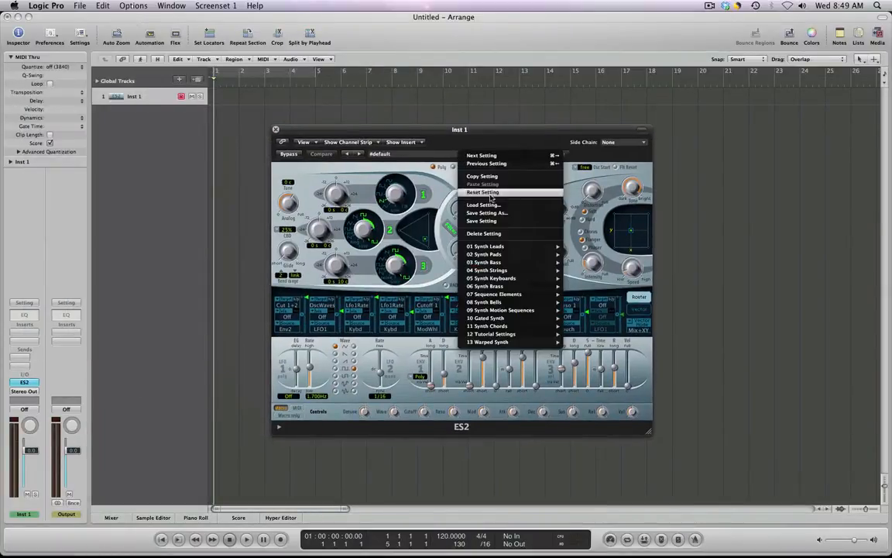
{"action": "mouse_move", "coordinate": [509, 338]}
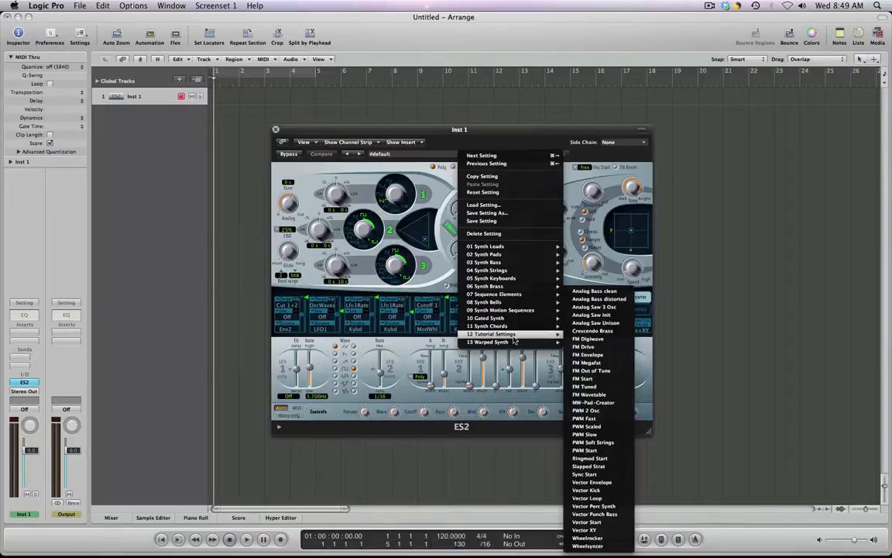
{"action": "left_click", "coordinate": [590, 313]}
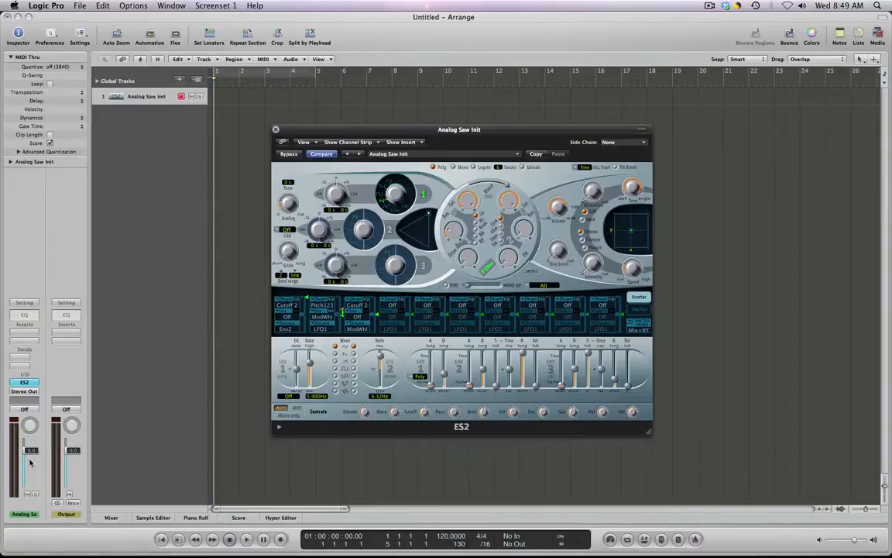
- Set the targets of the first three ES2 modulation routings to Off
{"action": "key", "text": "XF86AudioRaiseVolume"}
{"action": "left_click", "coordinate": [294, 305]}
{"action": "left_click", "coordinate": [267, 110]}
{"action": "left_click", "coordinate": [323, 305]}
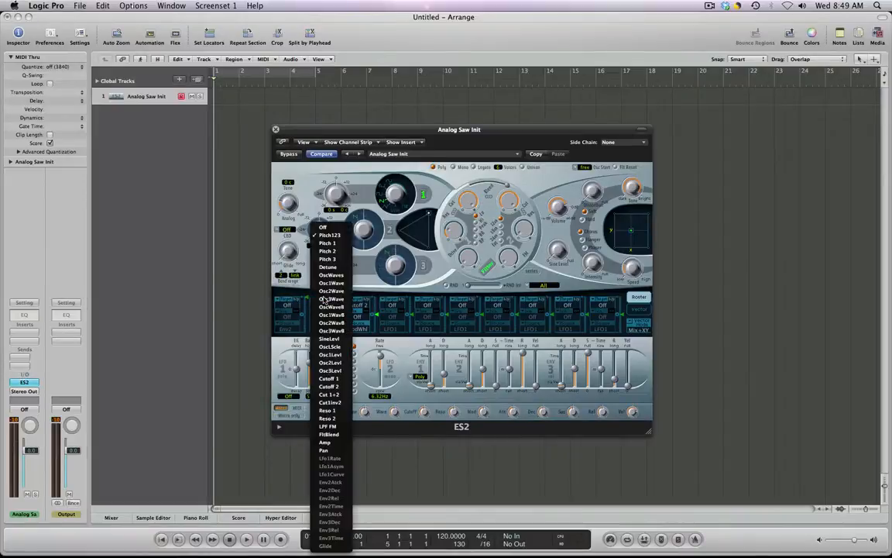
{"action": "left_click", "coordinate": [323, 226]}
{"action": "left_click", "coordinate": [357, 314]}
{"action": "left_click", "coordinate": [358, 311]}
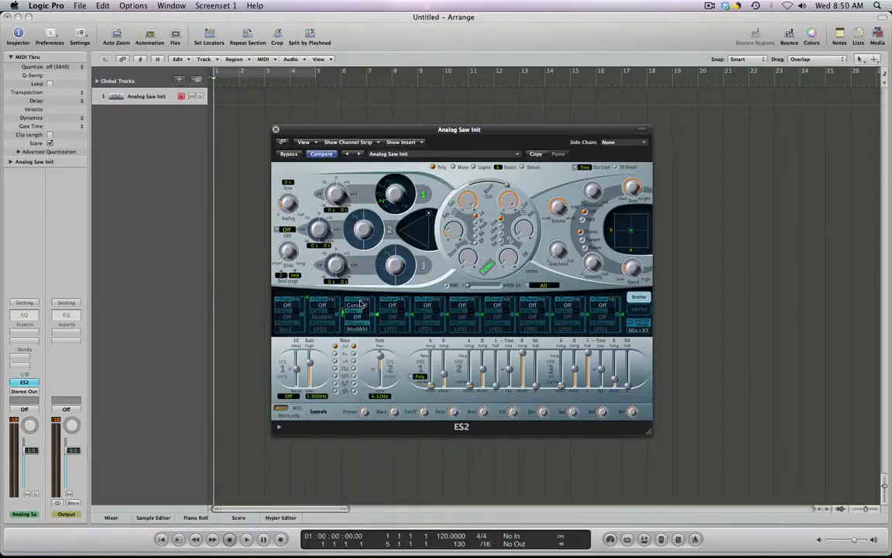
{"action": "left_click", "coordinate": [359, 304]}
{"action": "left_click", "coordinate": [330, 51]}
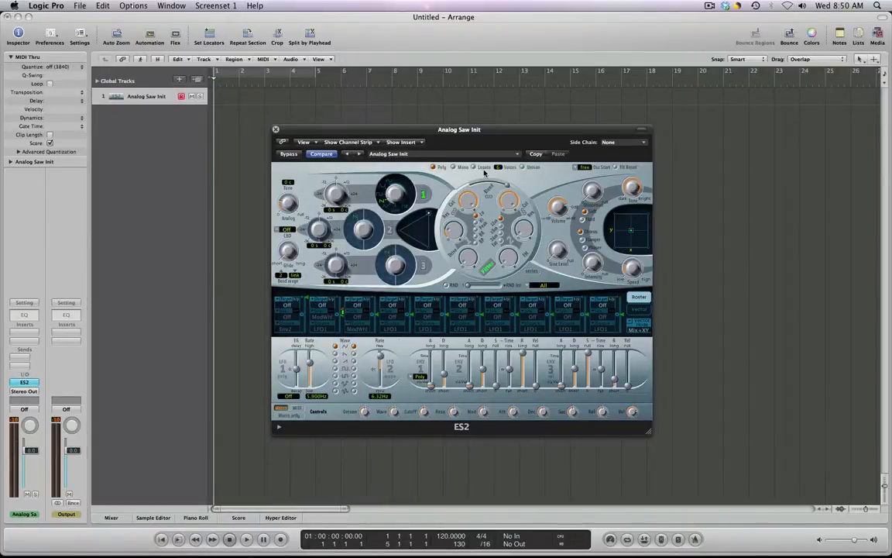
- Turn the ES2's Analog amount fully down, choose Mono voicing and set the vector mode to Off
{"action": "left_click_drag", "start_coordinate": [289, 204], "coordinate": [302, 257]}
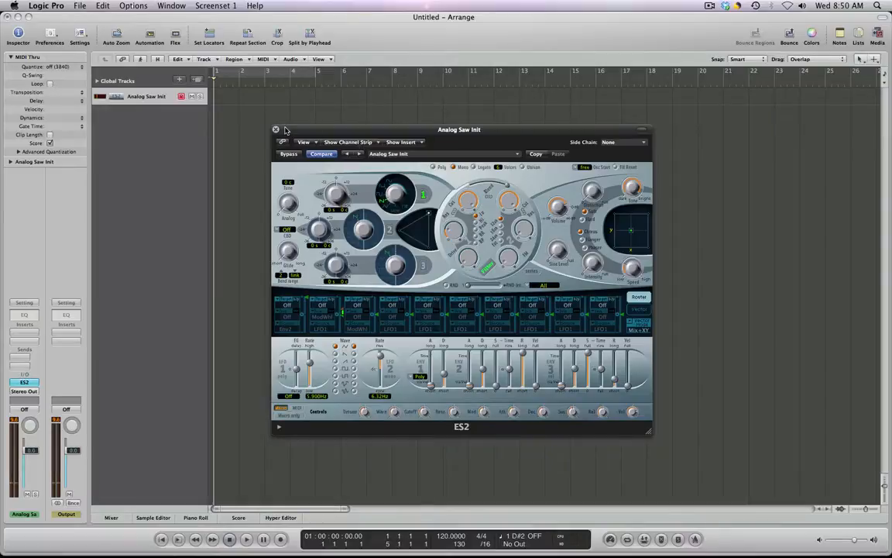
{"action": "left_click", "coordinate": [640, 320]}
{"action": "left_click", "coordinate": [637, 294]}
{"action": "left_click_drag", "start_coordinate": [363, 133], "coordinate": [411, 101]}
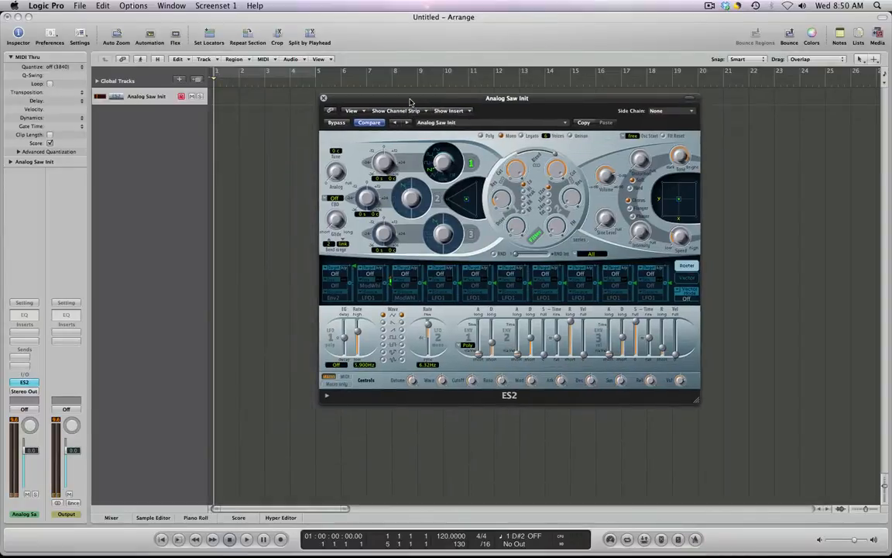
{"action": "left_click", "coordinate": [323, 98]}
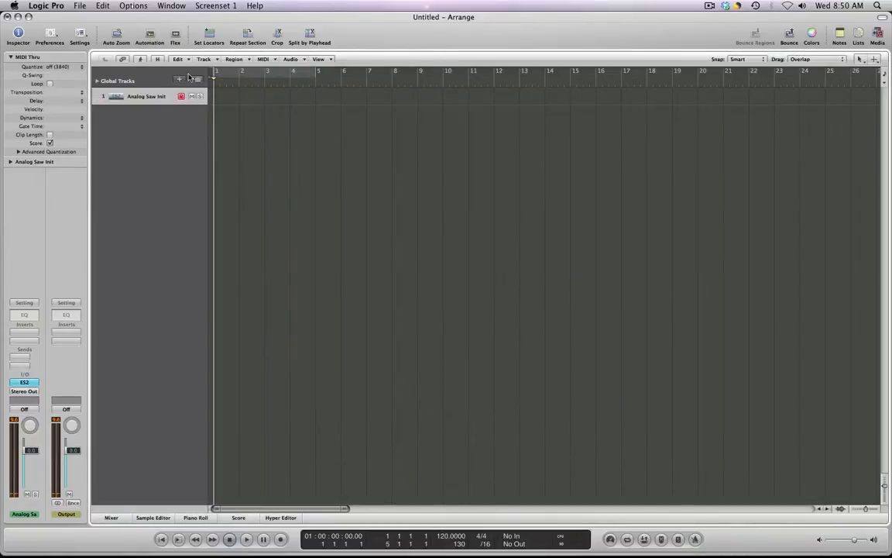
- Duplicate the Analog Saw Init track seven times with its channel settings
{"action": "left_click", "coordinate": [196, 81]}
{"action": "left_click", "coordinate": [196, 81]}
{"action": "left_click", "coordinate": [196, 81]}
{"action": "left_click", "coordinate": [196, 81]}
{"action": "left_click", "coordinate": [196, 82]}
{"action": "left_click", "coordinate": [196, 81]}
{"action": "left_click", "coordinate": [196, 81]}
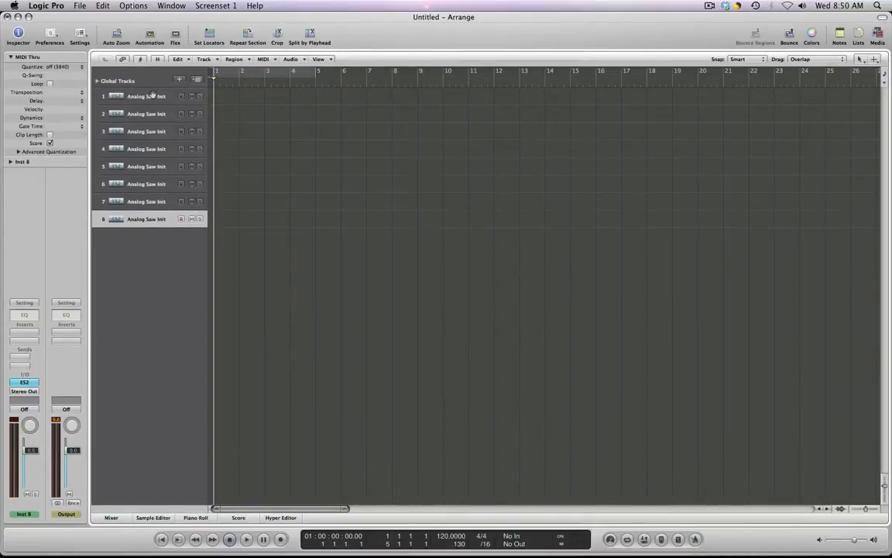
- Rename the first four tracks Kick, Snare, Hi Hat and Ride
{"action": "double_click", "coordinate": [147, 95]}
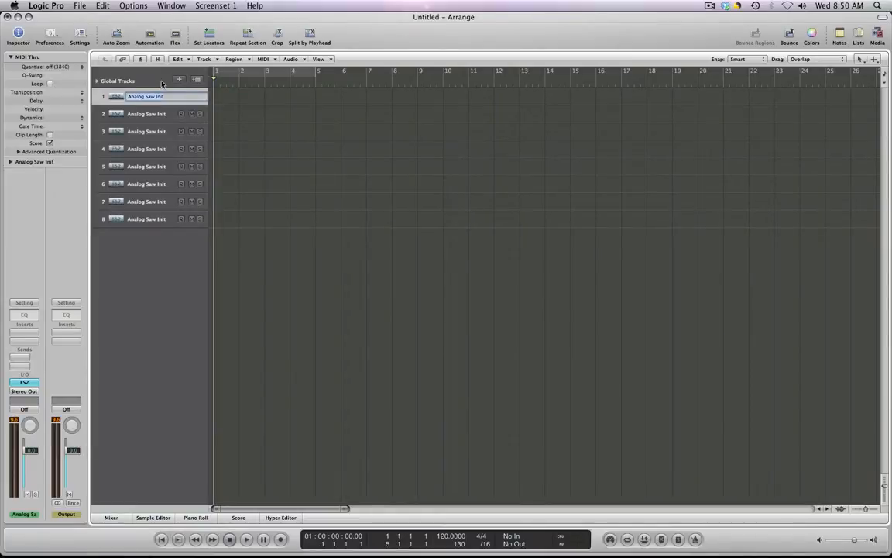
{"action": "type", "text": "Kick"}
{"action": "double_click", "coordinate": [137, 114]}
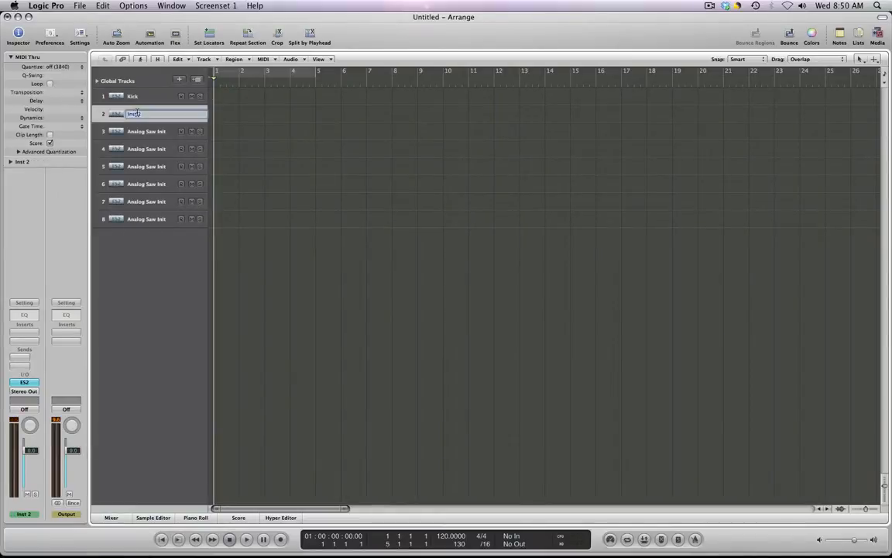
{"action": "double_click", "coordinate": [131, 131]}
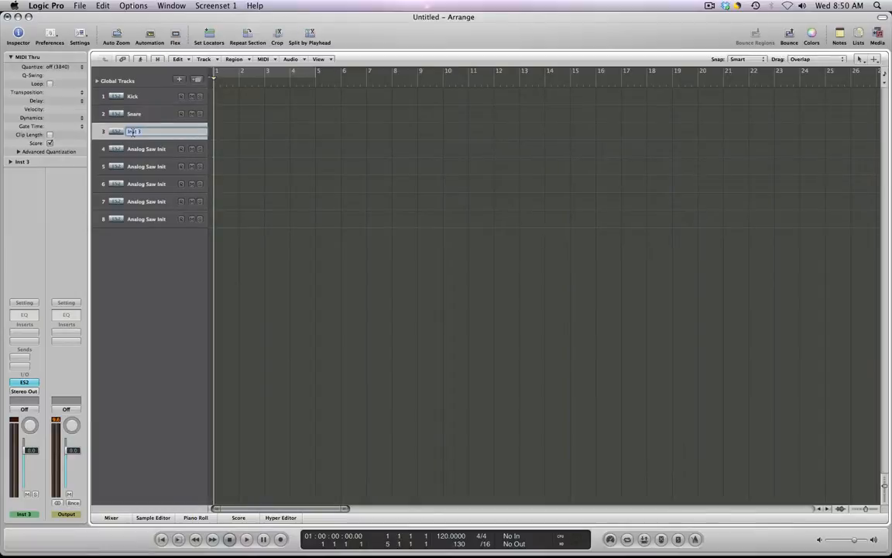
{"action": "type", "text": "Hi Hat"}
{"action": "key", "text": "Return"}
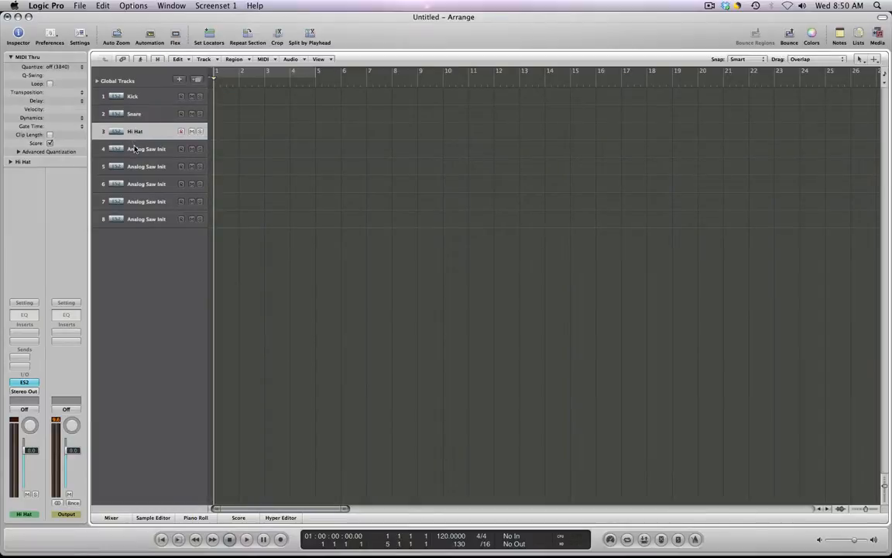
{"action": "double_click", "coordinate": [135, 149]}
{"action": "type", "text": "Ride"}
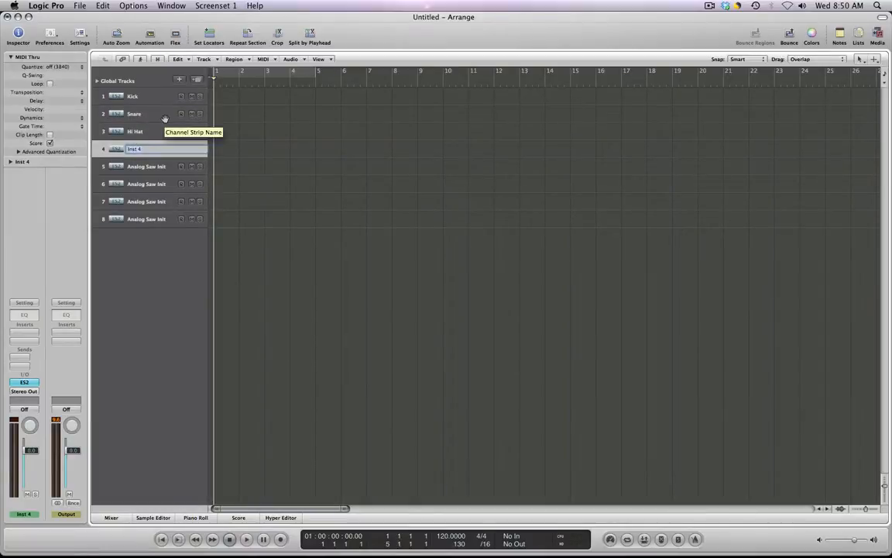
{"action": "key", "text": "Return"}
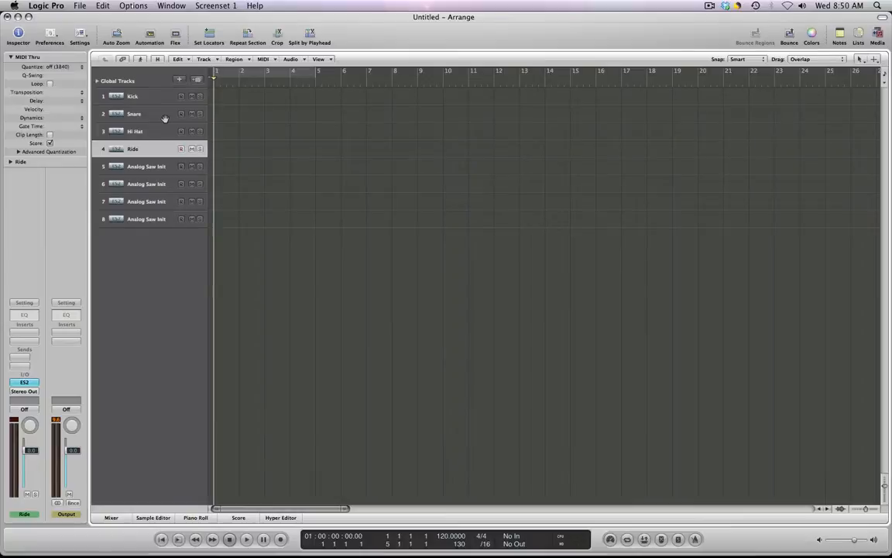
- Rename tracks 5 and 6 as Tom 1 and Tom 2
{"action": "double_click", "coordinate": [149, 167]}
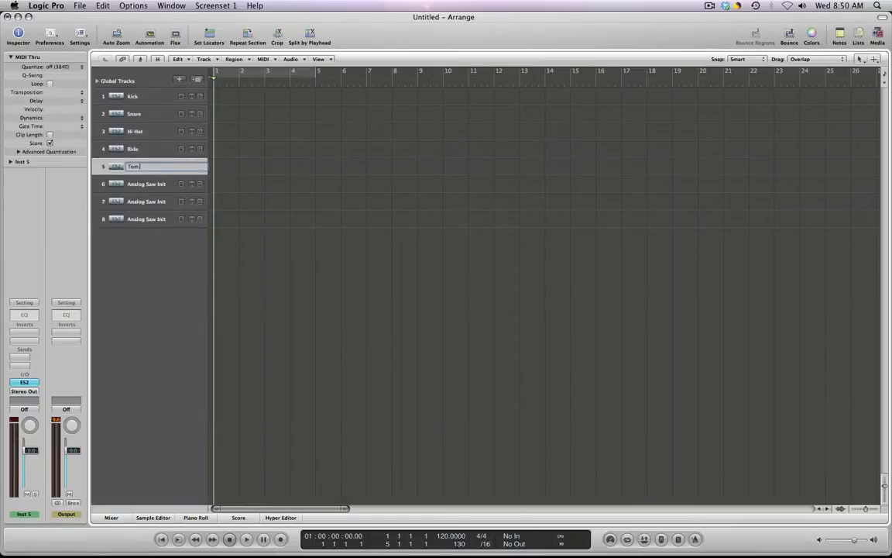
{"action": "type", "text": "Tom 1"}
{"action": "key", "text": "Return"}
{"action": "double_click", "coordinate": [152, 185]}
{"action": "type", "text": "Tom"}
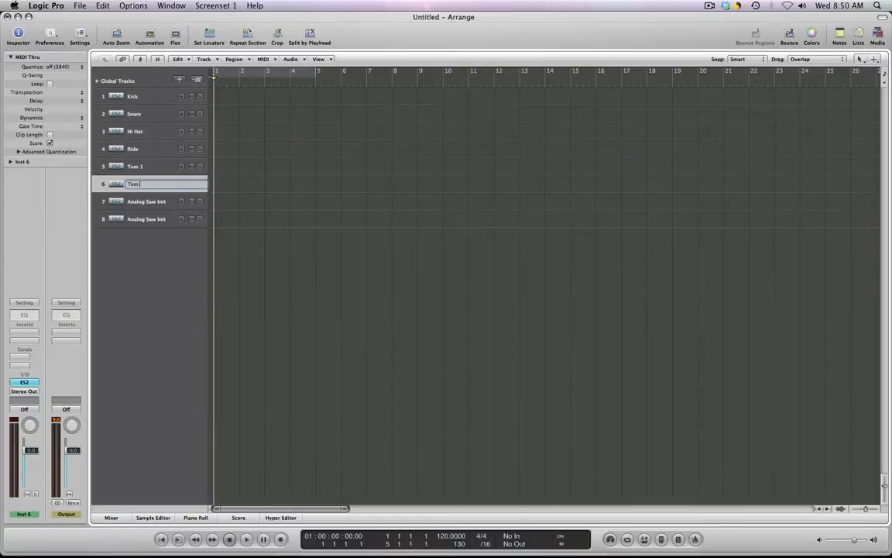
{"action": "type", "text": " 2"}
{"action": "key", "text": "Return"}
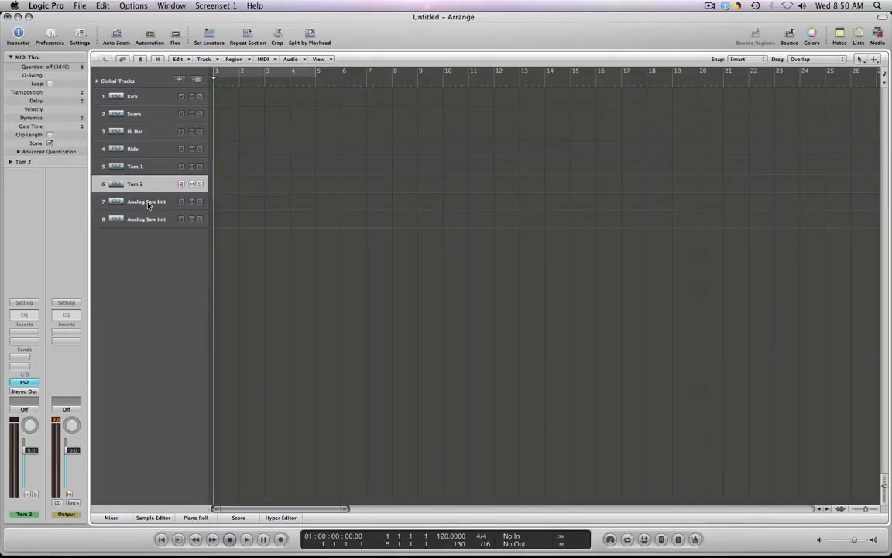
- Delete the two unnamed tracks 7 and 8 and select the Kick track
{"action": "left_click", "coordinate": [148, 204]}
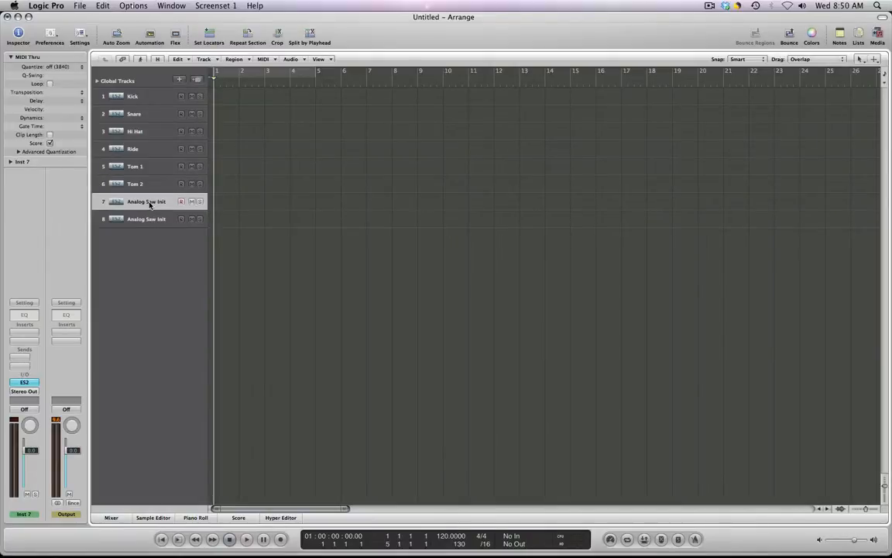
{"action": "key", "text": "super+BackSpace"}
{"action": "key", "text": "super+BackSpace"}
{"action": "left_click", "coordinate": [140, 96]}
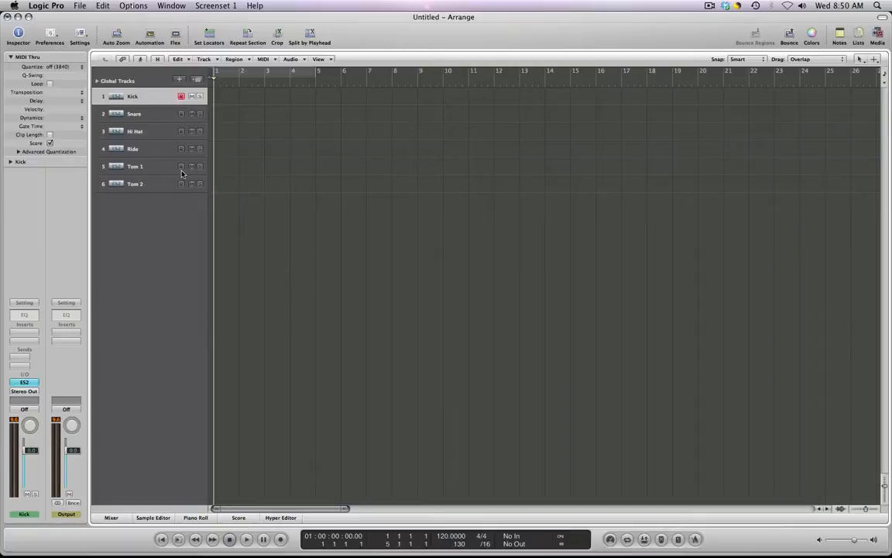
- Open the Kick track's ES2 synth and set oscillator 1 to the sine waveform
{"action": "left_click", "coordinate": [28, 382]}
{"action": "left_click_drag", "start_coordinate": [377, 101], "coordinate": [337, 140]}
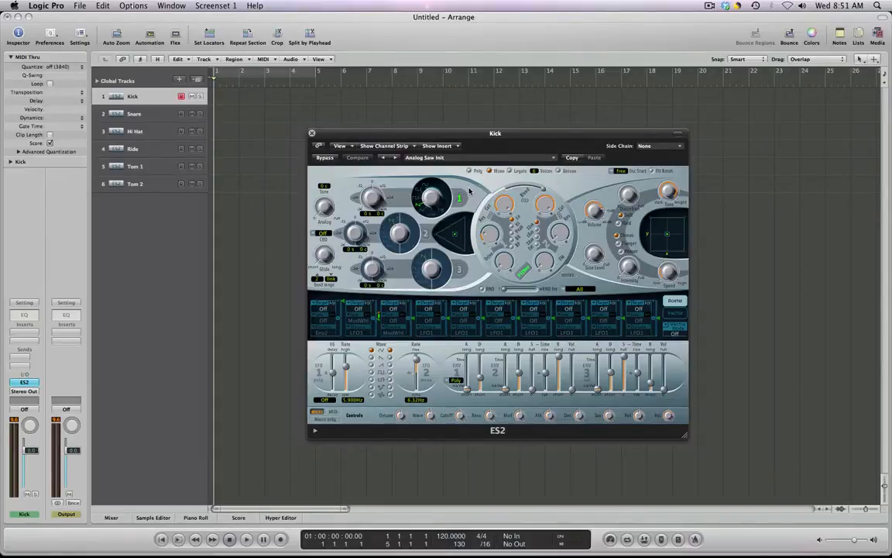
{"action": "left_click_drag", "start_coordinate": [430, 198], "coordinate": [431, 170]}
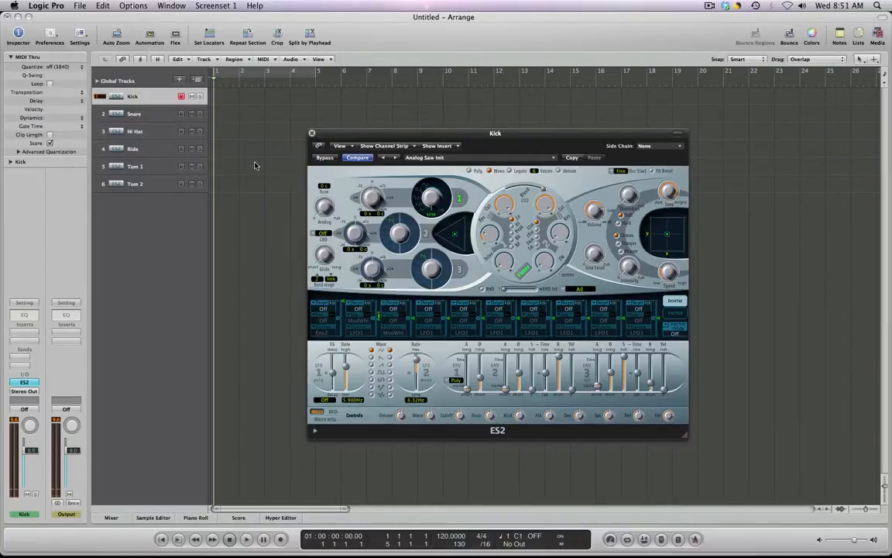
- Record four C1 kick hits in bar 1 of the Kick track and quantize the region to 1/4-Note
{"action": "key", "text": "r"}
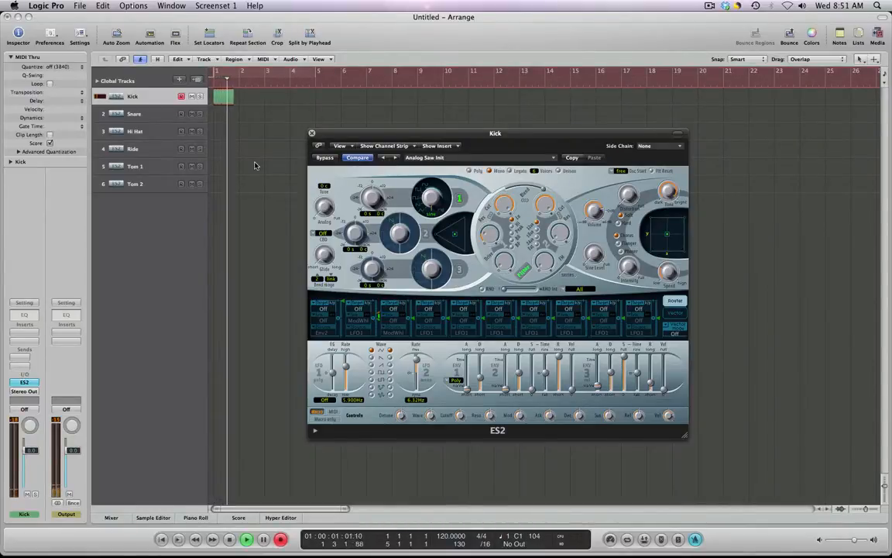
{"action": "key", "text": "space"}
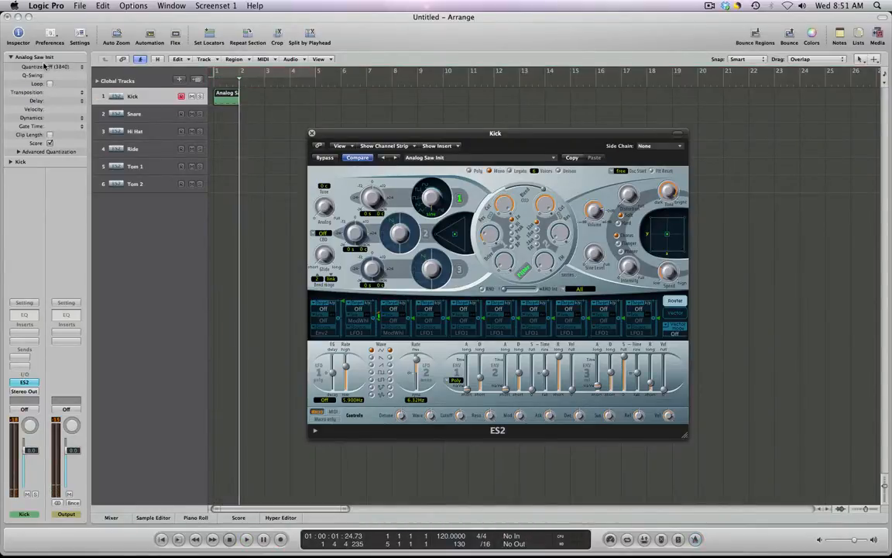
{"action": "left_click", "coordinate": [53, 66]}
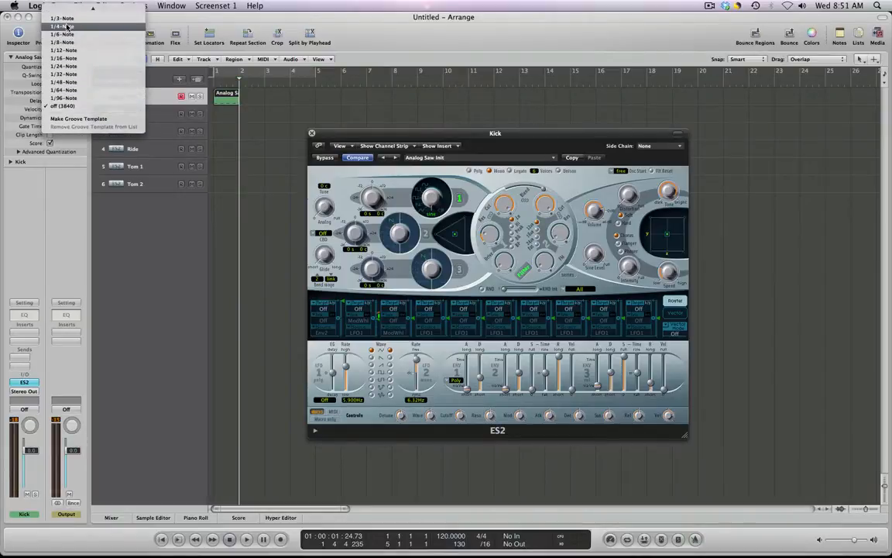
- Set the cycle range to bar 1 and play the kick loop
{"action": "left_click", "coordinate": [238, 82]}
{"action": "left_click_drag", "start_coordinate": [215, 71], "coordinate": [239, 74]}
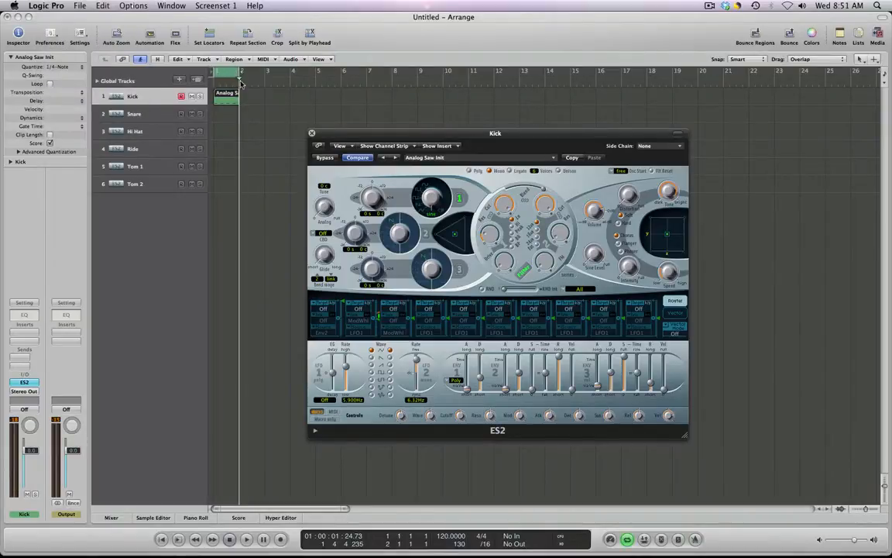
{"action": "key", "text": "space"}
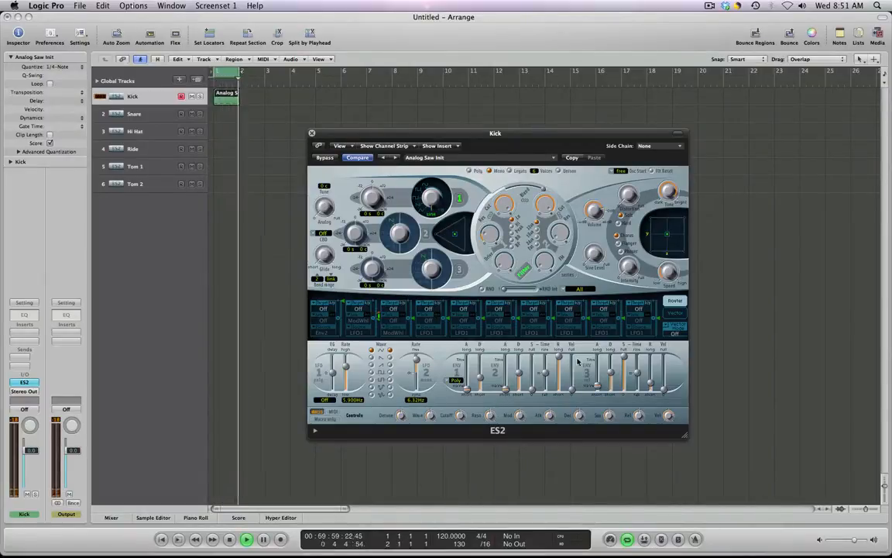
- Set the first modulation slot's target to Pitch123 and shorten Envelope 2's decay
{"action": "left_click", "coordinate": [330, 309]}
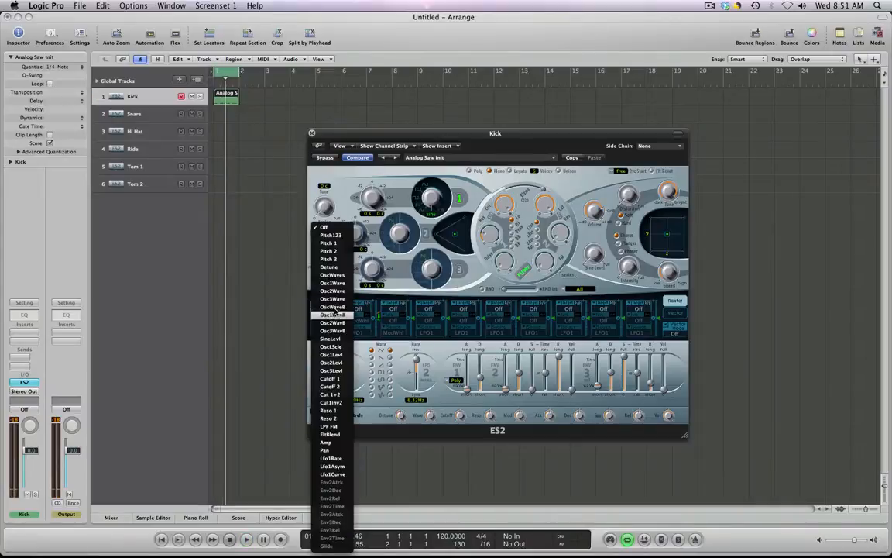
{"action": "left_click", "coordinate": [329, 234]}
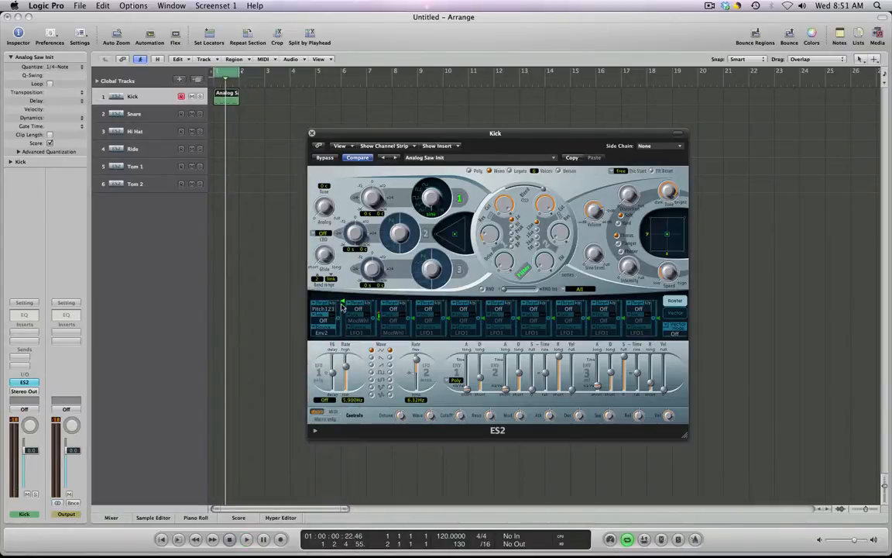
{"action": "mouse_move", "coordinate": [521, 374]}
{"action": "left_mouse_down"}
{"action": "mouse_move", "coordinate": [520, 359]}
{"action": "mouse_move", "coordinate": [522, 383]}
{"action": "left_mouse_up"}
- Lower Envelope 3's sustain to its minimum and shorten its decay while auditioning the kick loop
{"action": "key", "text": "space"}
{"action": "key", "text": "space"}
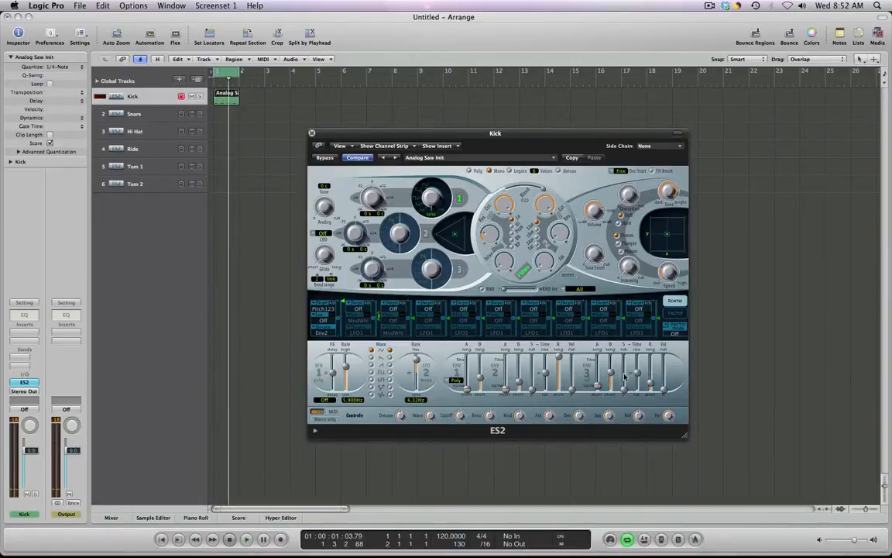
{"action": "mouse_move", "coordinate": [612, 376]}
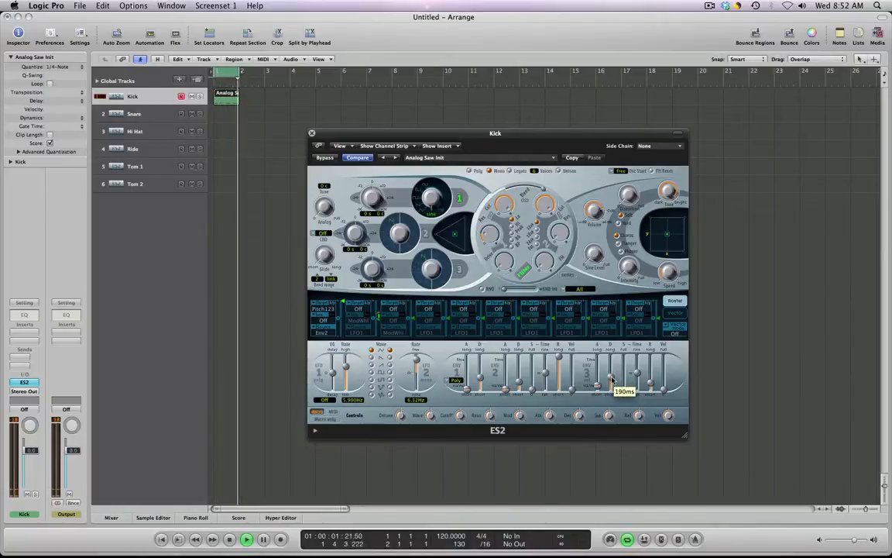
{"action": "left_click_drag", "start_coordinate": [612, 379], "coordinate": [612, 380]}
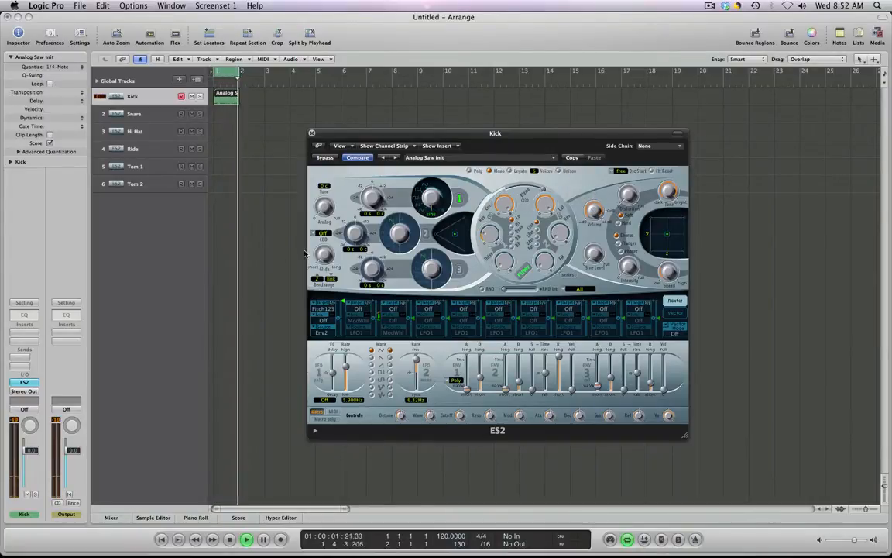
- Show the kick region's notes in the Piano Roll and move all four from C1 down to F0
{"action": "key", "text": "p"}
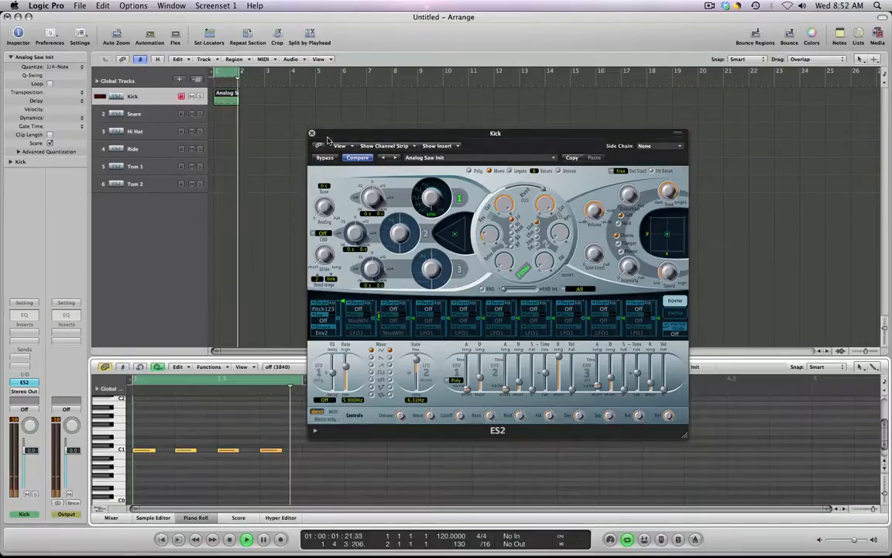
{"action": "left_click_drag", "start_coordinate": [289, 434], "coordinate": [142, 481]}
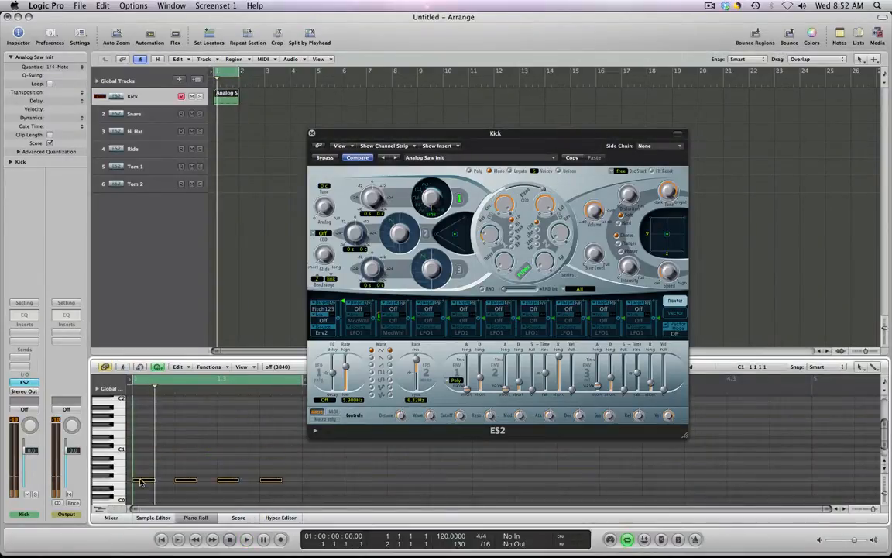
{"action": "key", "text": "space"}
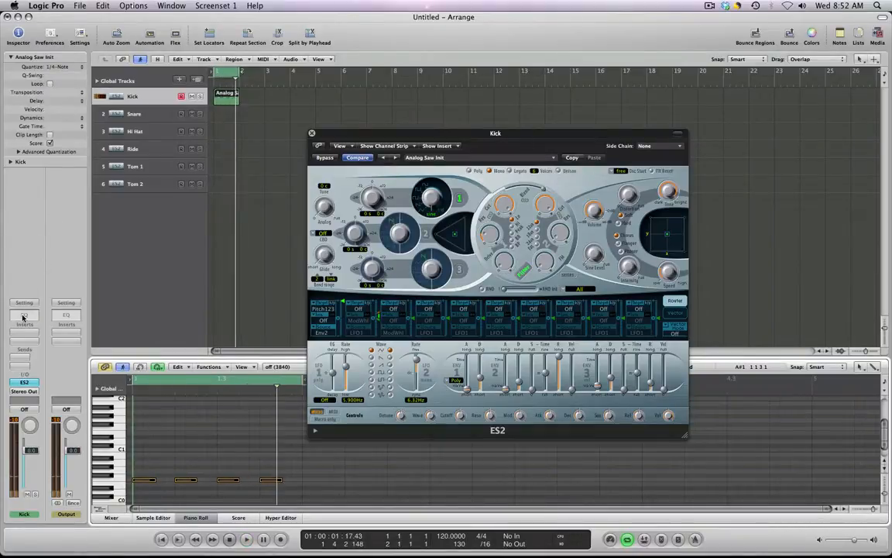
- Add a Channel EQ to the Kick track, examine the kick's spectrum with its Analyzer, and close the EQ window
{"action": "left_click", "coordinate": [46, 173]}
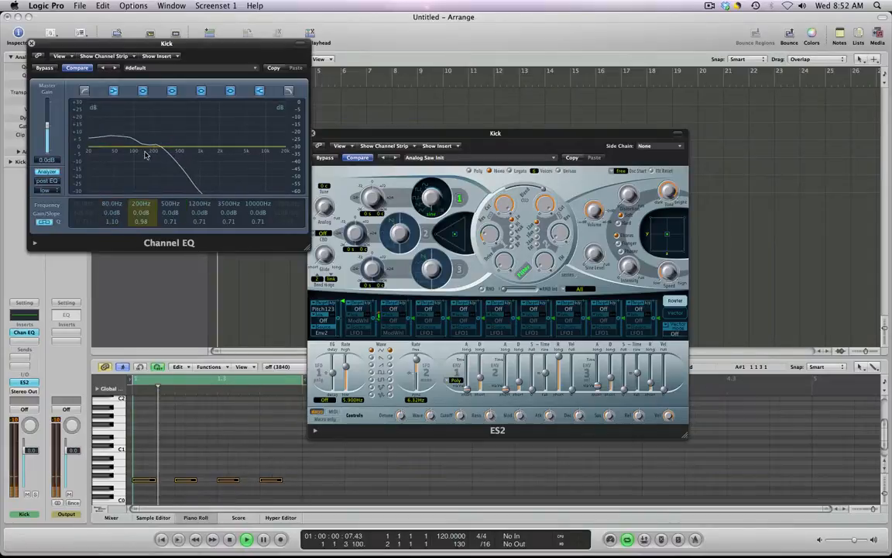
{"action": "left_click", "coordinate": [31, 44]}
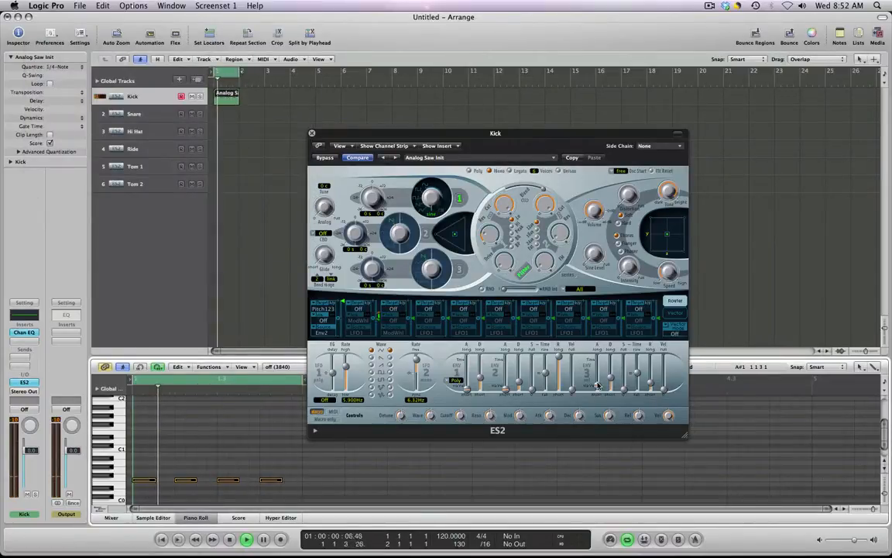
- Shorten Envelope 3's attack time on the kick synth
{"action": "left_click_drag", "start_coordinate": [597, 385], "coordinate": [597, 390]}
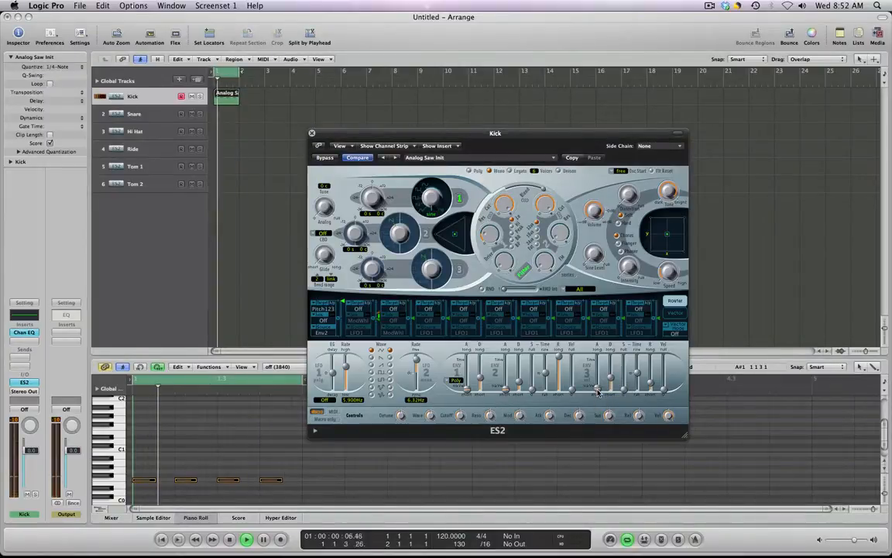
{"action": "mouse_move", "coordinate": [598, 391]}
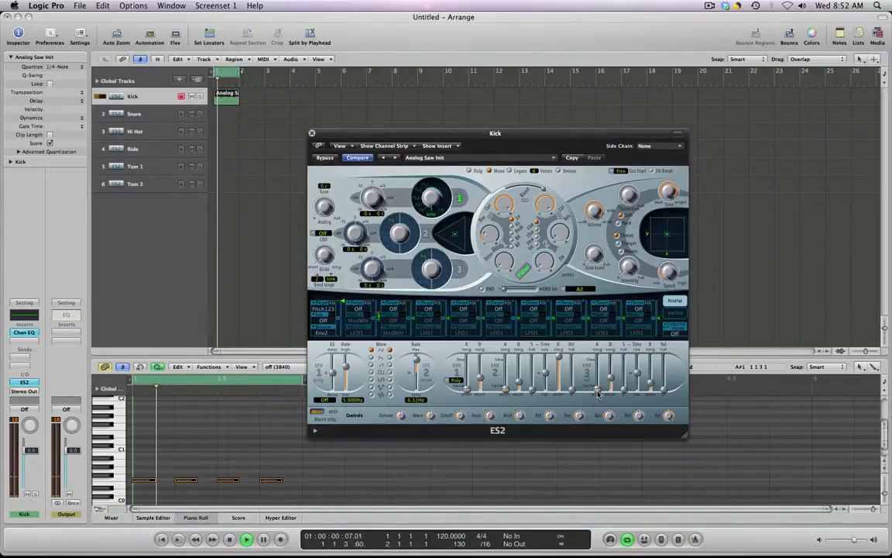
{"action": "left_click_drag", "start_coordinate": [597, 391], "coordinate": [597, 393]}
- Enable oscillator 3 as noise blended under oscillator 1, and set the second modulation slot's target to Pitch 3
{"action": "left_click", "coordinate": [360, 310]}
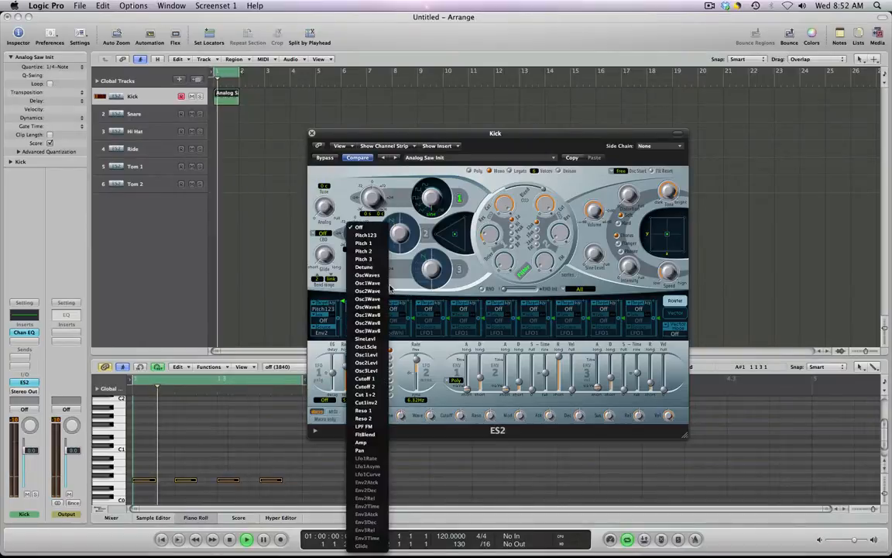
{"action": "left_click", "coordinate": [427, 237]}
{"action": "left_click", "coordinate": [459, 270]}
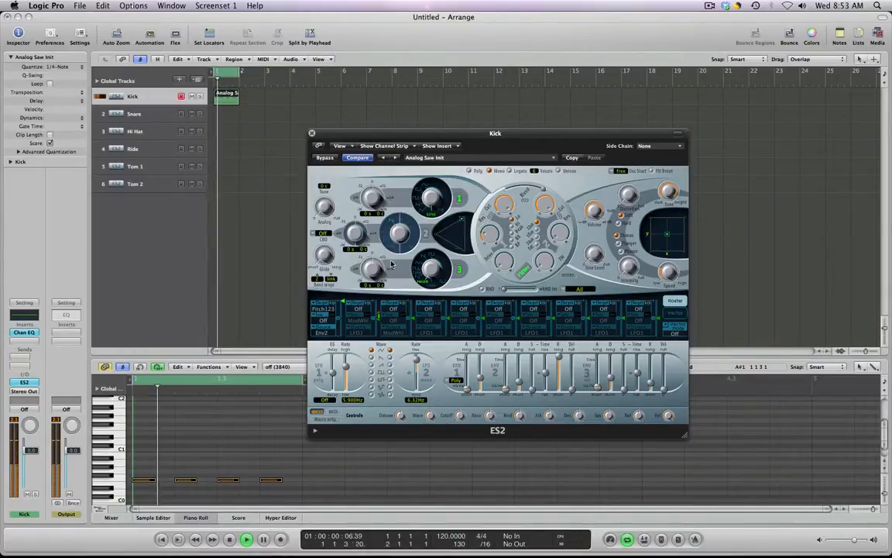
{"action": "left_click_drag", "start_coordinate": [537, 210], "coordinate": [546, 232]}
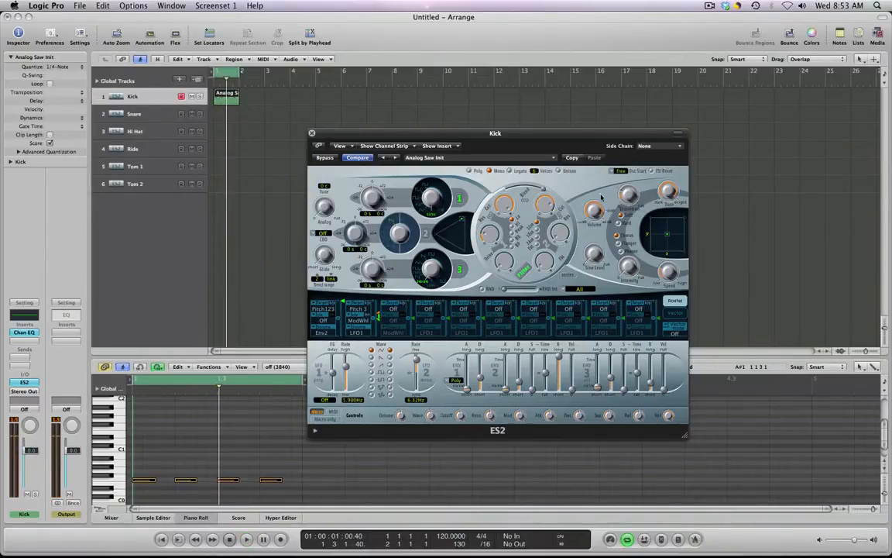
- Raise the kick synth's distortion to about 11 dB and fine-tune its output volume
{"action": "left_click_drag", "start_coordinate": [632, 192], "coordinate": [626, 164]}
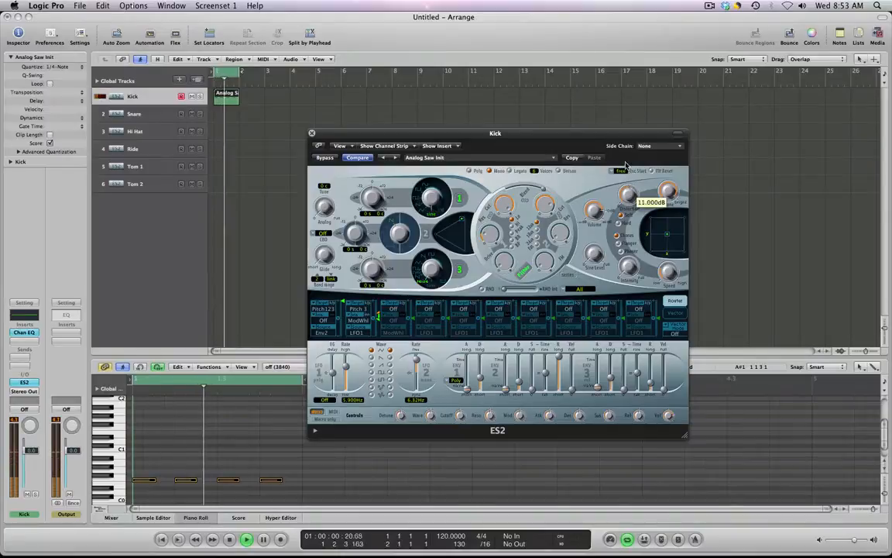
{"action": "mouse_move", "coordinate": [597, 212]}
{"action": "left_mouse_down"}
{"action": "mouse_move", "coordinate": [597, 220]}
{"action": "mouse_move", "coordinate": [626, 178]}
{"action": "mouse_move", "coordinate": [622, 163]}
{"action": "mouse_move", "coordinate": [627, 192]}
{"action": "mouse_move", "coordinate": [595, 208]}
{"action": "left_mouse_up"}
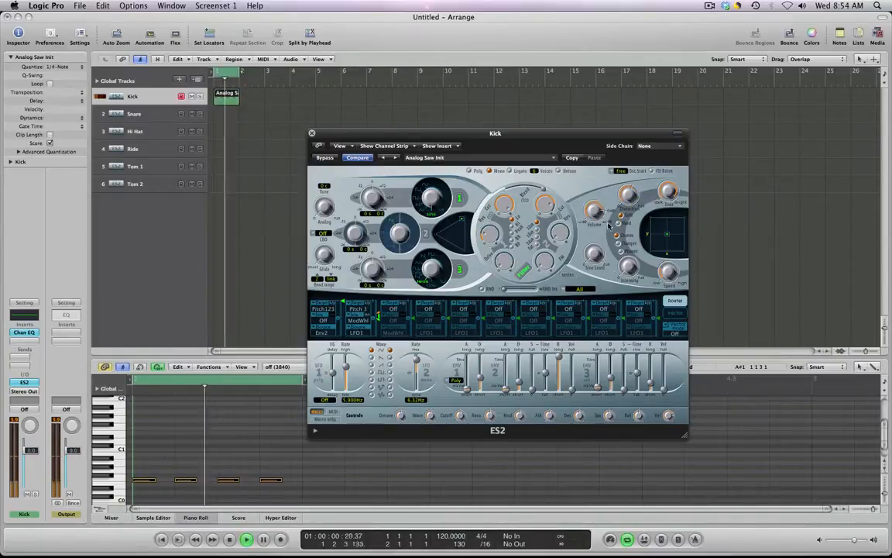
{"action": "key", "text": "space"}
- Shorten Envelope 3's decay a little further and raise the kick's Sine Level
{"action": "left_click", "coordinate": [611, 380]}
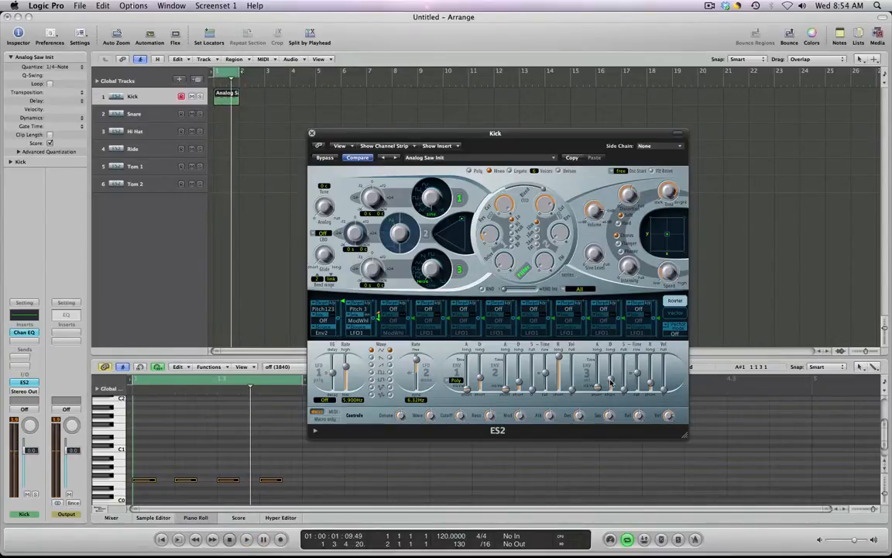
{"action": "key", "text": "space"}
{"action": "left_click_drag", "start_coordinate": [611, 380], "coordinate": [612, 383]}
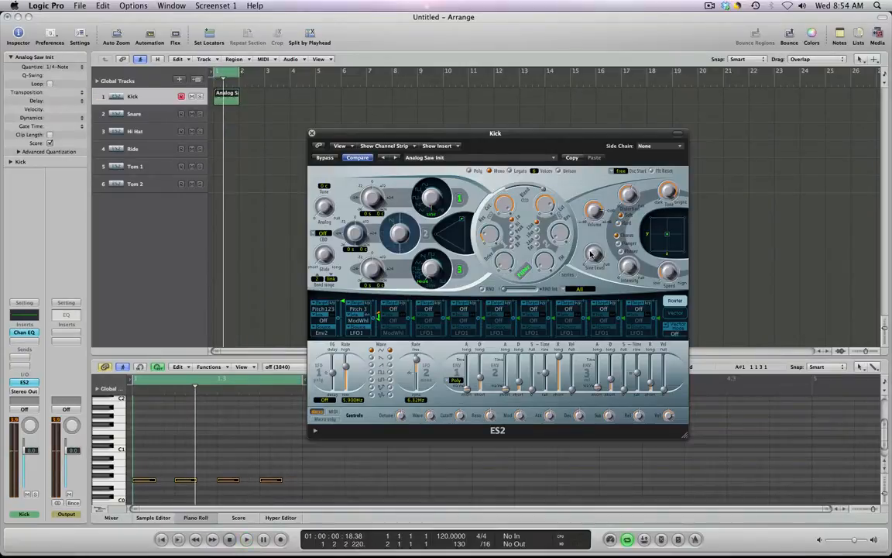
{"action": "left_click_drag", "start_coordinate": [591, 238], "coordinate": [593, 208]}
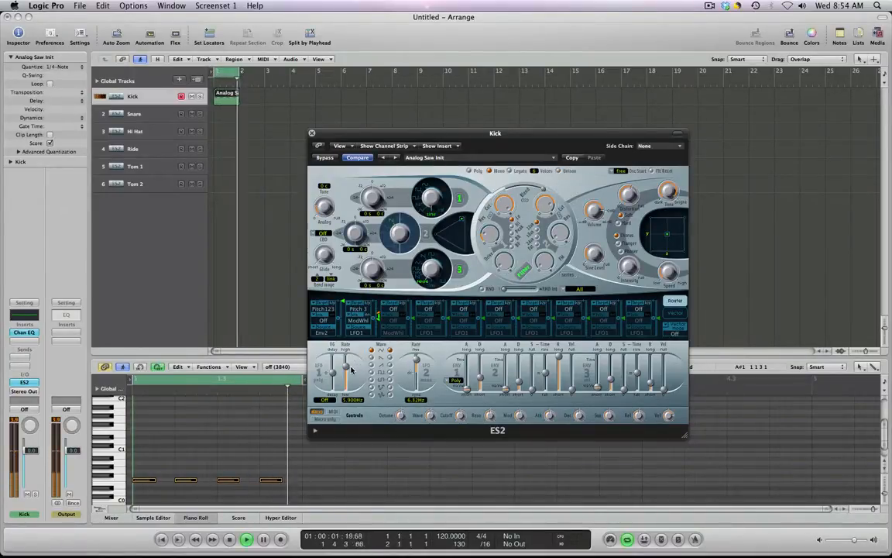
- Close the kick's ES2 window and loop the kick region along the timeline
{"action": "left_click", "coordinate": [312, 134]}
{"action": "key", "text": "l"}
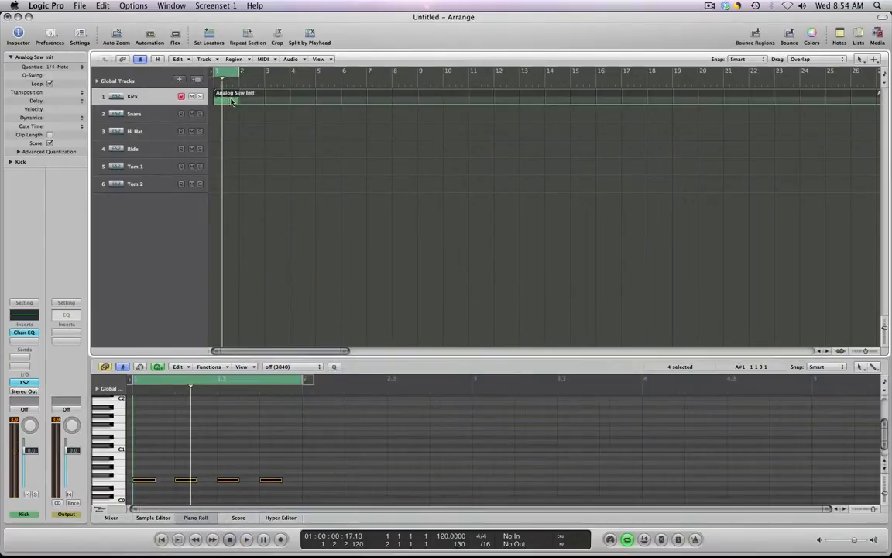
- Select and solo the Snare track, and create an empty one-bar MIDI region at bar 1 on it
{"action": "left_click", "coordinate": [146, 120]}
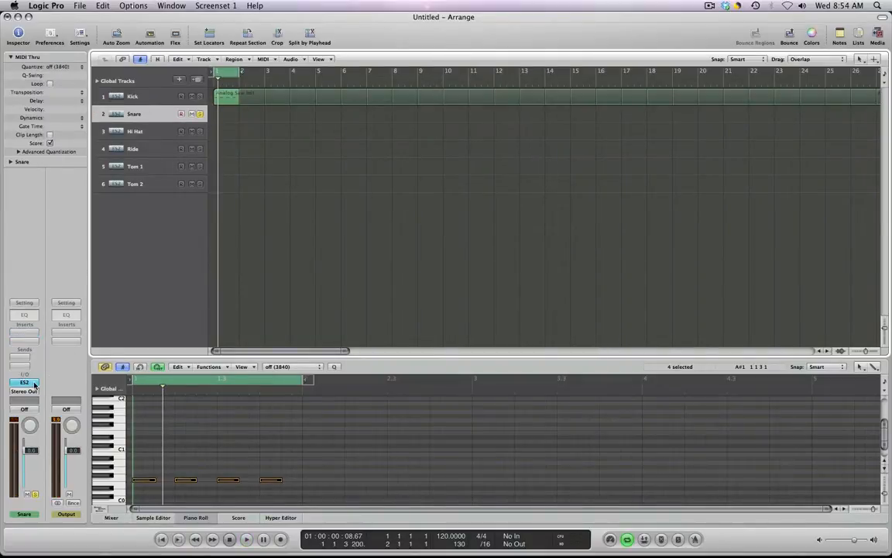
{"action": "right_click", "coordinate": [228, 118]}
{"action": "left_click", "coordinate": [233, 125]}
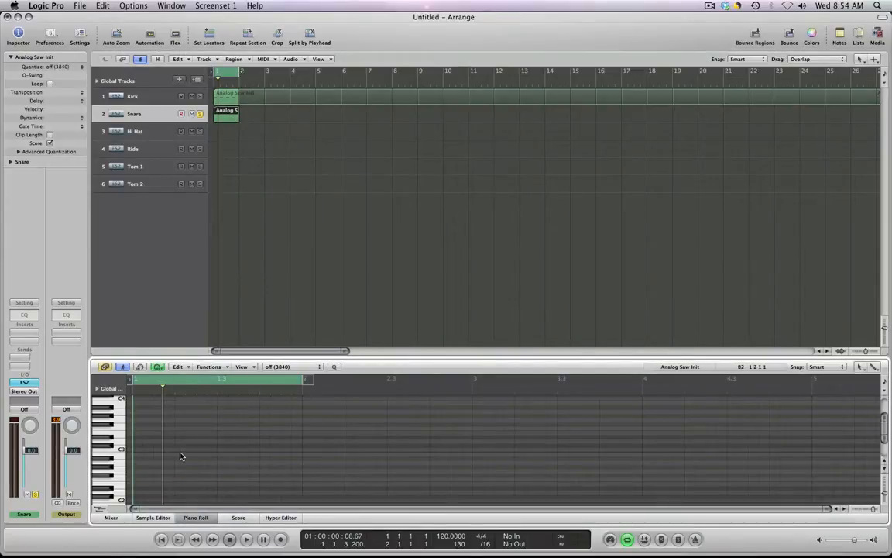
- Create D1 notes on beats 2 and 4 of the snare region and audition the pattern
{"action": "scroll", "coordinate": [119, 430], "scroll_direction": "down", "scroll_amount": 3}
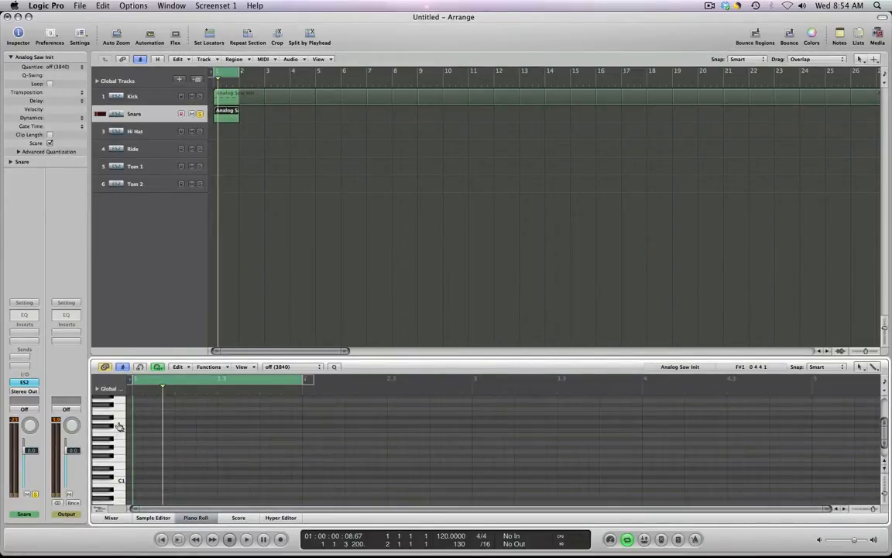
{"action": "right_click", "coordinate": [170, 475]}
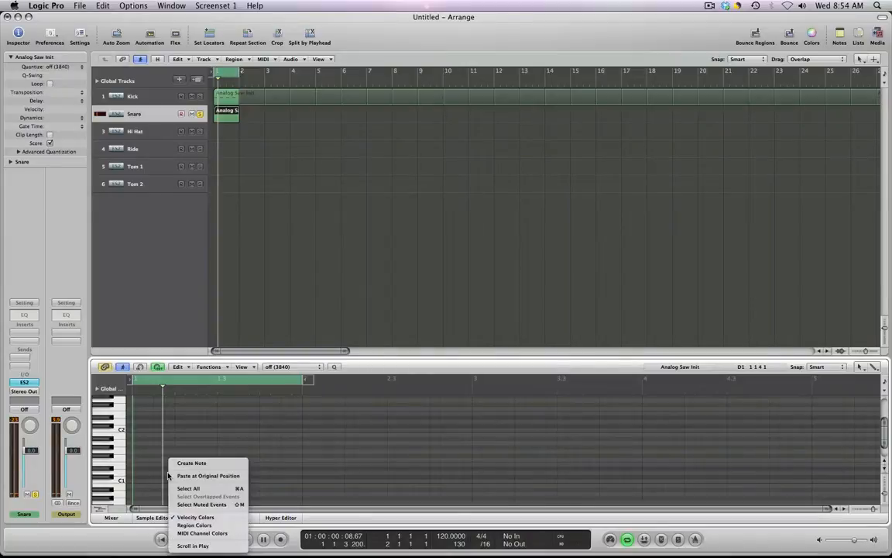
{"action": "left_click", "coordinate": [170, 476]}
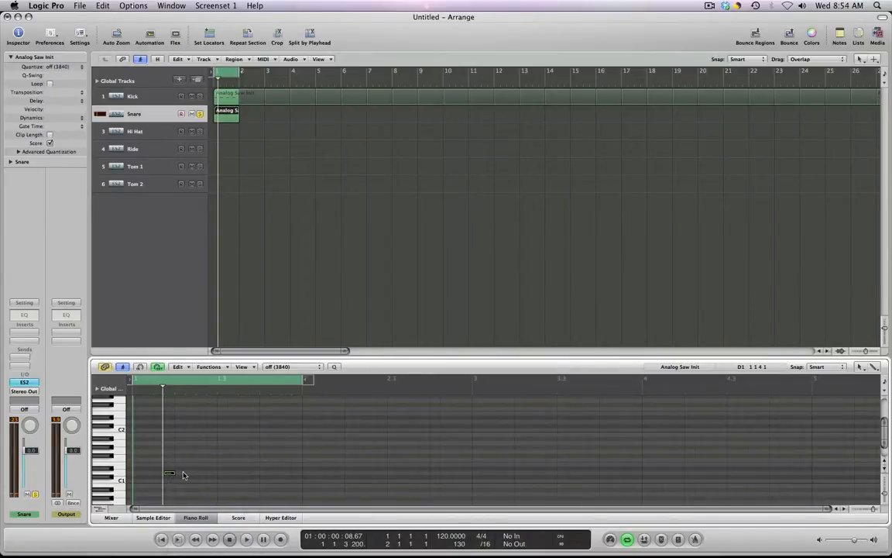
{"action": "left_click_drag", "start_coordinate": [171, 473], "coordinate": [282, 472]}
{"action": "left_click_drag", "start_coordinate": [170, 476], "coordinate": [181, 474]}
{"action": "key", "text": "space"}
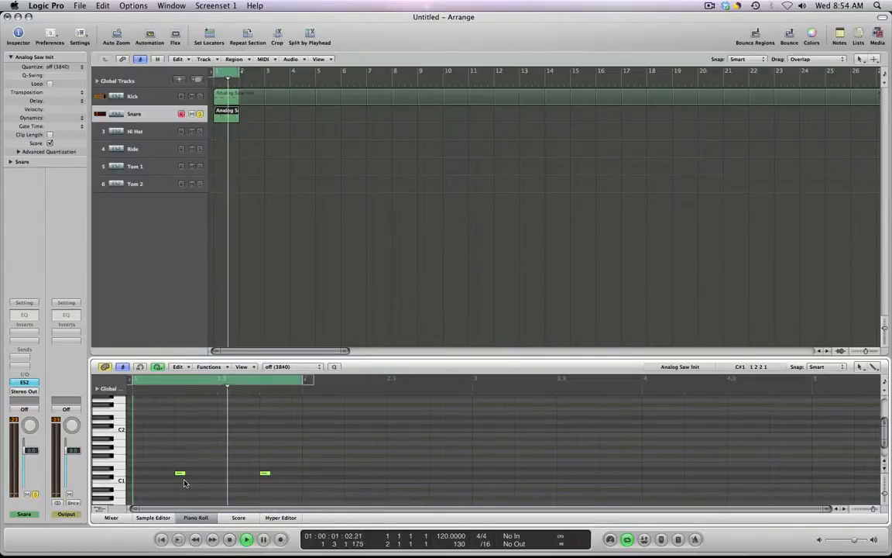
{"action": "key", "text": "space"}
- Lengthen both snare notes slightly, hide the Piano Roll and play the pattern
{"action": "left_click", "coordinate": [266, 473], "text": "shift"}
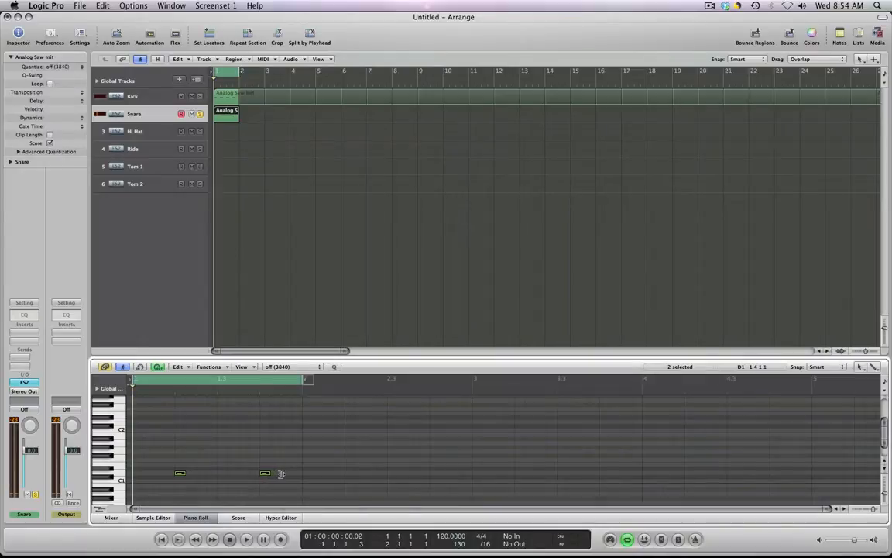
{"action": "left_click_drag", "start_coordinate": [281, 473], "coordinate": [287, 471]}
{"action": "key", "text": "p"}
{"action": "key", "text": "space"}
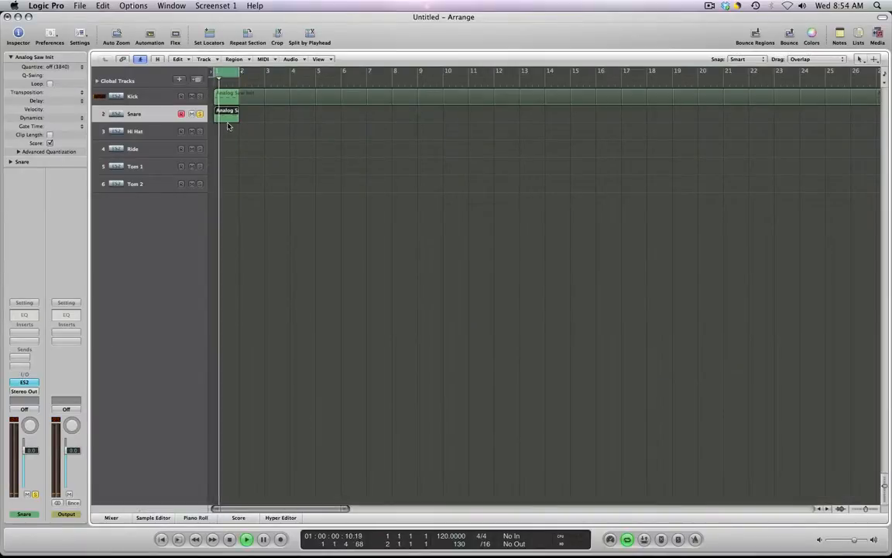
- In the Snare's ES2, replace oscillator 1 with oscillator 3's noise and lower Envelope 3's sustain and decay
{"action": "left_click", "coordinate": [24, 382]}
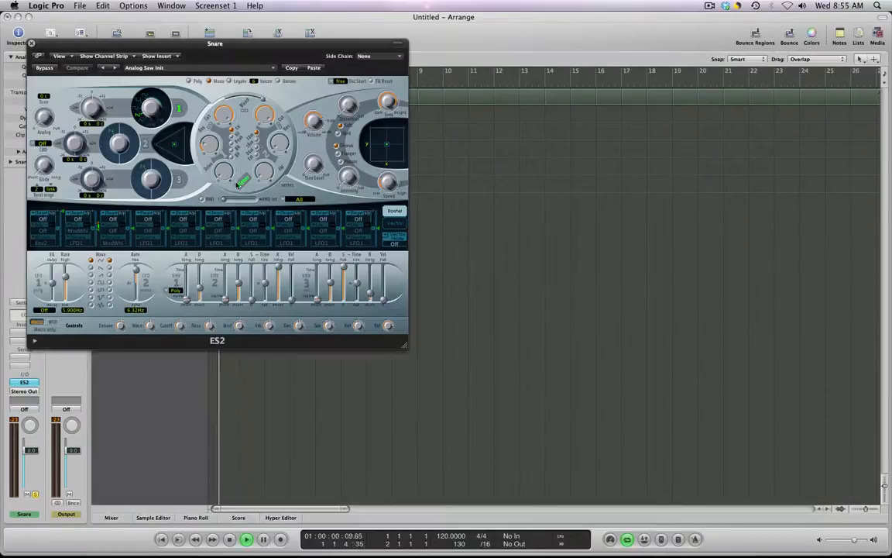
{"action": "left_click_drag", "start_coordinate": [289, 80], "coordinate": [413, 143]}
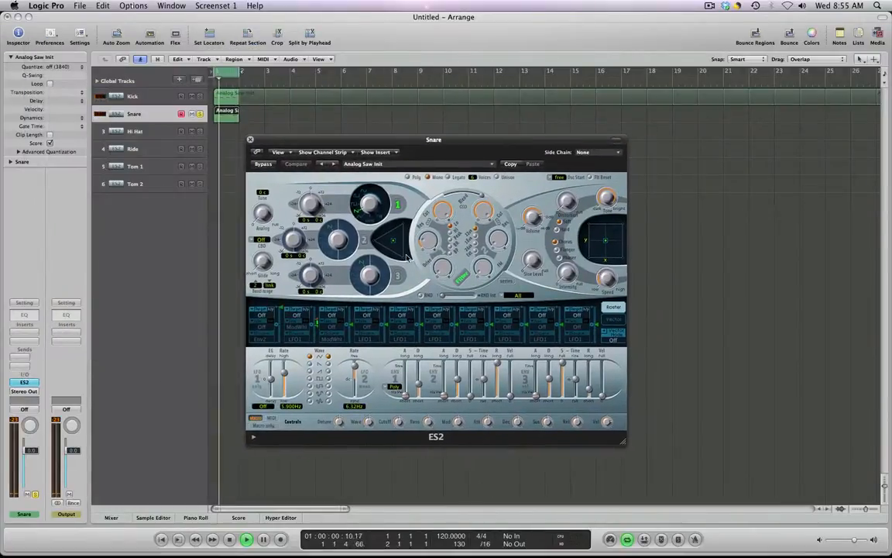
{"action": "left_click", "coordinate": [399, 275]}
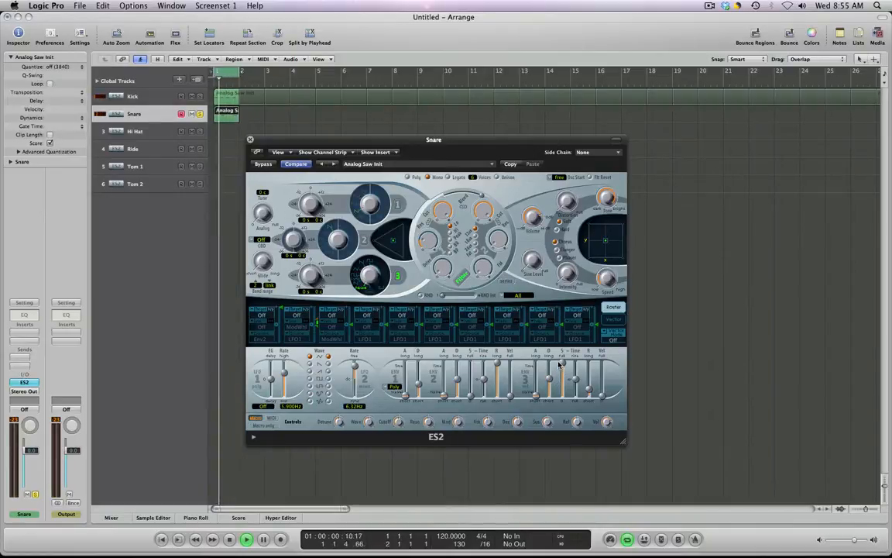
{"action": "left_click_drag", "start_coordinate": [549, 380], "coordinate": [549, 386]}
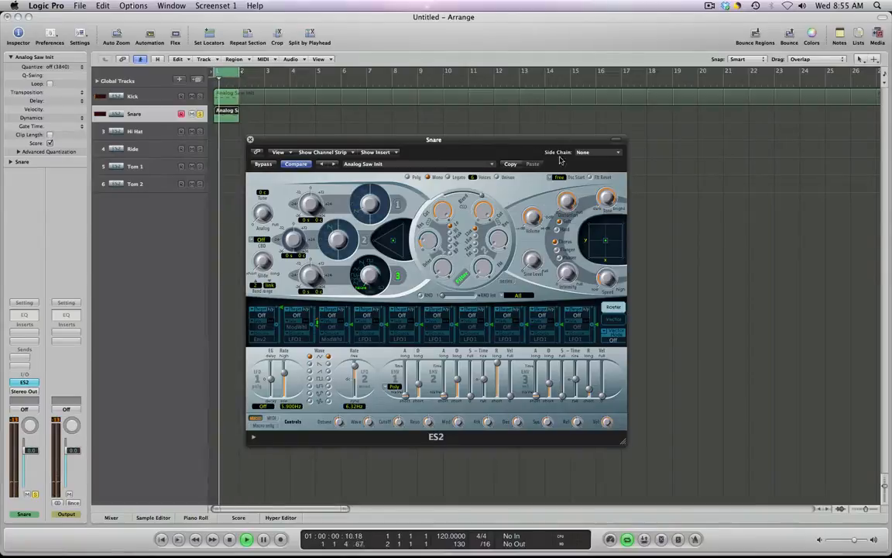
- Add Hard distortion to the snare and try the Phaser with raised intensity and a different speed
{"action": "mouse_move", "coordinate": [534, 219]}
{"action": "left_mouse_down"}
{"action": "mouse_move", "coordinate": [537, 248]}
{"action": "mouse_move", "coordinate": [534, 225]}
{"action": "left_mouse_up"}
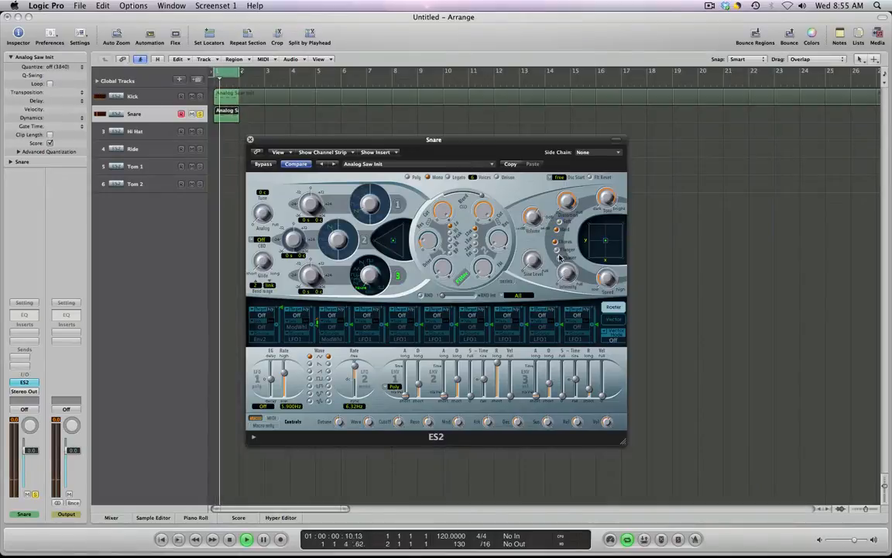
{"action": "left_click_drag", "start_coordinate": [566, 277], "coordinate": [562, 172]}
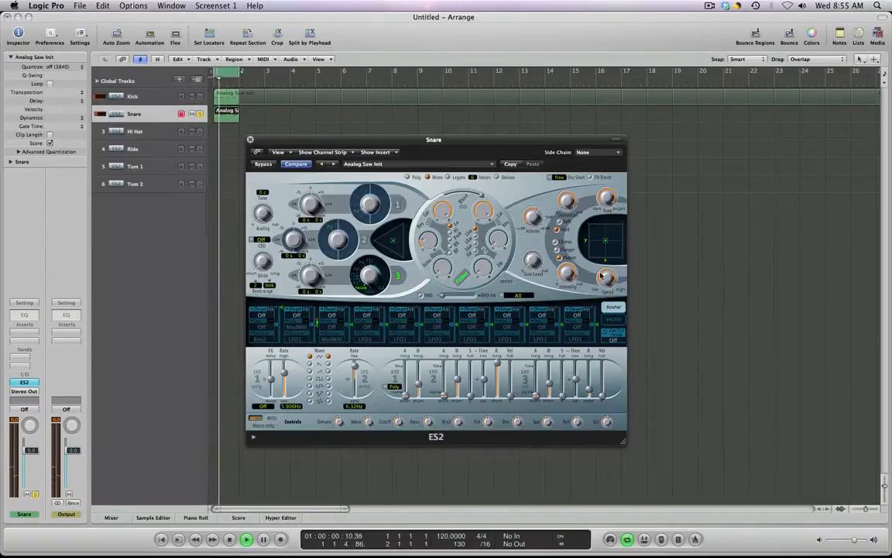
{"action": "left_click_drag", "start_coordinate": [602, 275], "coordinate": [609, 320]}
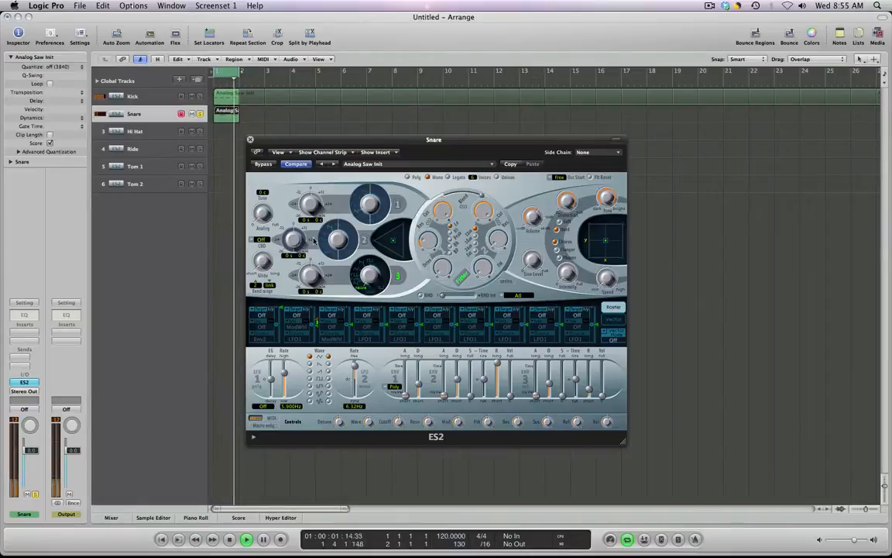
- Turn on oscillator 2 as a sine wave and shift the oscillator mix mostly toward oscillator 3's noise
{"action": "left_click", "coordinate": [364, 240]}
{"action": "key", "text": "space"}
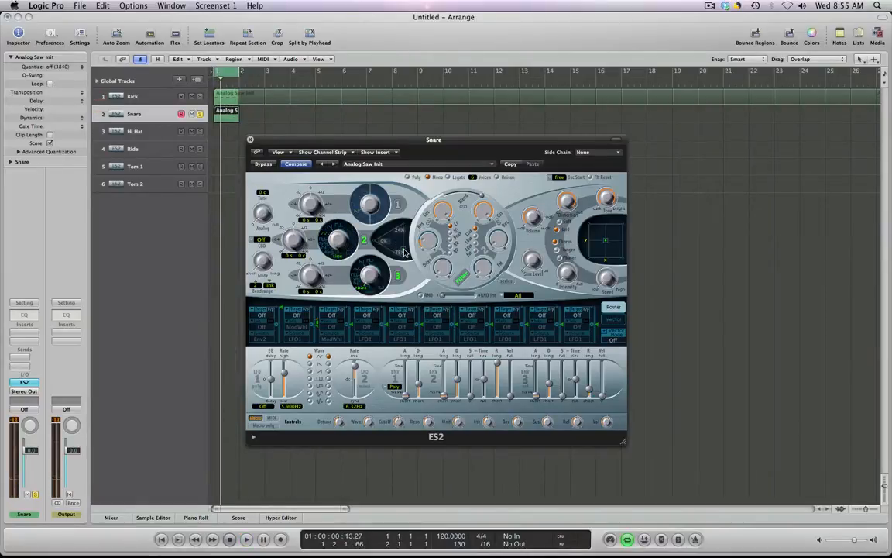
{"action": "key", "text": "space"}
{"action": "left_click_drag", "start_coordinate": [403, 252], "coordinate": [402, 256]}
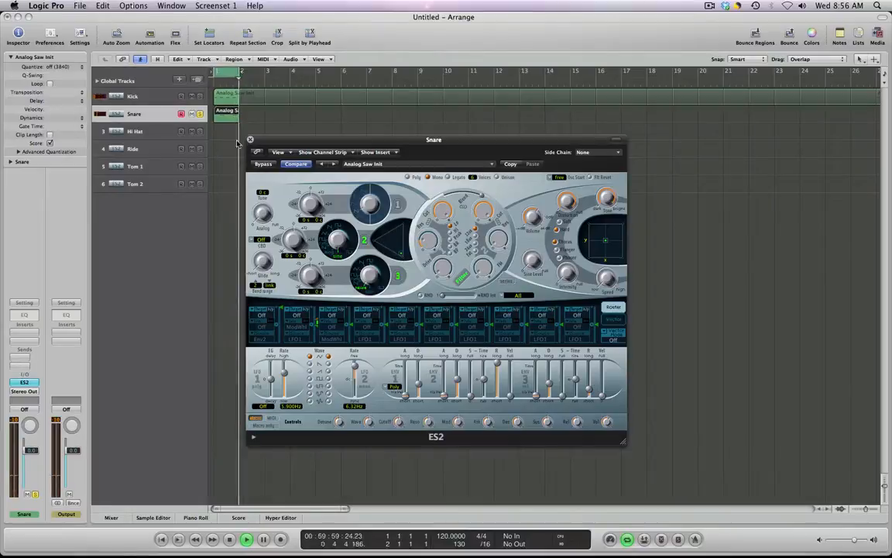
- Raise oscillator 2's pitch by 12 semitones and fine-tune the oscillator mix close to the noise corner
{"action": "key", "text": "space"}
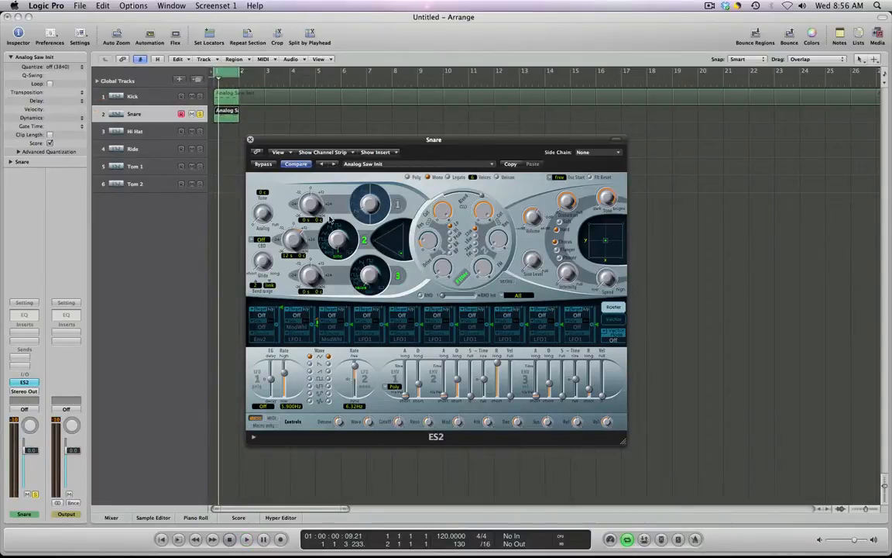
{"action": "key", "text": "space"}
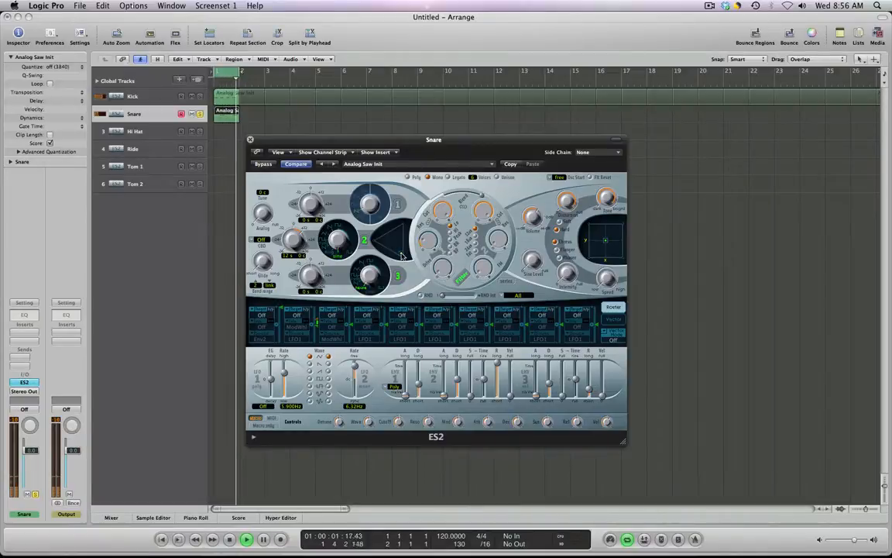
{"action": "left_click_drag", "start_coordinate": [401, 255], "coordinate": [402, 257]}
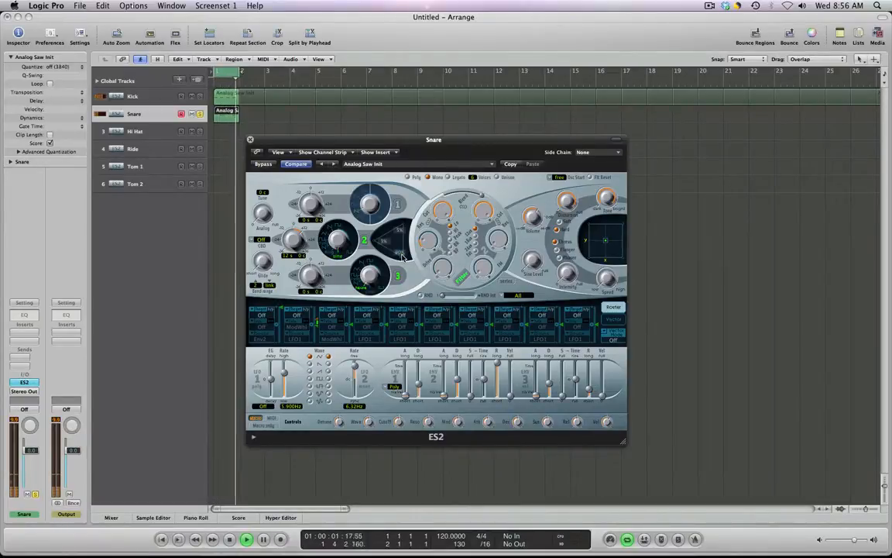
{"action": "key", "text": "space"}
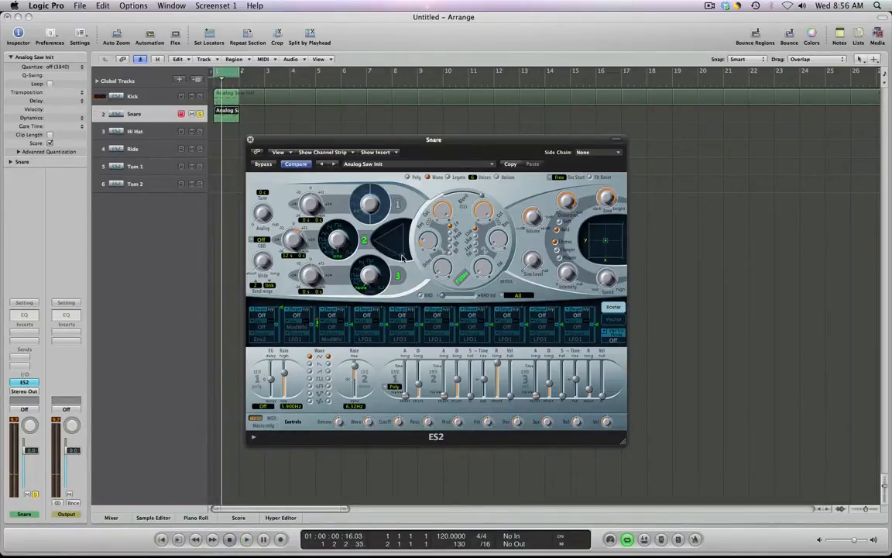
{"action": "key", "text": "space"}
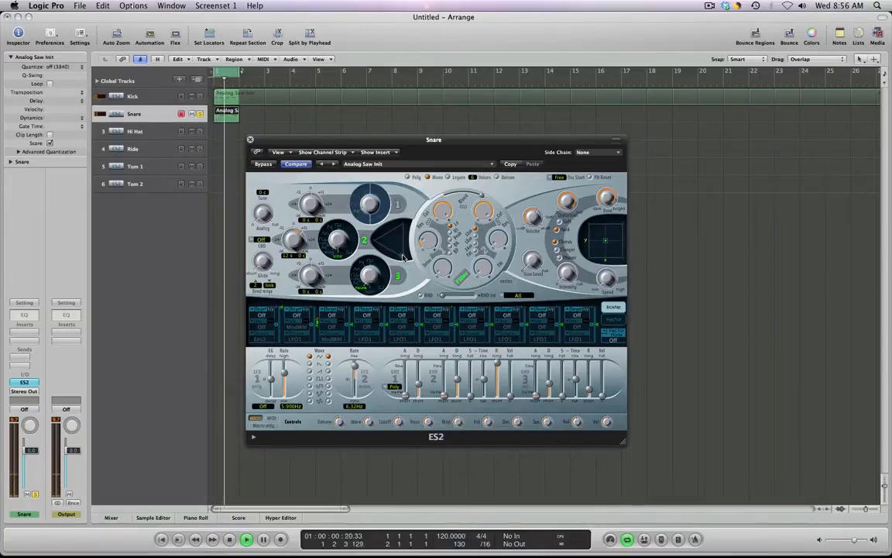
{"action": "left_click", "coordinate": [402, 257]}
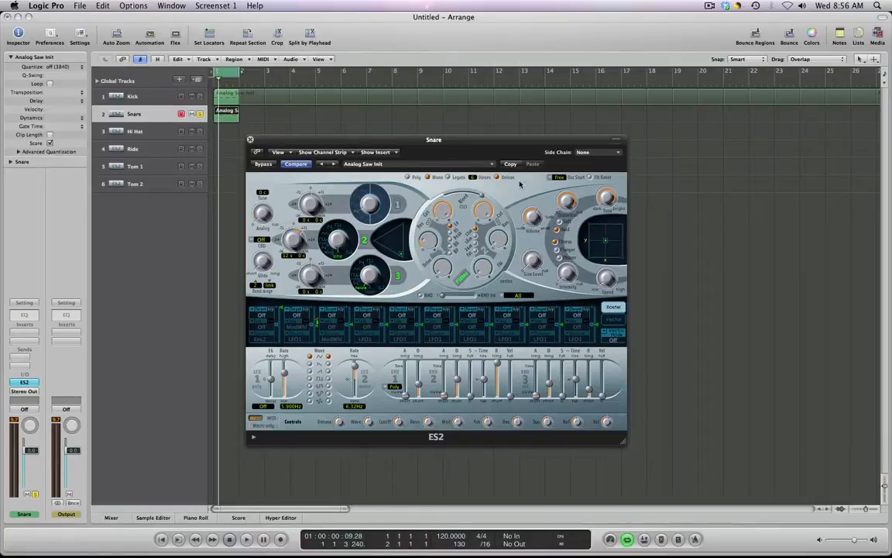
- Turn on Unison for the snare and try out the Analog amount while the pattern plays
{"action": "key", "text": "space"}
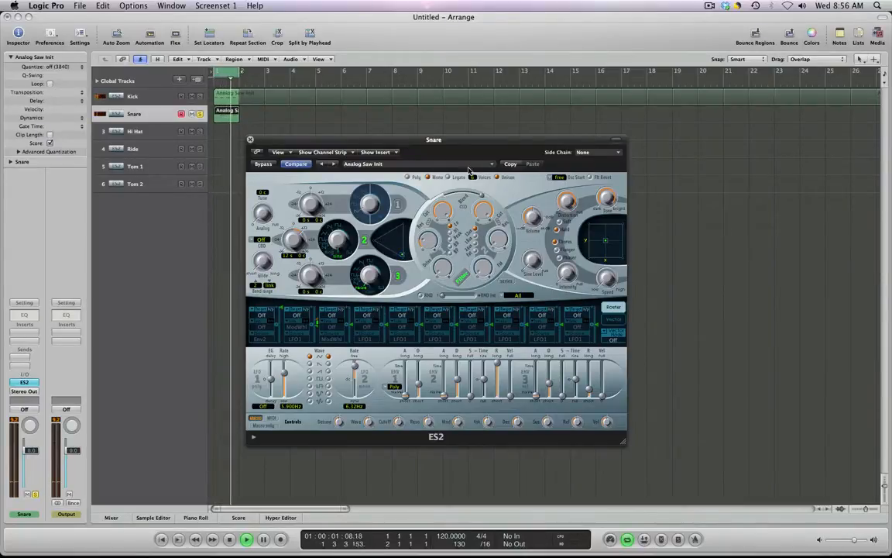
{"action": "key", "text": "space"}
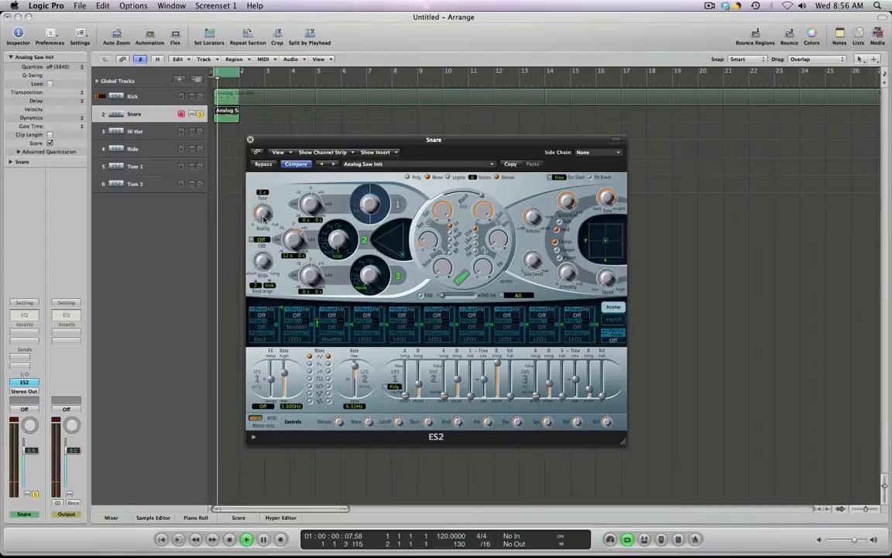
{"action": "left_click_drag", "start_coordinate": [264, 215], "coordinate": [266, 229]}
{"action": "key", "text": "space"}
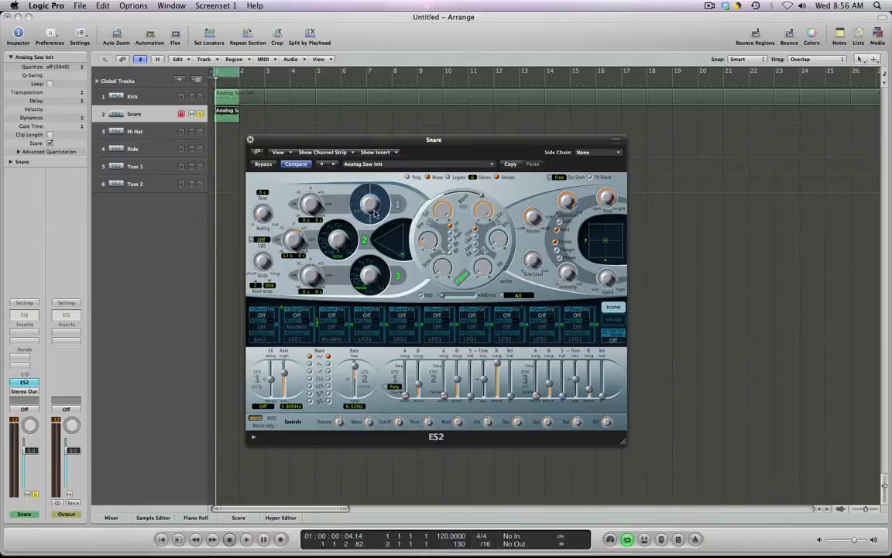
- Shorten Envelope 3's decay slightly and raise the filter Drive, trying some filter FM during playback
{"action": "key", "text": "space"}
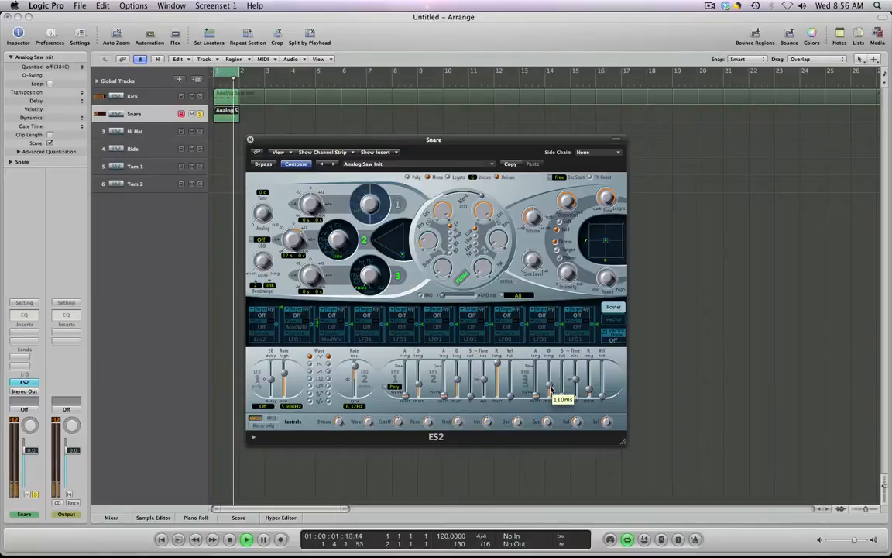
{"action": "left_click_drag", "start_coordinate": [551, 389], "coordinate": [551, 390]}
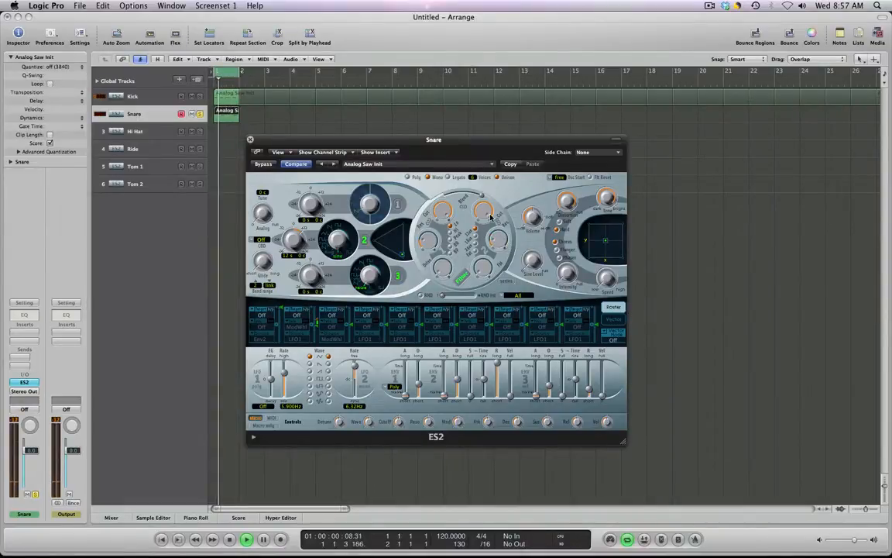
{"action": "key", "text": "space"}
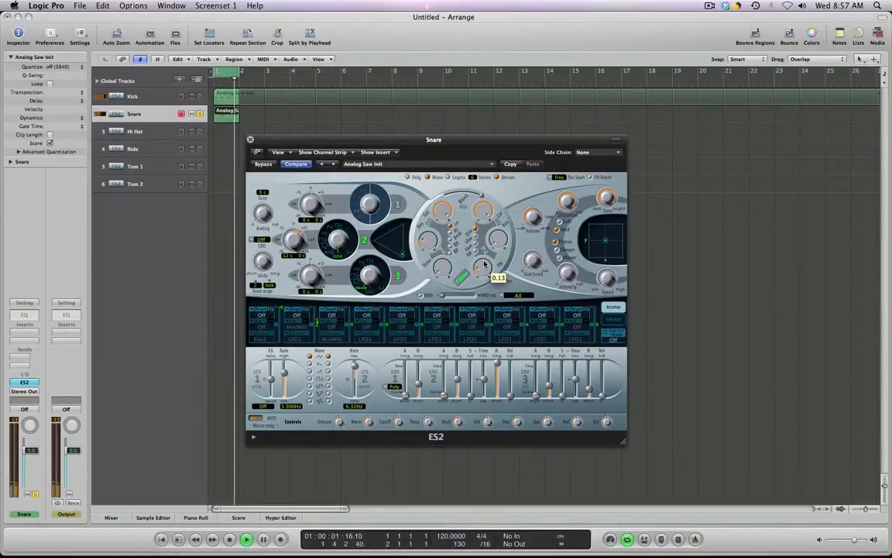
{"action": "key", "text": "space"}
{"action": "key", "text": "space"}
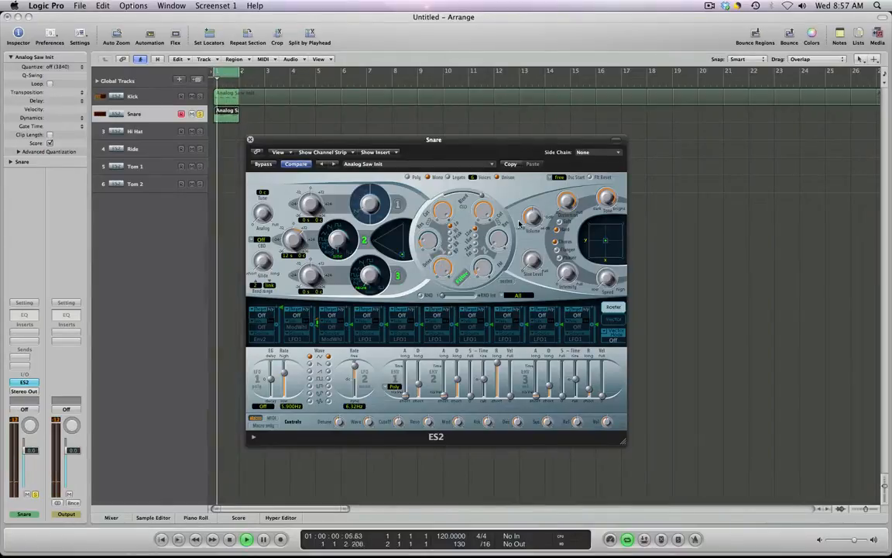
- Shorten Envelope 3's decay a touch more and lengthen its release a little
{"action": "mouse_move", "coordinate": [531, 217]}
{"action": "left_click_drag", "start_coordinate": [551, 384], "coordinate": [551, 388]}
{"action": "key", "text": "space"}
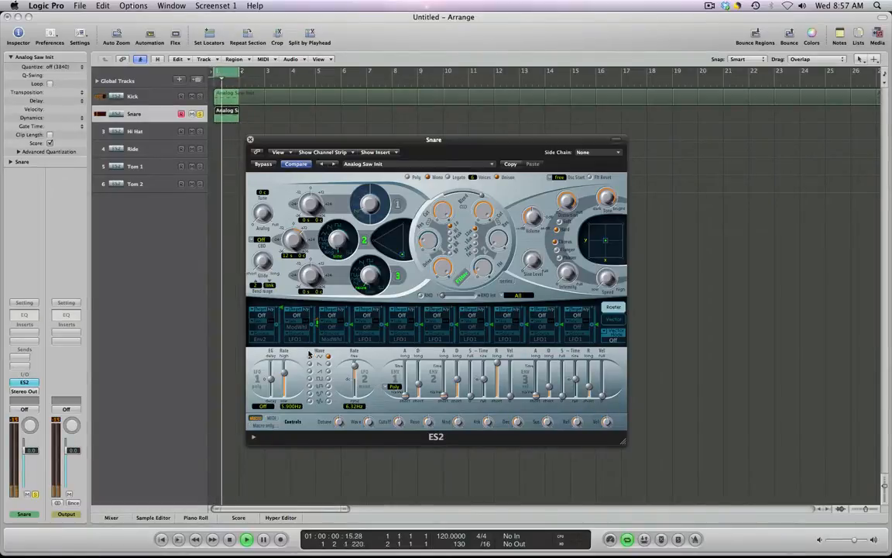
- Try modulating Pitch123 with Envelope 2 in the first modulation slot, using a decay of about 1000 ms
{"action": "left_click", "coordinate": [261, 316]}
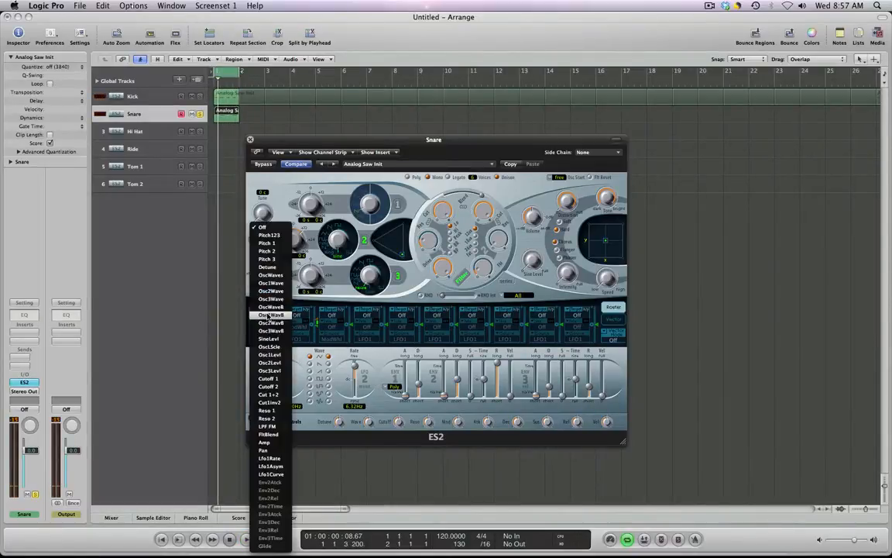
{"action": "left_click", "coordinate": [266, 235]}
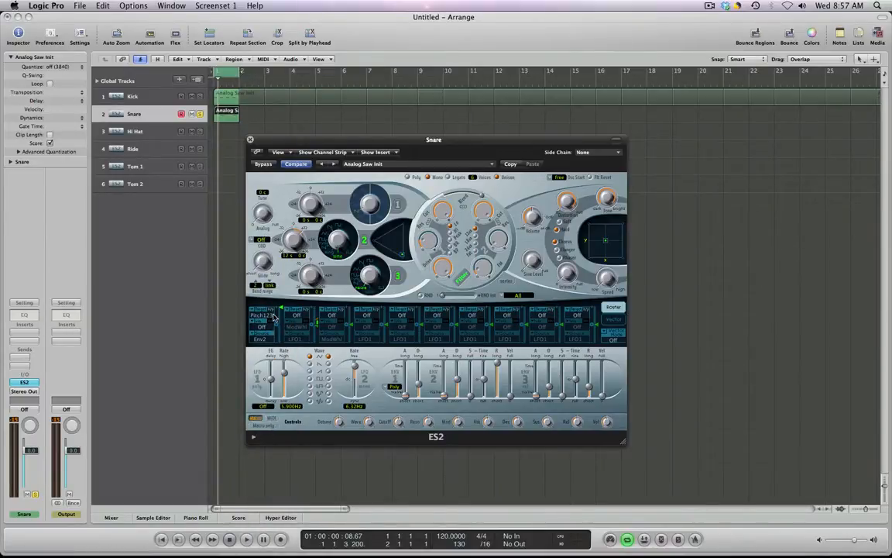
{"action": "mouse_move", "coordinate": [458, 385]}
{"action": "key", "text": "space"}
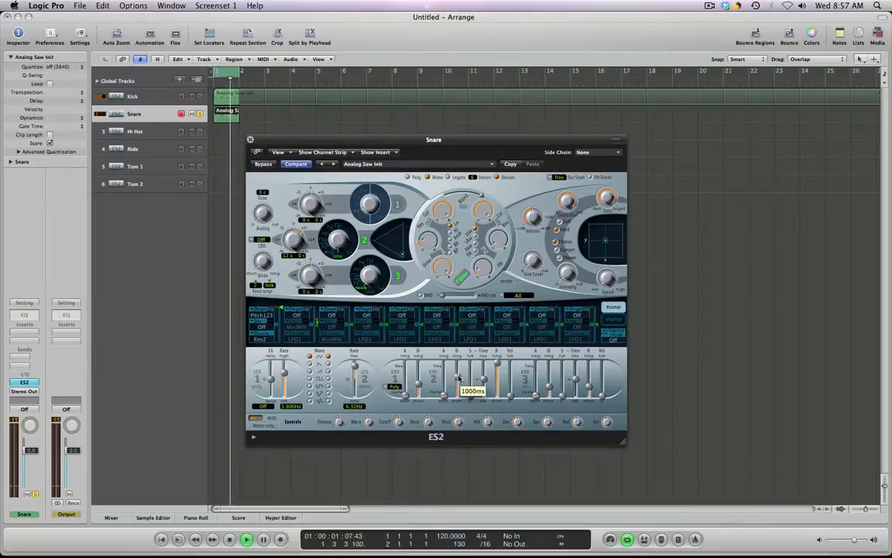
- Try Cut 1+2 as the first modulation slot's target and shorten Envelope 2's decay
{"action": "left_click", "coordinate": [261, 315]}
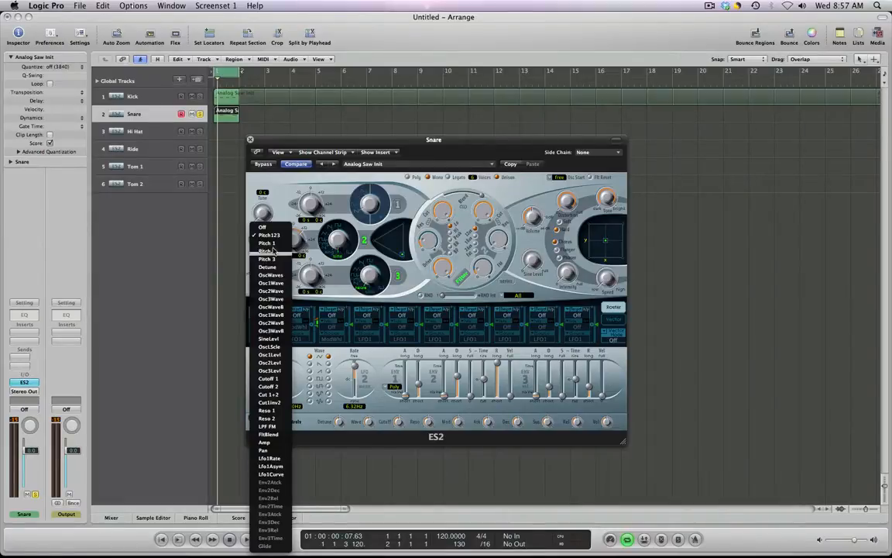
{"action": "left_click", "coordinate": [270, 394]}
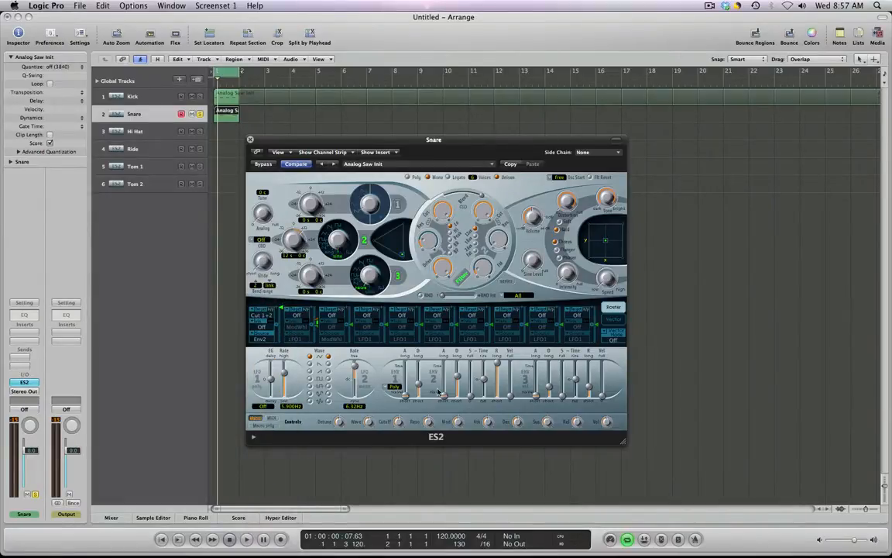
{"action": "key", "text": "space"}
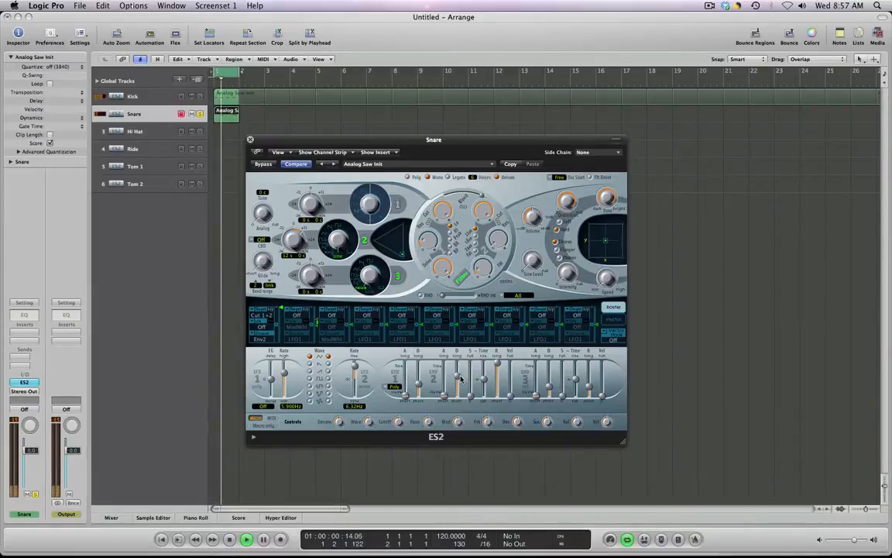
{"action": "left_click_drag", "start_coordinate": [459, 377], "coordinate": [460, 383]}
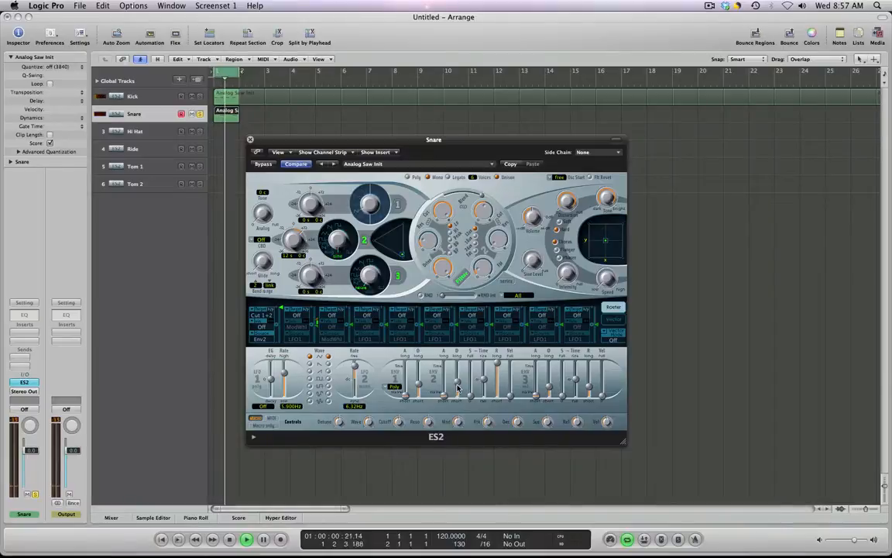
{"action": "mouse_move", "coordinate": [459, 383]}
{"action": "left_mouse_down"}
{"action": "mouse_move", "coordinate": [458, 398]}
{"action": "mouse_move", "coordinate": [458, 384]}
{"action": "left_mouse_up"}
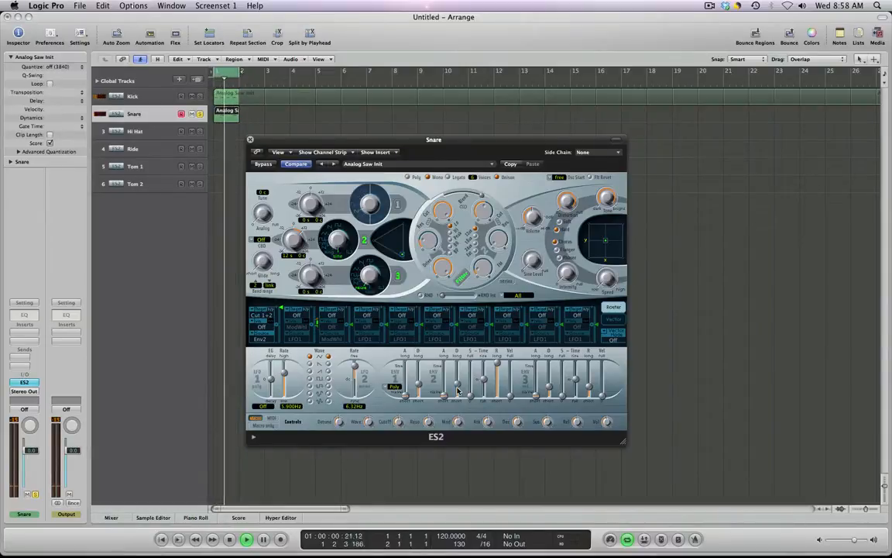
- Set the first modulation slot's target back to Off and try the filter's FM control
{"action": "left_click", "coordinate": [261, 316]}
{"action": "left_click", "coordinate": [263, 123]}
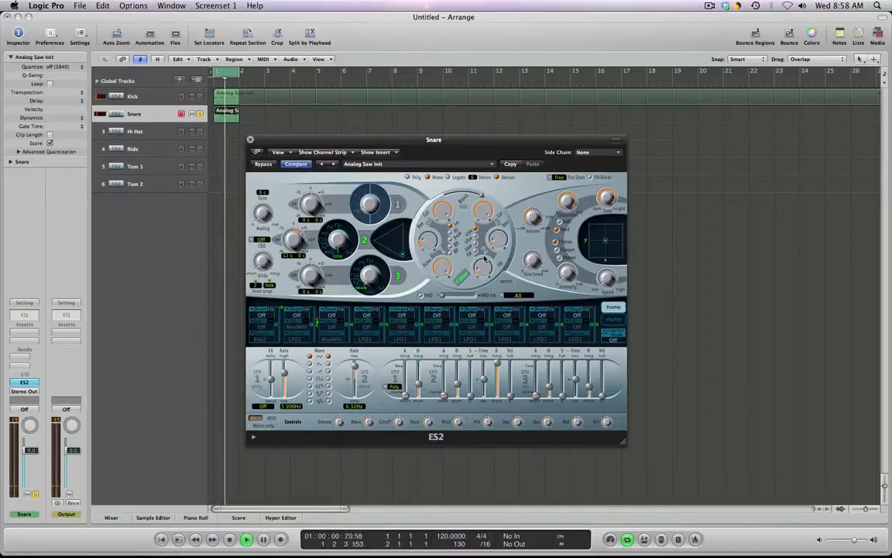
{"action": "left_click_drag", "start_coordinate": [489, 289], "coordinate": [524, 270]}
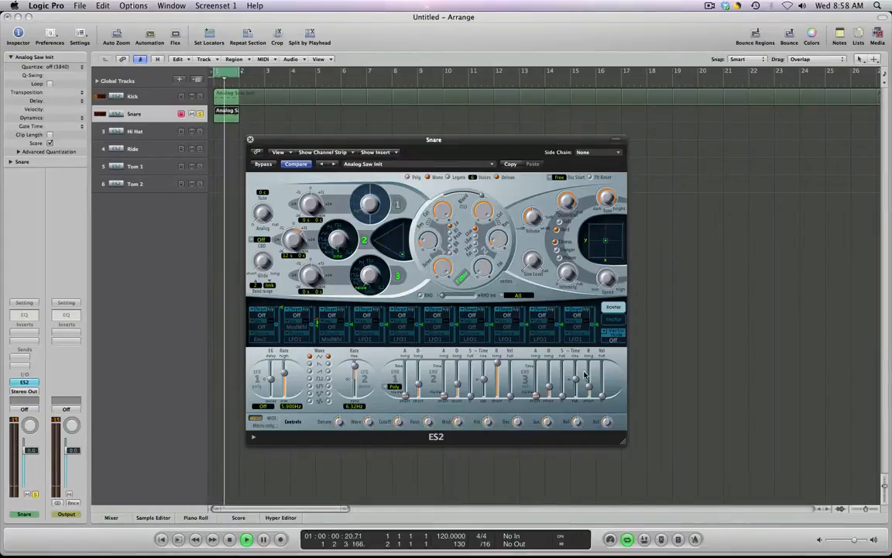
- Stop playback, close the Snare's synth window and loop the snare region along its track
{"action": "key", "text": "space"}
{"action": "left_click_drag", "start_coordinate": [256, 144], "coordinate": [424, 132]}
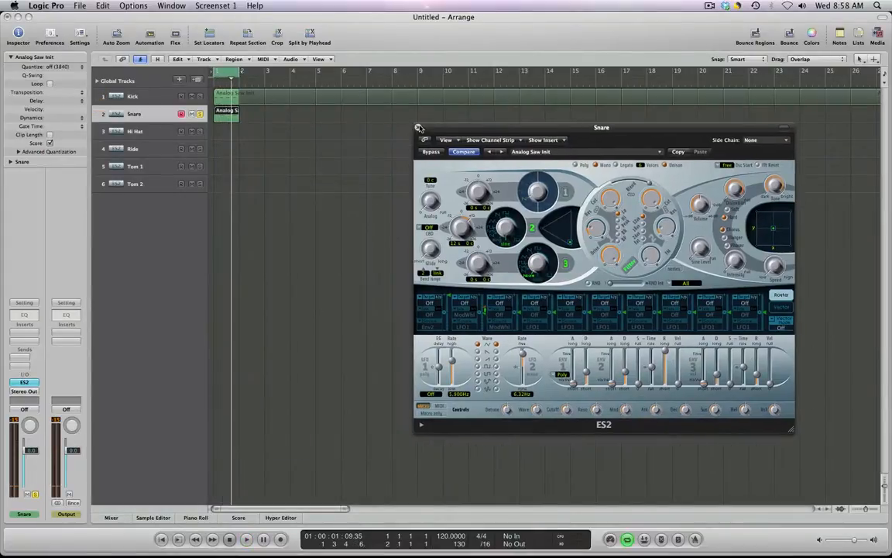
{"action": "left_click", "coordinate": [418, 127]}
{"action": "key", "text": "l"}
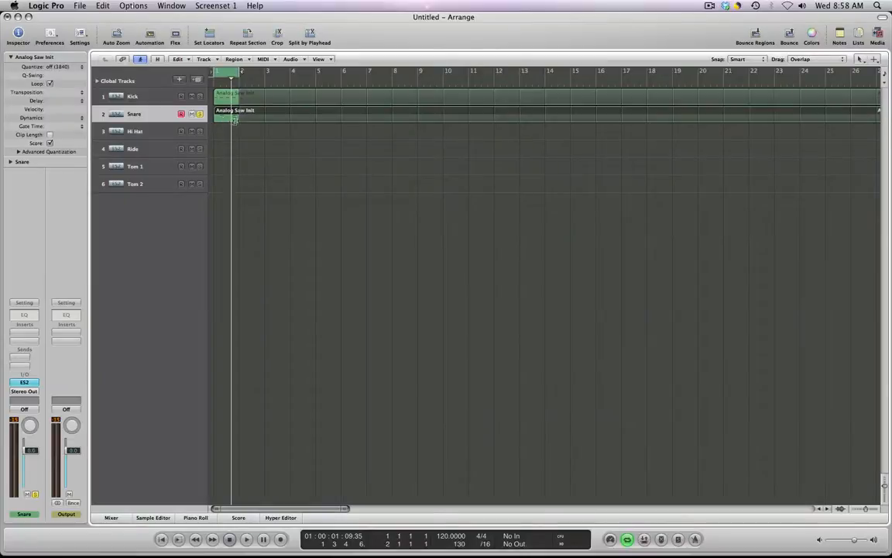
- Switch the Hi Hat's ES2 from oscillator 1 to oscillator 3 and copy the snare region onto the Hi Hat track
{"action": "left_click", "coordinate": [163, 138]}
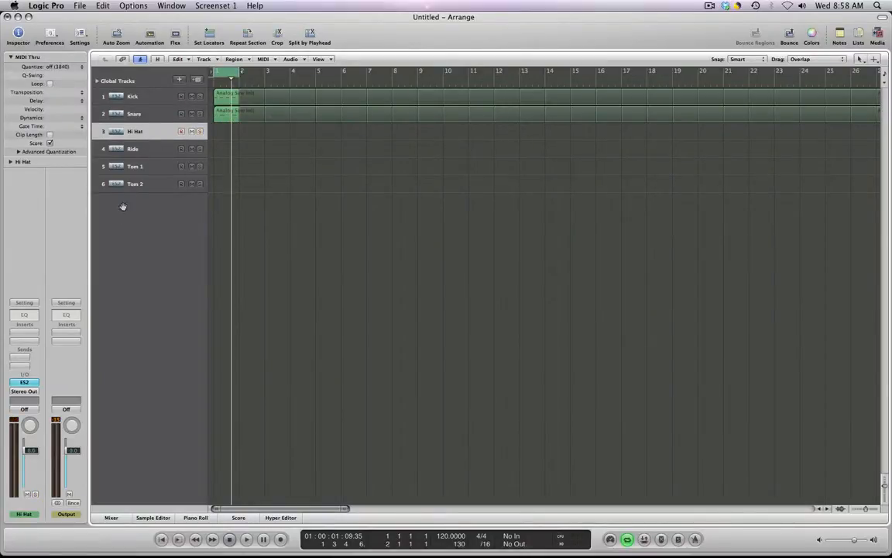
{"action": "left_click", "coordinate": [24, 383]}
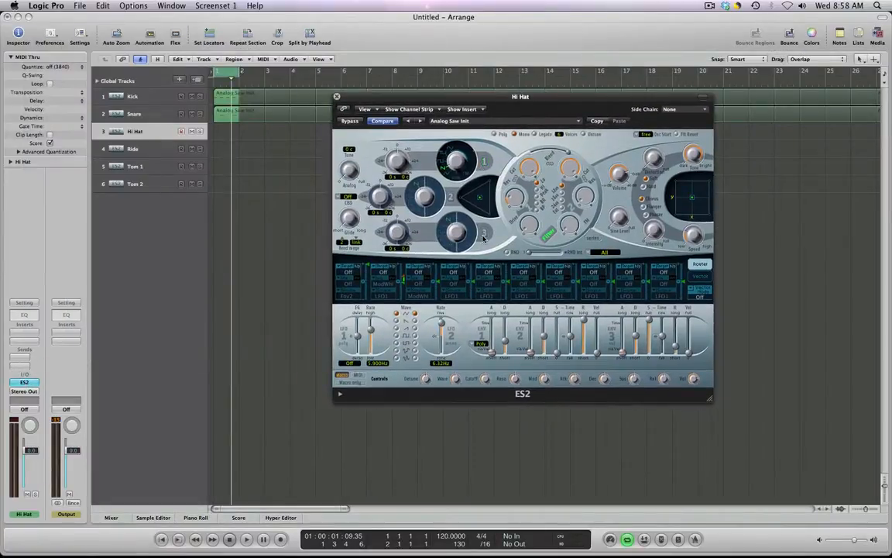
{"action": "left_click", "coordinate": [483, 237]}
{"action": "left_click_drag", "start_coordinate": [222, 116], "coordinate": [223, 133]}
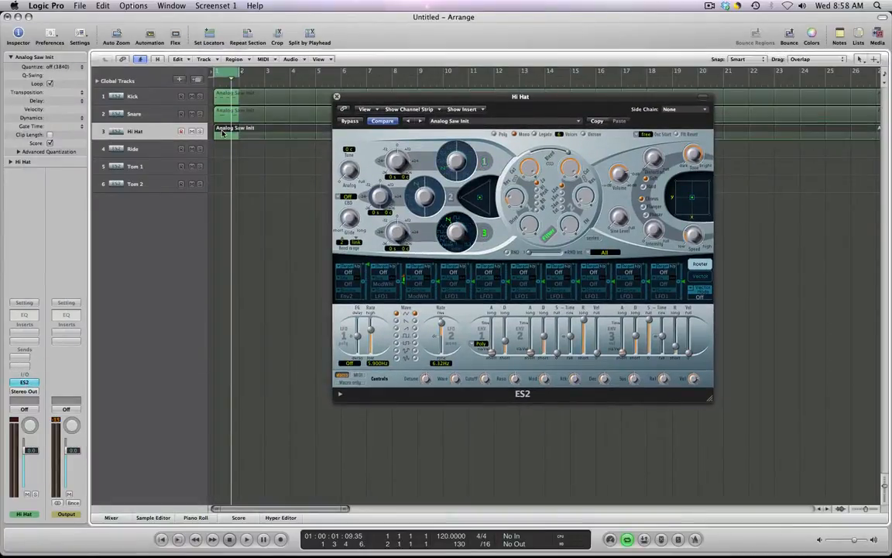
- Rewrite the Hi Hat region as eighth notes on D1 across the bar, splitting the sixth one into two shorter notes
{"action": "double_click", "coordinate": [223, 132]}
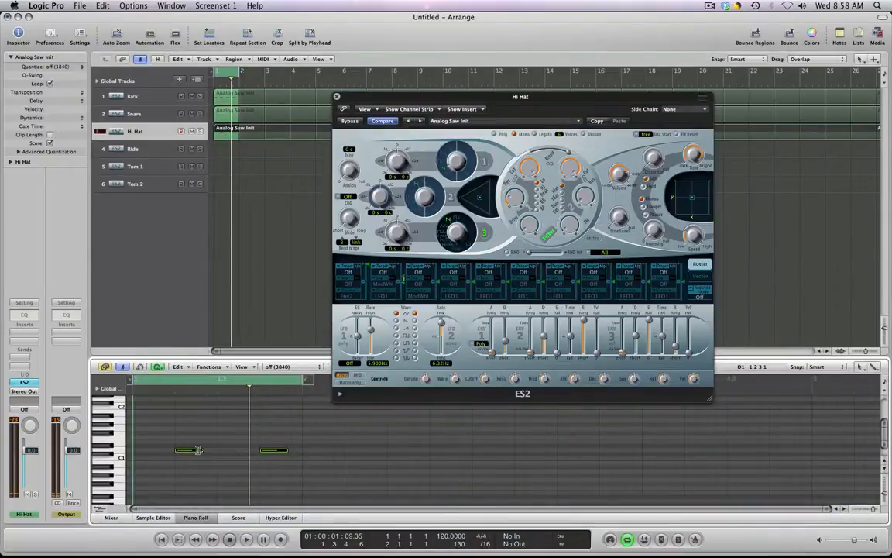
{"action": "left_click_drag", "start_coordinate": [202, 450], "coordinate": [165, 452]}
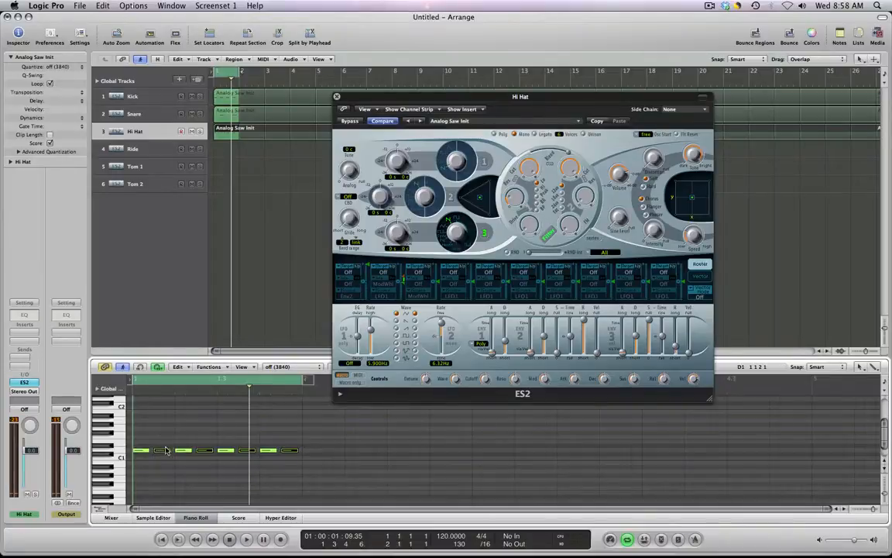
{"action": "key", "text": "space"}
{"action": "key", "text": "space"}
{"action": "left_click", "coordinate": [199, 426]}
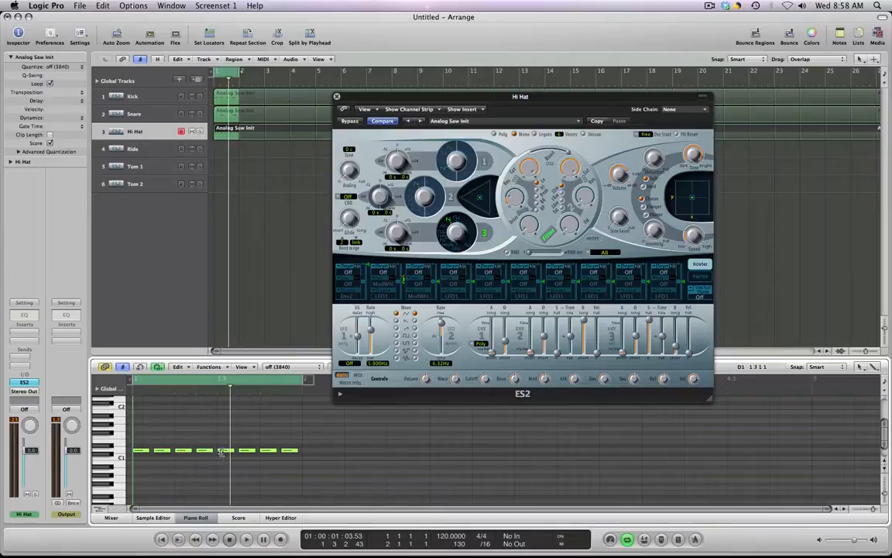
{"action": "left_click_drag", "start_coordinate": [248, 450], "coordinate": [254, 453]}
- Solo the Hi Hat track and play its pattern with oscillator 3 set to noise
{"action": "left_click", "coordinate": [199, 131]}
{"action": "key", "text": "space"}
{"action": "left_click_drag", "start_coordinate": [354, 98], "coordinate": [290, 102]}
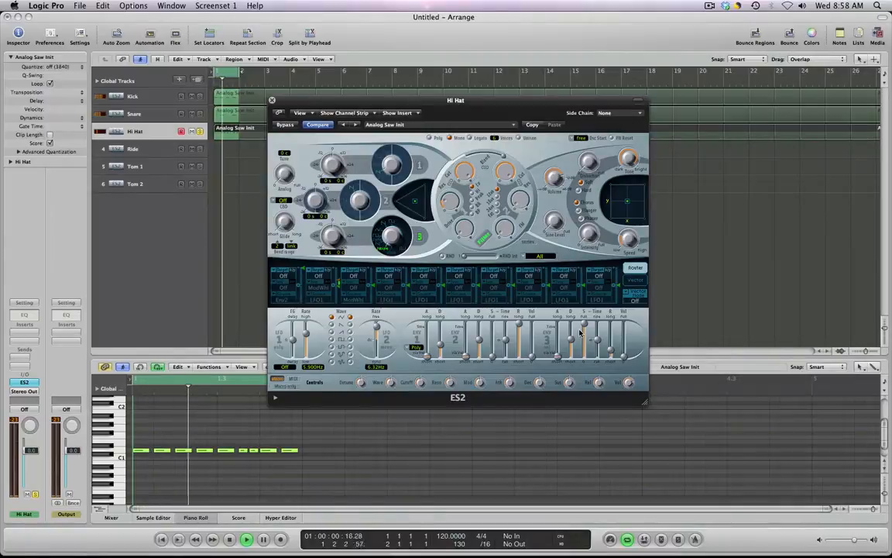
- Drop Envelope 3's sustain to the minimum and shorten its decay to about 27 ms
{"action": "left_click_drag", "start_coordinate": [584, 327], "coordinate": [590, 385]}
{"action": "left_click_drag", "start_coordinate": [571, 340], "coordinate": [573, 350]}
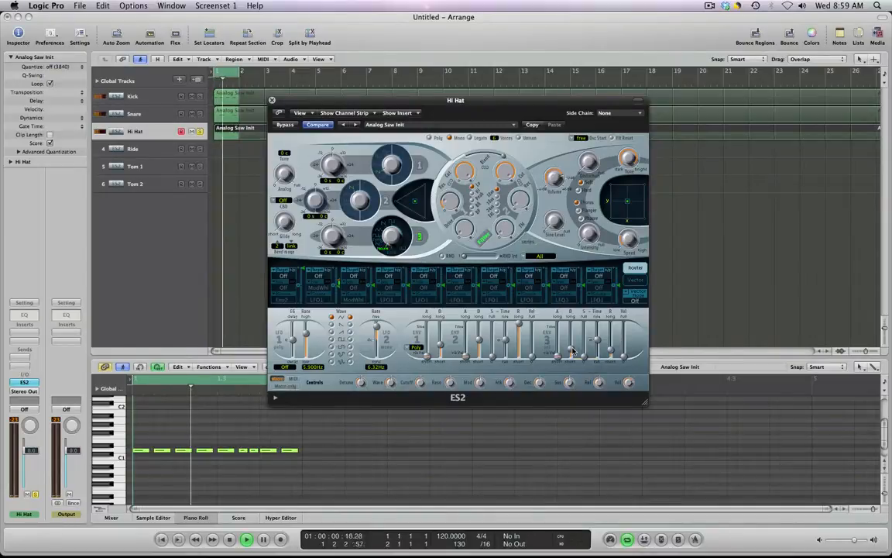
{"action": "key", "text": "XF86AudioRaiseVolume"}
{"action": "left_click_drag", "start_coordinate": [573, 348], "coordinate": [574, 349]}
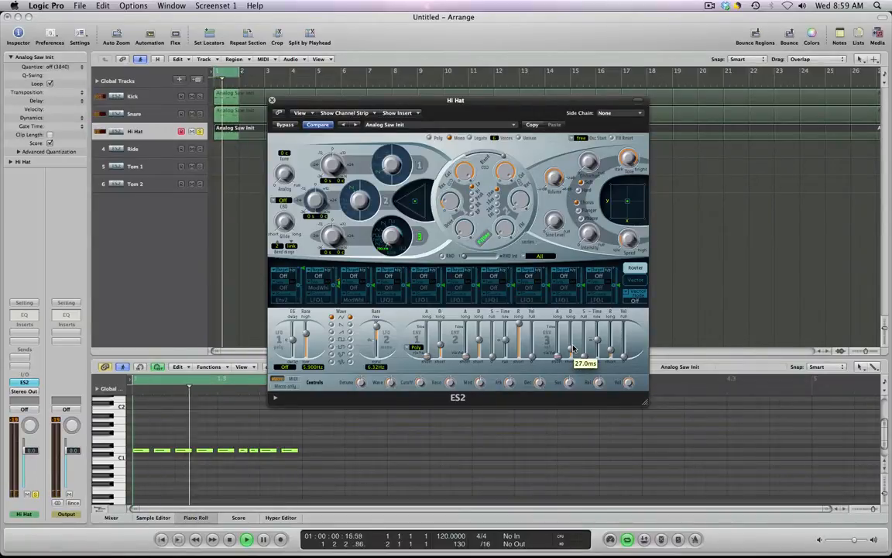
- Add about 7.8 dB of distortion to the hi-hat and set the distortion type to Hard
{"action": "left_click_drag", "start_coordinate": [588, 161], "coordinate": [589, 126]}
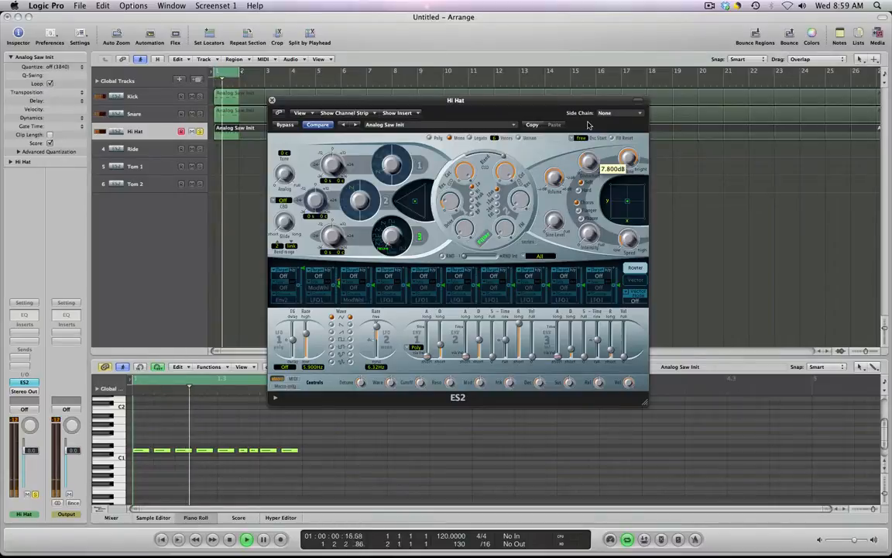
{"action": "left_click", "coordinate": [580, 189]}
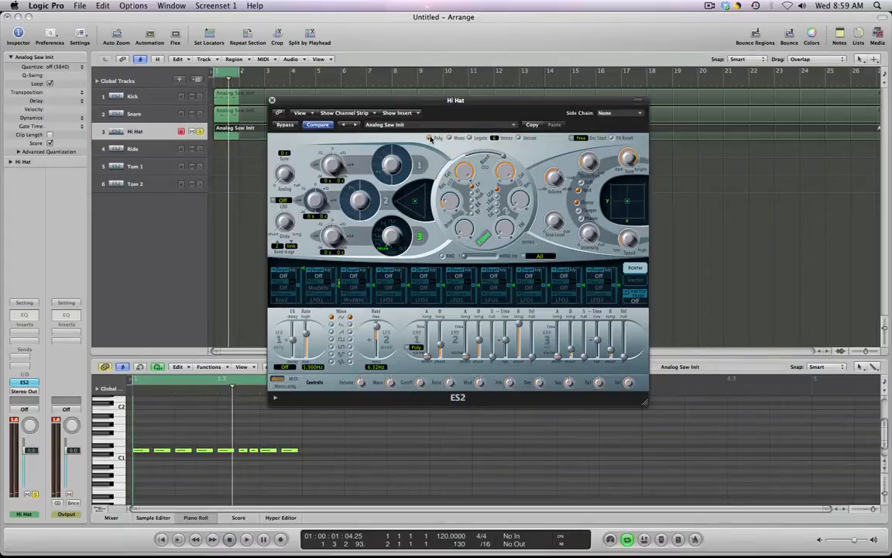
- Try adding oscillator 2 to the hi-hat in Poly mode with more Envelope 3 sustain and a changed Analog amount
{"action": "left_click", "coordinate": [388, 202]}
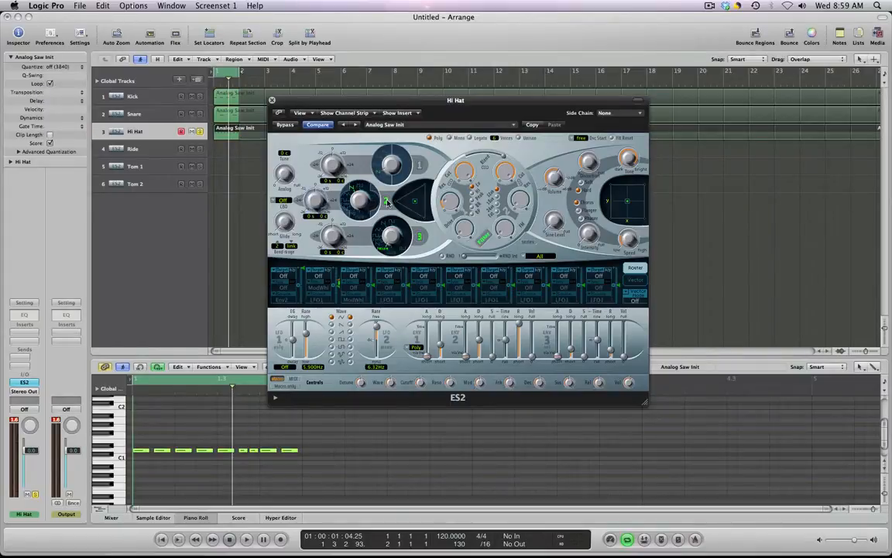
{"action": "left_click_drag", "start_coordinate": [583, 356], "coordinate": [586, 331]}
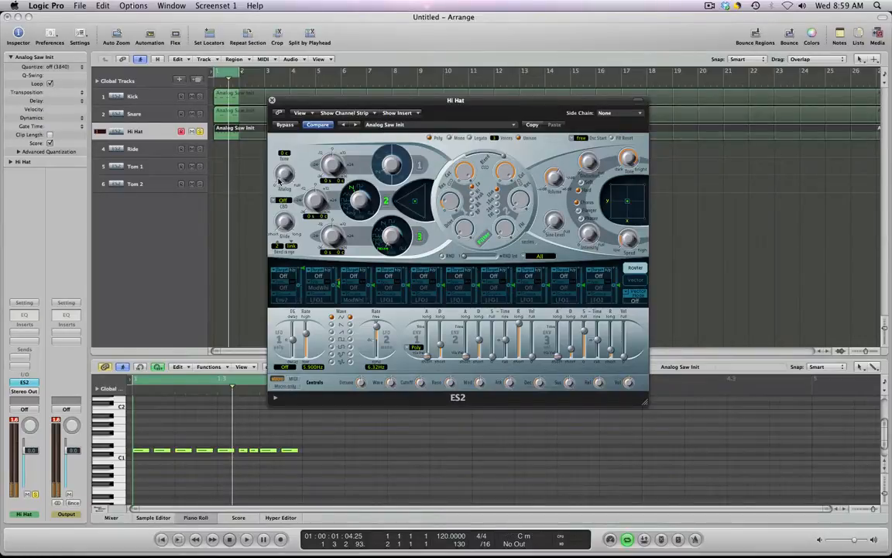
{"action": "left_click_drag", "start_coordinate": [281, 180], "coordinate": [281, 173]}
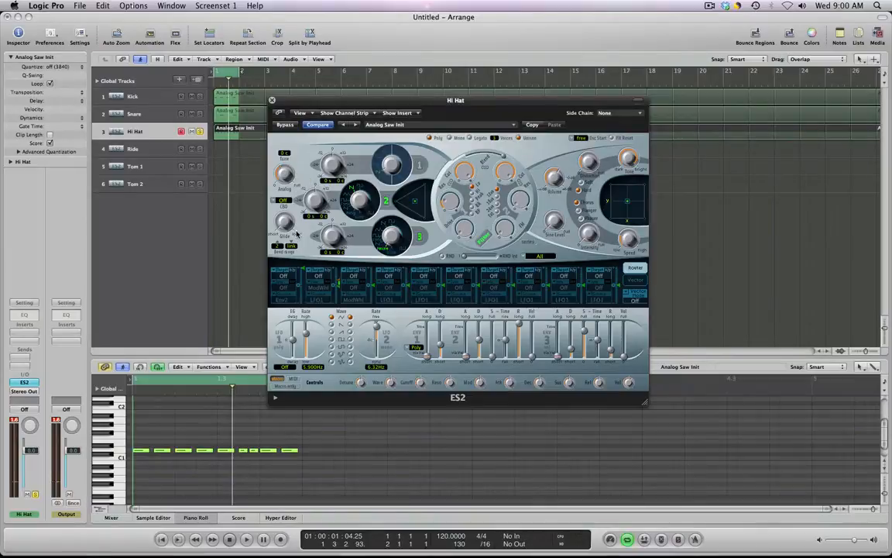
{"action": "left_click_drag", "start_coordinate": [284, 178], "coordinate": [284, 185]}
{"action": "left_click", "coordinate": [386, 201]}
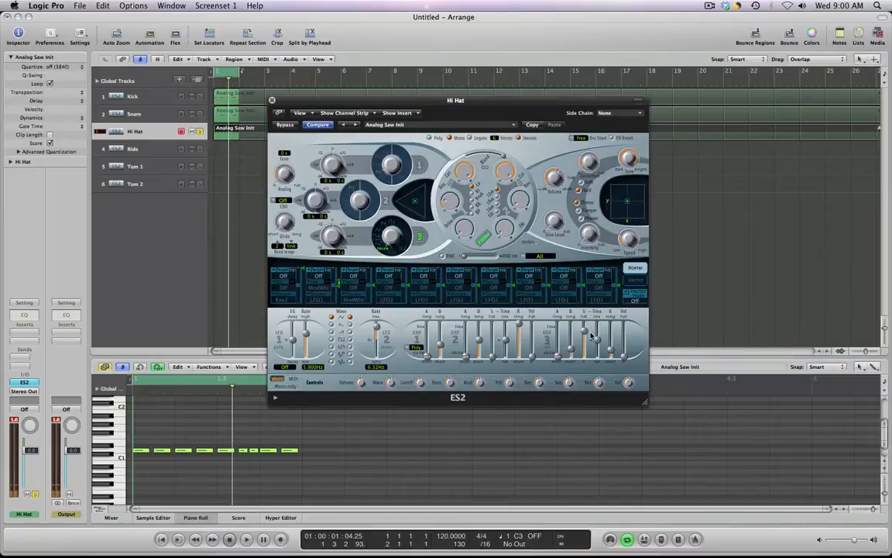
{"action": "key", "text": "space"}
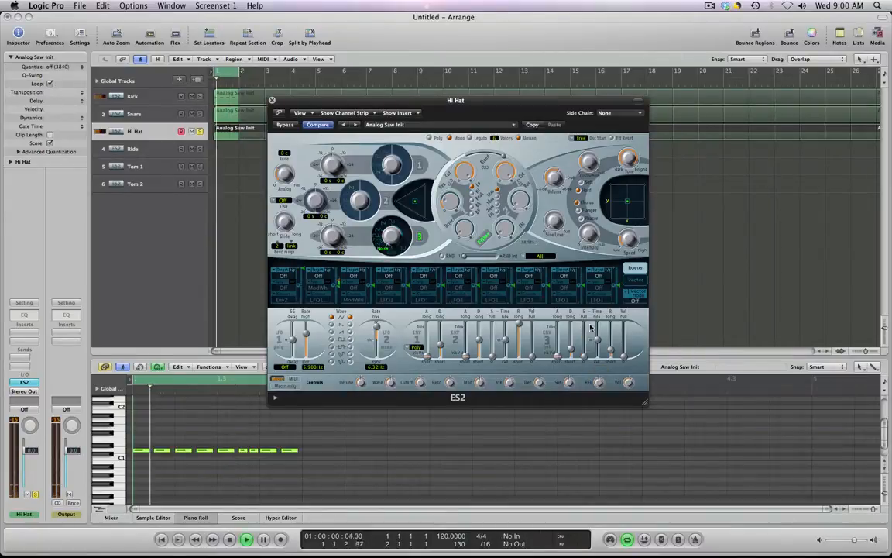
- Try the hi-hat's chorus at an intensity of about 57, then change the effect to Flanger and adjust its intensity
{"action": "left_click_drag", "start_coordinate": [587, 234], "coordinate": [585, 175]}
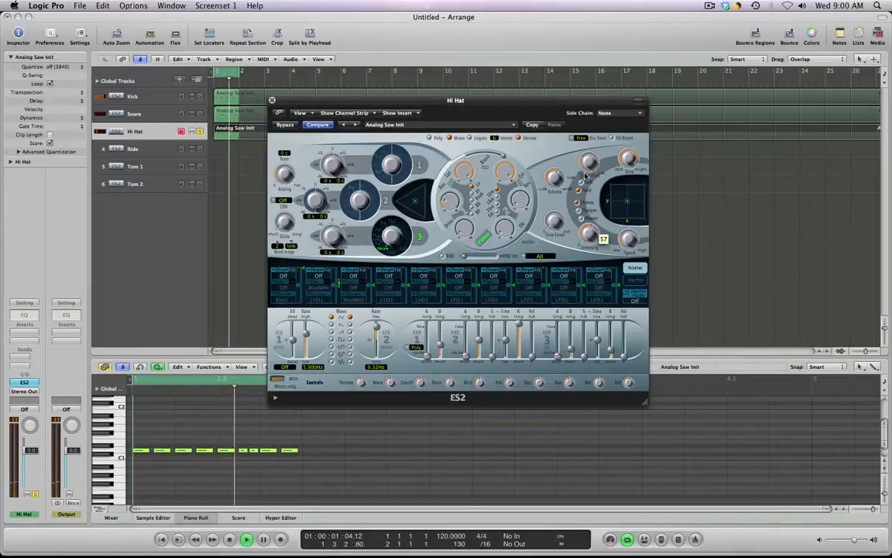
{"action": "left_click", "coordinate": [556, 231]}
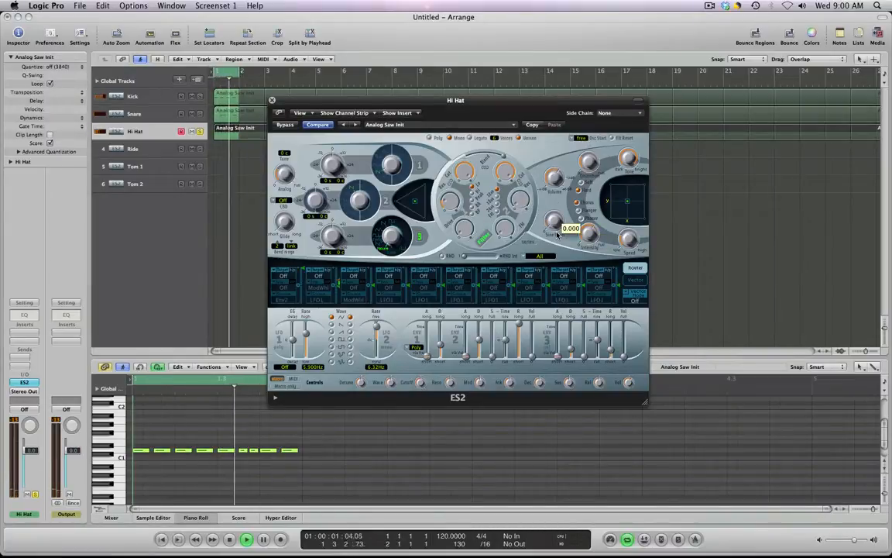
{"action": "left_click", "coordinate": [579, 209]}
{"action": "left_click_drag", "start_coordinate": [589, 232], "coordinate": [629, 217]}
{"action": "left_click_drag", "start_coordinate": [587, 237], "coordinate": [587, 243]}
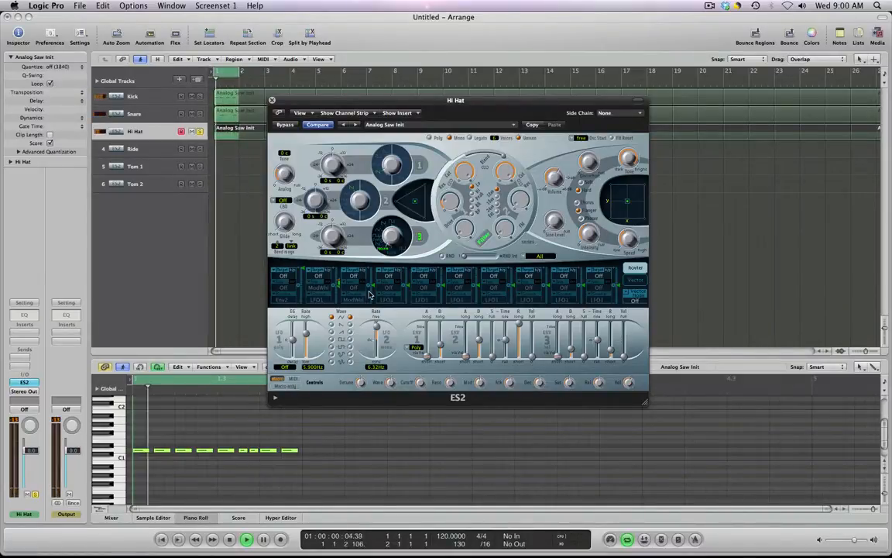
- Adjust the hi-hat's volume and set Filter 1 to high-pass with minimum resonance and a cutoff of about 0.866
{"action": "left_click_drag", "start_coordinate": [554, 179], "coordinate": [553, 153]}
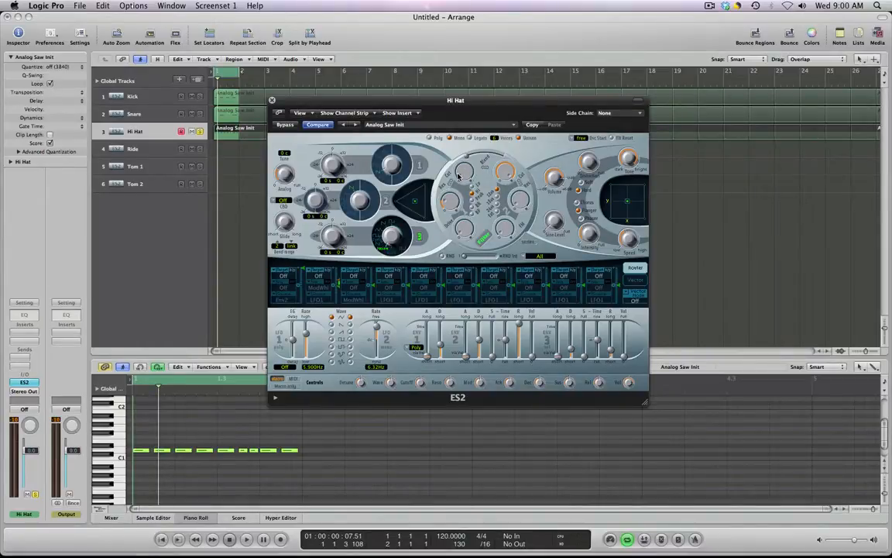
{"action": "left_click_drag", "start_coordinate": [458, 176], "coordinate": [465, 113]}
{"action": "left_click_drag", "start_coordinate": [448, 206], "coordinate": [448, 220]}
{"action": "left_click_drag", "start_coordinate": [466, 171], "coordinate": [467, 182]}
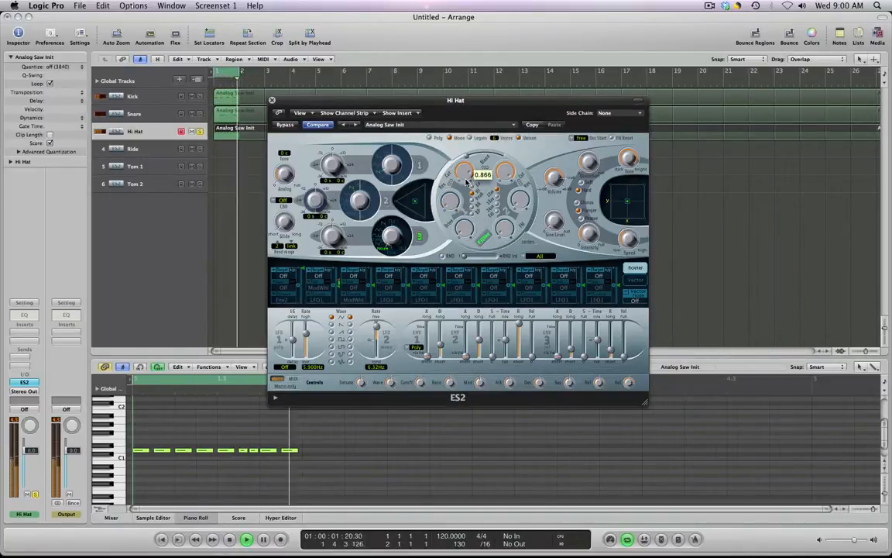
- Fine-tune the flanger intensity and Filter 1's cutoff while playing the hi-hat pattern
{"action": "mouse_move", "coordinate": [590, 235]}
{"action": "left_mouse_down"}
{"action": "mouse_move", "coordinate": [593, 281]}
{"action": "mouse_move", "coordinate": [591, 234]}
{"action": "left_mouse_up"}
{"action": "key", "text": "space"}
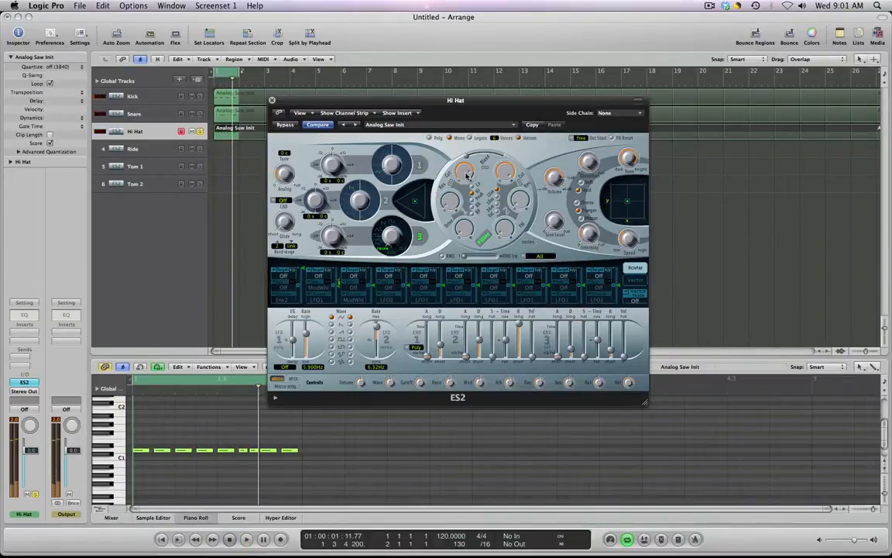
{"action": "mouse_move", "coordinate": [466, 175]}
{"action": "left_mouse_down"}
{"action": "mouse_move", "coordinate": [467, 186]}
{"action": "mouse_move", "coordinate": [472, 167]}
{"action": "left_mouse_up"}
{"action": "key", "text": "space"}
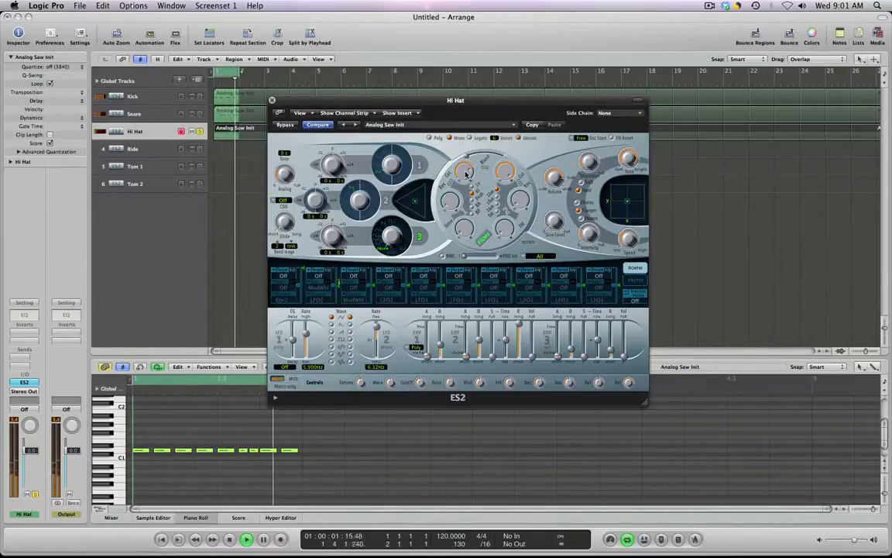
{"action": "left_click", "coordinate": [467, 172]}
- Close the hi-hat synth, play the unsoloed kit together and extend the cycle range to two bars
{"action": "left_click", "coordinate": [272, 102]}
{"action": "key", "text": "space"}
{"action": "key", "text": "space"}
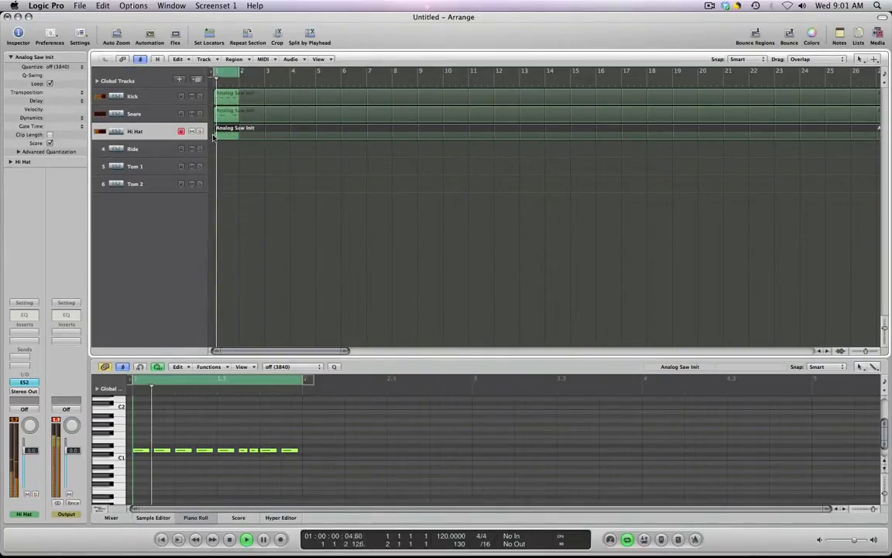
{"action": "left_click_drag", "start_coordinate": [240, 72], "coordinate": [261, 75]}
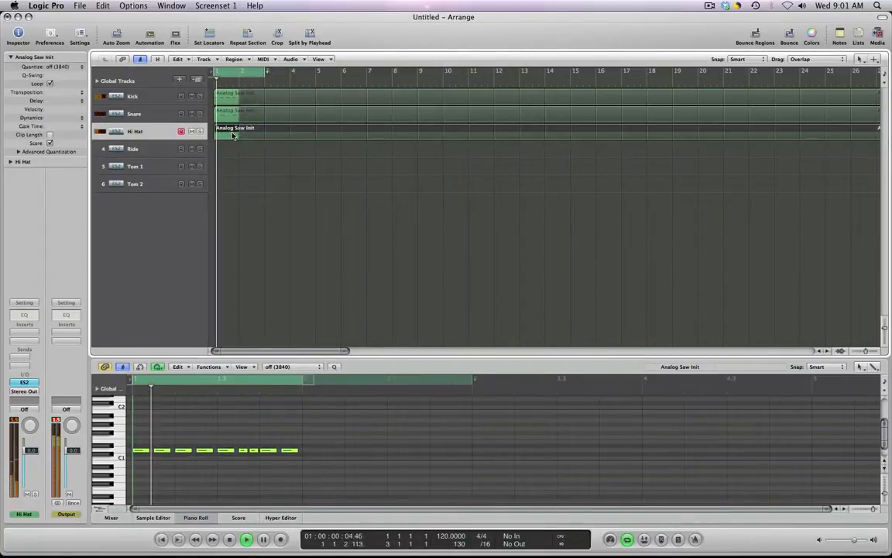
{"action": "key", "text": "space"}
- Duplicate the Snare track with its ES2 settings and name the new track Reverse Snare
{"action": "left_click", "coordinate": [134, 114]}
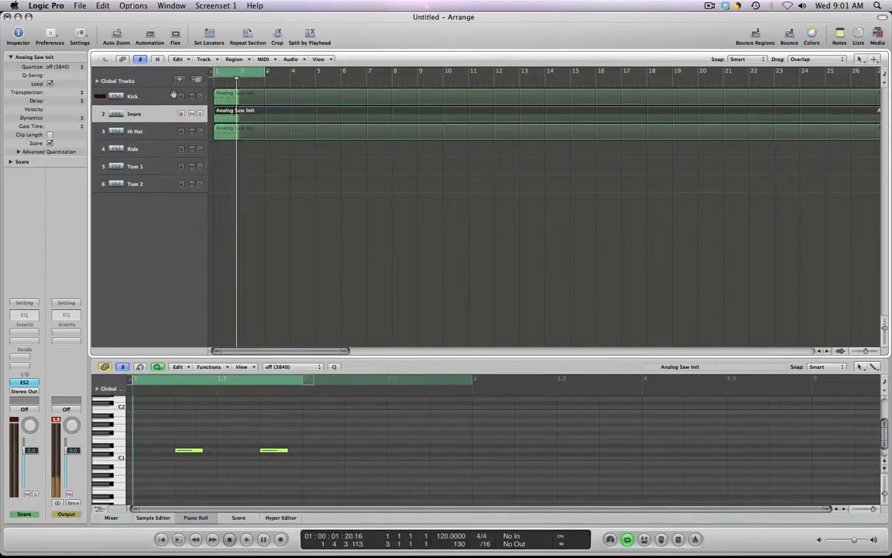
{"action": "left_click", "coordinate": [196, 80]}
{"action": "double_click", "coordinate": [140, 131]}
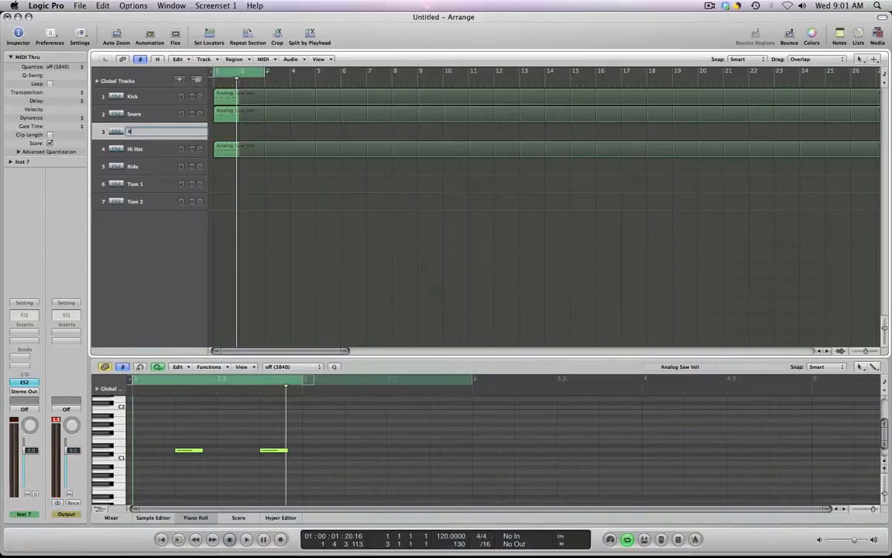
{"action": "type", "text": "Reverse Snare"}
{"action": "key", "text": "Return"}
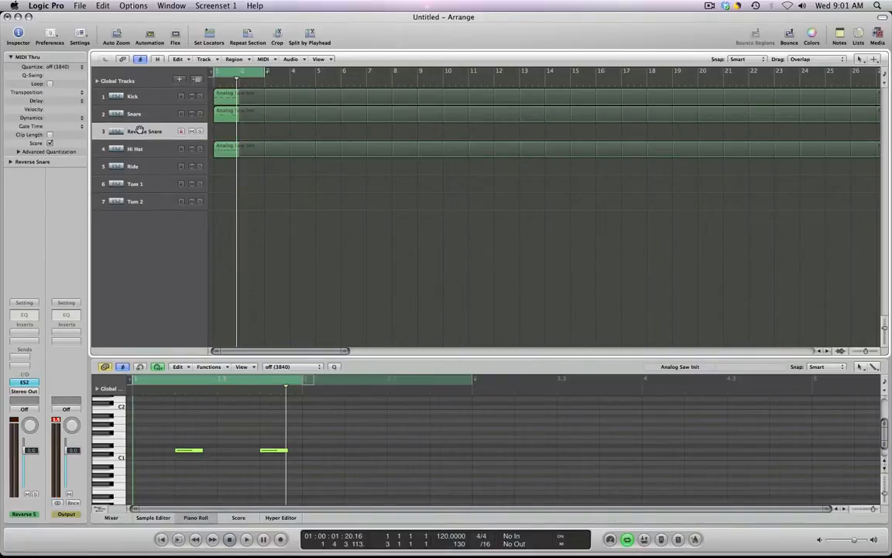
- Open the Reverse Snare's ES2, copy the snare region onto its track and lengthen the copy to two bars
{"action": "left_click", "coordinate": [25, 381]}
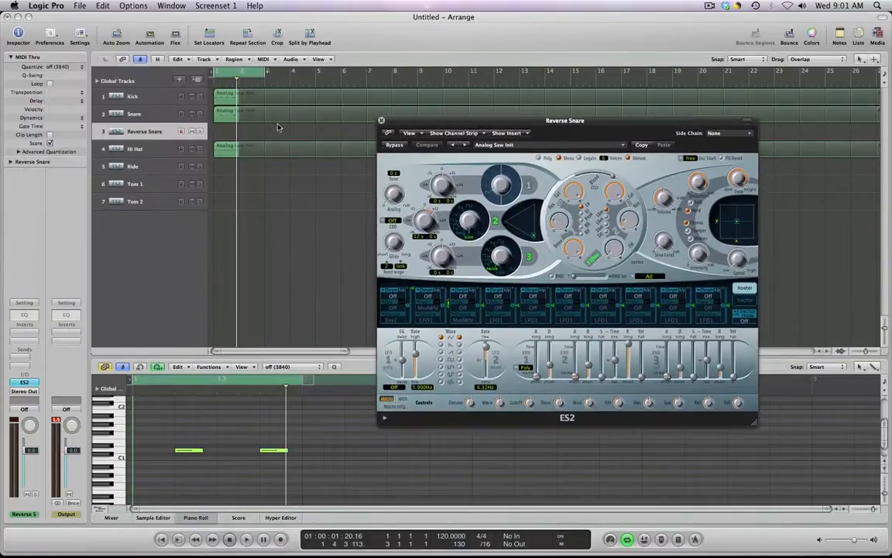
{"action": "left_click_drag", "start_coordinate": [228, 120], "coordinate": [264, 136]}
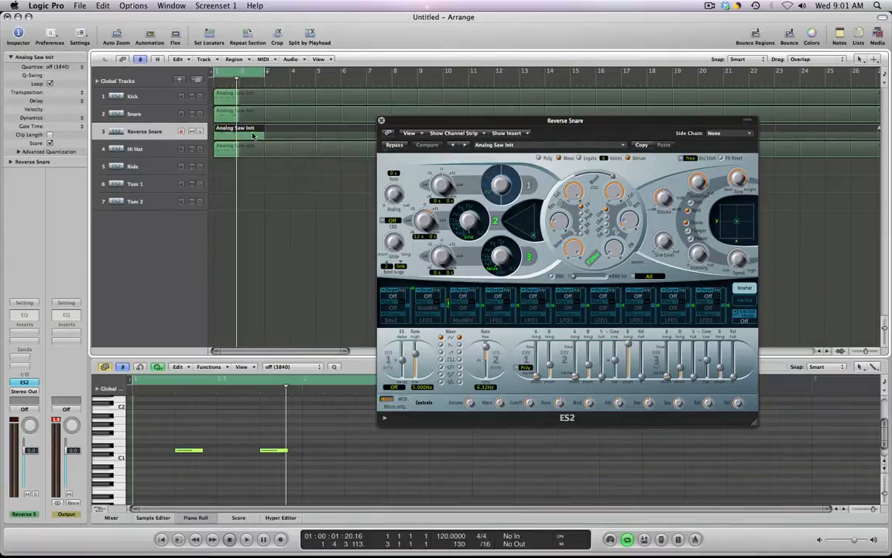
{"action": "left_click_drag", "start_coordinate": [400, 121], "coordinate": [472, 57]}
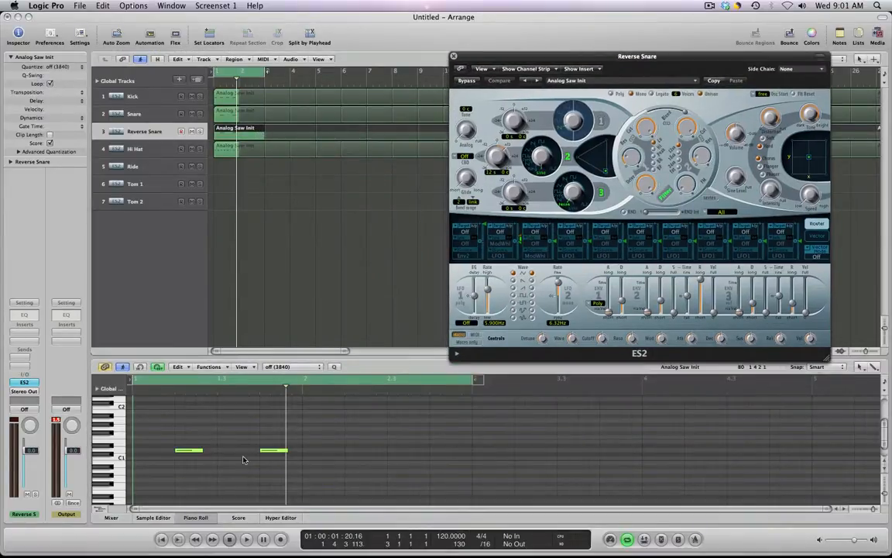
- Reduce the region to one short D1 note just before beat 4 of bar 2 and cycle playback over bars 2 and 3
{"action": "left_click_drag", "start_coordinate": [195, 456], "coordinate": [422, 450]}
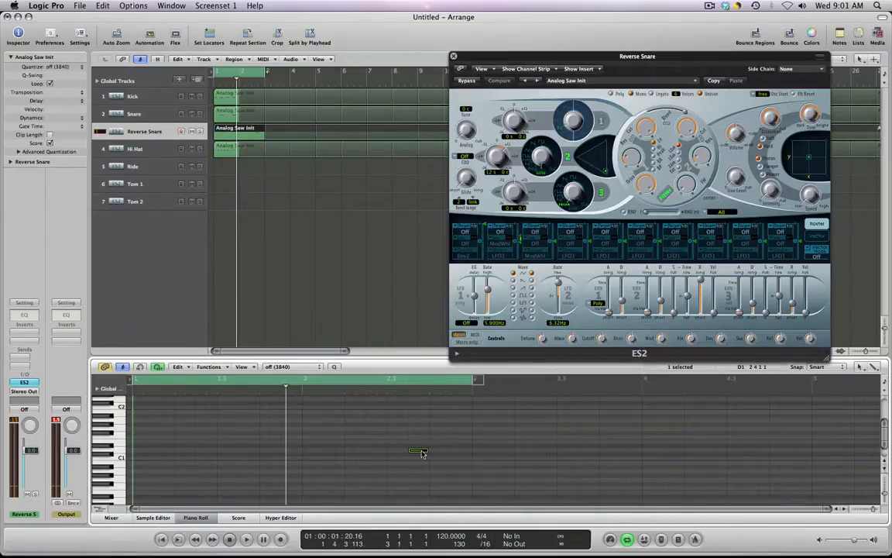
{"action": "left_click_drag", "start_coordinate": [243, 74], "coordinate": [267, 74]}
{"action": "key", "text": "space"}
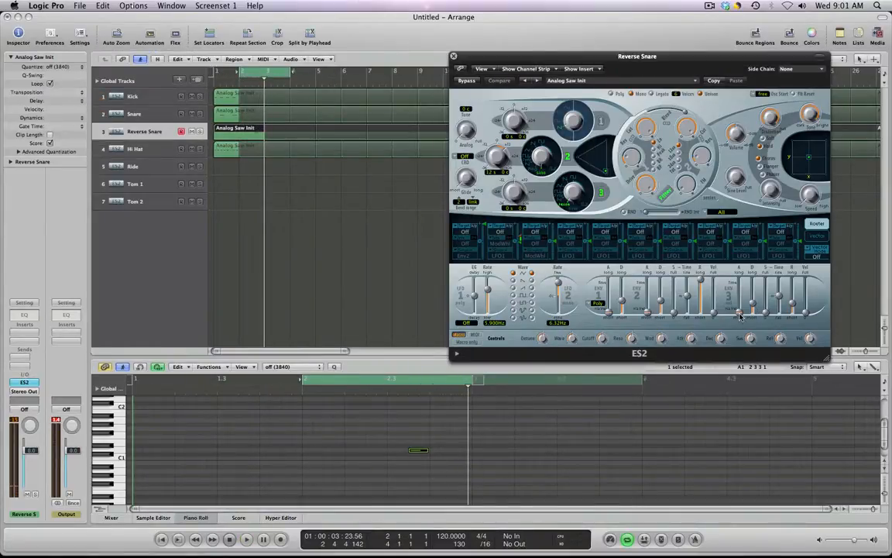
- Solo the Reverse Snare, lengthen its ES2 ENV 3 attack to nearly the maximum and play the result
{"action": "left_click_drag", "start_coordinate": [741, 317], "coordinate": [741, 312]}
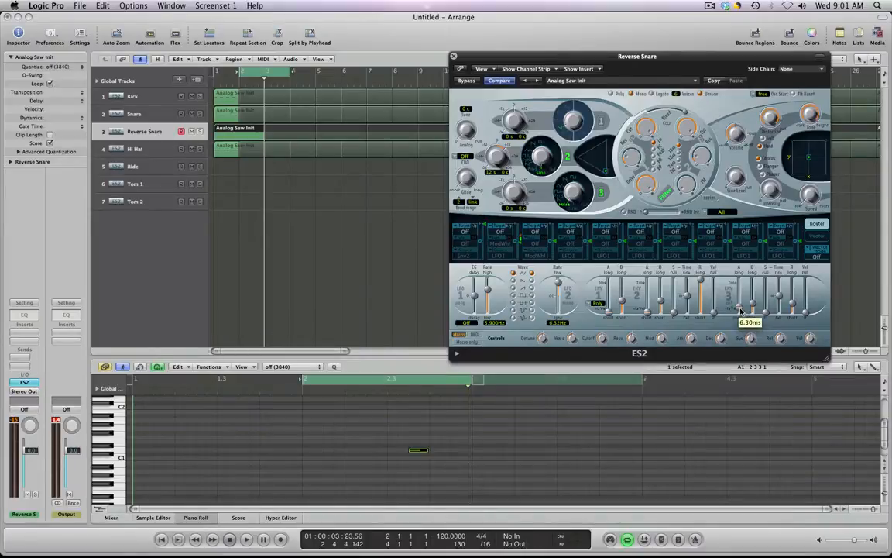
{"action": "key", "text": "space"}
{"action": "left_click_drag", "start_coordinate": [741, 311], "coordinate": [741, 309]}
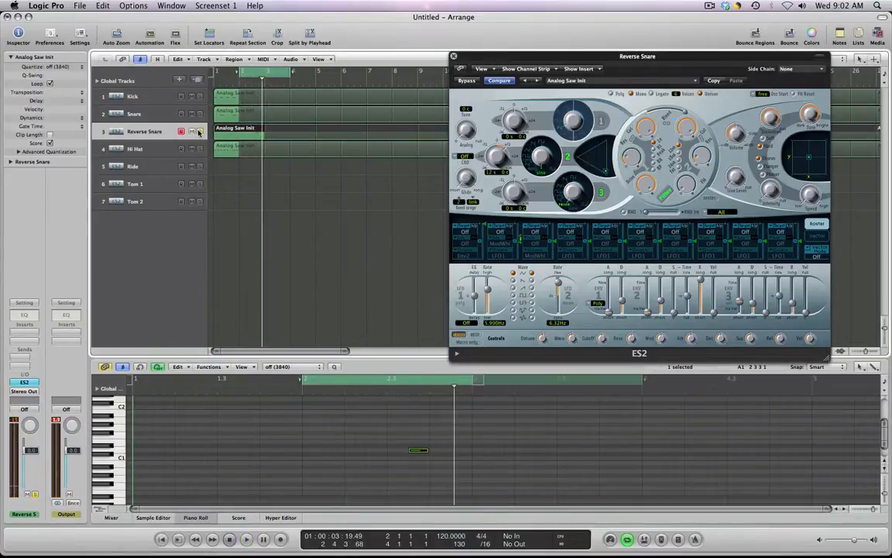
{"action": "left_click", "coordinate": [200, 132]}
{"action": "left_click_drag", "start_coordinate": [740, 304], "coordinate": [740, 291]}
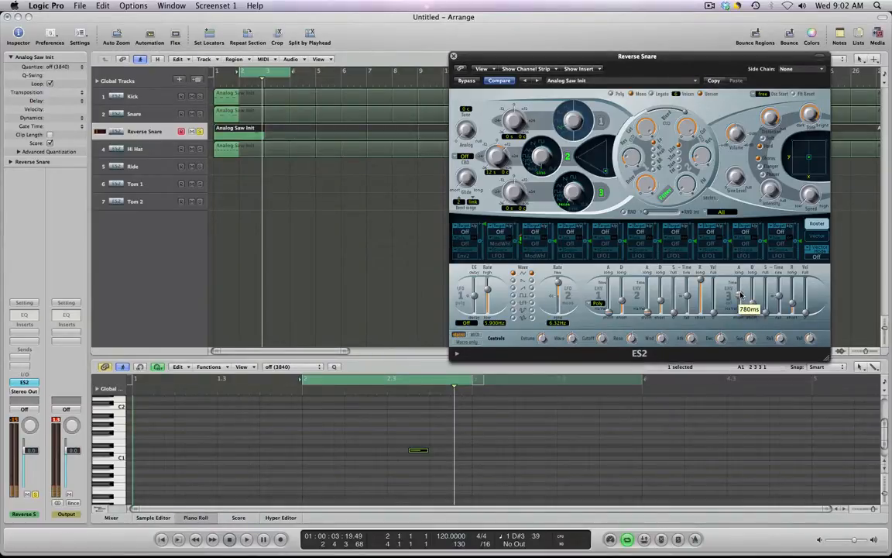
{"action": "left_click_drag", "start_coordinate": [740, 303], "coordinate": [745, 283]}
{"action": "left_click_drag", "start_coordinate": [740, 301], "coordinate": [740, 299]}
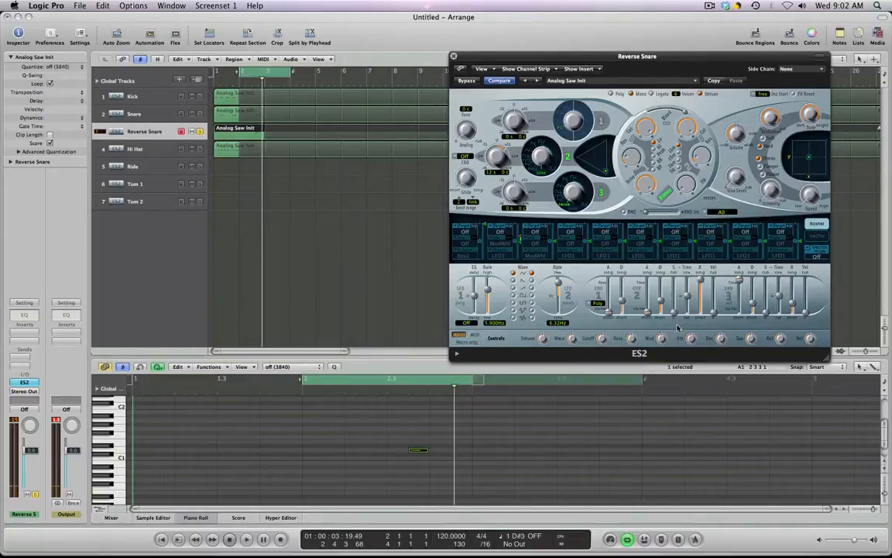
{"action": "key", "text": "space"}
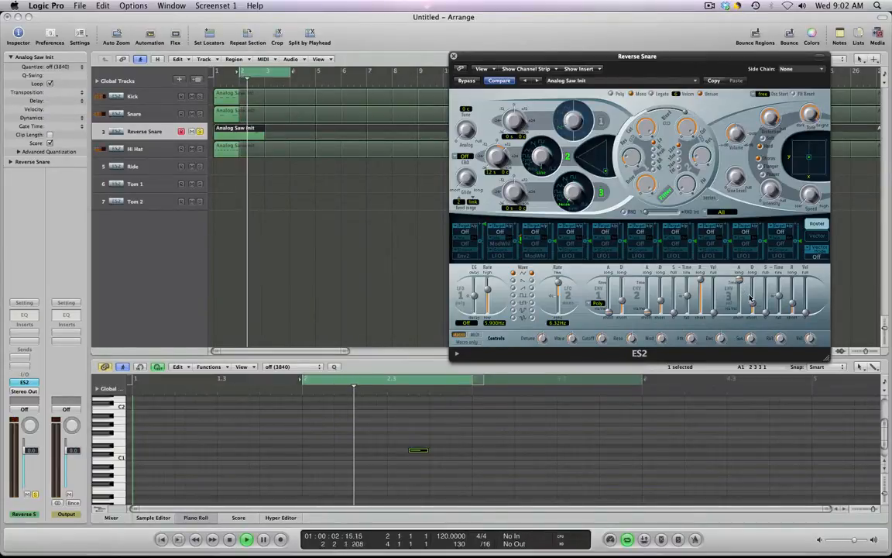
{"action": "key", "text": "space"}
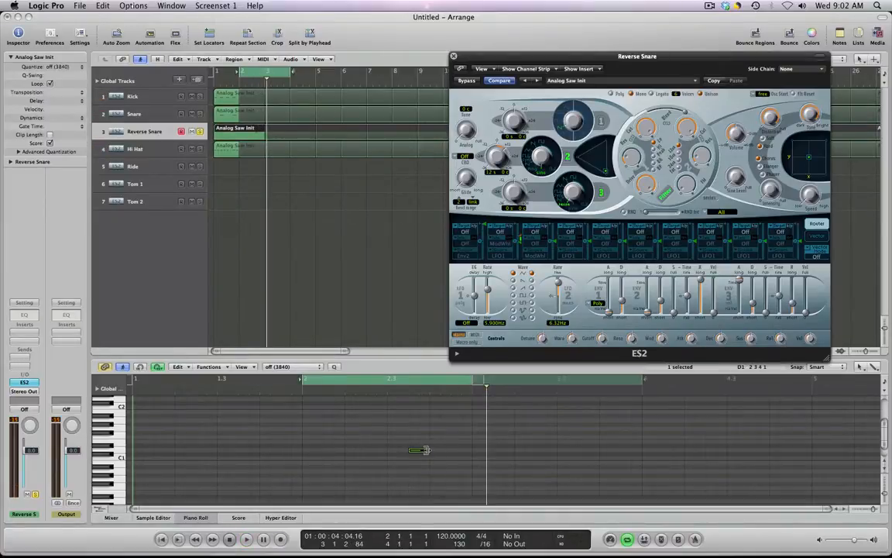
- Shorten the Reverse Snare's D1 note, unsolo the track and play it with the whole kit
{"action": "left_click_drag", "start_coordinate": [419, 450], "coordinate": [416, 451]}
{"action": "key", "text": "space"}
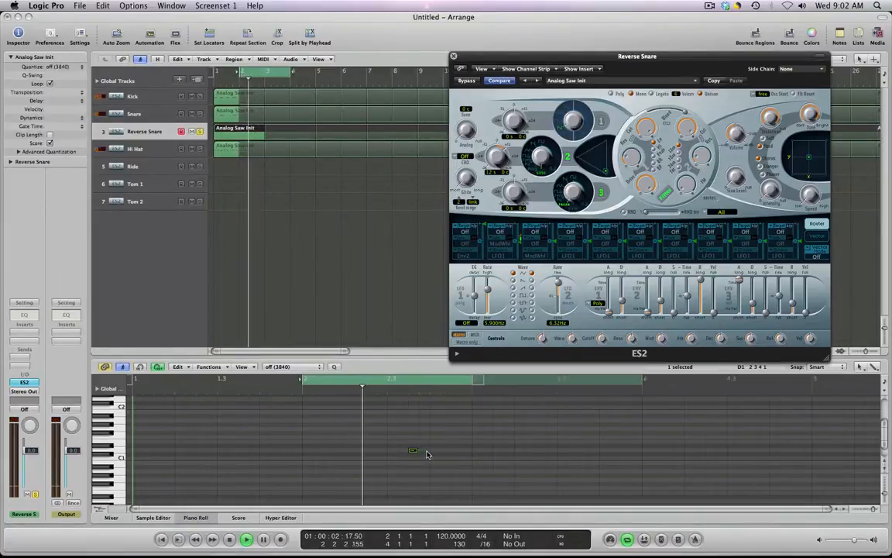
{"action": "key", "text": "space"}
{"action": "left_click", "coordinate": [200, 131]}
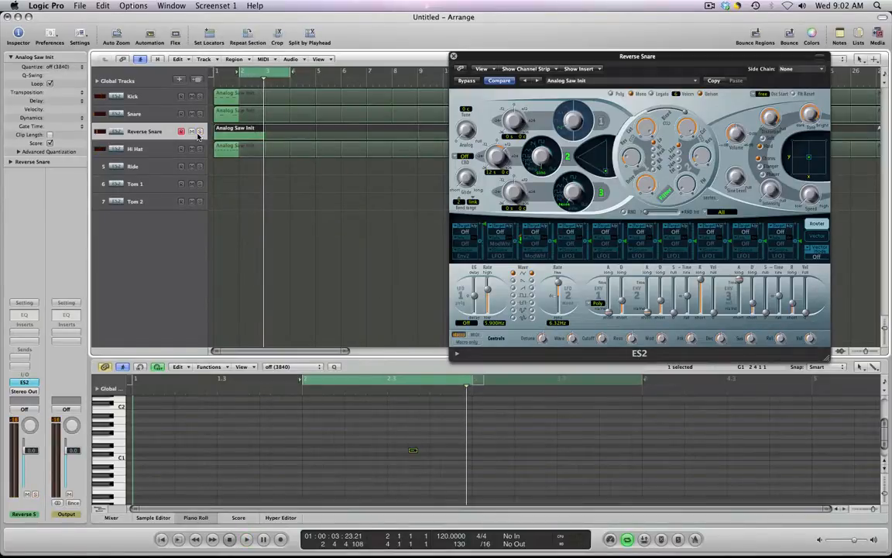
{"action": "key", "text": "space"}
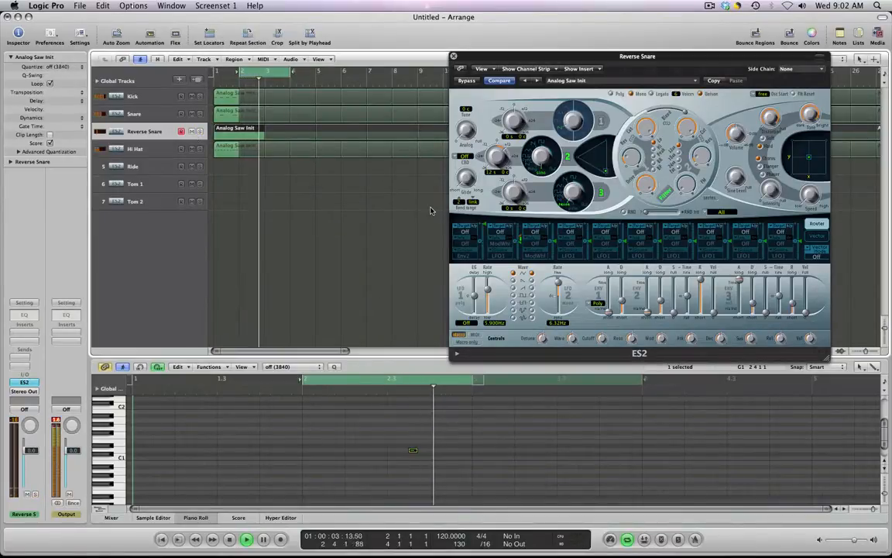
{"action": "key", "text": "space"}
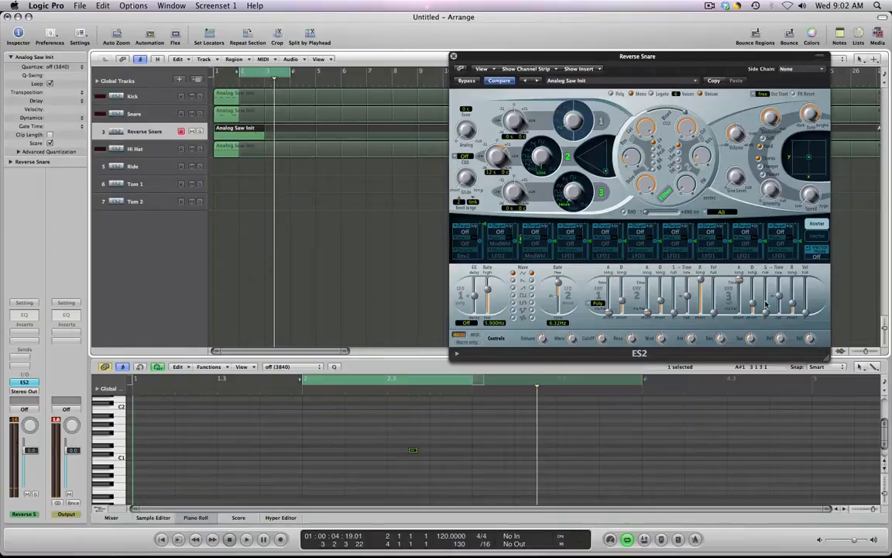
- Trim the Reverse Snare note even shorter and check its timing against the kit in playback
{"action": "key", "text": "space"}
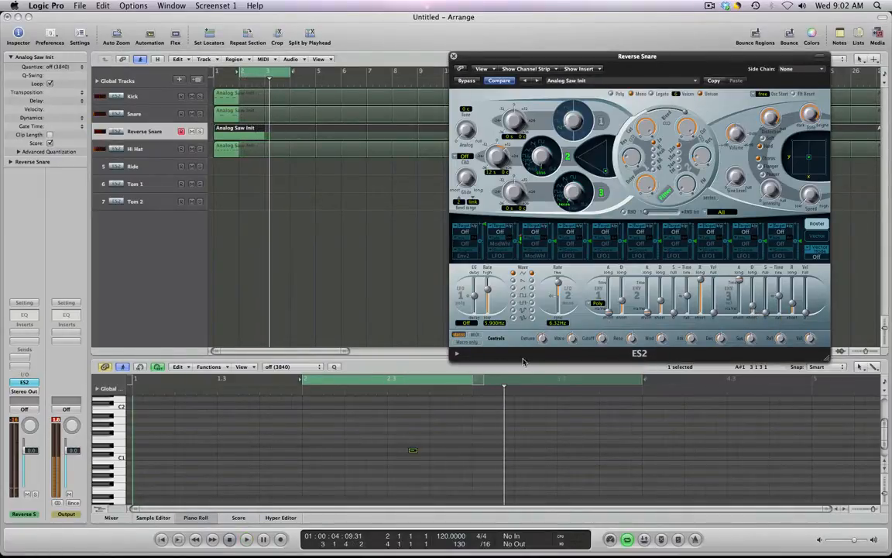
{"action": "left_click_drag", "start_coordinate": [414, 451], "coordinate": [412, 453]}
{"action": "key", "text": "space"}
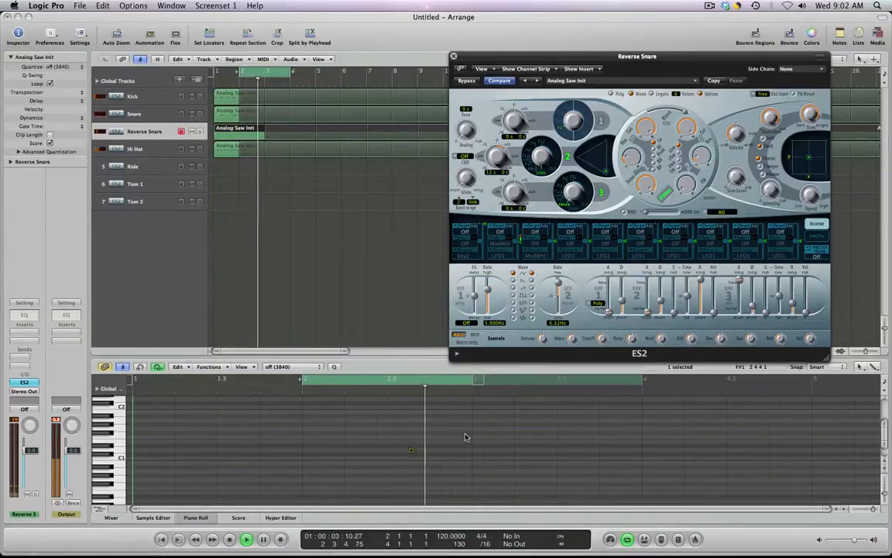
{"action": "left_click", "coordinate": [423, 445]}
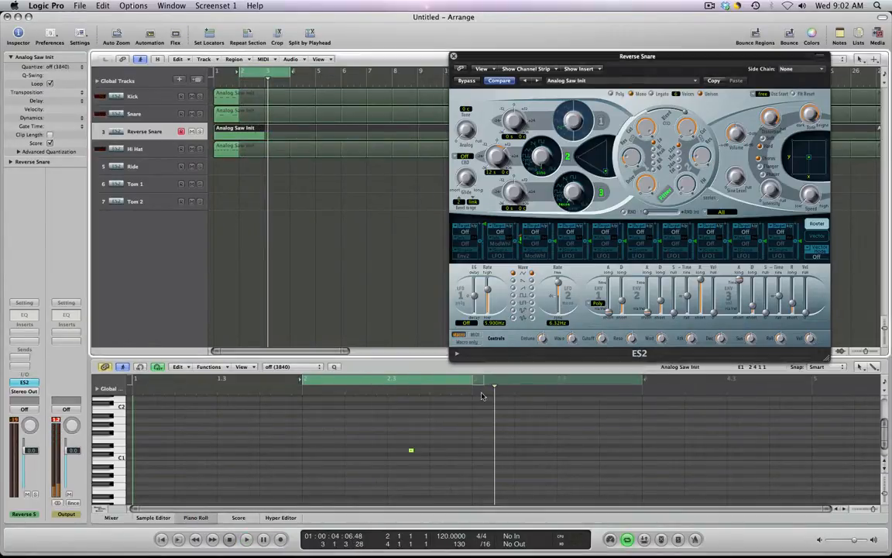
- Move the cycle range to bars 1 and 2, play the kit and leave the Reverse Snare's ES2 closed
{"action": "left_click", "coordinate": [454, 58]}
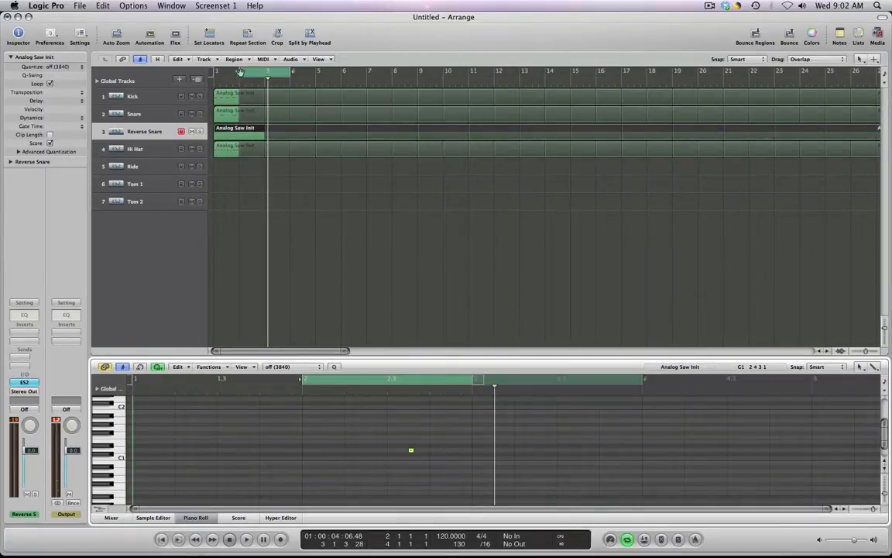
{"action": "left_click_drag", "start_coordinate": [248, 74], "coordinate": [225, 76]}
{"action": "key", "text": "space"}
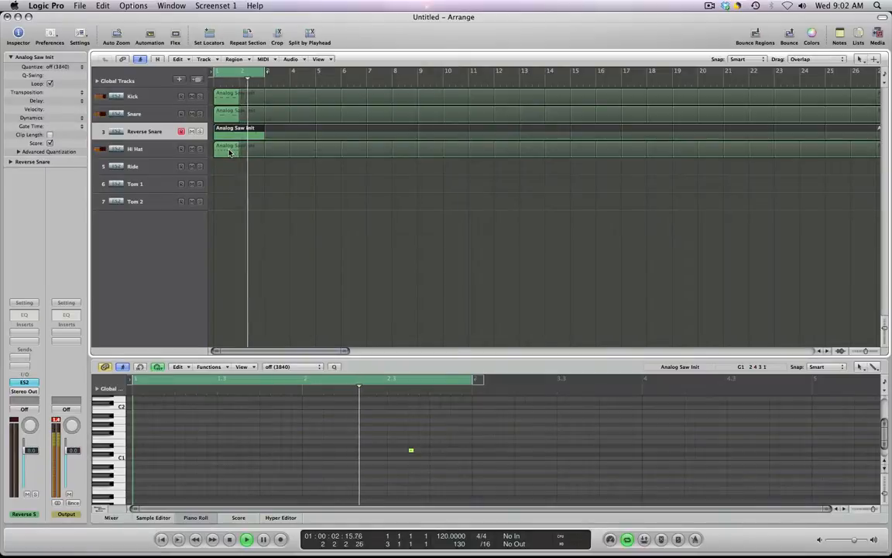
{"action": "key", "text": "space"}
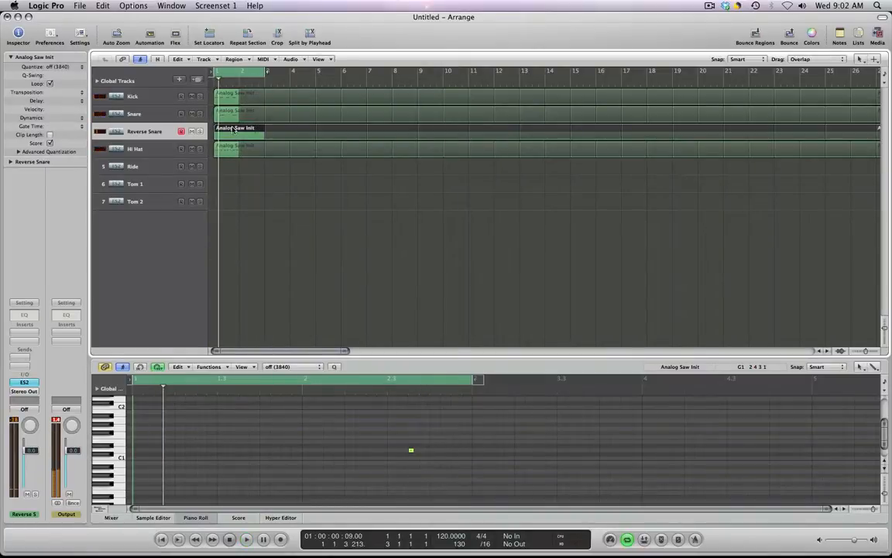
{"action": "left_click", "coordinate": [24, 383]}
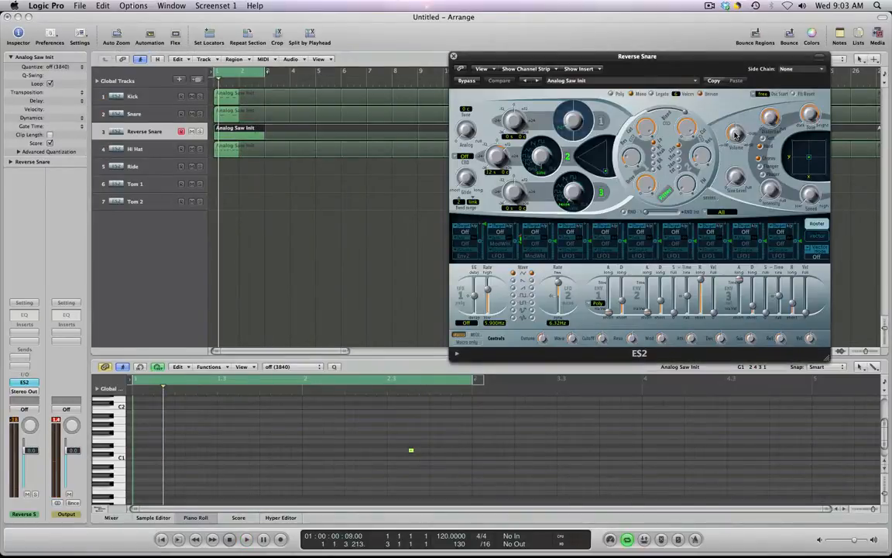
{"action": "left_click", "coordinate": [454, 58]}
- Copy the one-bar Hi Hat region to bar 2 on the same track
{"action": "left_click", "coordinate": [234, 145]}
{"action": "left_click", "coordinate": [158, 148]}
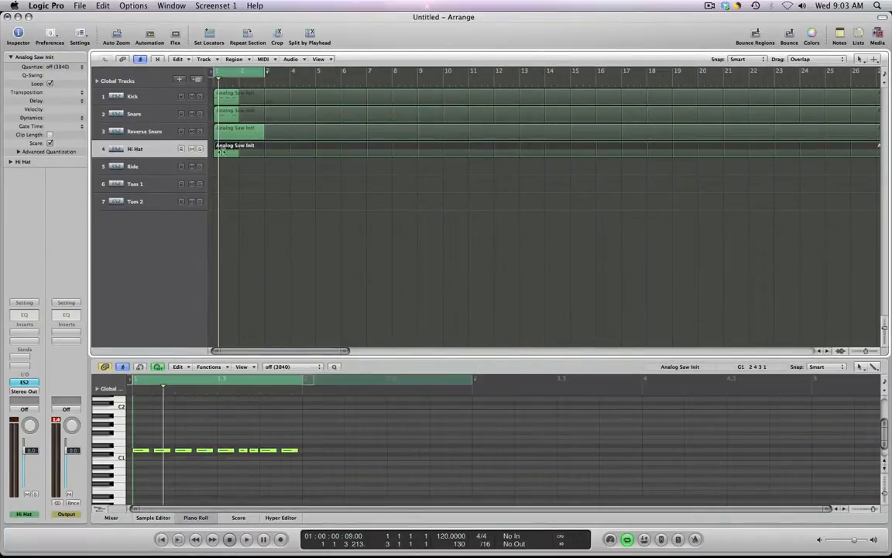
{"action": "left_click_drag", "start_coordinate": [238, 152], "coordinate": [262, 152]}
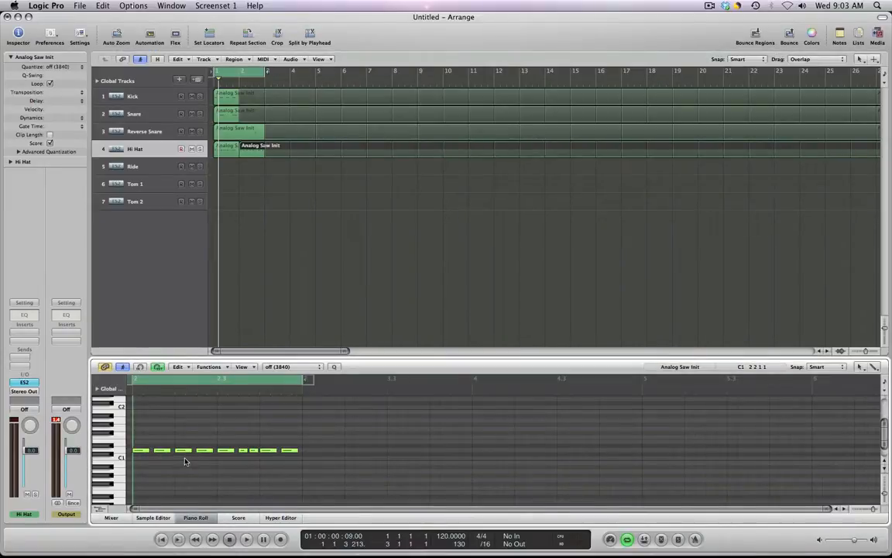
- Vary the bar 2 hi-hat pattern with extra short notes around beats 2 and 3, and lower the output level to about -3.2 dB during playback
{"action": "left_click_drag", "start_coordinate": [205, 450], "coordinate": [243, 454]}
{"action": "left_click", "coordinate": [223, 450]}
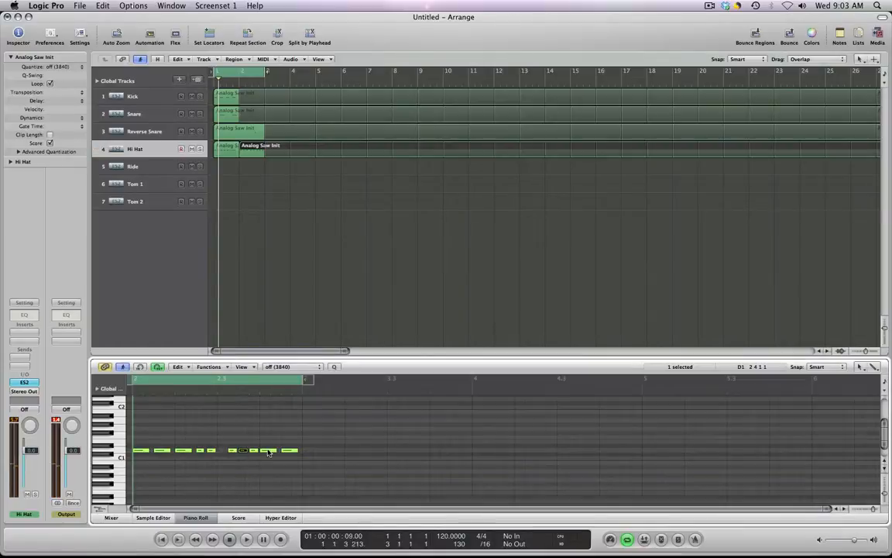
{"action": "left_click", "coordinate": [267, 452]}
{"action": "key", "text": "space"}
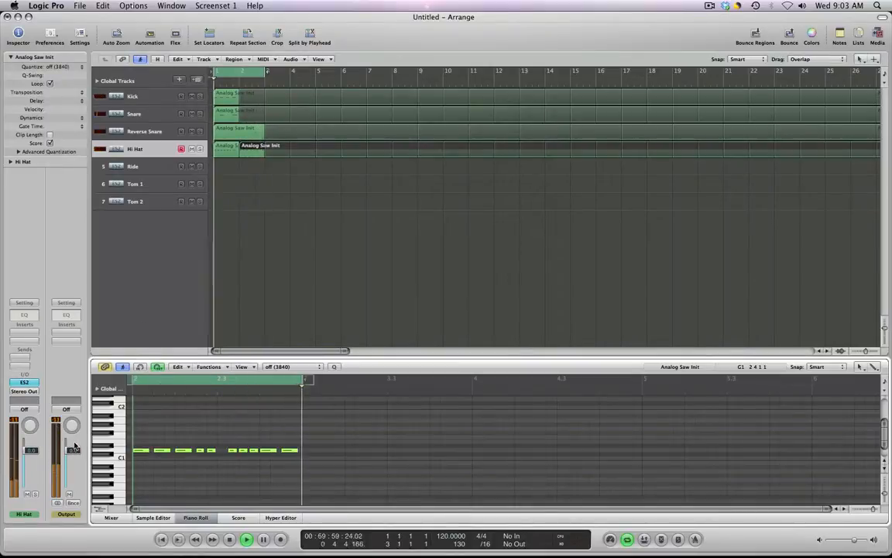
{"action": "left_click_drag", "start_coordinate": [74, 449], "coordinate": [75, 466]}
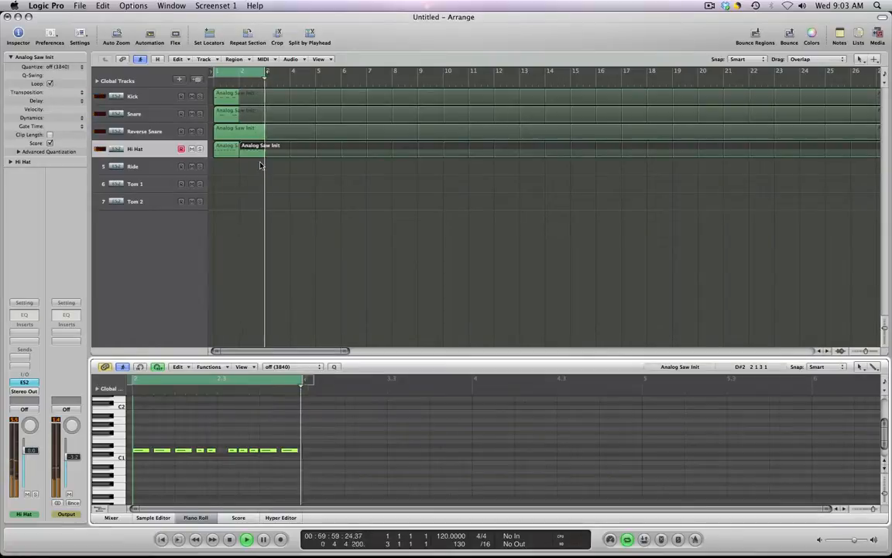
- Reopen the Reverse Snare's ES2 and shorten its ENV 3 attack while the kit plays
{"action": "left_click", "coordinate": [245, 135]}
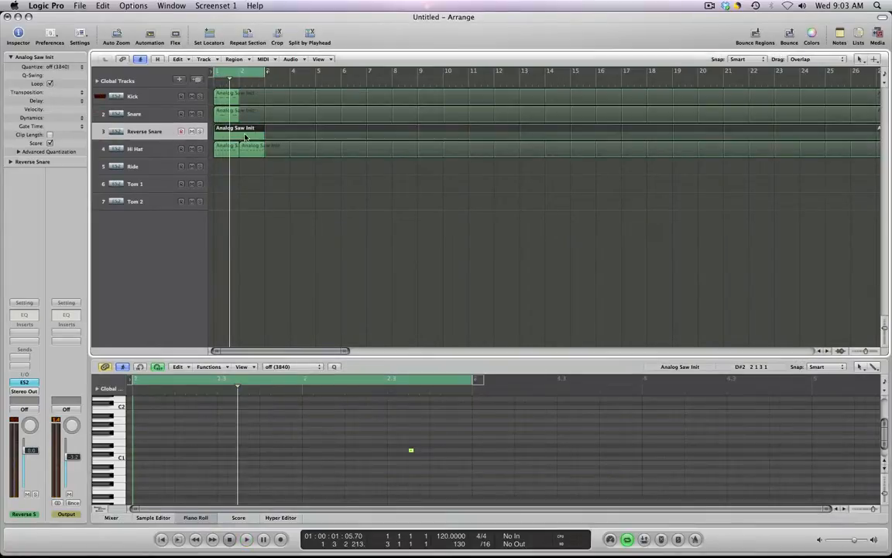
{"action": "left_click", "coordinate": [23, 382]}
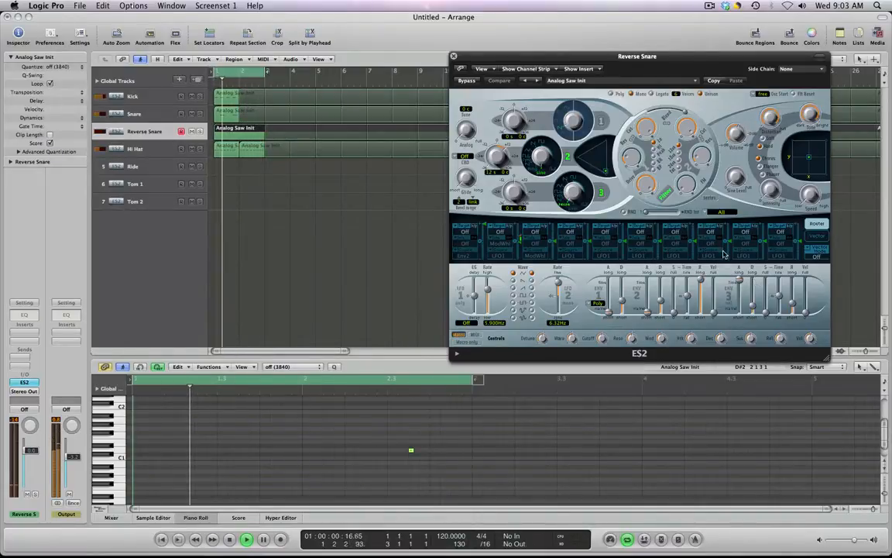
{"action": "mouse_move", "coordinate": [738, 279]}
{"action": "left_click_drag", "start_coordinate": [738, 279], "coordinate": [740, 291]}
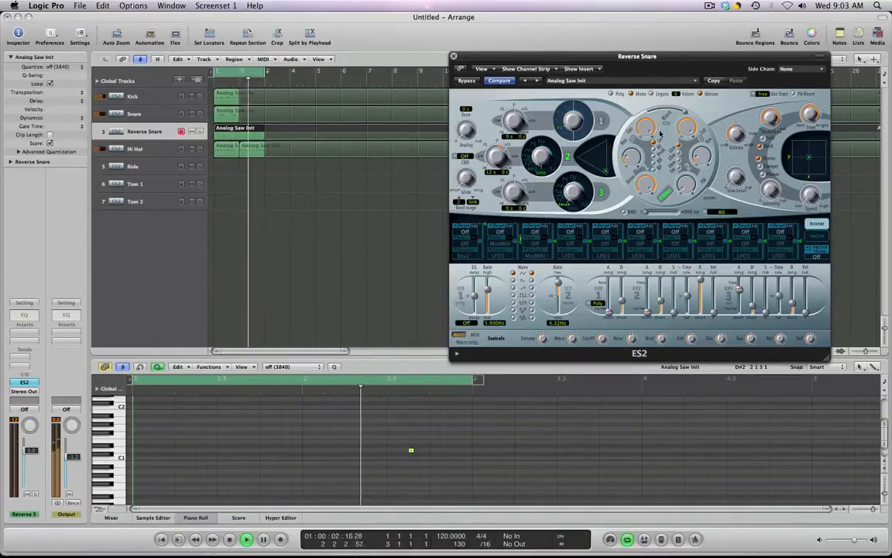
- Route Env2 to Cut 1+2 in the first ES2 modulation slot with a fully negative amount, adjust ENV 2's decay and play the kit
{"action": "left_click_drag", "start_coordinate": [685, 112], "coordinate": [655, 164]}
{"action": "left_click", "coordinate": [471, 234]}
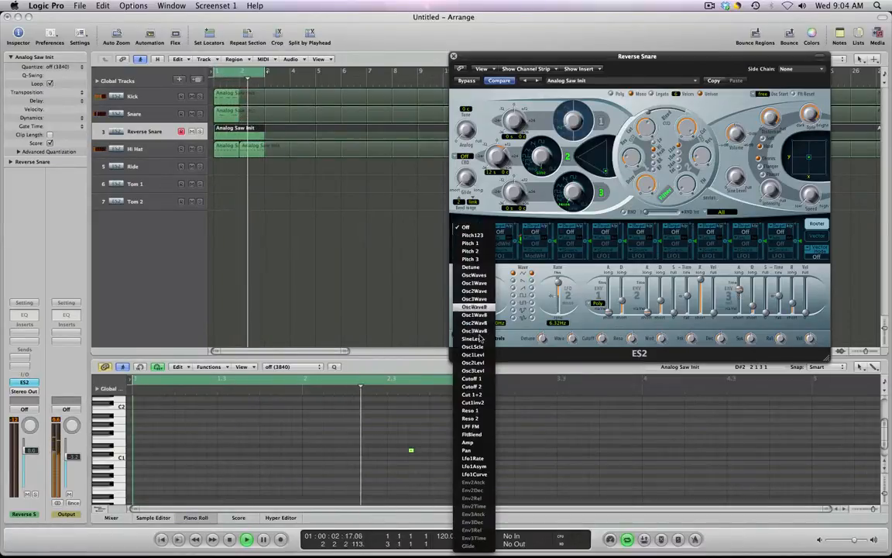
{"action": "left_click", "coordinate": [472, 394]}
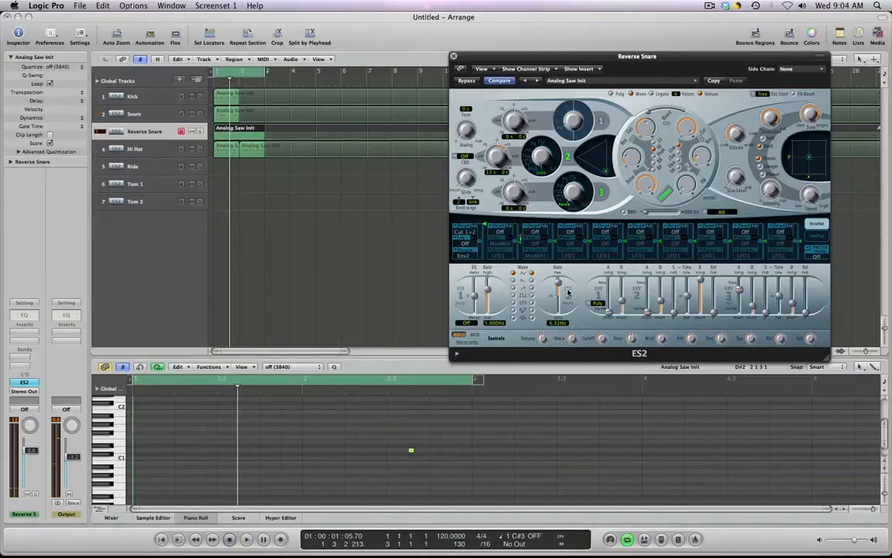
{"action": "left_click_drag", "start_coordinate": [663, 293], "coordinate": [663, 302]}
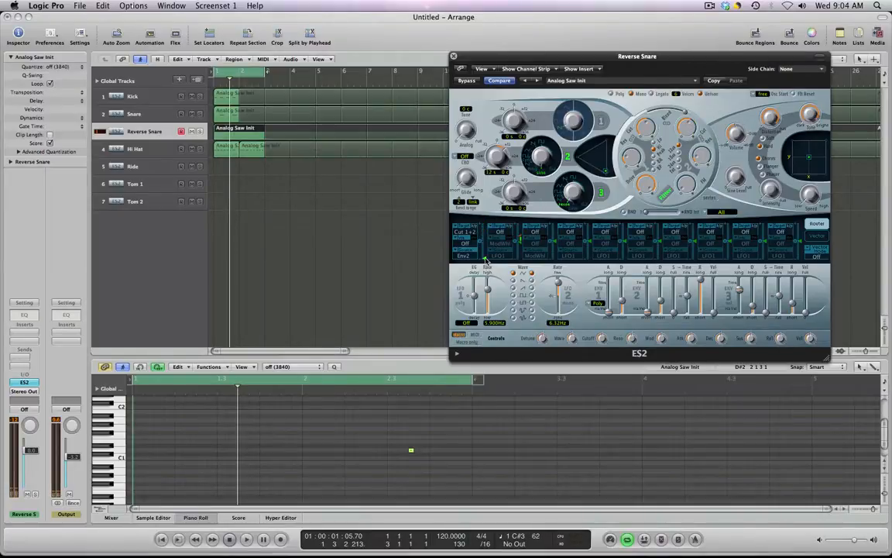
{"action": "left_click_drag", "start_coordinate": [661, 300], "coordinate": [659, 287]}
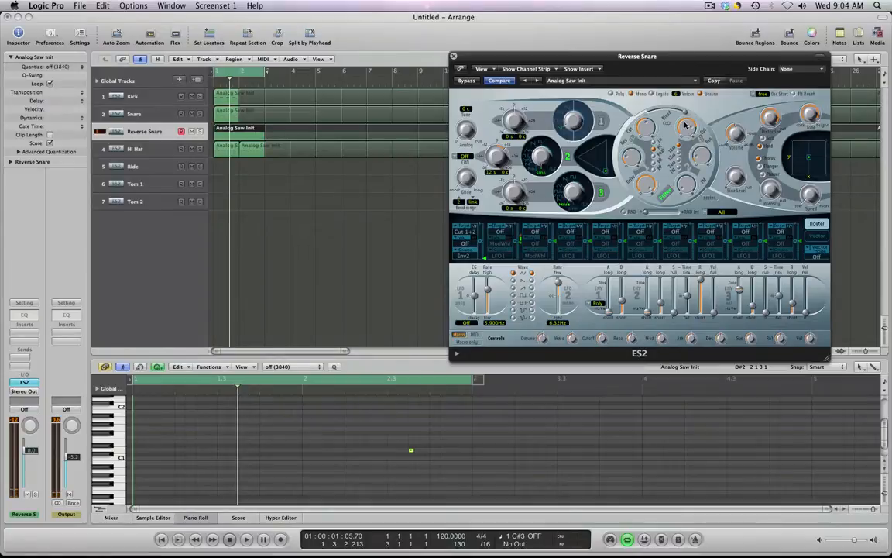
{"action": "key", "text": "space"}
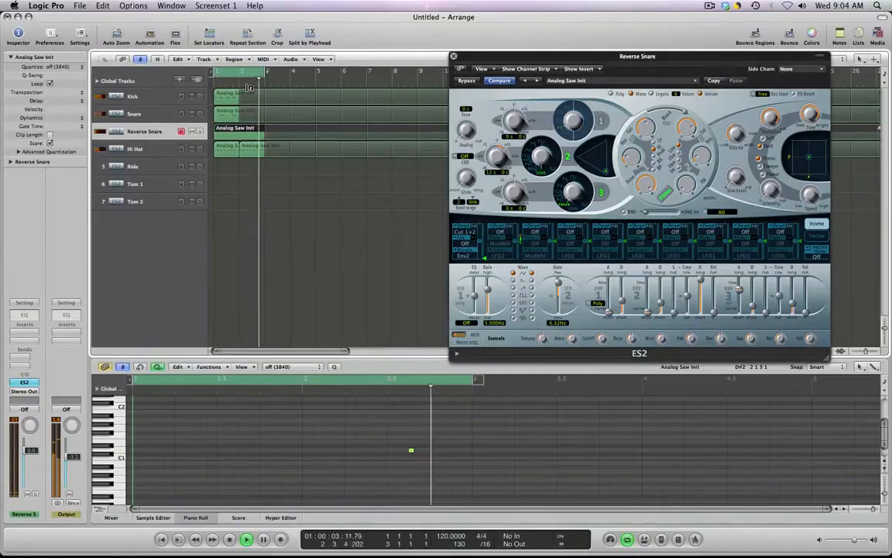
- Close the ES2 window, then pan the Hi Hat to -13 and the Reverse Snare to +11
{"action": "left_click", "coordinate": [454, 57]}
{"action": "left_click", "coordinate": [299, 200]}
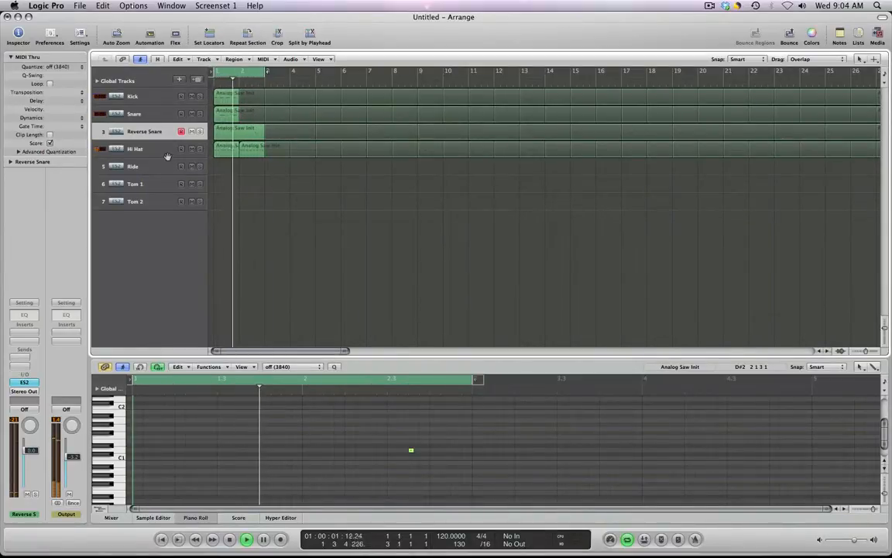
{"action": "left_click", "coordinate": [135, 148]}
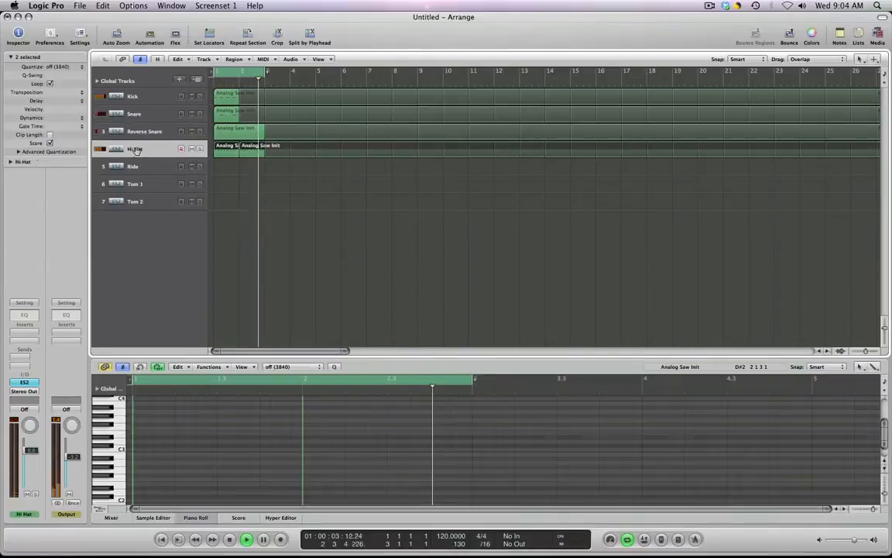
{"action": "left_click_drag", "start_coordinate": [30, 426], "coordinate": [30, 436]}
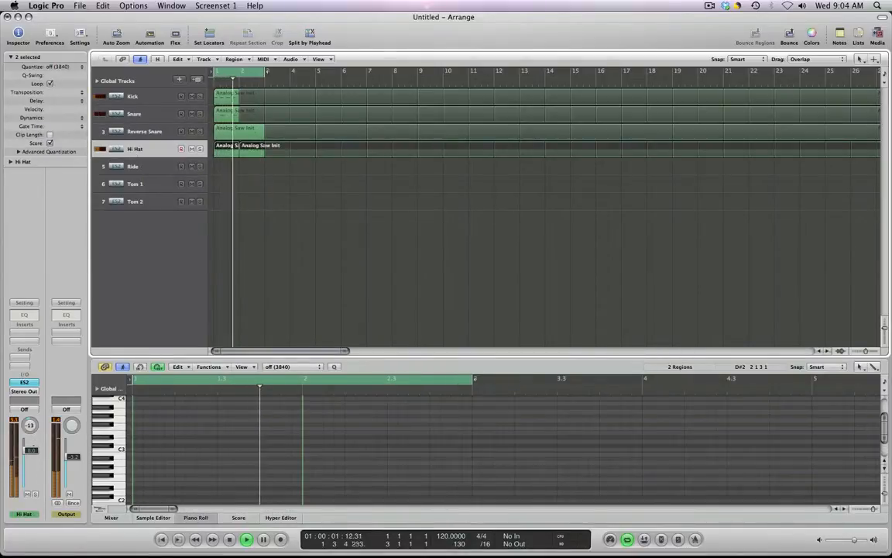
{"action": "left_click", "coordinate": [137, 133]}
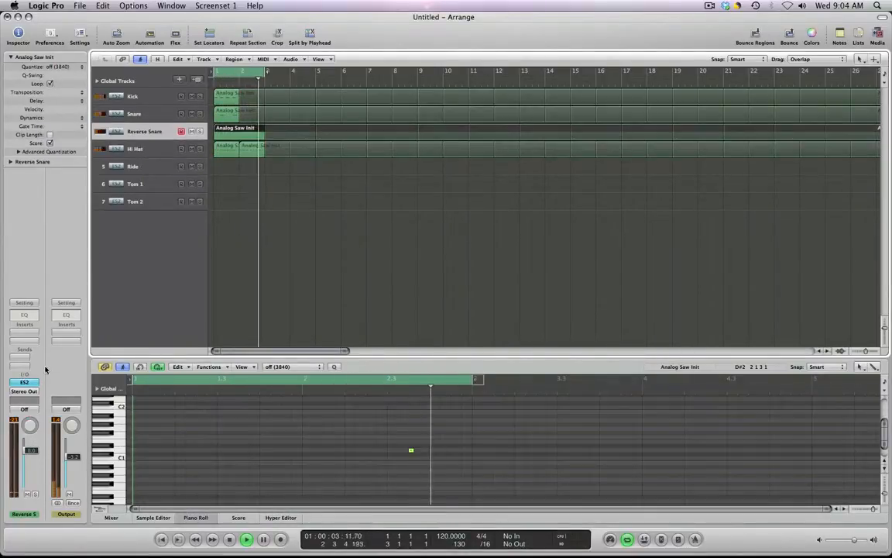
{"action": "left_click_drag", "start_coordinate": [30, 425], "coordinate": [30, 416]}
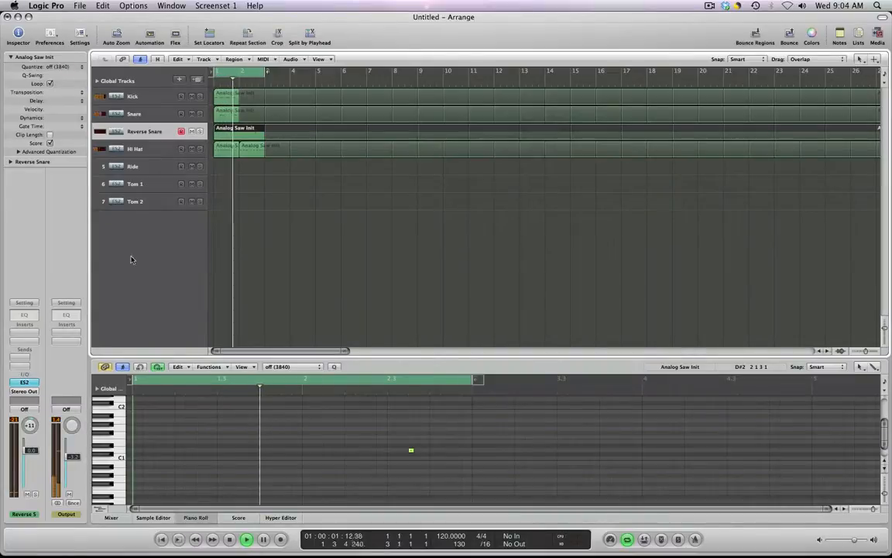
- Check the Snare and Kick tracks in turn while the kit plays
{"action": "left_click", "coordinate": [297, 212]}
{"action": "left_click", "coordinate": [136, 114]}
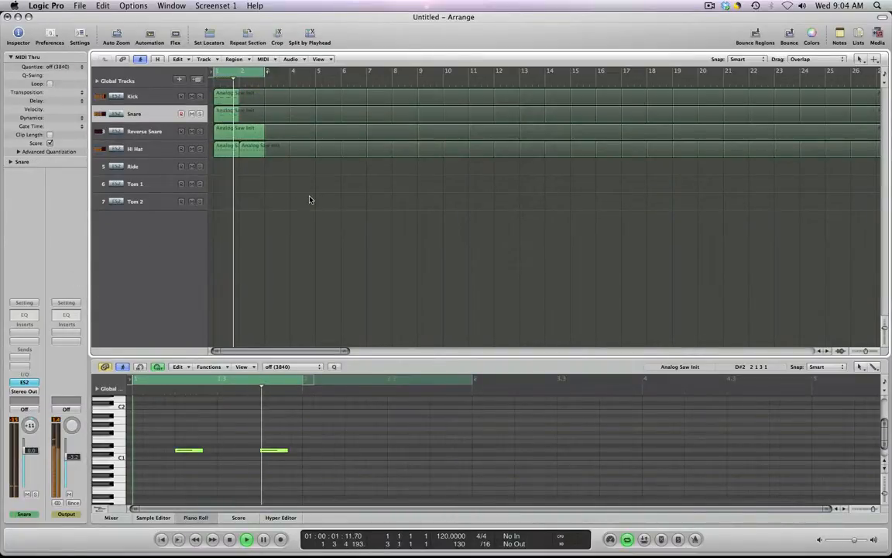
{"action": "left_click", "coordinate": [138, 96]}
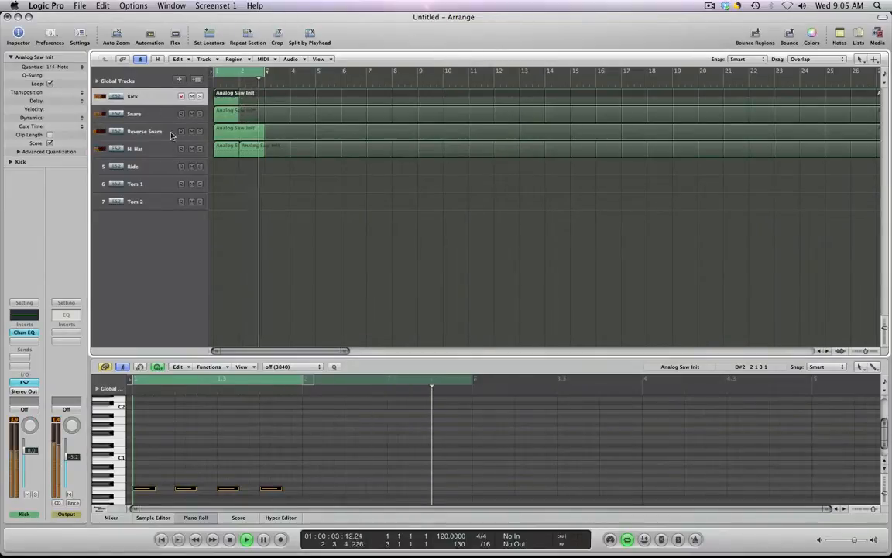
- Open the Ride track's ES2, drop its ENV 3 sustain to minimum and adjust the ENV 3 decay and release
{"action": "left_click", "coordinate": [144, 172]}
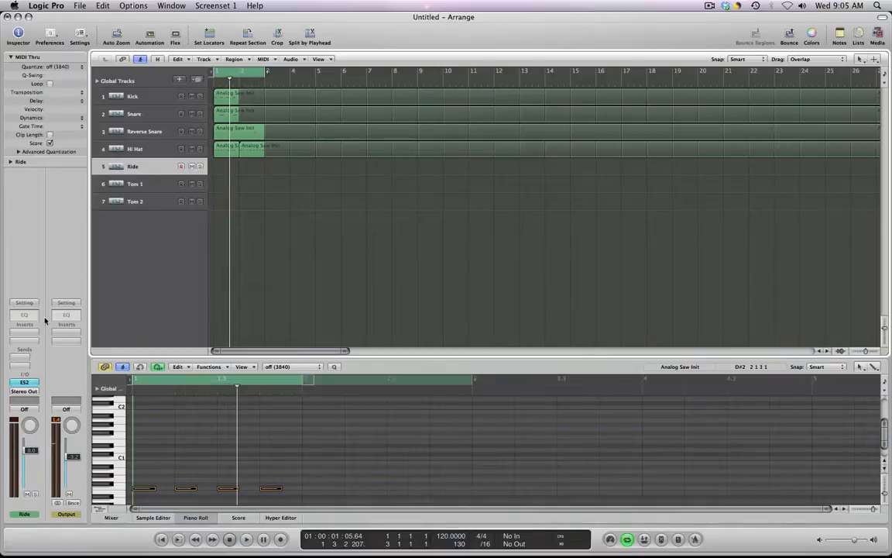
{"action": "left_click", "coordinate": [26, 382]}
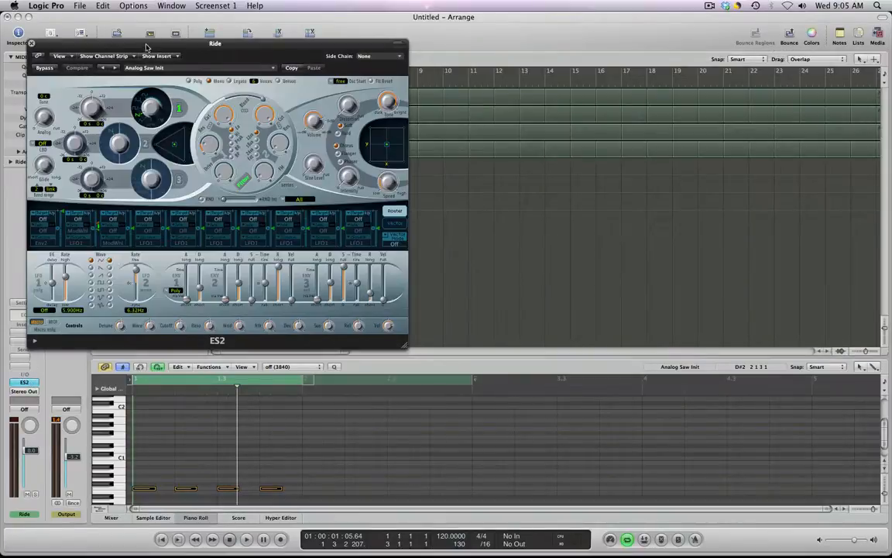
{"action": "left_click_drag", "start_coordinate": [146, 48], "coordinate": [408, 84]}
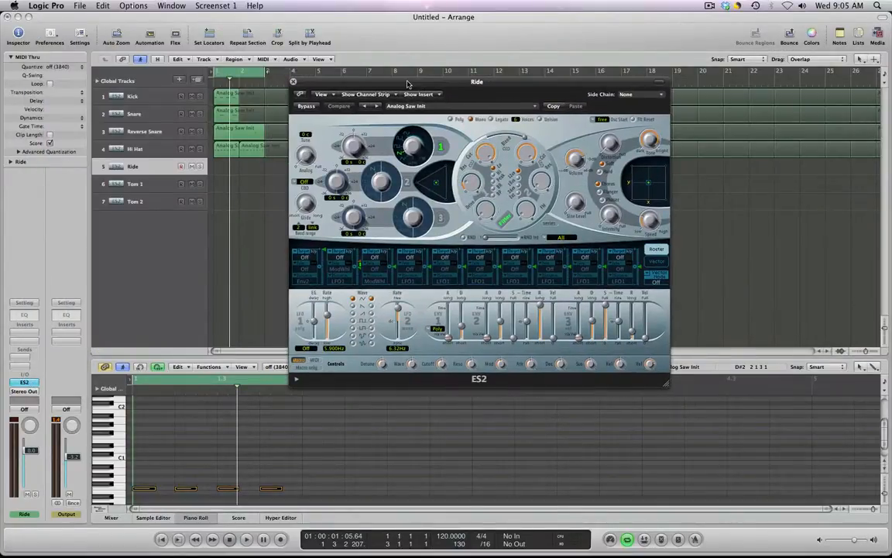
{"action": "left_click_drag", "start_coordinate": [408, 84], "coordinate": [447, 127]}
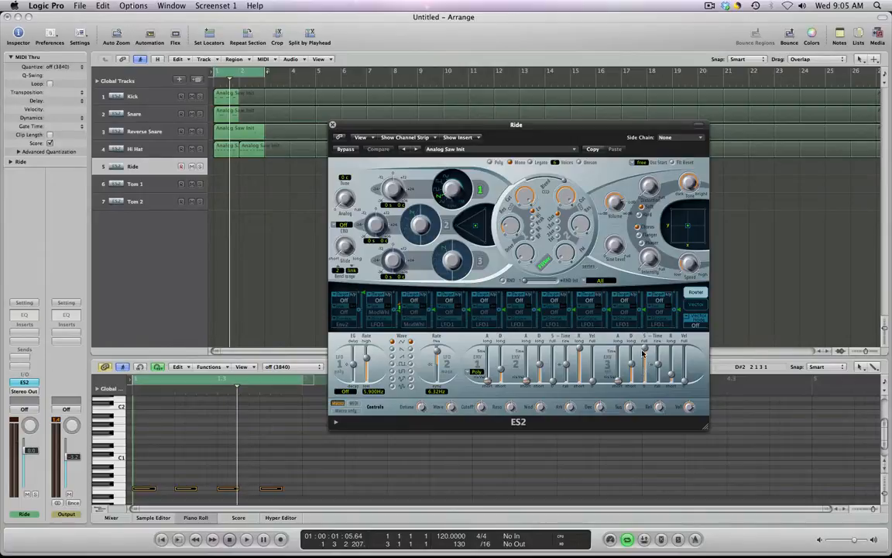
{"action": "left_click_drag", "start_coordinate": [643, 353], "coordinate": [651, 404]}
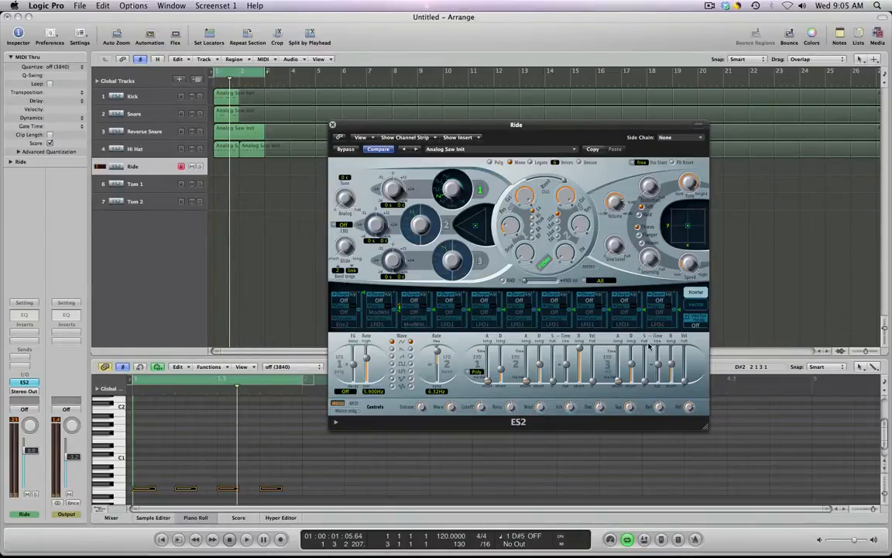
{"action": "left_click_drag", "start_coordinate": [670, 364], "coordinate": [632, 370]}
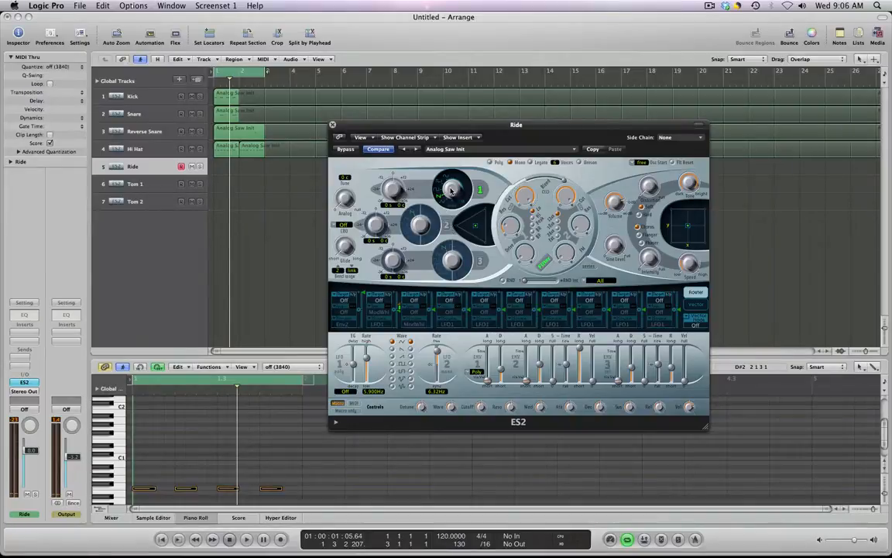
- Switch oscillator 1 of the Ride's ES2 to the FM waveform and turn on oscillator 2
{"action": "mouse_move", "coordinate": [452, 192]}
{"action": "left_mouse_down"}
{"action": "mouse_move", "coordinate": [455, 106]}
{"action": "mouse_move", "coordinate": [464, 194]}
{"action": "left_mouse_up"}
{"action": "left_click_drag", "start_coordinate": [459, 203], "coordinate": [458, 169]}
{"action": "left_click", "coordinate": [447, 226]}
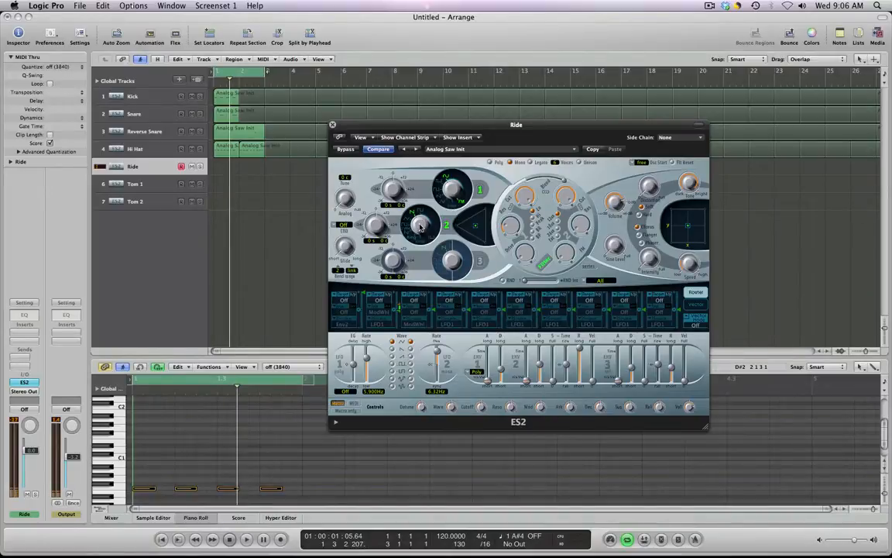
{"action": "mouse_move", "coordinate": [420, 229]}
{"action": "left_mouse_down"}
{"action": "mouse_move", "coordinate": [428, 253]}
{"action": "mouse_move", "coordinate": [422, 231]}
{"action": "left_mouse_up"}
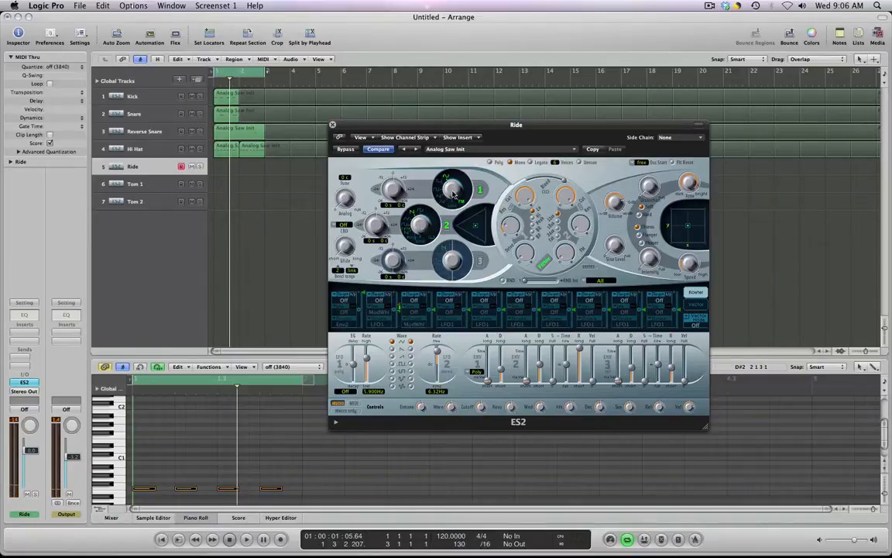
- Raise oscillator 1's FM amount, give oscillator 2 a variable pulse wave and tune oscillator 2 up 20 semitones
{"action": "left_click_drag", "start_coordinate": [453, 193], "coordinate": [448, 160]}
{"action": "left_click", "coordinate": [421, 212]}
{"action": "mouse_move", "coordinate": [422, 209]}
{"action": "left_mouse_down"}
{"action": "mouse_move", "coordinate": [427, 256]}
{"action": "mouse_move", "coordinate": [417, 222]}
{"action": "mouse_move", "coordinate": [425, 193]}
{"action": "left_mouse_up"}
{"action": "left_click_drag", "start_coordinate": [380, 230], "coordinate": [379, 217]}
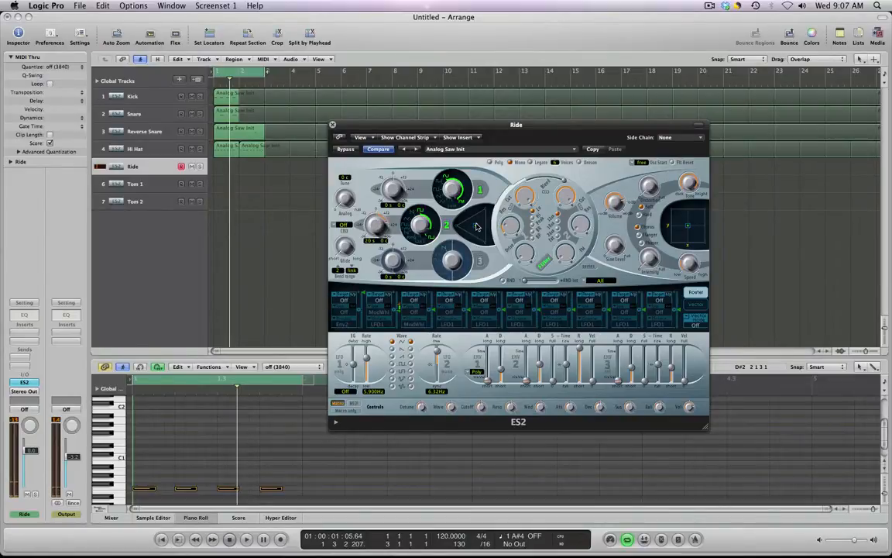
- Retune oscillator 2 to 15 semitones, turn on oscillator 3 as noise and rebalance the oscillator mix triangle
{"action": "left_click_drag", "start_coordinate": [476, 227], "coordinate": [481, 234]}
{"action": "left_click_drag", "start_coordinate": [392, 191], "coordinate": [375, 238]}
{"action": "left_click", "coordinate": [481, 262]}
{"action": "left_click_drag", "start_coordinate": [452, 263], "coordinate": [453, 294]}
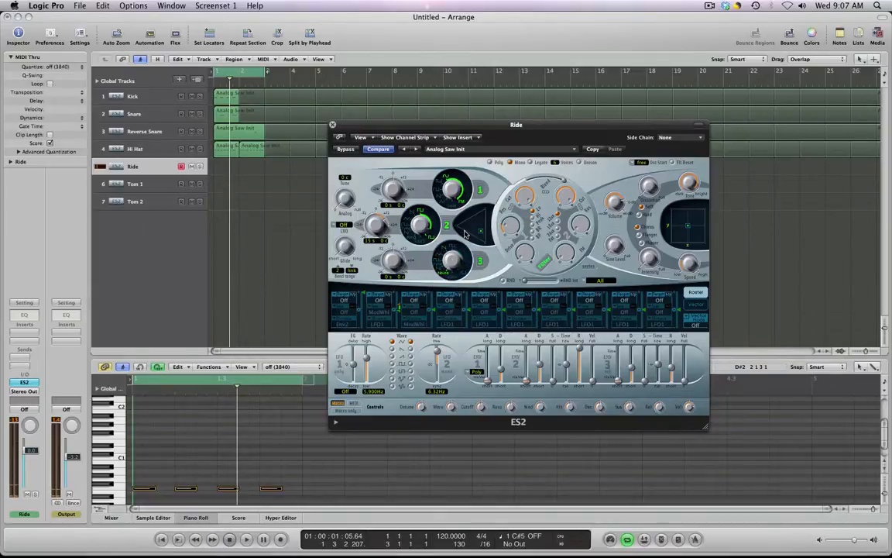
{"action": "left_click_drag", "start_coordinate": [481, 231], "coordinate": [482, 227]}
- Blend toward filter 1 in Hi mode, enable Unison and adjust the chorus, distortion, analog and volume amounts
{"action": "left_click_drag", "start_coordinate": [564, 181], "coordinate": [483, 225]}
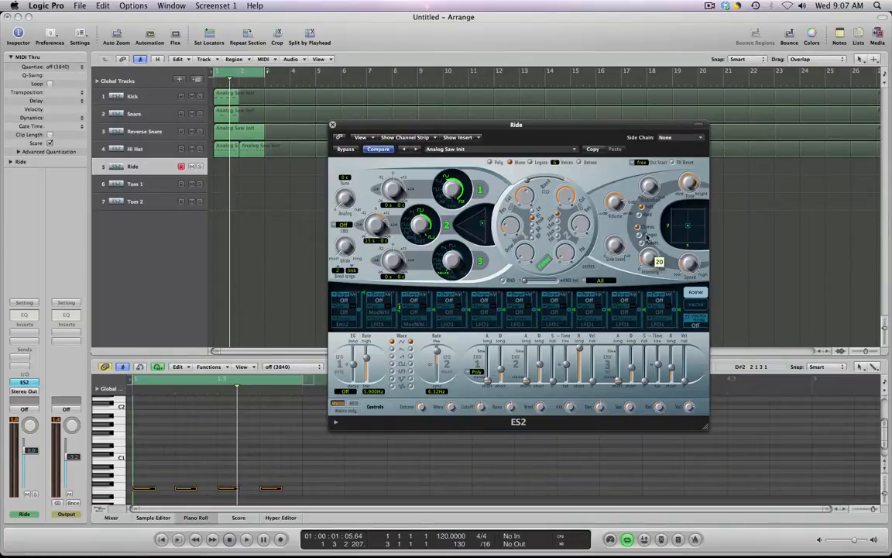
{"action": "left_click_drag", "start_coordinate": [690, 264], "coordinate": [657, 230]}
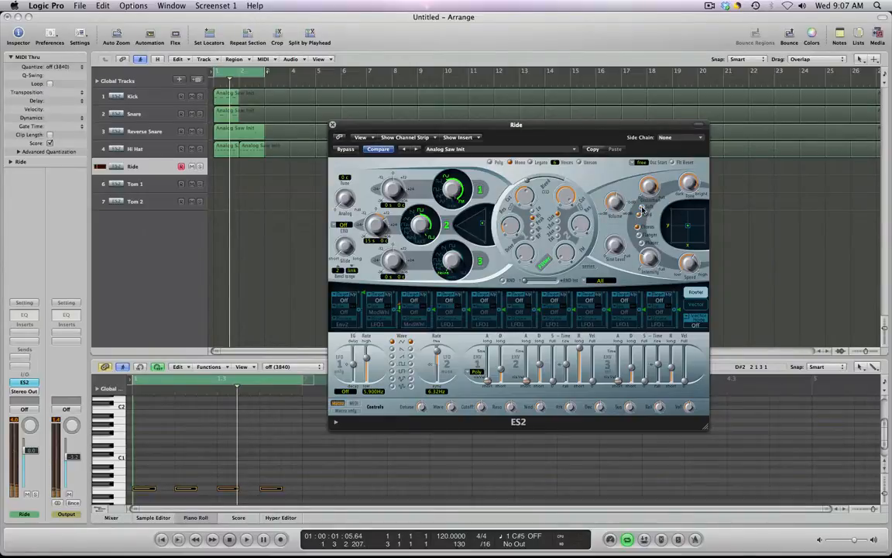
{"action": "left_click_drag", "start_coordinate": [617, 206], "coordinate": [652, 227]}
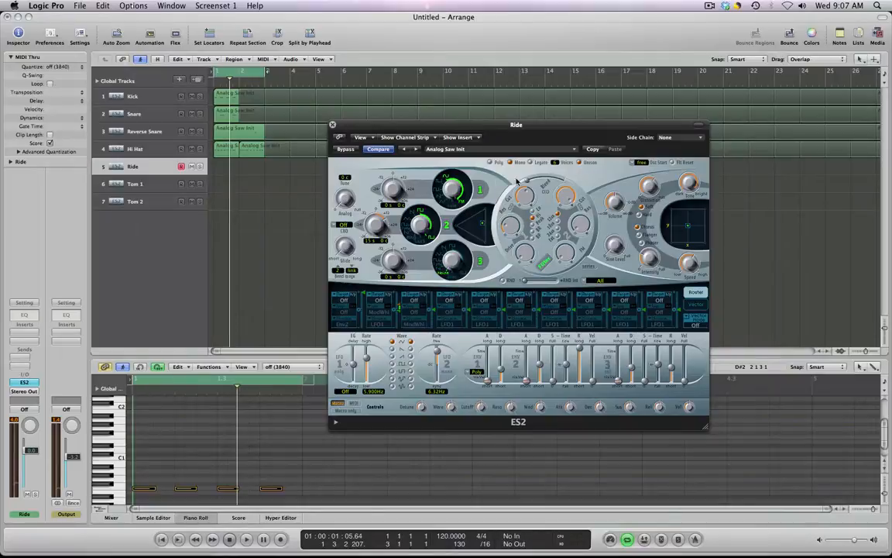
{"action": "mouse_move", "coordinate": [345, 206]}
{"action": "left_mouse_down"}
{"action": "mouse_move", "coordinate": [346, 137]}
{"action": "mouse_move", "coordinate": [350, 218]}
{"action": "mouse_move", "coordinate": [346, 201]}
{"action": "left_mouse_up"}
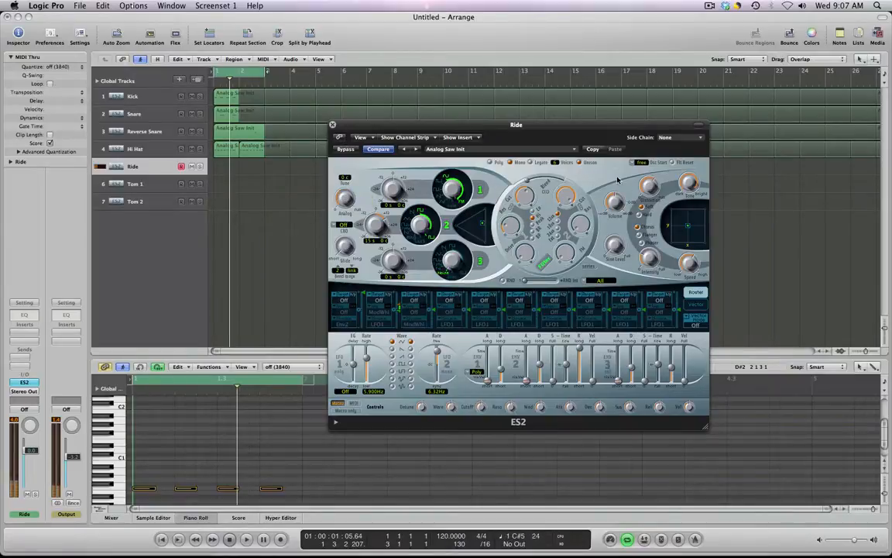
- Shift the oscillator mix toward oscillator 1, play the kit and adjust the ride's ES2 volume
{"action": "left_click_drag", "start_coordinate": [483, 226], "coordinate": [480, 220]}
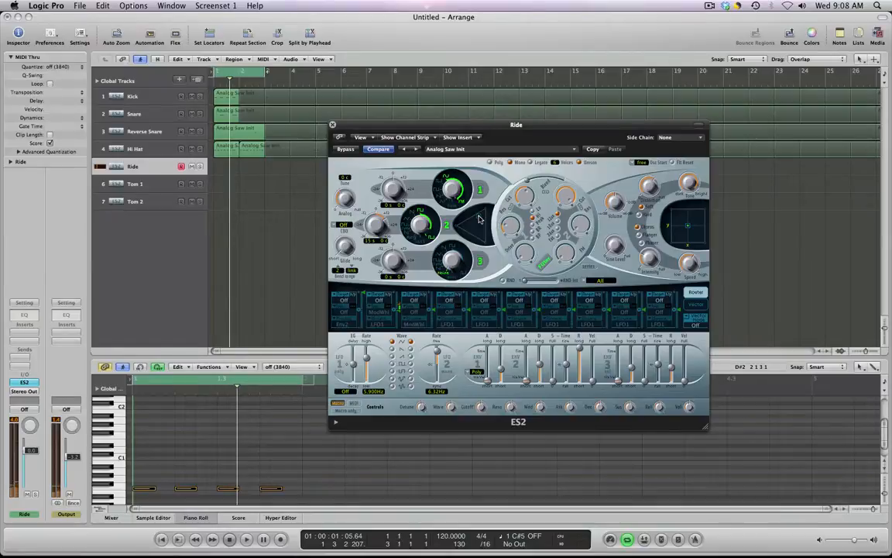
{"action": "key", "text": "space"}
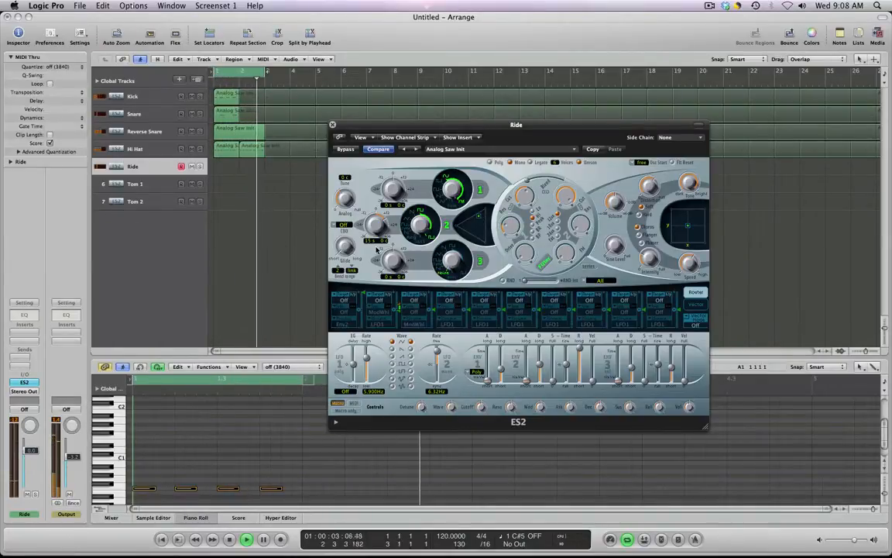
{"action": "left_click_drag", "start_coordinate": [616, 201], "coordinate": [612, 196]}
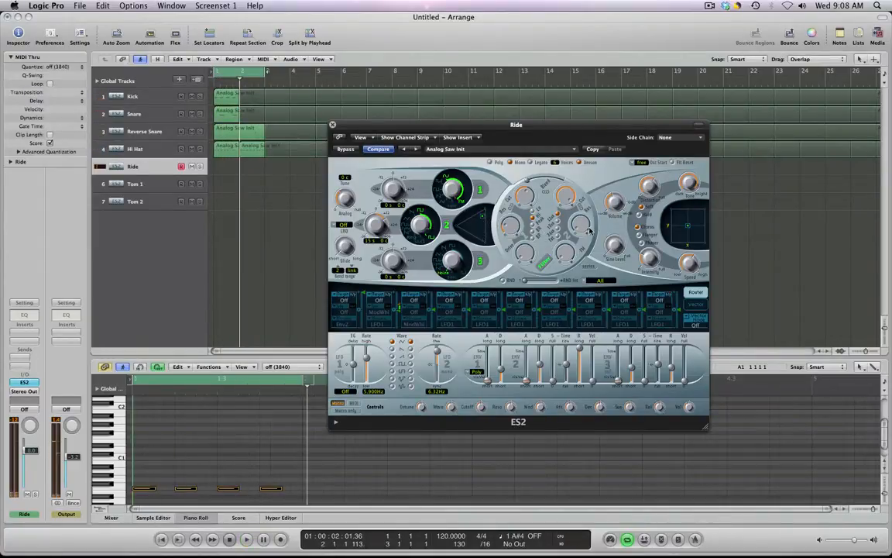
- Raise filter 1's drive, shift the filter blend toward the middle and set the filter FM to 1.00
{"action": "left_click_drag", "start_coordinate": [561, 254], "coordinate": [563, 212]}
{"action": "mouse_move", "coordinate": [546, 178]}
{"action": "left_mouse_down"}
{"action": "mouse_move", "coordinate": [559, 182]}
{"action": "mouse_move", "coordinate": [538, 179]}
{"action": "left_mouse_up"}
{"action": "left_click_drag", "start_coordinate": [527, 251], "coordinate": [524, 186]}
{"action": "left_click_drag", "start_coordinate": [564, 252], "coordinate": [559, 207]}
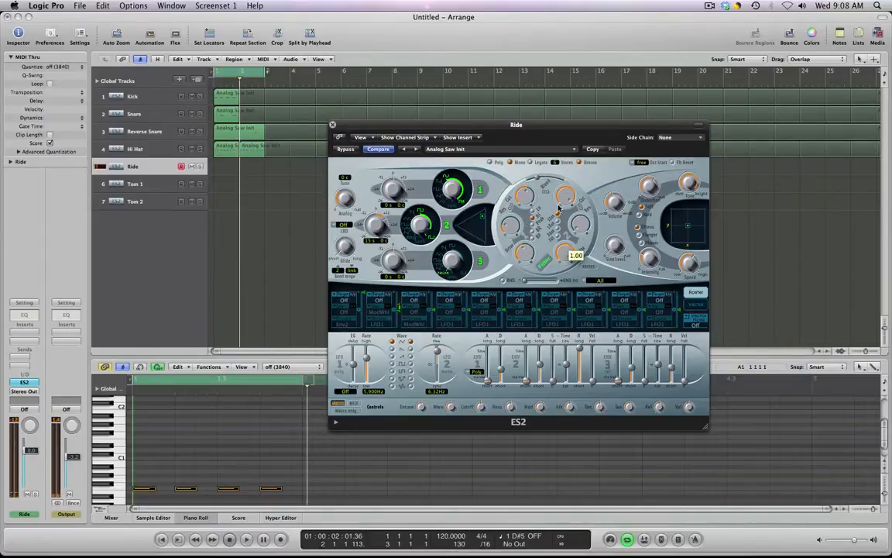
- Bring the filter FM back to zero, move the blend toward filter 1 and adjust its cutoff and resonance
{"action": "left_click_drag", "start_coordinate": [563, 275], "coordinate": [585, 330]}
{"action": "left_click_drag", "start_coordinate": [535, 177], "coordinate": [521, 175]}
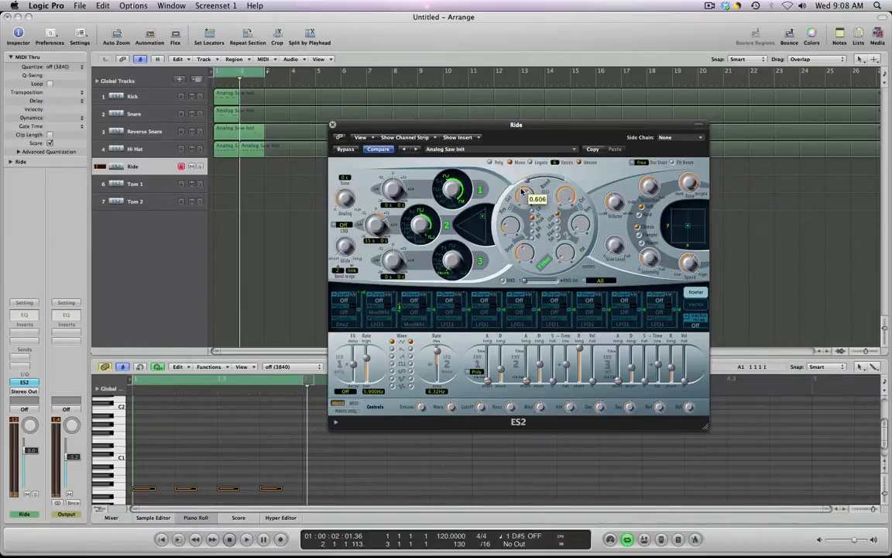
{"action": "left_click_drag", "start_coordinate": [513, 224], "coordinate": [523, 199]}
- Retune oscillator 2 to 8 semitones and fine-tune the ride's distortion amount
{"action": "left_click", "coordinate": [526, 251]}
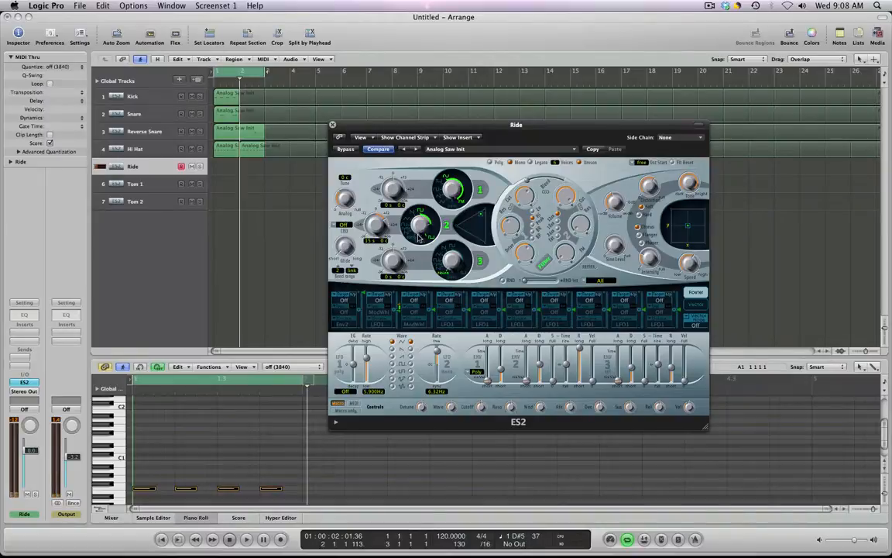
{"action": "left_click_drag", "start_coordinate": [375, 230], "coordinate": [376, 232]}
{"action": "left_click_drag", "start_coordinate": [648, 188], "coordinate": [645, 216]}
- Route LFO2 to Amp in the first modulation slot with a partial positive amount and LFO 2 at 13.40 Hz
{"action": "left_click", "coordinate": [350, 305]}
{"action": "left_click", "coordinate": [326, 403]}
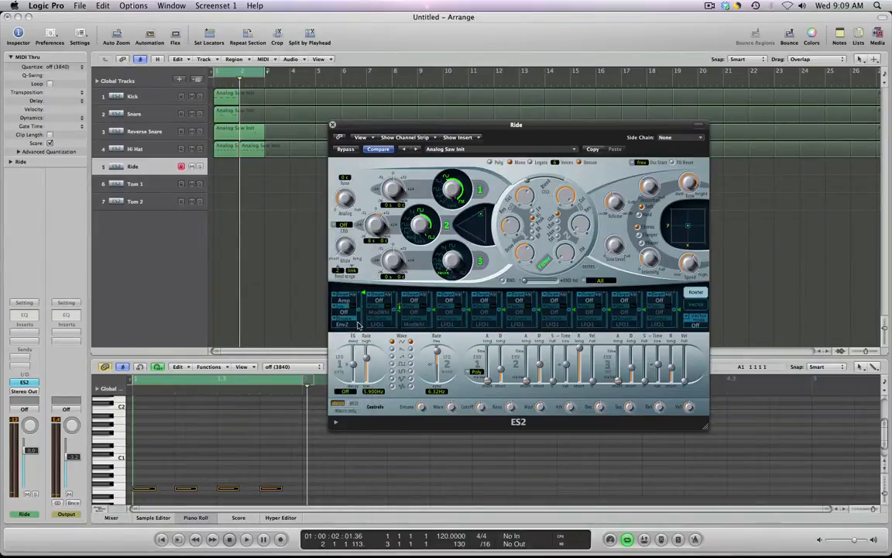
{"action": "left_click", "coordinate": [348, 324]}
{"action": "left_click", "coordinate": [347, 306]}
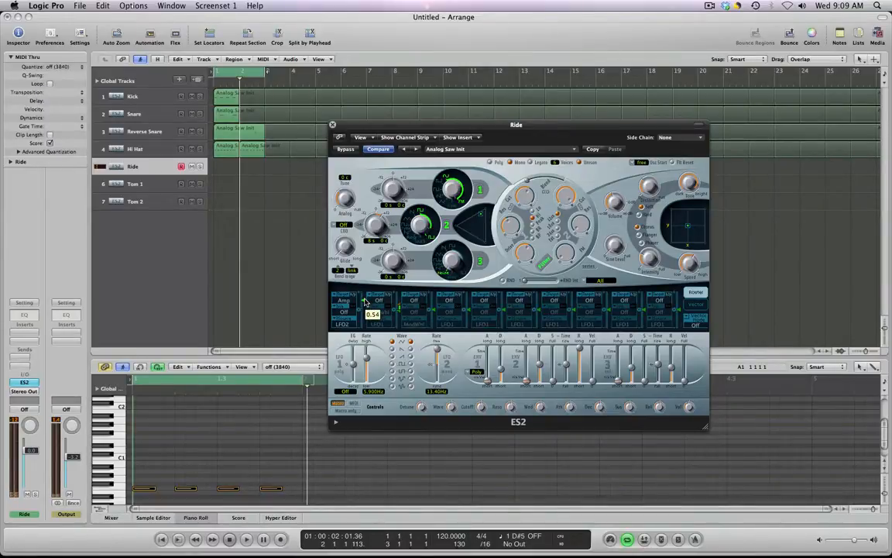
{"action": "left_click_drag", "start_coordinate": [365, 302], "coordinate": [364, 310]}
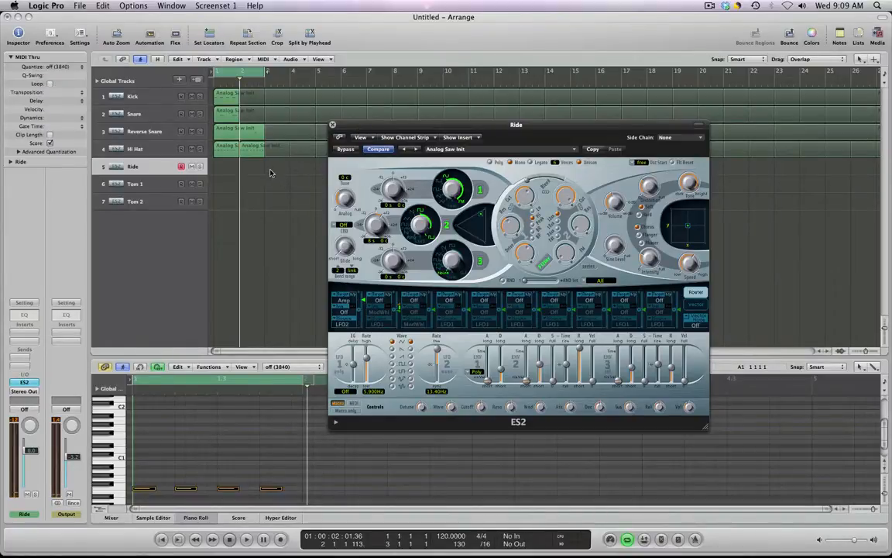
- Create a MIDI region on the Ride track with a short note at bar 1, extend it to bar 3 and play
{"action": "right_click", "coordinate": [225, 169]}
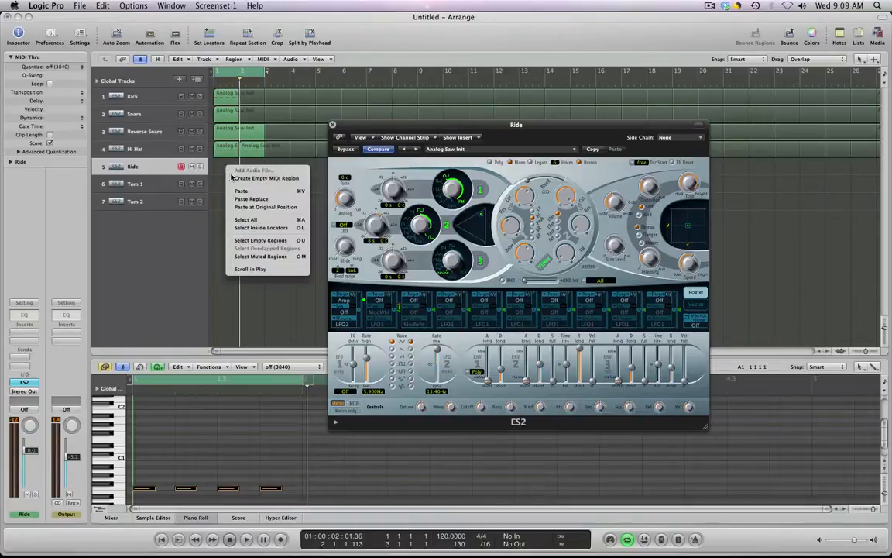
{"action": "left_click", "coordinate": [229, 175]}
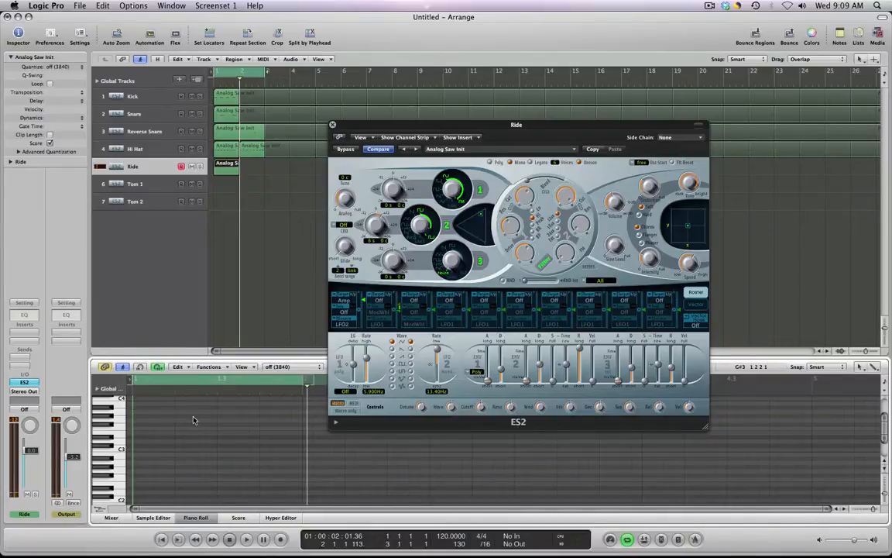
{"action": "key", "text": "p"}
{"action": "left_click_drag", "start_coordinate": [238, 168], "coordinate": [264, 168]}
{"action": "key", "text": "space"}
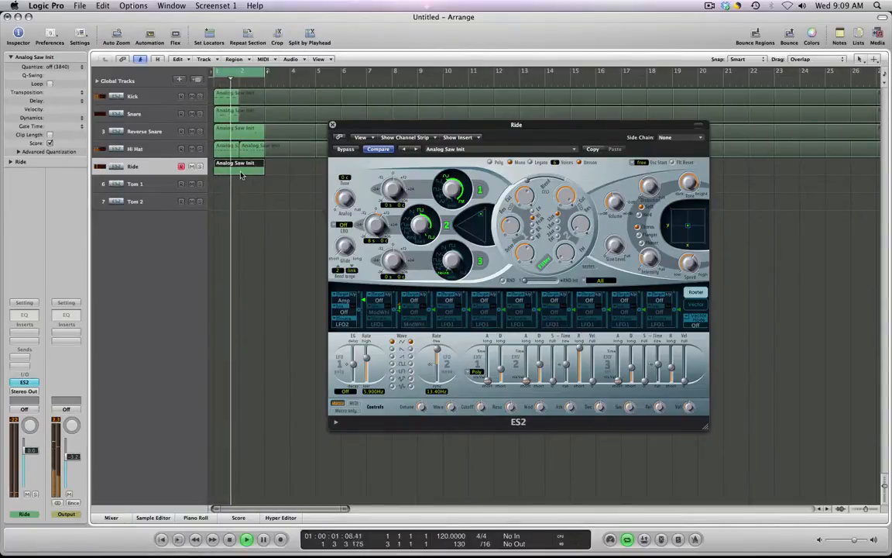
{"action": "key", "text": "p"}
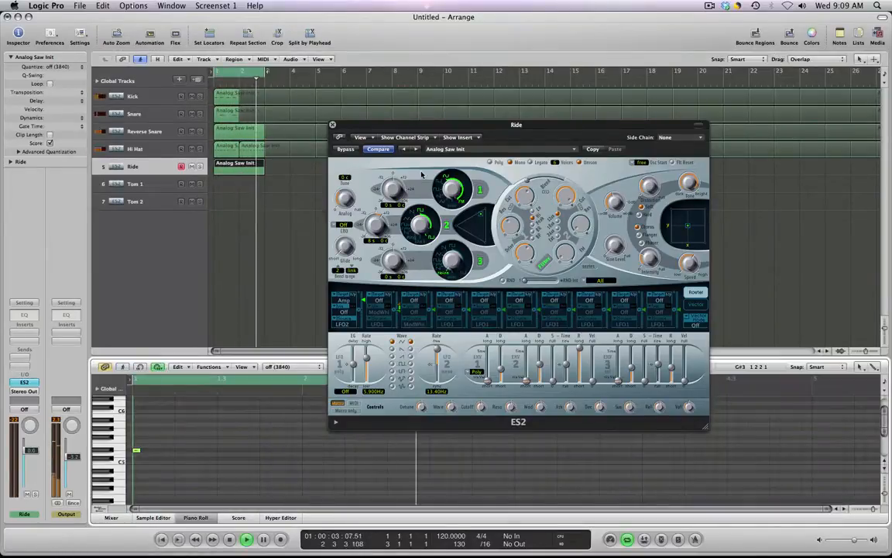
- Move the ES2 window clear of the Piano Roll and shift the ride note to a later position in its region
{"action": "left_click_drag", "start_coordinate": [423, 126], "coordinate": [446, 19]}
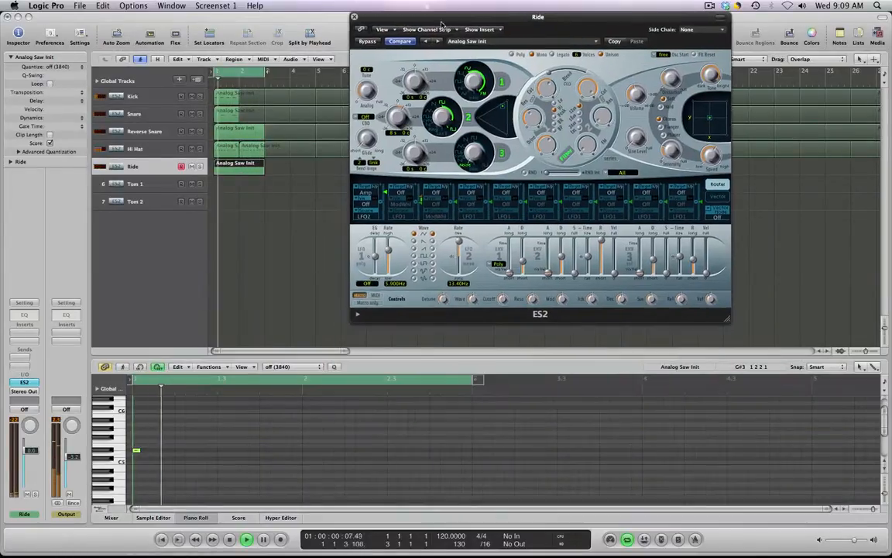
{"action": "left_click", "coordinate": [135, 450]}
{"action": "left_click_drag", "start_coordinate": [135, 452], "coordinate": [223, 451]}
{"action": "left_click_drag", "start_coordinate": [297, 450], "coordinate": [355, 452]}
{"action": "key", "text": "p"}
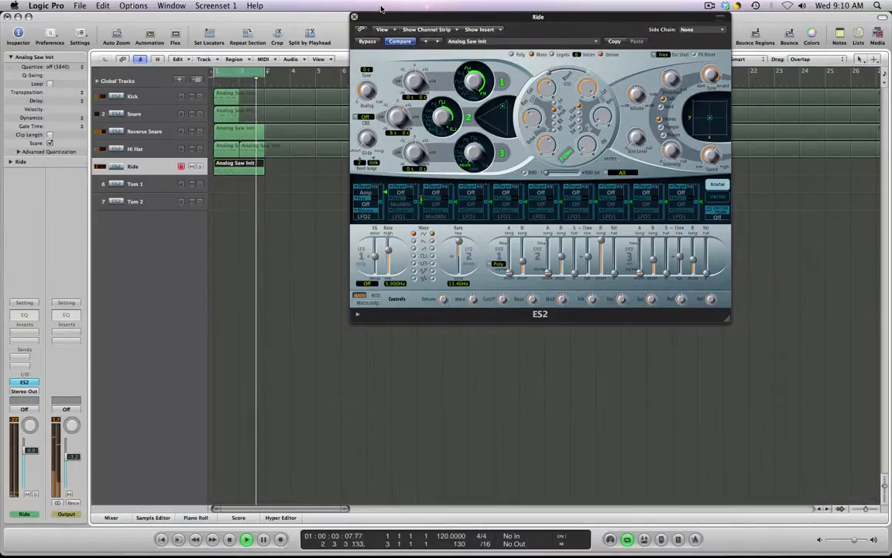
- Adjust the ride's filter cutoff, blend and ES2 volume during playback, and raise the Ride track level to +1.4
{"action": "left_click_drag", "start_coordinate": [538, 16], "coordinate": [552, 148]}
{"action": "mouse_move", "coordinate": [559, 217]}
{"action": "mouse_move", "coordinate": [559, 217]}
{"action": "left_mouse_down"}
{"action": "mouse_move", "coordinate": [577, 202]}
{"action": "mouse_move", "coordinate": [608, 230]}
{"action": "mouse_move", "coordinate": [611, 248]}
{"action": "mouse_move", "coordinate": [613, 223]}
{"action": "mouse_move", "coordinate": [558, 231]}
{"action": "mouse_move", "coordinate": [556, 213]}
{"action": "left_mouse_up"}
{"action": "left_click_drag", "start_coordinate": [647, 225], "coordinate": [646, 224]}
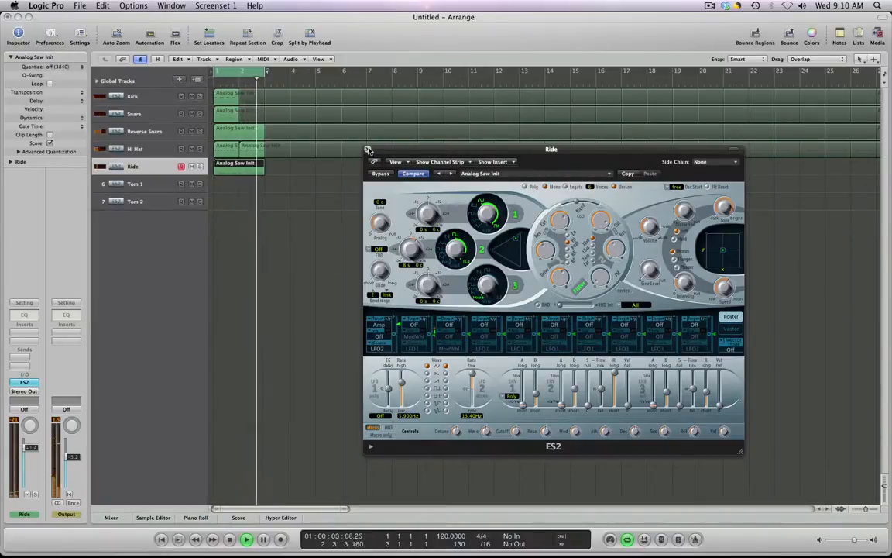
{"action": "left_click_drag", "start_coordinate": [655, 231], "coordinate": [652, 232]}
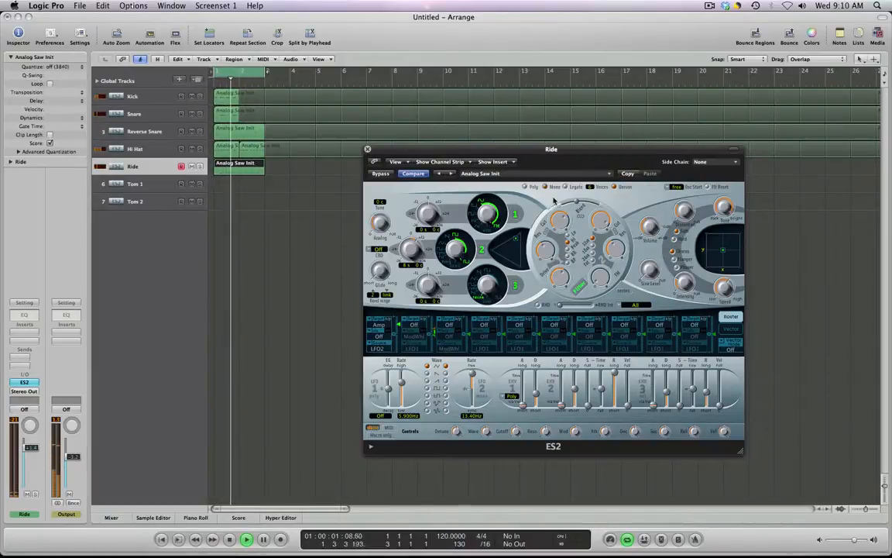
- Close the Ride's ES2 window, deselect its region and stop playback
{"action": "key", "text": "super+w"}
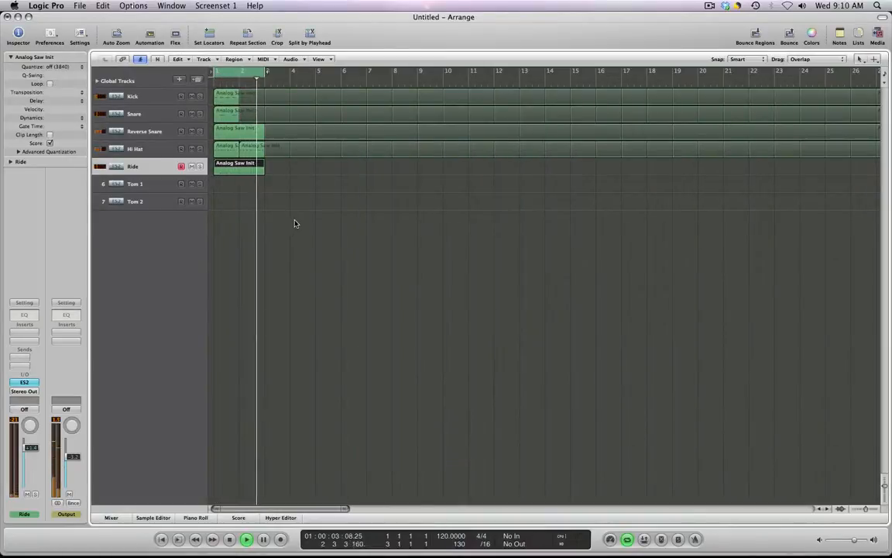
{"action": "left_click", "coordinate": [292, 217]}
{"action": "key", "text": "space"}
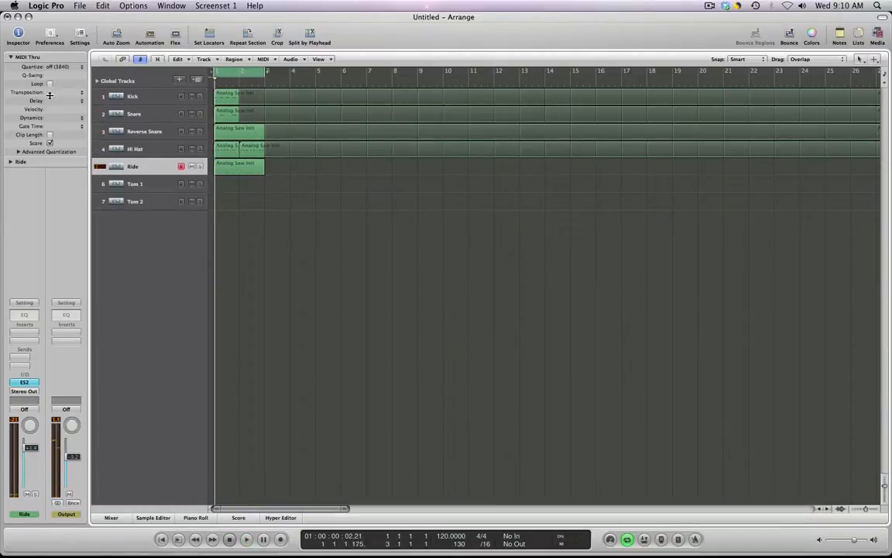
- Collapse the MIDI Thru parameters and look over the effect categories for an empty Ride insert slot
{"action": "left_click", "coordinate": [10, 57]}
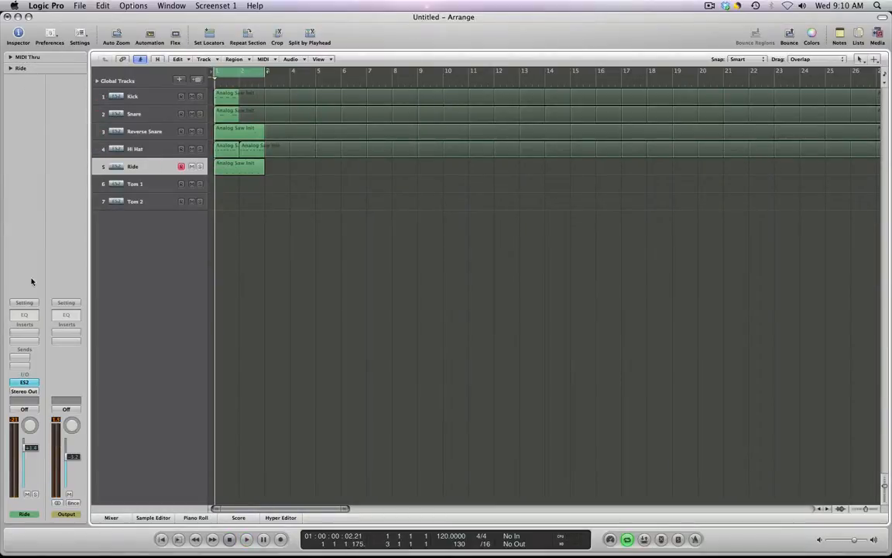
{"action": "left_click", "coordinate": [23, 337]}
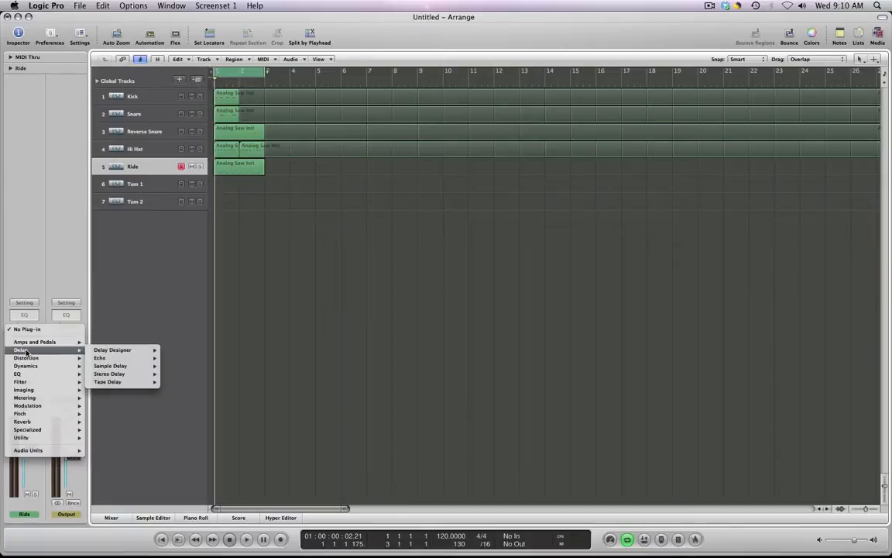
{"action": "left_click", "coordinate": [32, 236]}
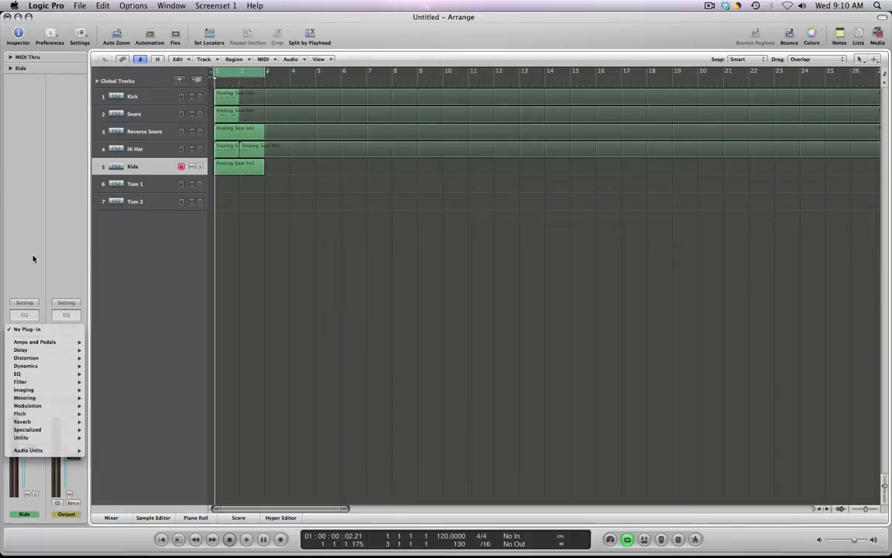
- Select the Ride region, play it briefly and open it in the Piano Roll
{"action": "left_click", "coordinate": [254, 164]}
{"action": "key", "text": "space"}
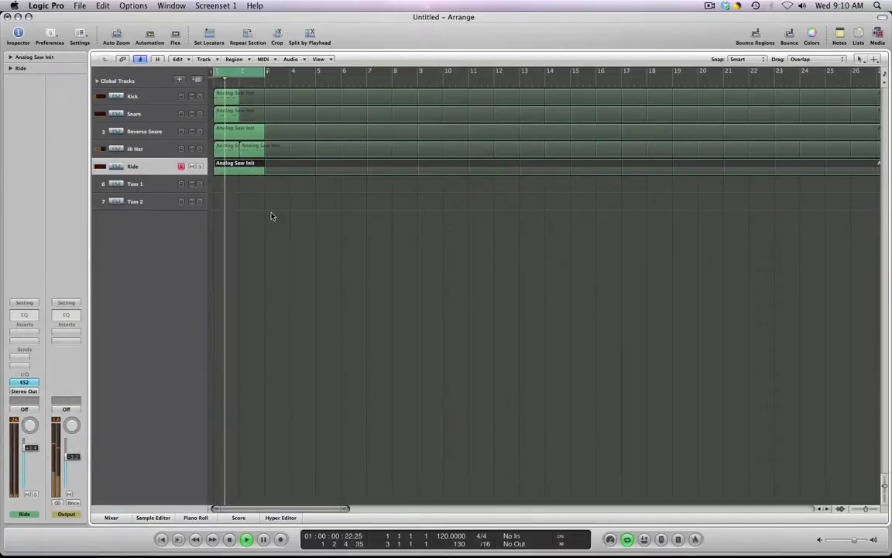
{"action": "key", "text": "space"}
{"action": "key", "text": "p"}
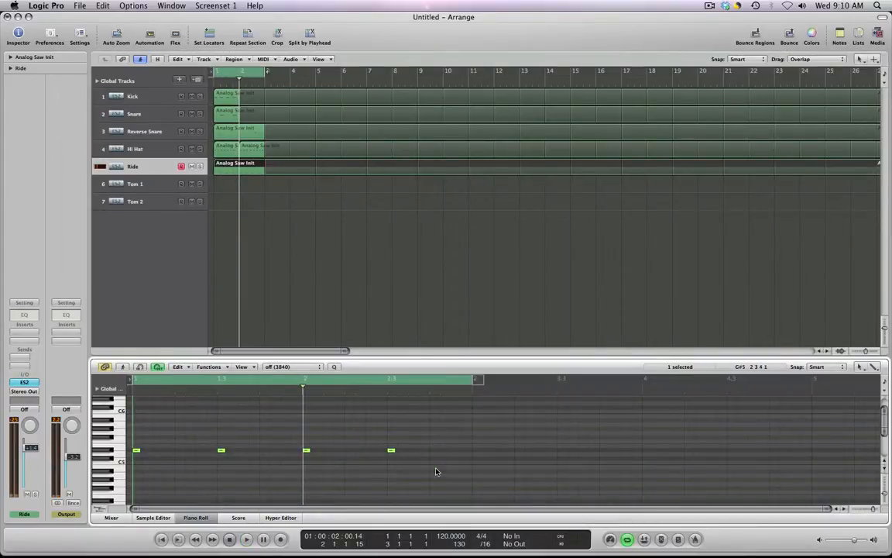
- Rework the end of the ride pattern with notes at 2 3 2, 2 4 1 and 2 4 3, and play it
{"action": "key", "text": "space"}
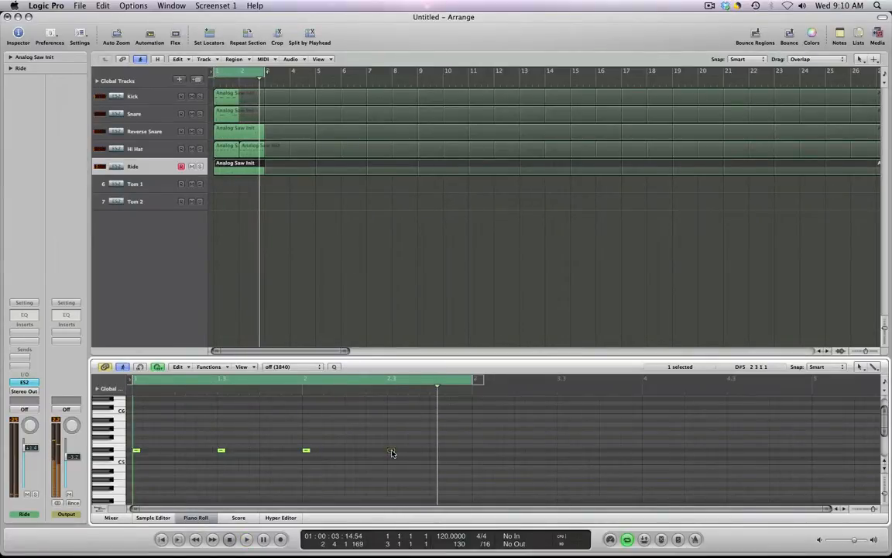
{"action": "left_click_drag", "start_coordinate": [392, 453], "coordinate": [423, 452]}
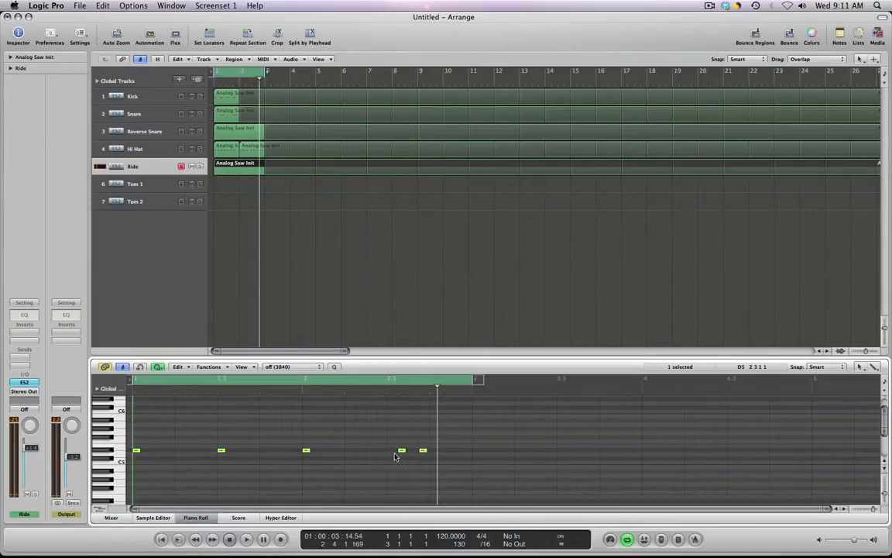
{"action": "left_click_drag", "start_coordinate": [422, 452], "coordinate": [433, 452]}
{"action": "left_click_drag", "start_coordinate": [434, 452], "coordinate": [455, 453]}
{"action": "key", "text": "space"}
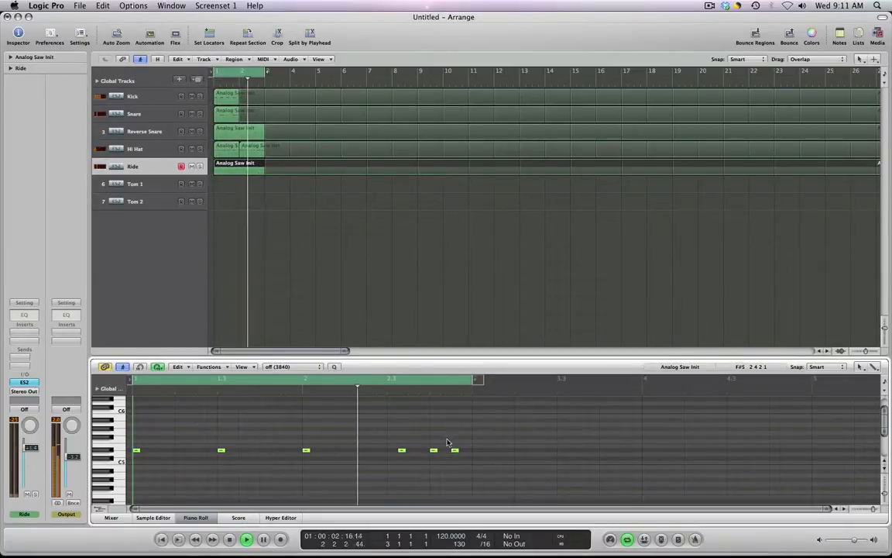
- Delete the ride note at 2 4 1, move the last two notes to 2 3 3 and 2 4 2, and close the Piano Roll
{"action": "left_click", "coordinate": [434, 450]}
{"action": "key", "text": "Delete"}
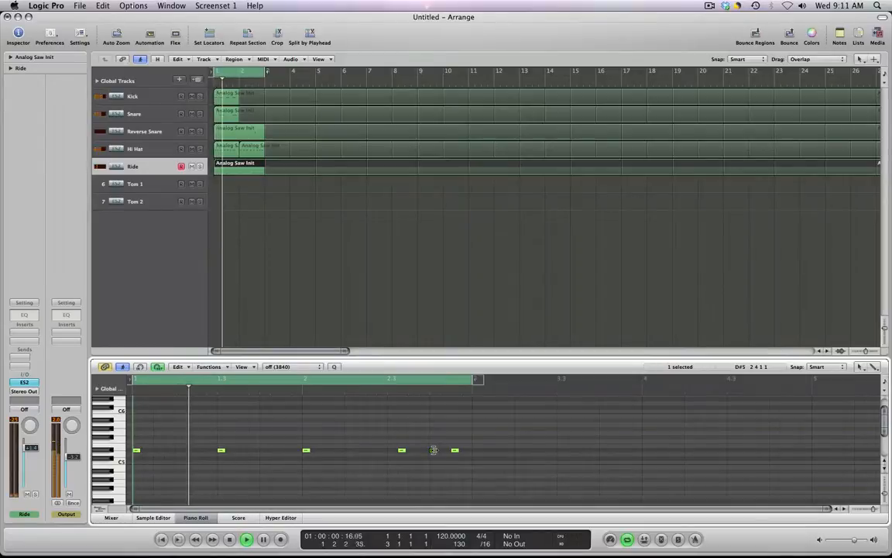
{"action": "mouse_move", "coordinate": [456, 453]}
{"action": "left_mouse_down"}
{"action": "mouse_move", "coordinate": [445, 453]}
{"action": "mouse_move", "coordinate": [456, 450]}
{"action": "left_mouse_up"}
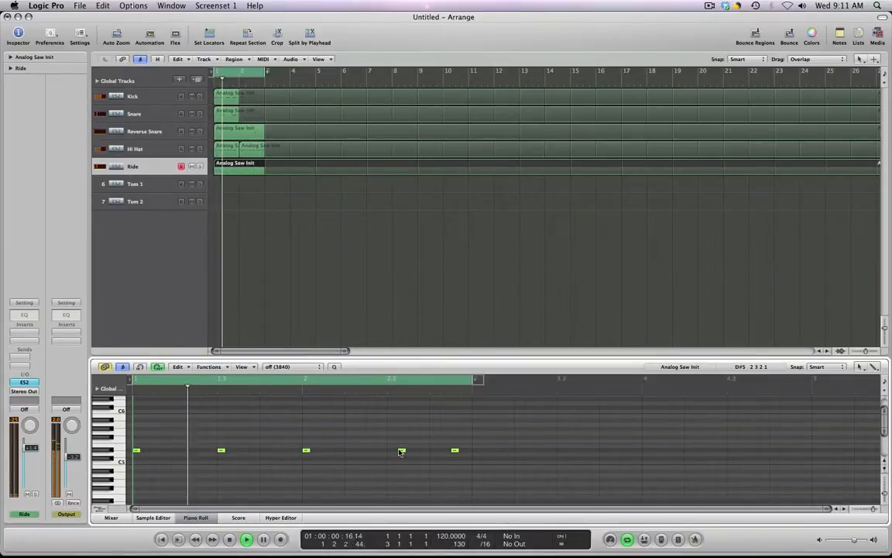
{"action": "left_click_drag", "start_coordinate": [402, 451], "coordinate": [445, 451]}
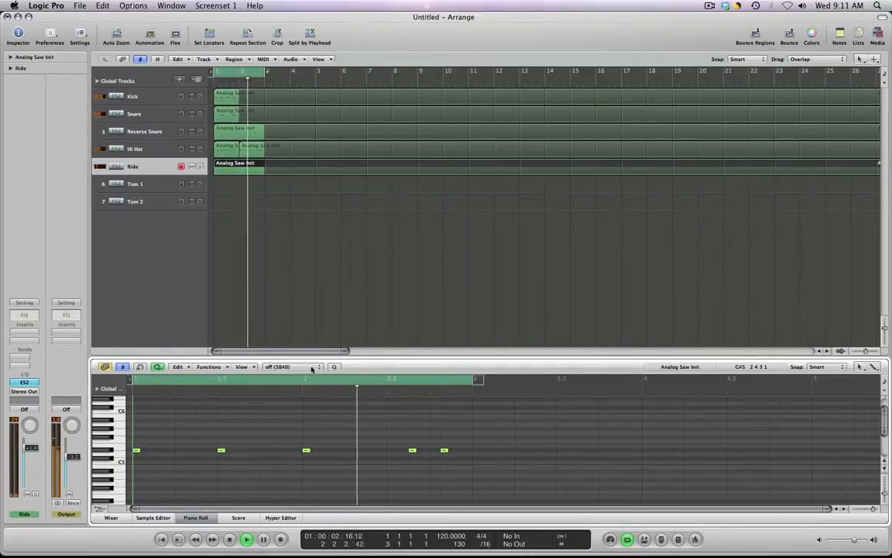
{"action": "key", "text": "p"}
{"action": "left_click", "coordinate": [269, 211]}
- Open the ES2 of the Tom 1 track, move its window clear of the track list and set oscillator 1 to sine
{"action": "left_click", "coordinate": [146, 186]}
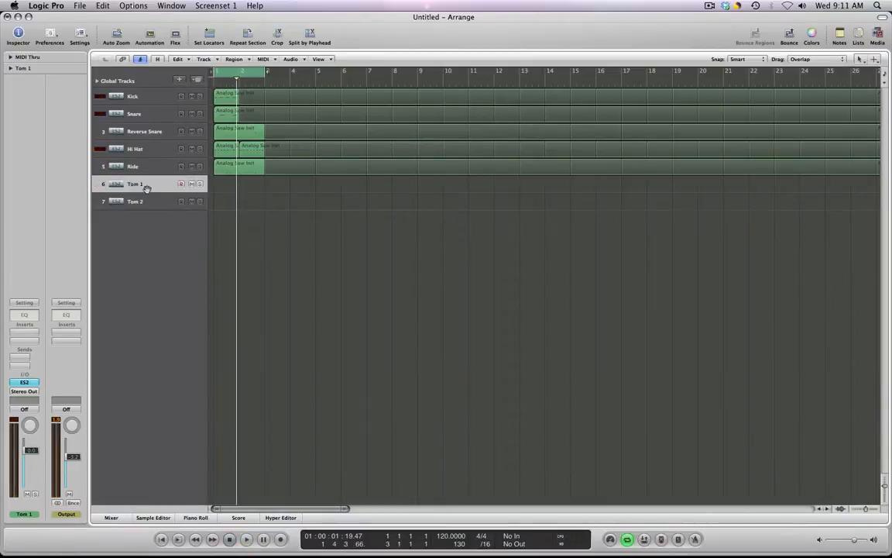
{"action": "left_click", "coordinate": [25, 382]}
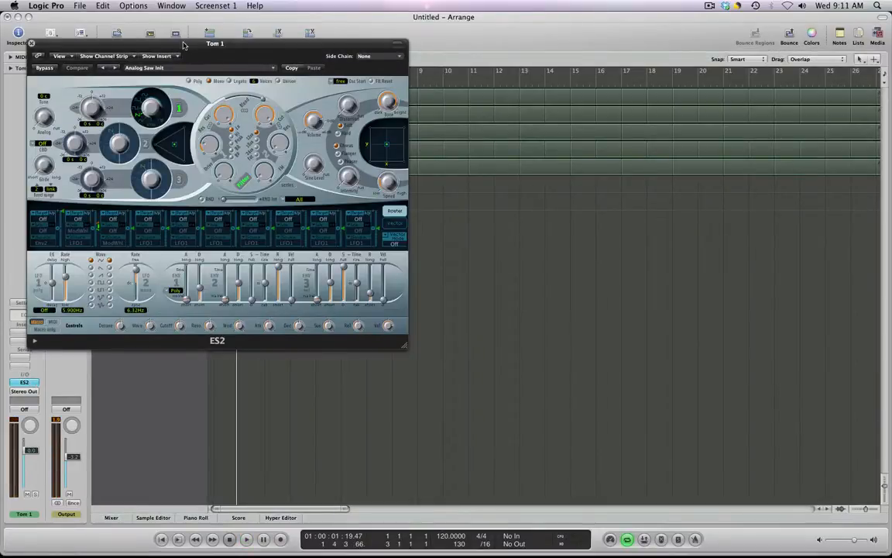
{"action": "left_click_drag", "start_coordinate": [183, 45], "coordinate": [542, 129]}
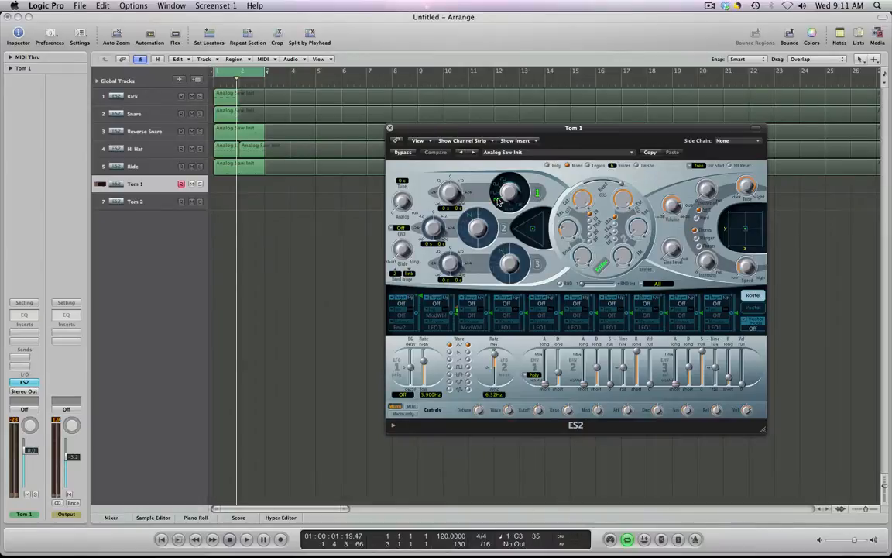
{"action": "left_click_drag", "start_coordinate": [509, 198], "coordinate": [515, 210]}
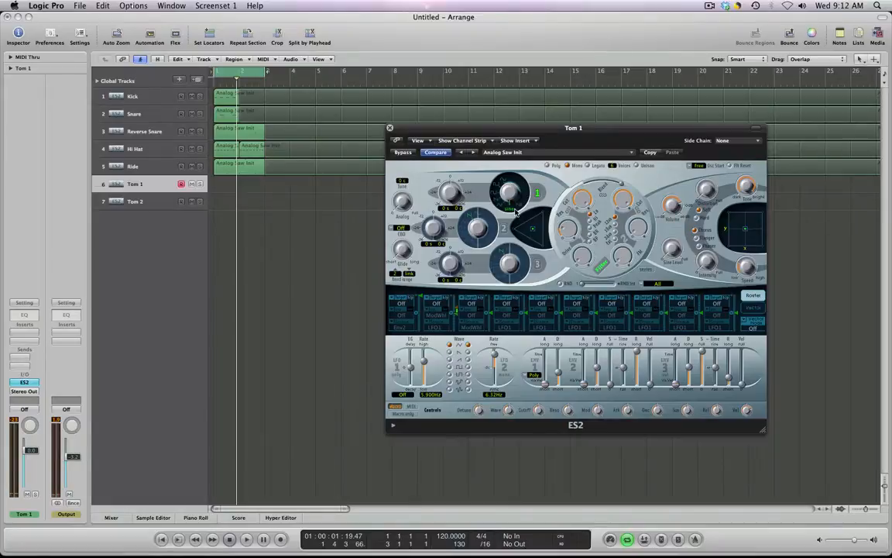
- Route Env2 to Pitch123 in the first modulation slot, adjust its amount and shorten the envelope 3 decay
{"action": "left_click", "coordinate": [409, 304]}
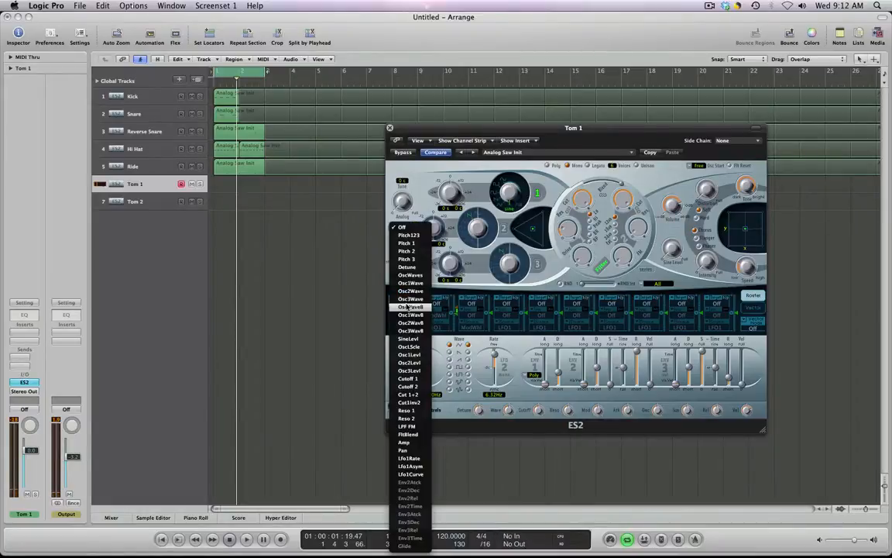
{"action": "left_click", "coordinate": [412, 235]}
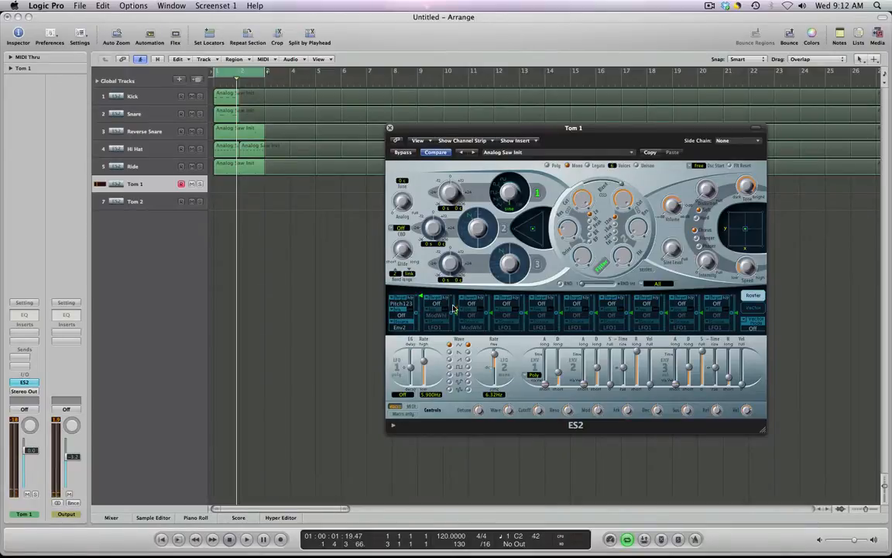
{"action": "left_click_drag", "start_coordinate": [421, 297], "coordinate": [423, 306]}
{"action": "left_click_drag", "start_coordinate": [598, 369], "coordinate": [599, 371]}
{"action": "left_click_drag", "start_coordinate": [688, 367], "coordinate": [693, 377]}
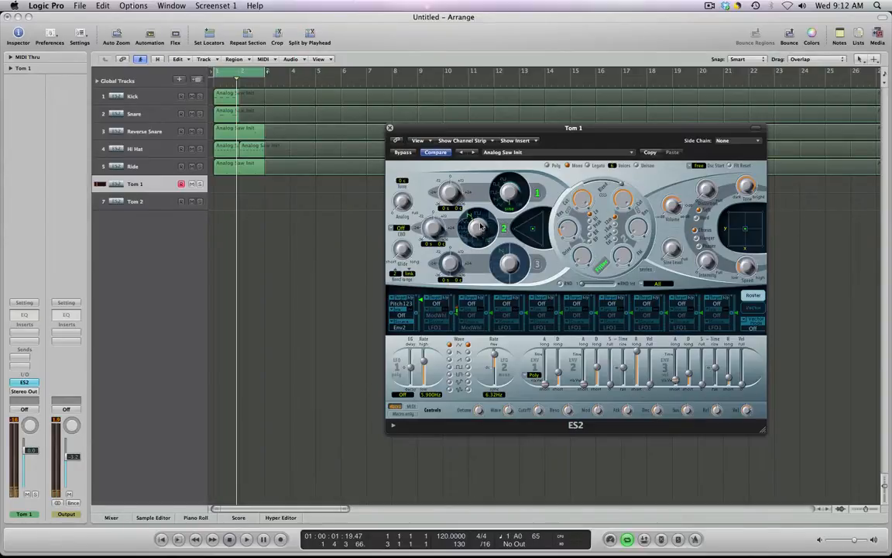
- Blend oscillator 2 as ring modulation into the Tom 1 mix and tune it to 7 semitones
{"action": "left_click_drag", "start_coordinate": [533, 228], "coordinate": [534, 216]}
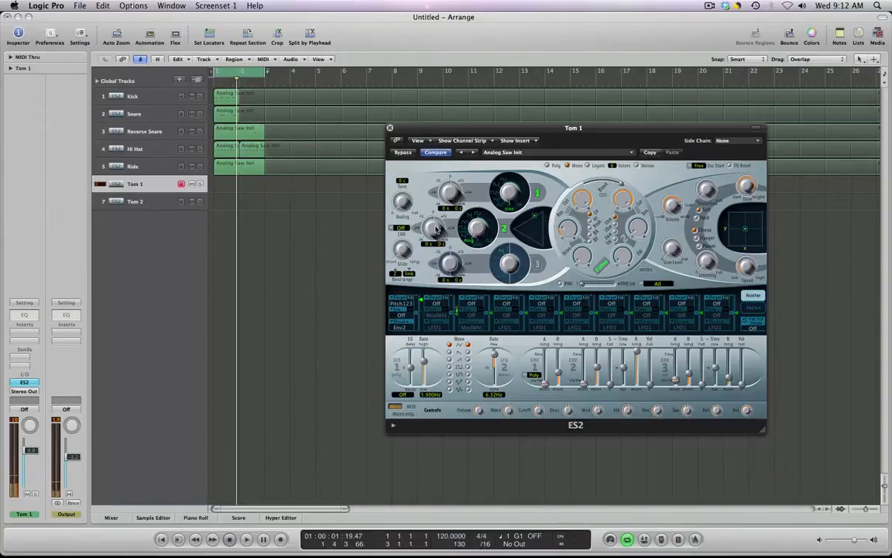
{"action": "left_click_drag", "start_coordinate": [435, 229], "coordinate": [434, 223]}
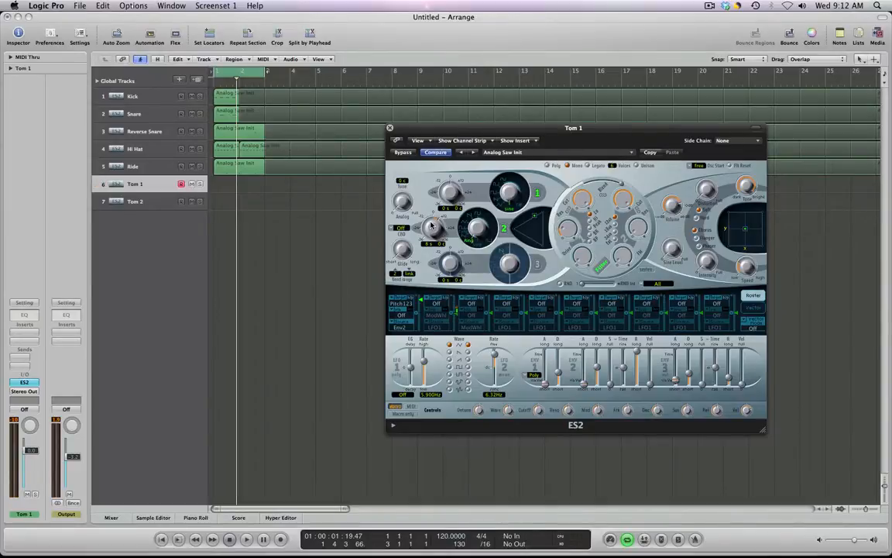
{"action": "mouse_move", "coordinate": [433, 225]}
{"action": "left_mouse_down"}
{"action": "mouse_move", "coordinate": [428, 204]}
{"action": "mouse_move", "coordinate": [432, 215]}
{"action": "left_mouse_up"}
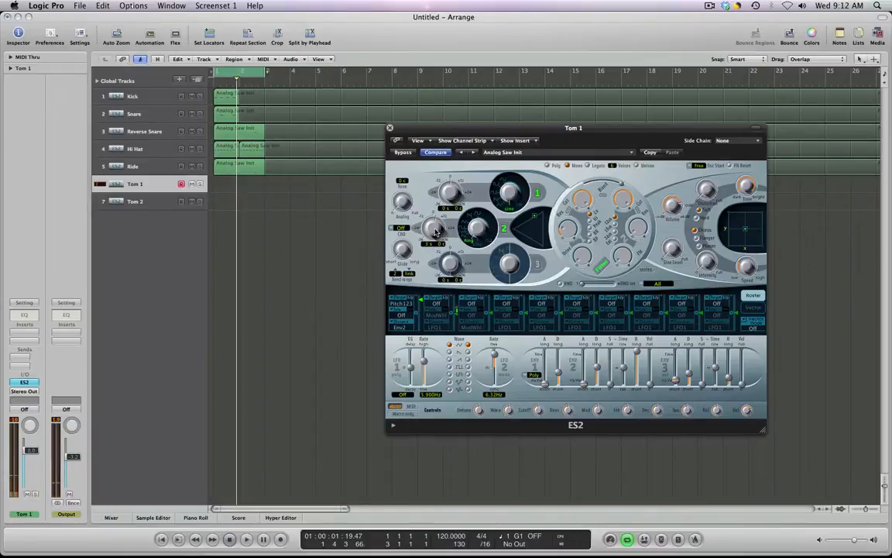
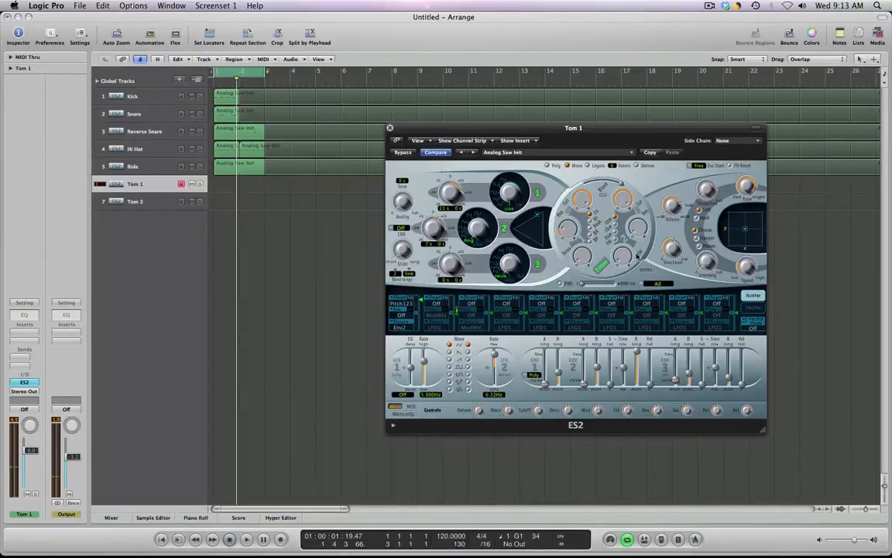
- Refine the Tom 1 sound with oscillator 1 at 0 semitones, a lower sine level, the Flanger effect and a rebalanced oscillator mix
{"action": "left_click_drag", "start_coordinate": [450, 195], "coordinate": [450, 225]}
{"action": "mouse_move", "coordinate": [671, 248]}
{"action": "left_mouse_down"}
{"action": "mouse_move", "coordinate": [670, 205]}
{"action": "mouse_move", "coordinate": [672, 268]}
{"action": "mouse_move", "coordinate": [674, 253]}
{"action": "left_mouse_up"}
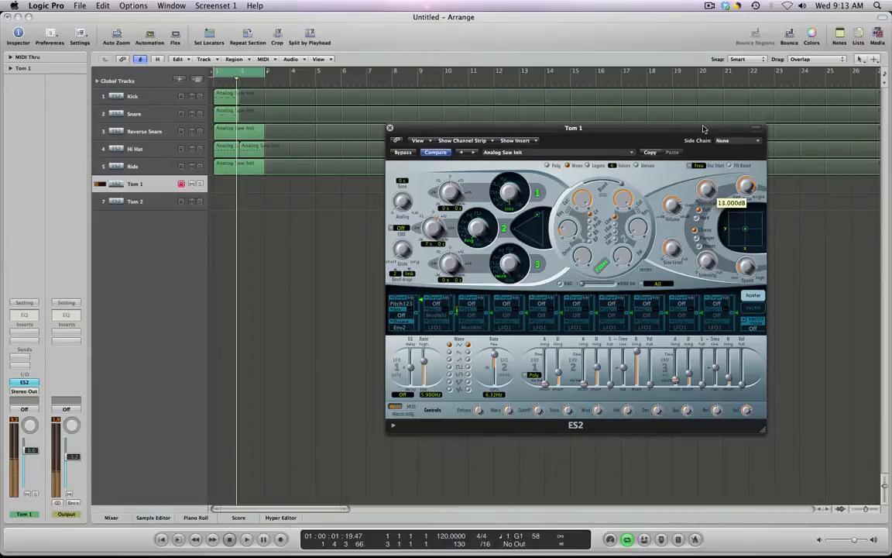
{"action": "left_click", "coordinate": [700, 238]}
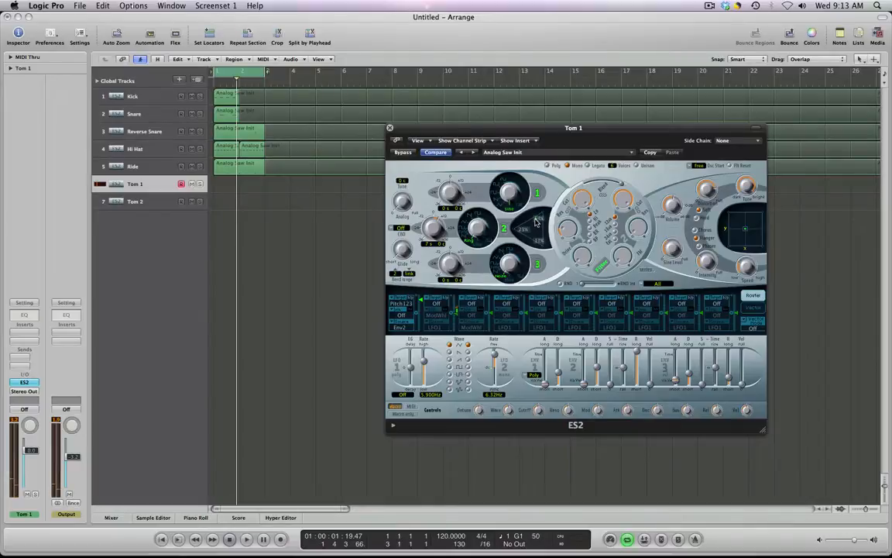
{"action": "left_click_drag", "start_coordinate": [526, 220], "coordinate": [542, 212]}
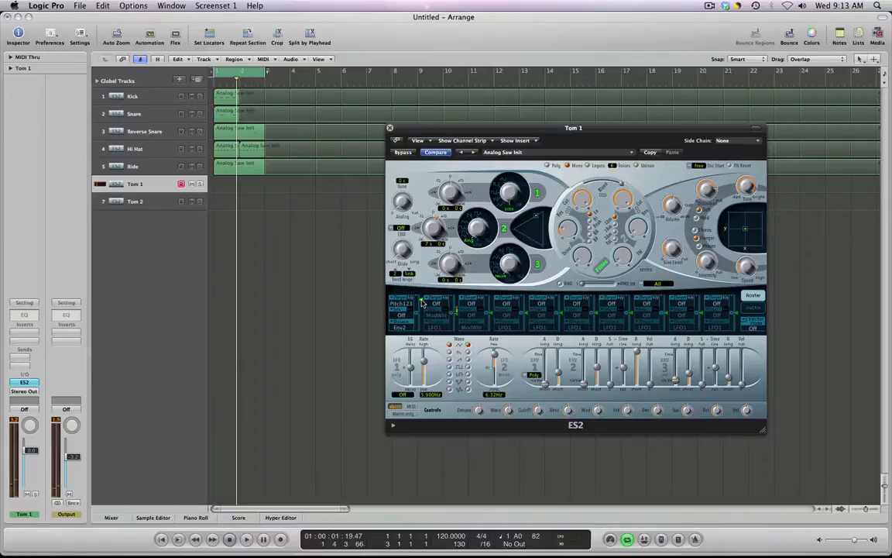
- Reduce the Env2 pitch modulation amount and add a second modulation slot sending Env1 to Pitch123 at full amount
{"action": "mouse_move", "coordinate": [421, 300]}
{"action": "left_mouse_down"}
{"action": "mouse_move", "coordinate": [423, 309]}
{"action": "mouse_move", "coordinate": [422, 296]}
{"action": "left_mouse_up"}
{"action": "left_click_drag", "start_coordinate": [421, 302], "coordinate": [425, 312]}
{"action": "left_click", "coordinate": [445, 302]}
{"action": "left_click", "coordinate": [451, 318]}
{"action": "left_click", "coordinate": [452, 317]}
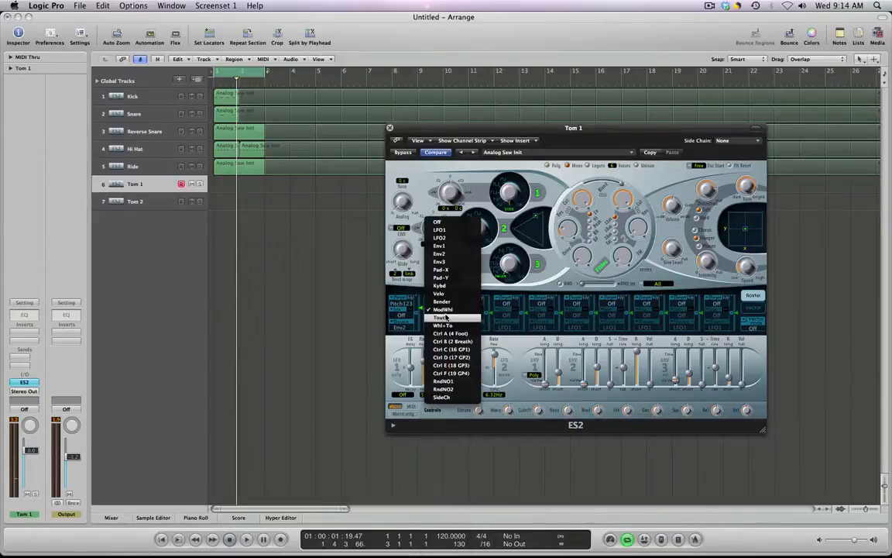
{"action": "left_click", "coordinate": [410, 206]}
{"action": "left_click_drag", "start_coordinate": [457, 300], "coordinate": [457, 290]}
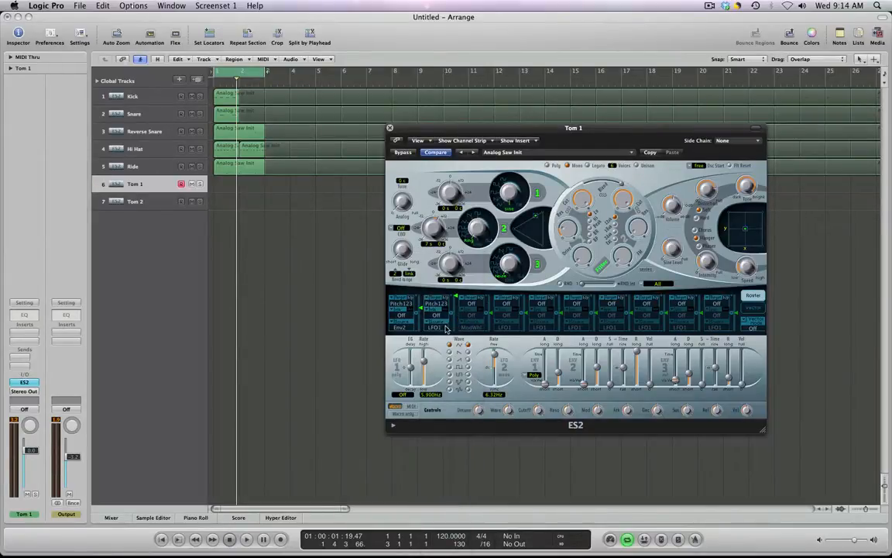
{"action": "left_click", "coordinate": [441, 329]}
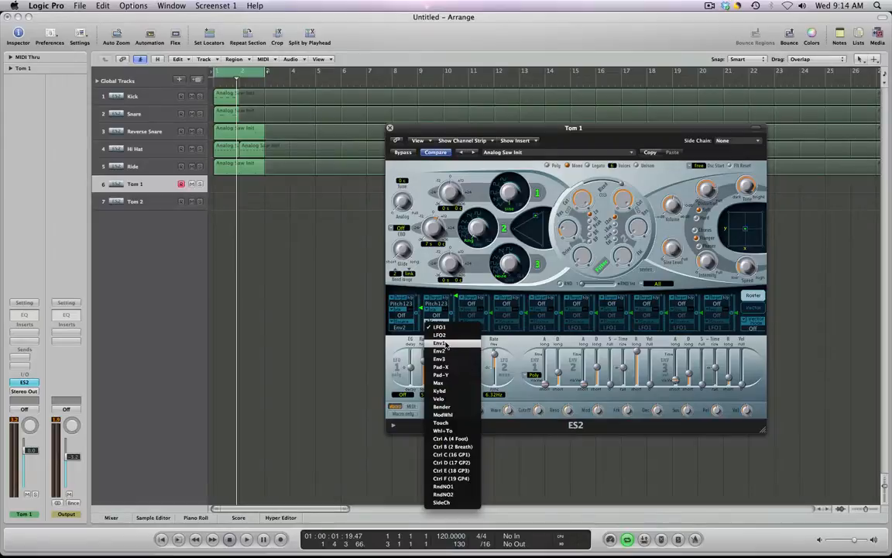
{"action": "left_click", "coordinate": [433, 341]}
- Shorten the envelope 1 decay of Tom 1 to about 9.2 ms
{"action": "left_click_drag", "start_coordinate": [559, 373], "coordinate": [559, 380]}
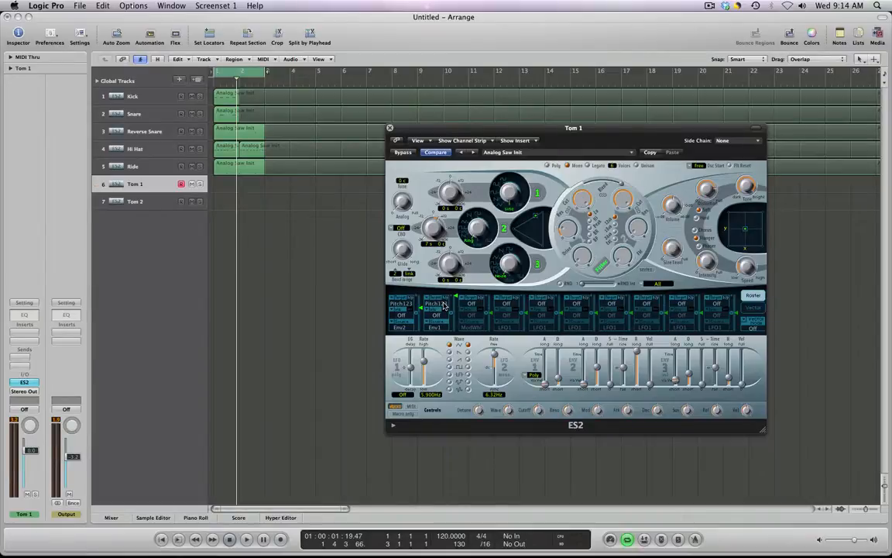
{"action": "left_click", "coordinate": [561, 382]}
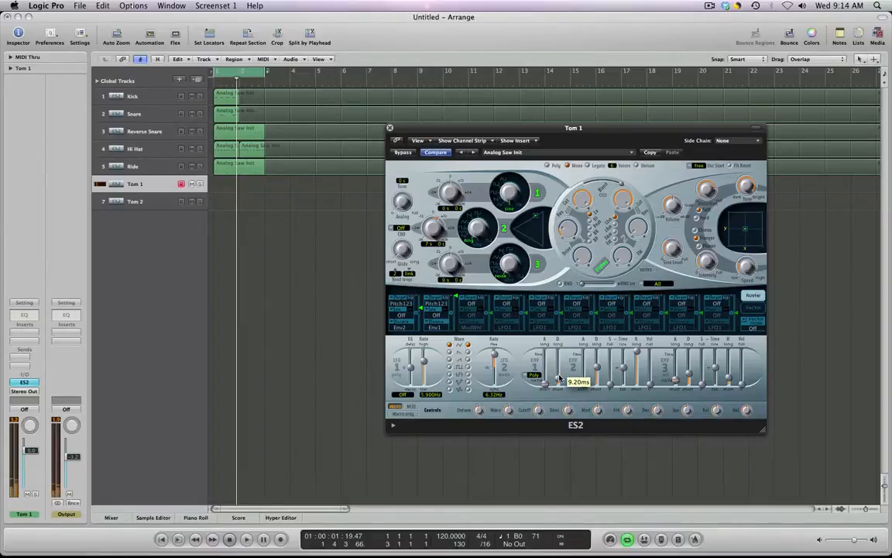
{"action": "left_click_drag", "start_coordinate": [560, 378], "coordinate": [559, 378]}
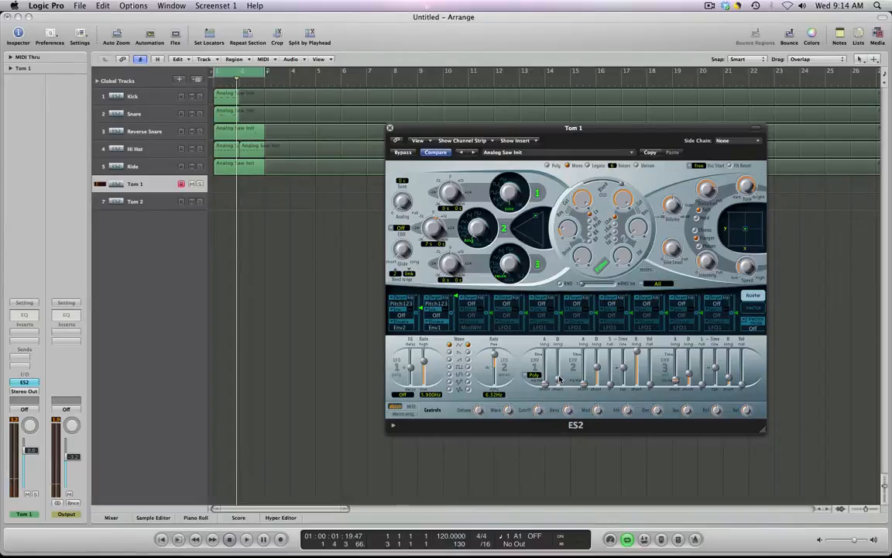
- Close the Tom 1 ES2 window and delete the Tom 2 track
{"action": "left_click", "coordinate": [391, 129]}
{"action": "left_click", "coordinate": [136, 202]}
{"action": "key", "text": "super+BackSpace"}
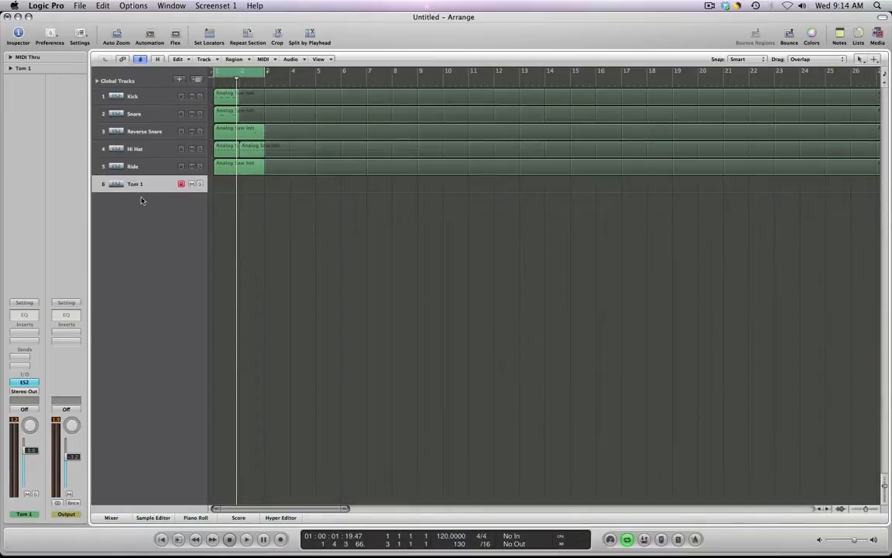
- Rename the Tom 1 track to Toms and start playback of the drum loop
{"action": "double_click", "coordinate": [135, 184]}
{"action": "type", "text": "Tom"}
{"action": "key", "text": "Return"}
{"action": "double_click", "coordinate": [135, 183]}
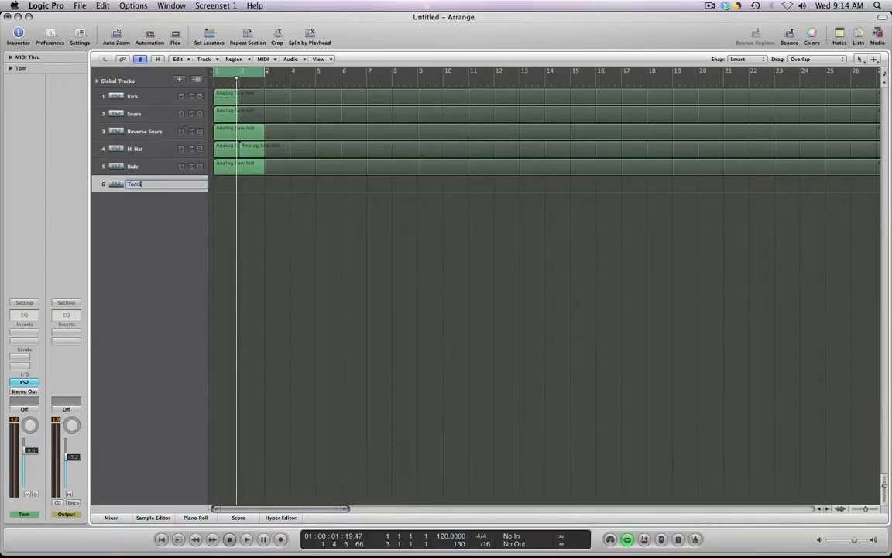
{"action": "key", "text": "Return"}
{"action": "double_click", "coordinate": [136, 183]}
{"action": "key", "text": "Right"}
{"action": "key", "text": "Return"}
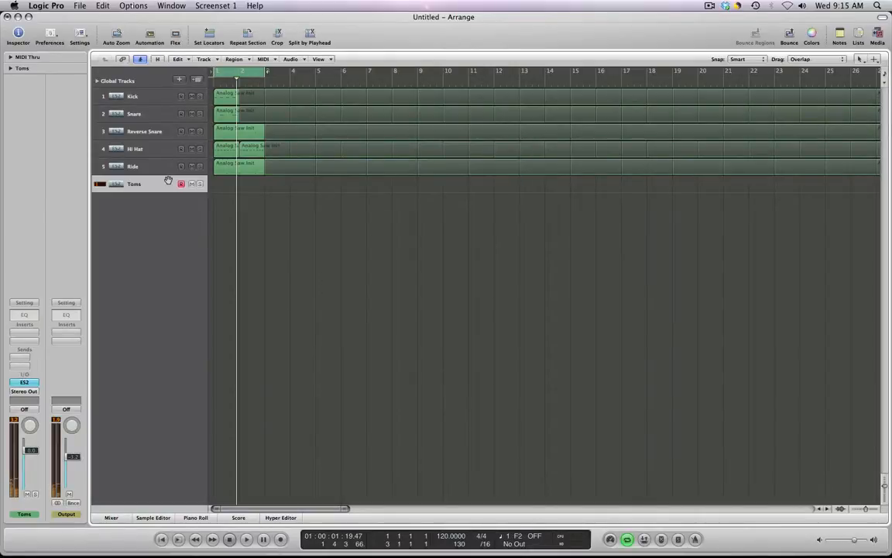
{"action": "key", "text": "space"}
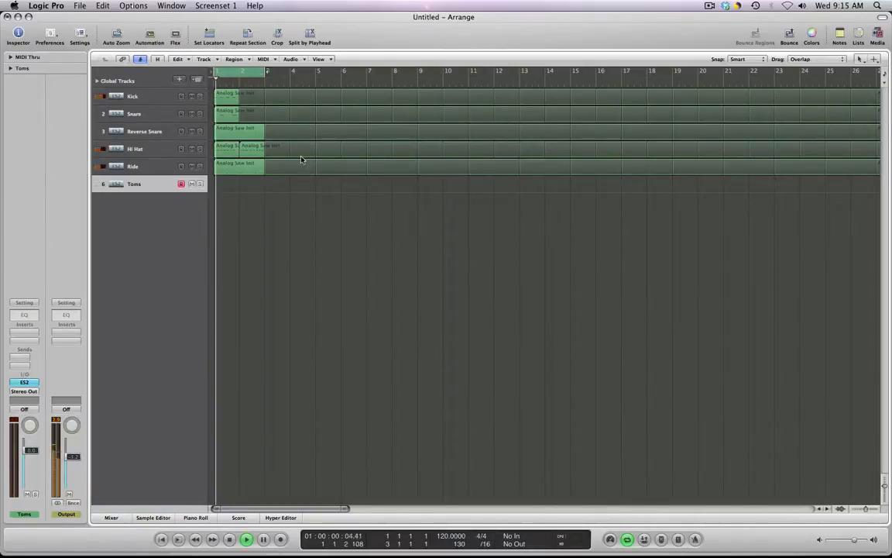
{"action": "left_click", "coordinate": [147, 169]}
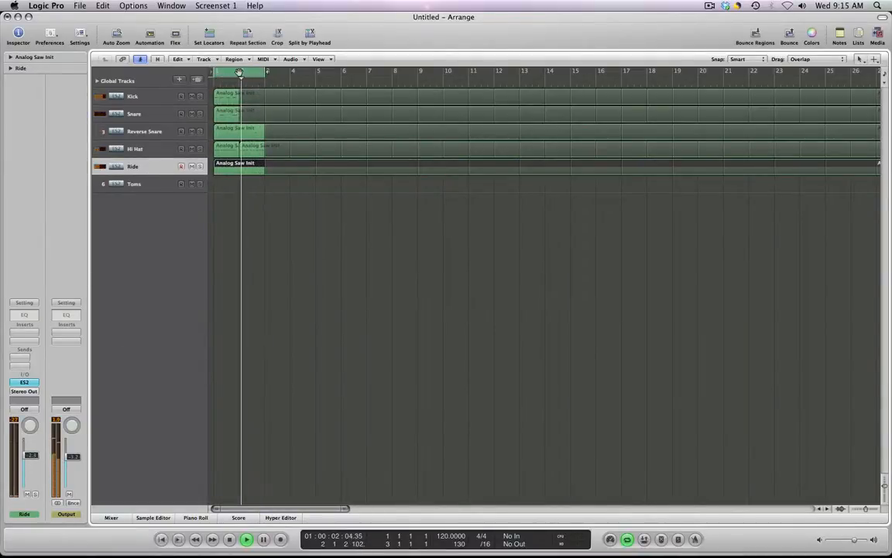
{"action": "key", "text": "space"}
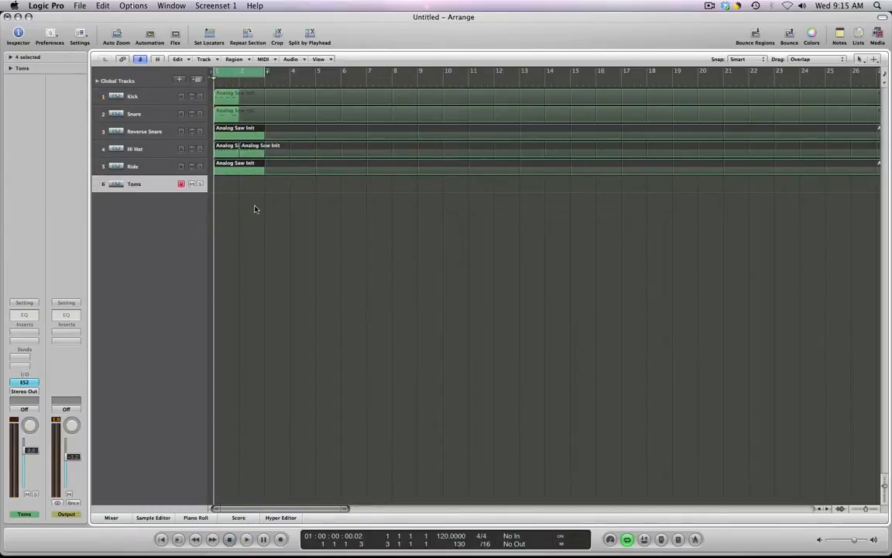
{"action": "left_click", "coordinate": [256, 207]}
{"action": "left_click_drag", "start_coordinate": [224, 178], "coordinate": [252, 137]}
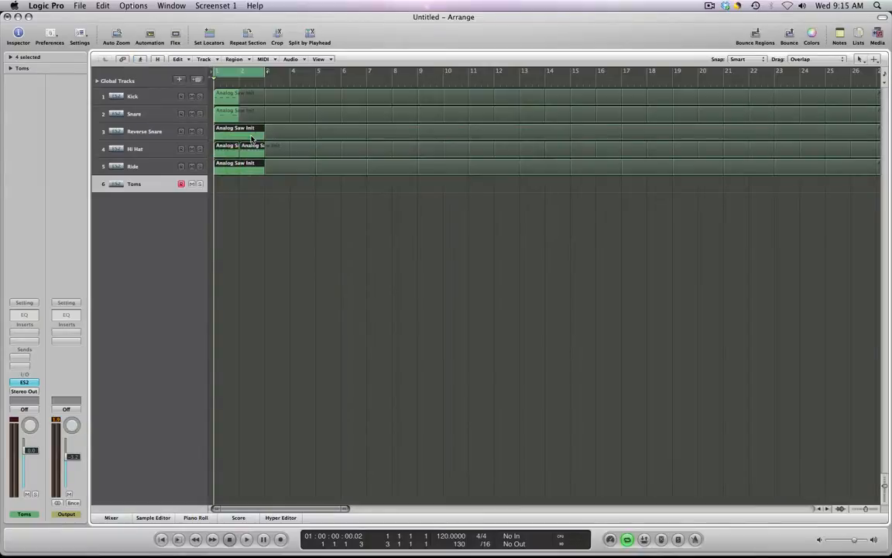
{"action": "key", "text": "l"}
{"action": "left_click", "coordinate": [261, 192]}
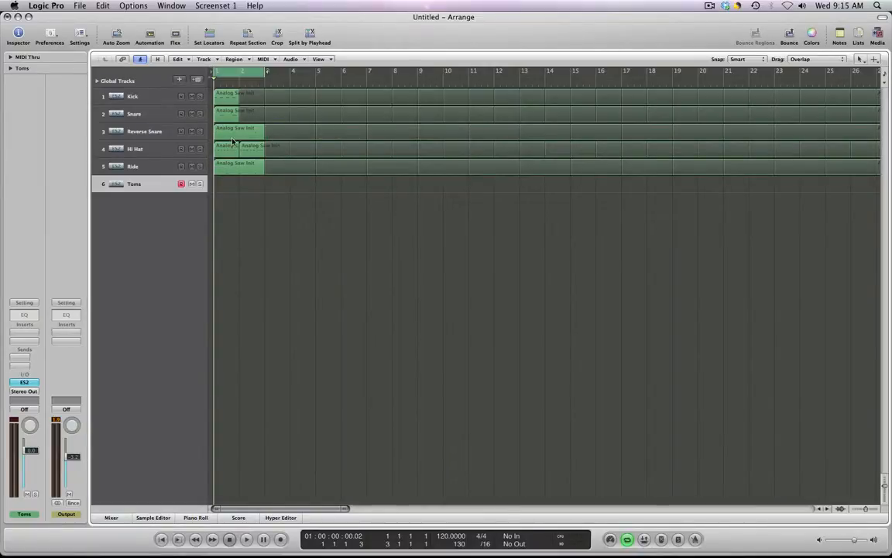
- Move the Reverse Snare and Kick regions to start at bar 3, leaving the Snare region at bar 1
{"action": "left_click_drag", "start_coordinate": [230, 137], "coordinate": [280, 136]}
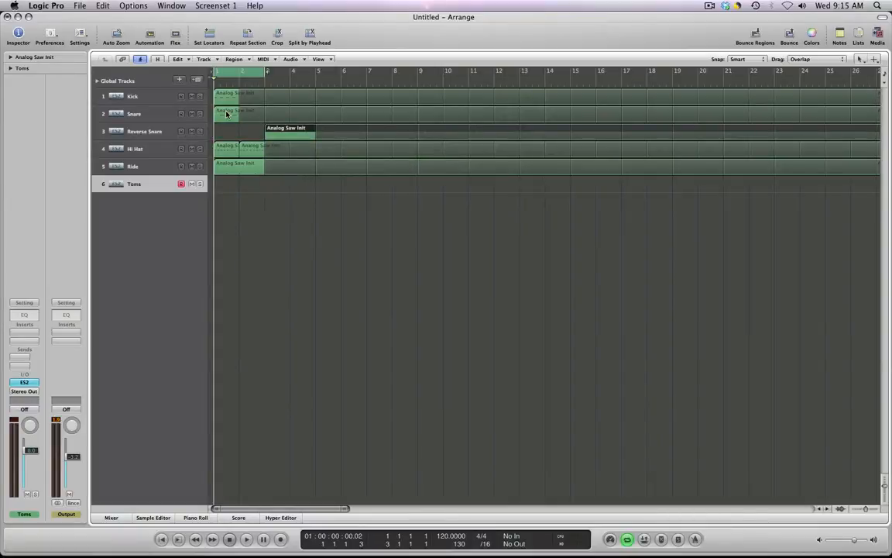
{"action": "left_click_drag", "start_coordinate": [226, 113], "coordinate": [287, 116]}
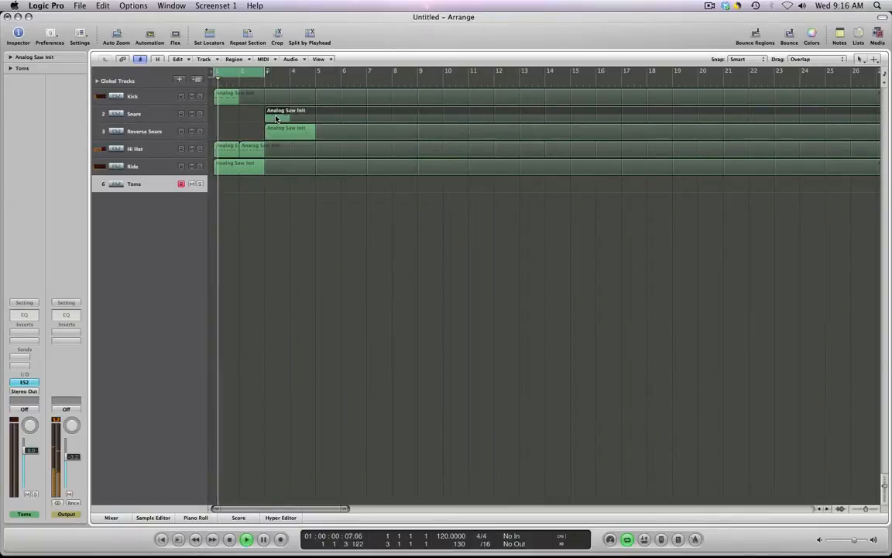
{"action": "mouse_move", "coordinate": [224, 100]}
{"action": "left_mouse_down"}
{"action": "mouse_move", "coordinate": [275, 99]}
{"action": "mouse_move", "coordinate": [224, 114]}
{"action": "left_mouse_up"}
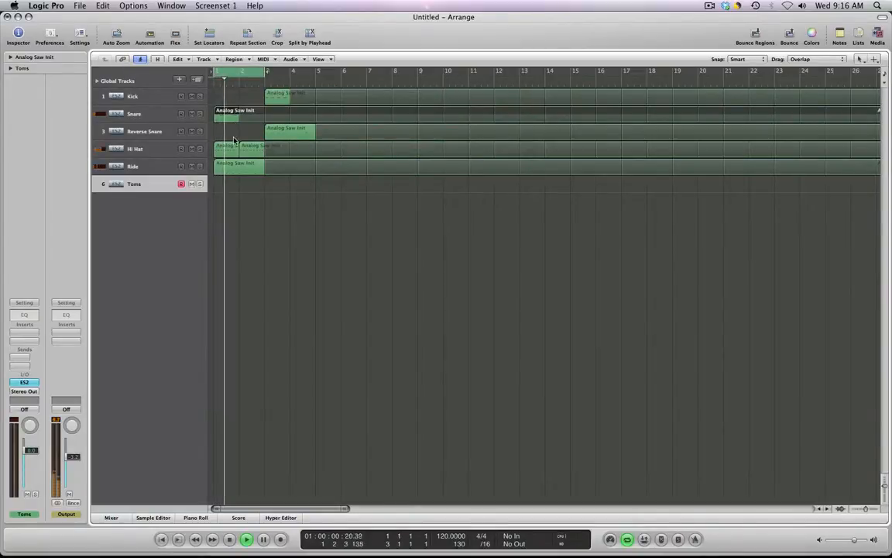
- Try starting the Ride region at bar 3, return it to bar 1 and play the loop
{"action": "left_click_drag", "start_coordinate": [225, 168], "coordinate": [279, 174]}
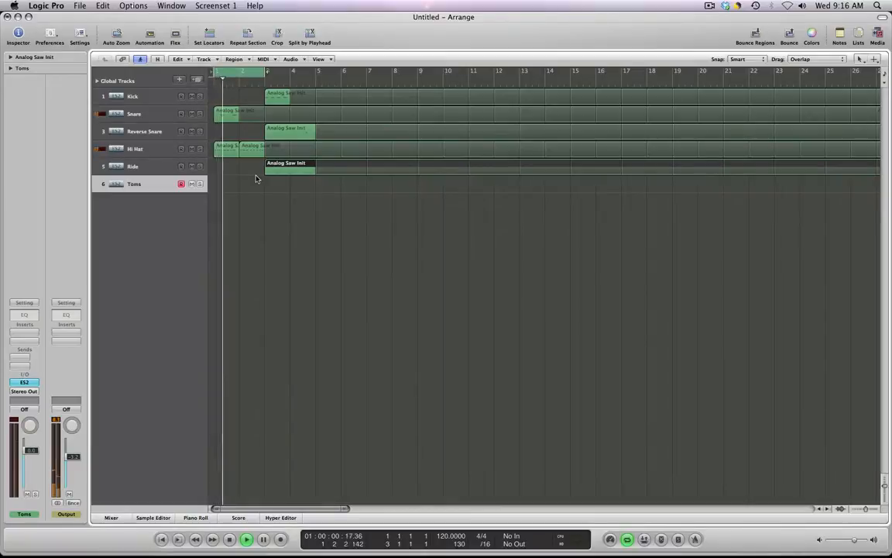
{"action": "key", "text": "space"}
{"action": "left_click_drag", "start_coordinate": [268, 170], "coordinate": [231, 170]}
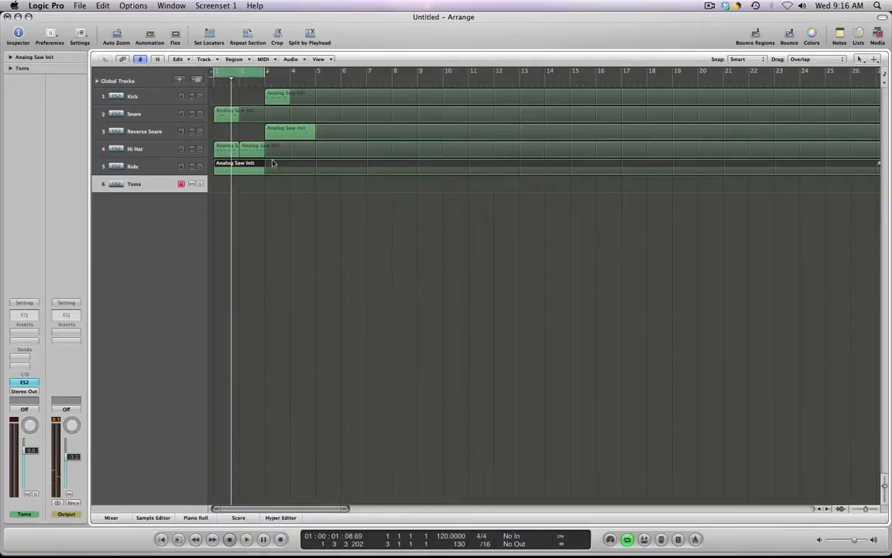
{"action": "key", "text": "space"}
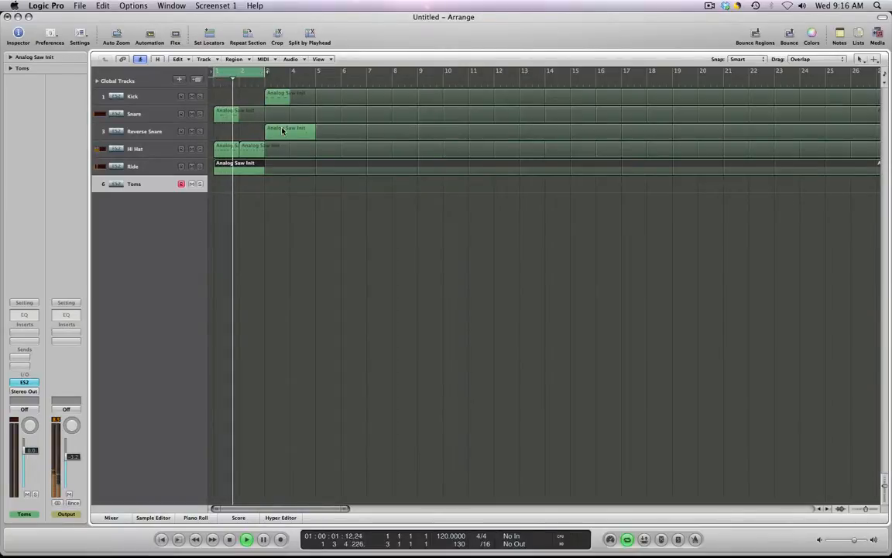
- Stop playback and move the Kick and Reverse Snare regions together to start at bar 5
{"action": "key", "text": "space"}
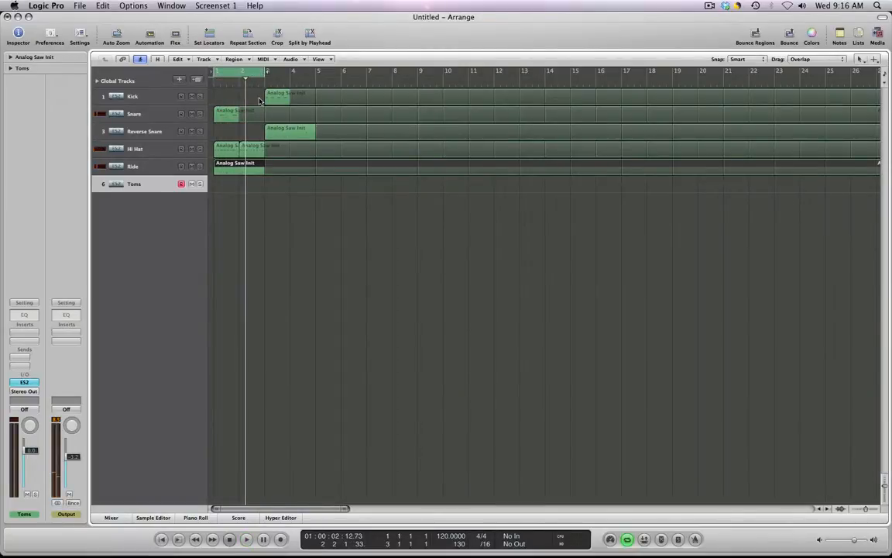
{"action": "left_click", "coordinate": [267, 98]}
{"action": "left_click", "coordinate": [284, 136], "text": "shift"}
{"action": "left_click_drag", "start_coordinate": [279, 136], "coordinate": [326, 135]}
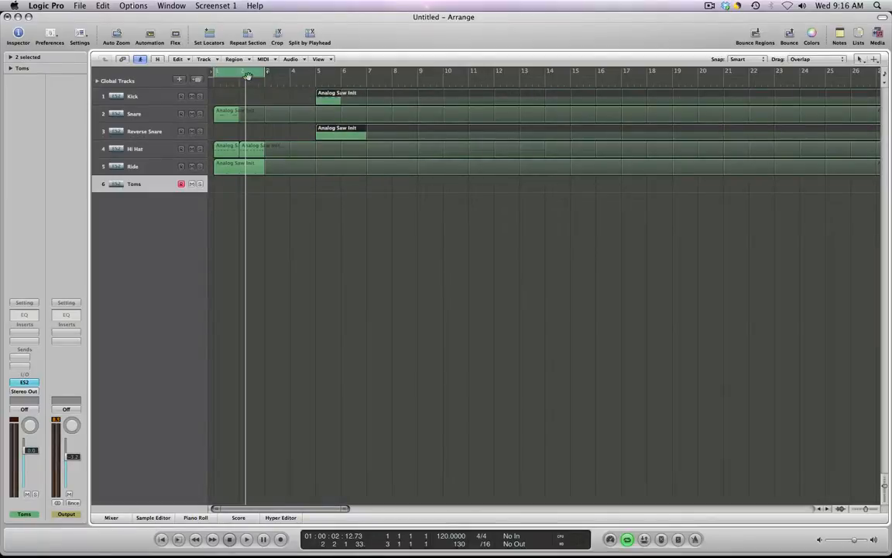
- Extend the end of the cycle range to about bar 9 and audition the arrangement
{"action": "left_click_drag", "start_coordinate": [266, 71], "coordinate": [424, 71]}
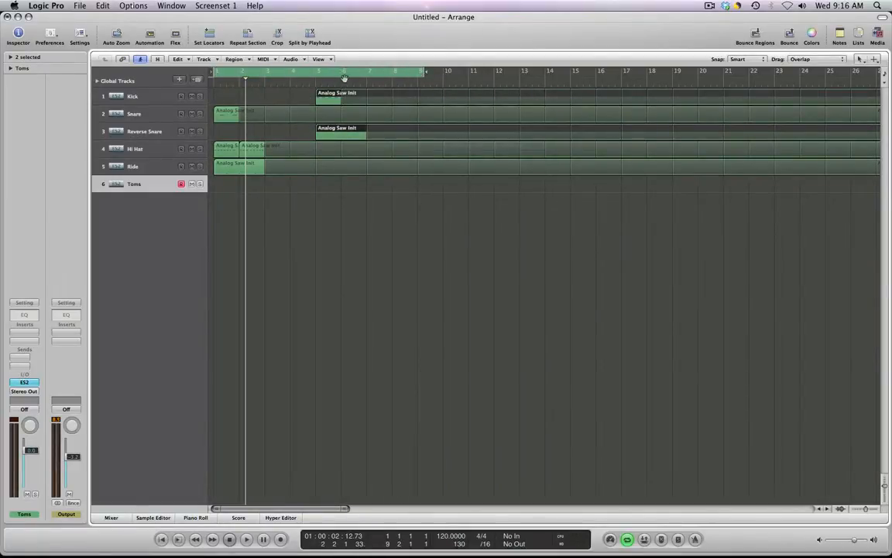
{"action": "key", "text": "space"}
{"action": "left_click", "coordinate": [313, 84]}
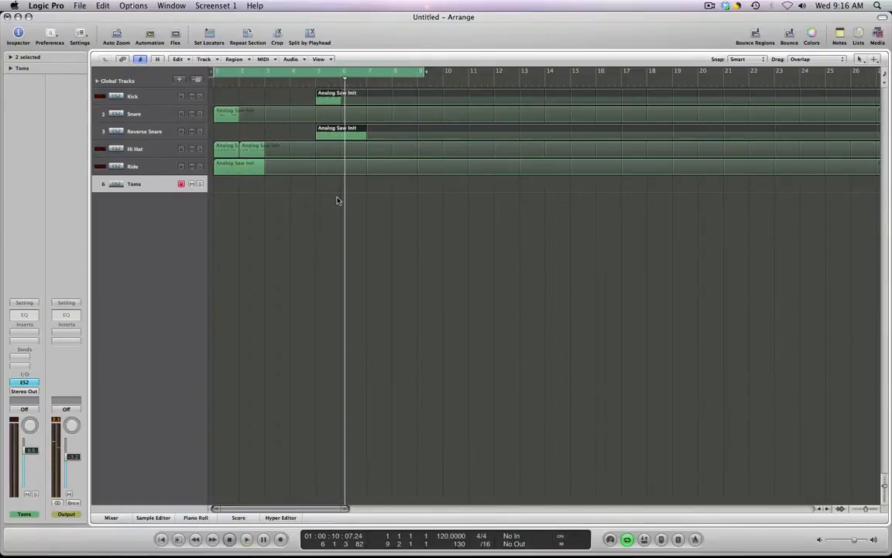
- Copy the Snare, Hi Hat and Ride regions so the copies start at bar 5
{"action": "left_click", "coordinate": [229, 188]}
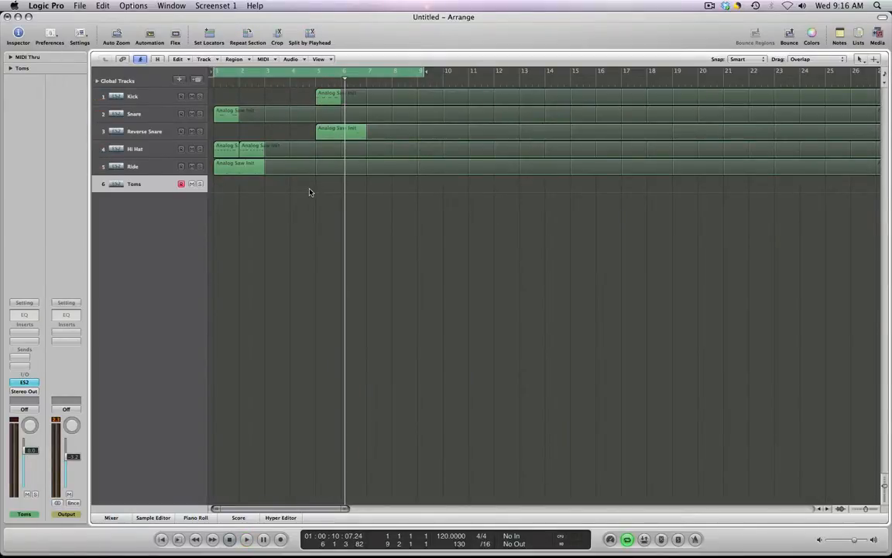
{"action": "left_click_drag", "start_coordinate": [239, 188], "coordinate": [332, 116]}
{"action": "left_click", "coordinate": [293, 187]}
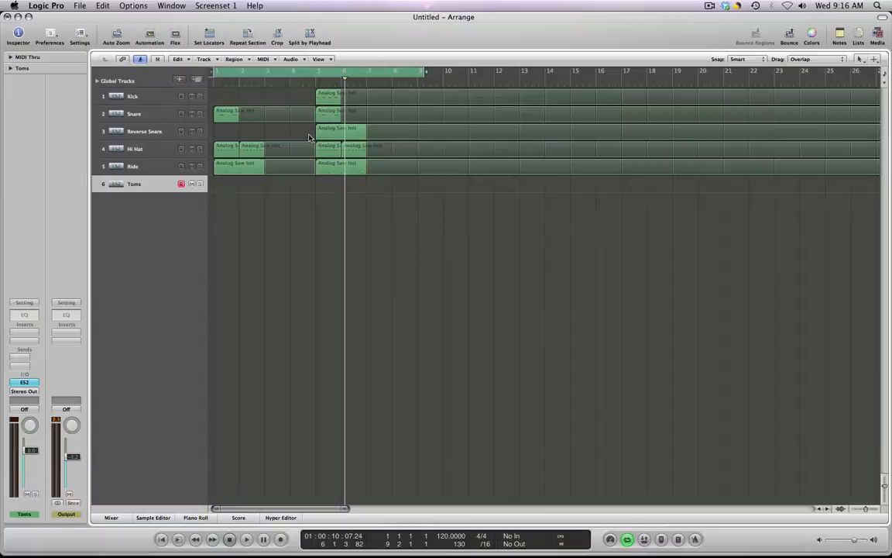
- Create an empty MIDI region at bar 4 on the Toms track and open it in an enlarged Piano Roll
{"action": "right_click", "coordinate": [303, 187]}
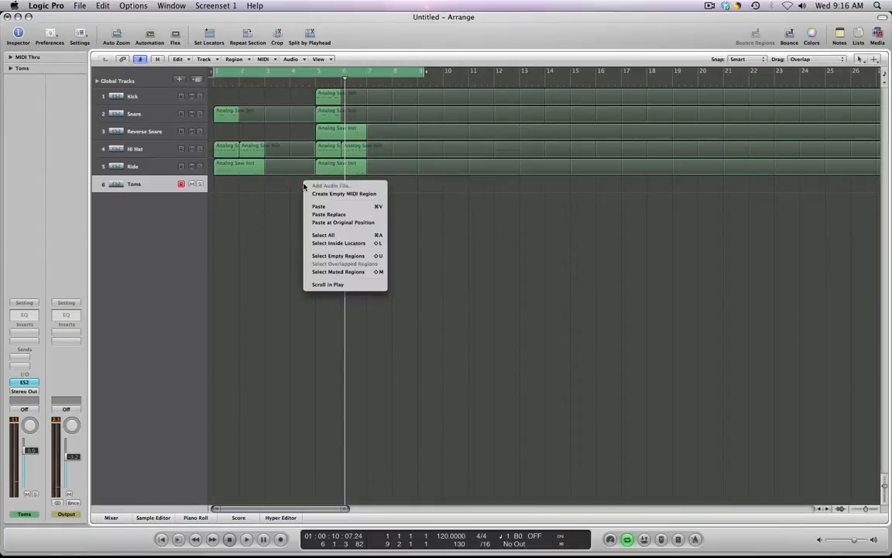
{"action": "left_click", "coordinate": [343, 195]}
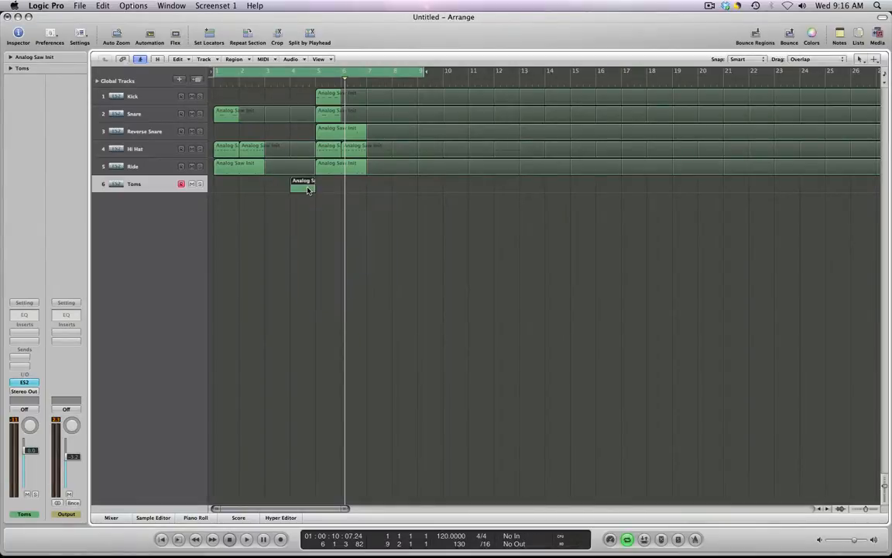
{"action": "double_click", "coordinate": [302, 184]}
{"action": "left_click_drag", "start_coordinate": [454, 357], "coordinate": [452, 161]}
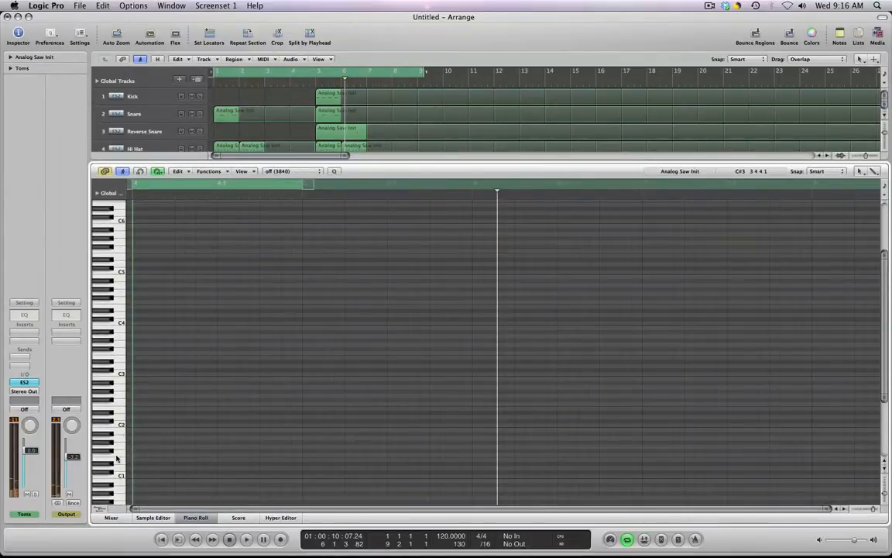
- Draw four descending pairs of short tom notes across beats 3 and 4 of bar 4
{"action": "scroll", "coordinate": [116, 459], "scroll_direction": "down", "scroll_amount": 3}
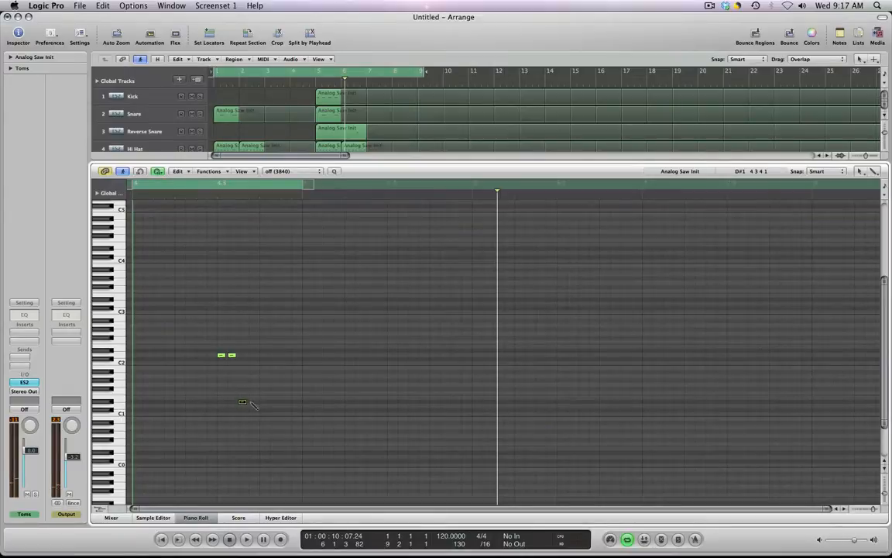
{"action": "left_click", "coordinate": [253, 401]}
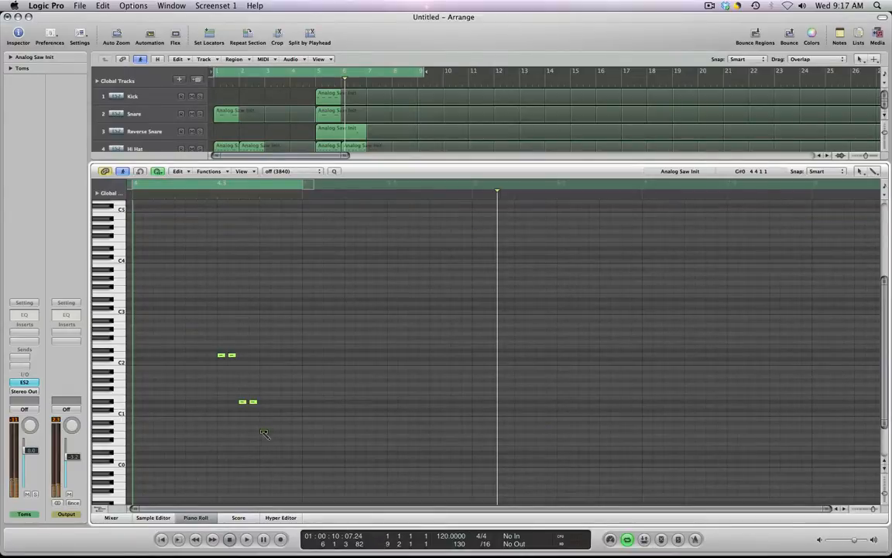
{"action": "left_click", "coordinate": [263, 432]}
{"action": "left_click", "coordinate": [273, 431]}
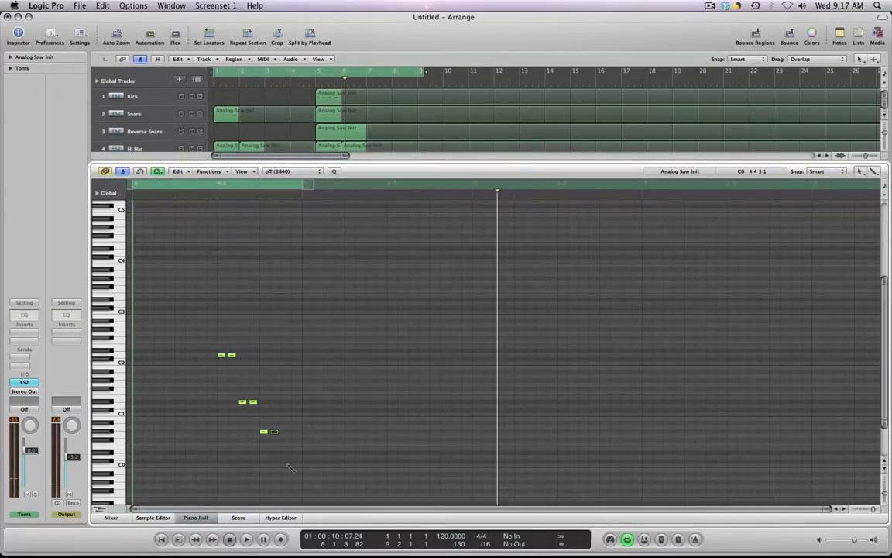
{"action": "left_click", "coordinate": [295, 466]}
- Raise the three lower tom note pairs to narrow the pitch steps of the descending fill, and audition it
{"action": "left_click_drag", "start_coordinate": [313, 478], "coordinate": [264, 403]}
{"action": "left_click_drag", "start_coordinate": [290, 447], "coordinate": [288, 428]}
{"action": "key", "text": "space"}
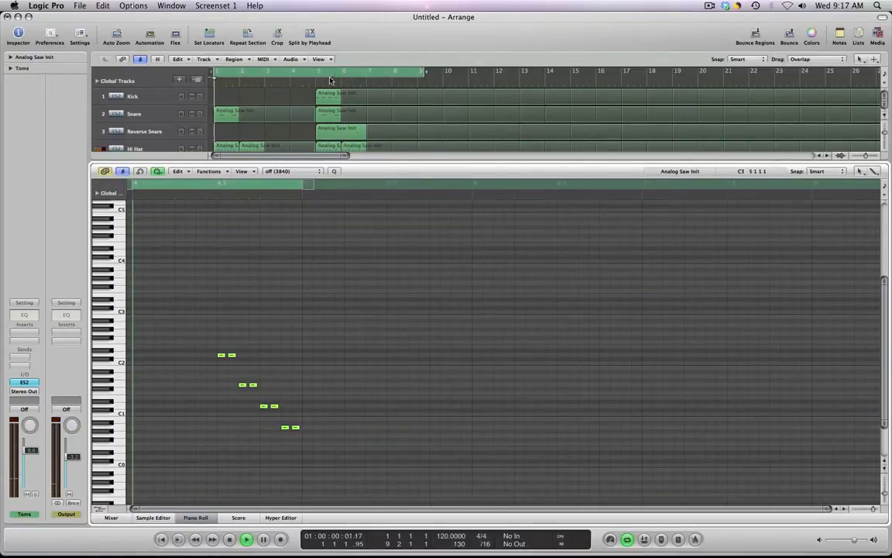
{"action": "left_click", "coordinate": [301, 83]}
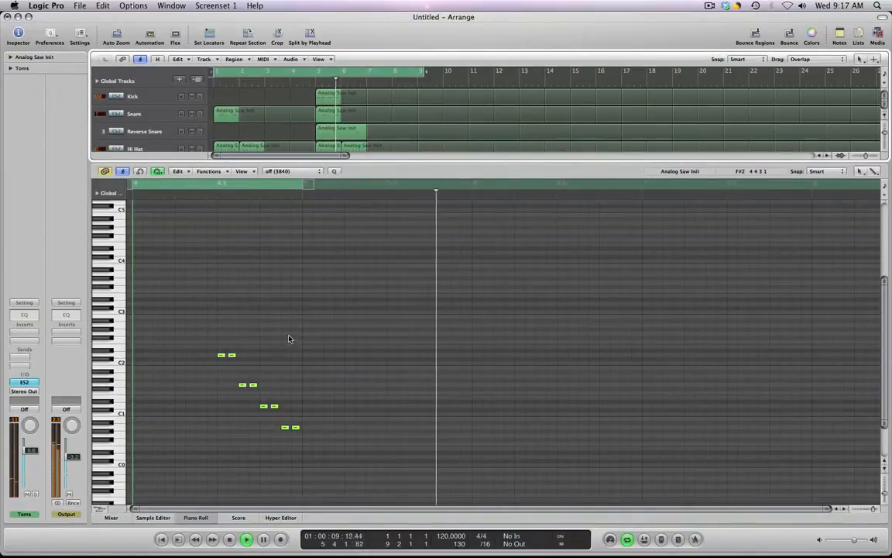
{"action": "key", "text": "space"}
- Set the cycle range from bar 4 to bar 8 and audition the tom fill
{"action": "left_click_drag", "start_coordinate": [175, 299], "coordinate": [306, 438]}
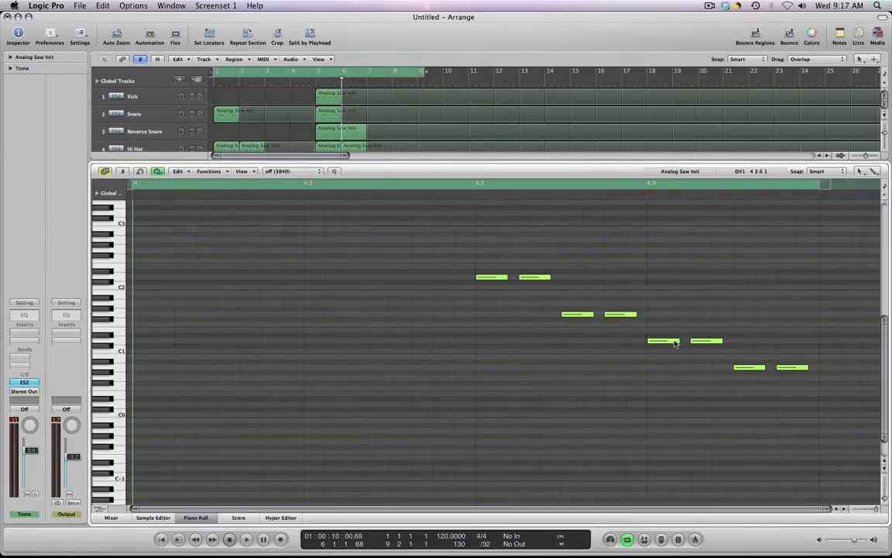
{"action": "left_click_drag", "start_coordinate": [822, 355], "coordinate": [737, 375]}
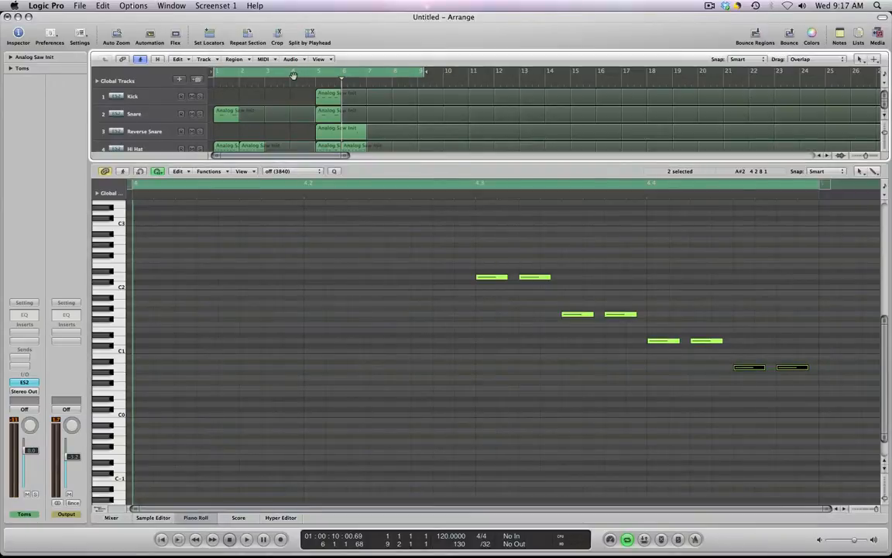
{"action": "left_click_drag", "start_coordinate": [292, 74], "coordinate": [393, 75]}
{"action": "key", "text": "space"}
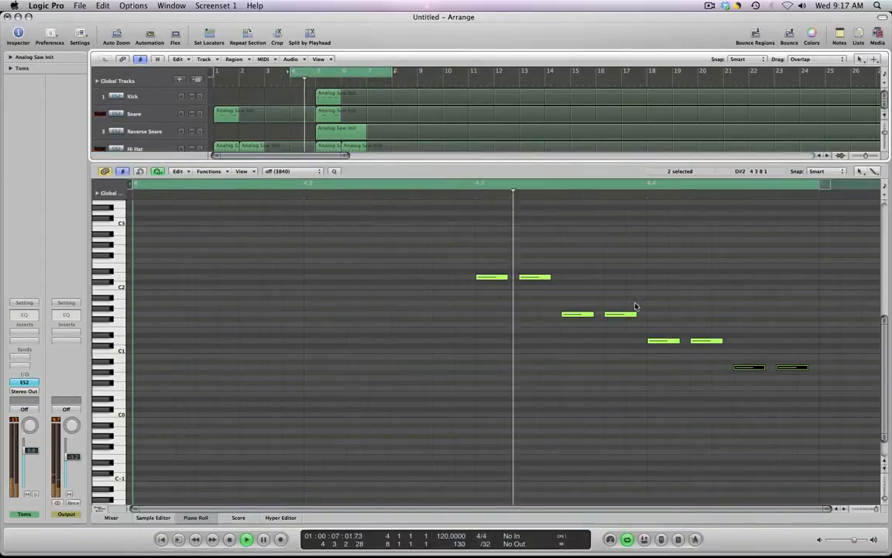
{"action": "key", "text": "space"}
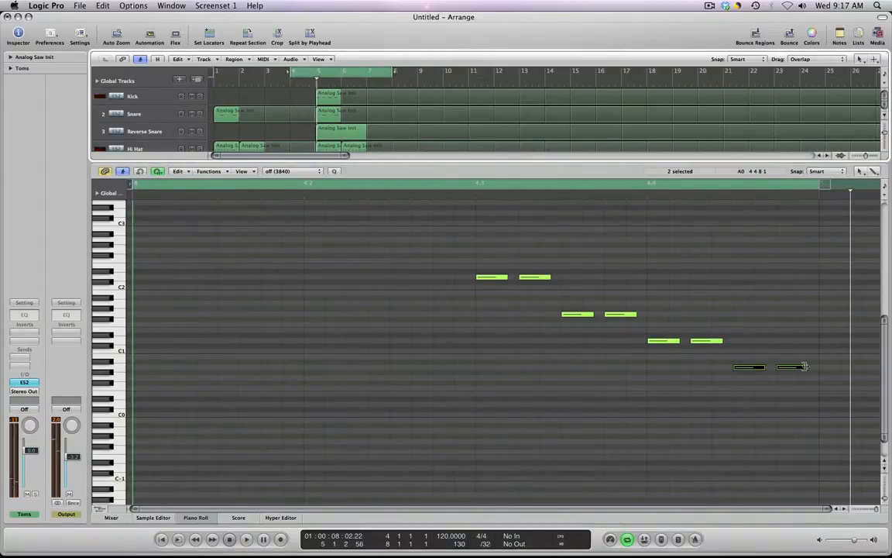
- Shorten the two lowest tom notes to half length, duplicate each into the gap after it and audition the fill
{"action": "left_click_drag", "start_coordinate": [805, 367], "coordinate": [782, 370]}
{"action": "key", "text": "space"}
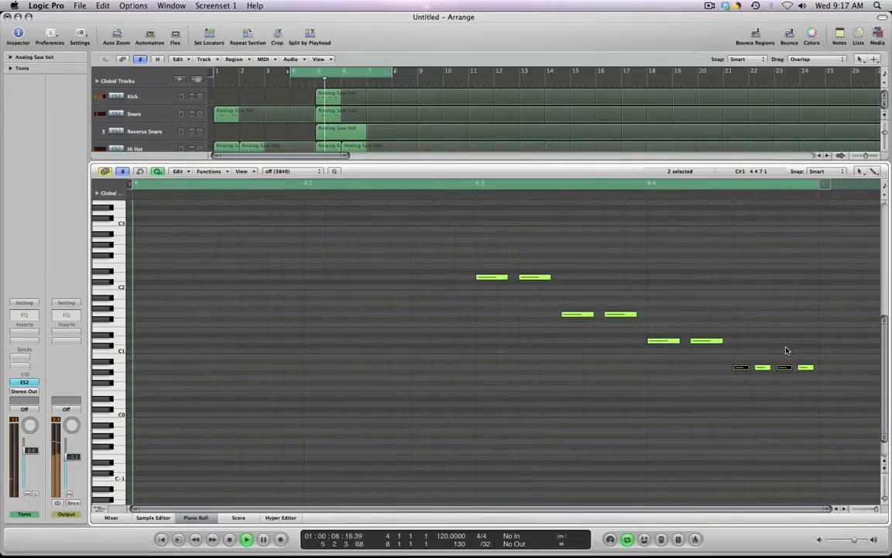
{"action": "key", "text": "space"}
- Raise the last three short tom notes to the pitches of the earlier pairs, forming an ascending run, and audition it
{"action": "left_click_drag", "start_coordinate": [782, 367], "coordinate": [783, 316]}
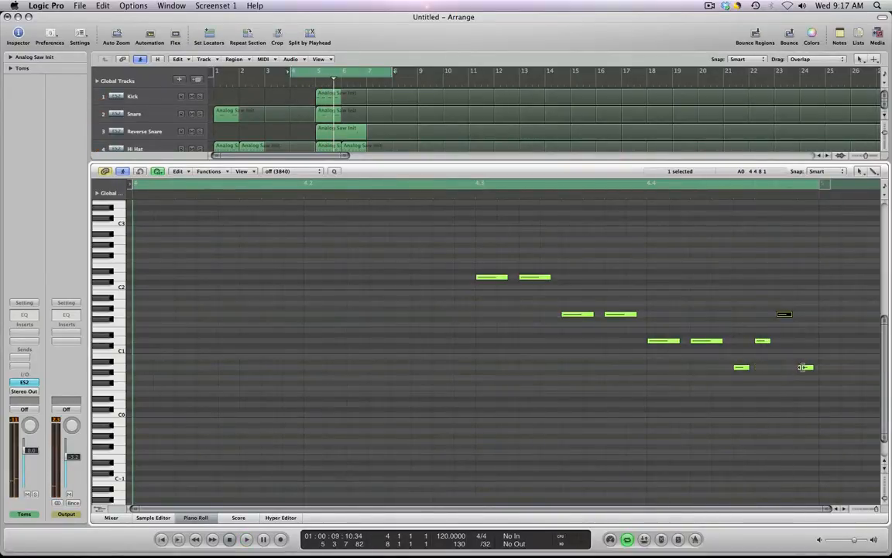
{"action": "left_click_drag", "start_coordinate": [805, 369], "coordinate": [805, 277]}
{"action": "key", "text": "space"}
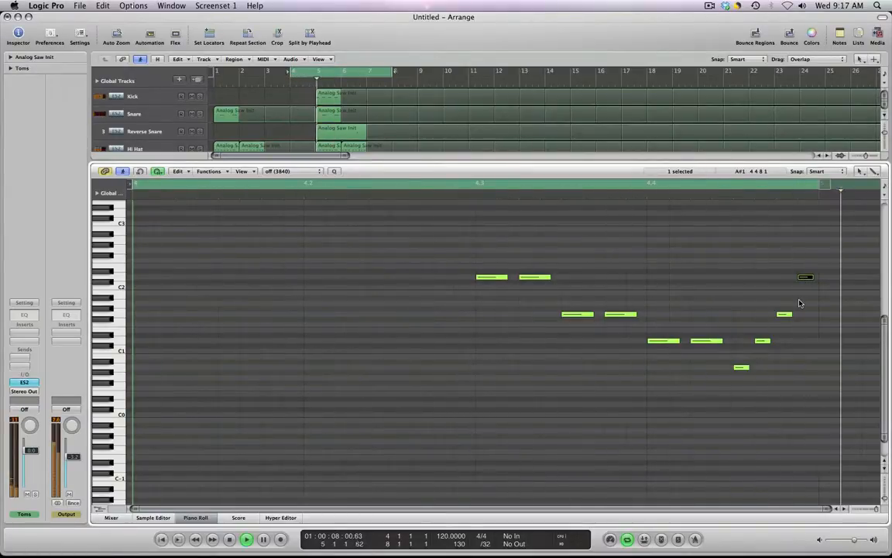
{"action": "key", "text": "space"}
{"action": "left_click", "coordinate": [807, 309]}
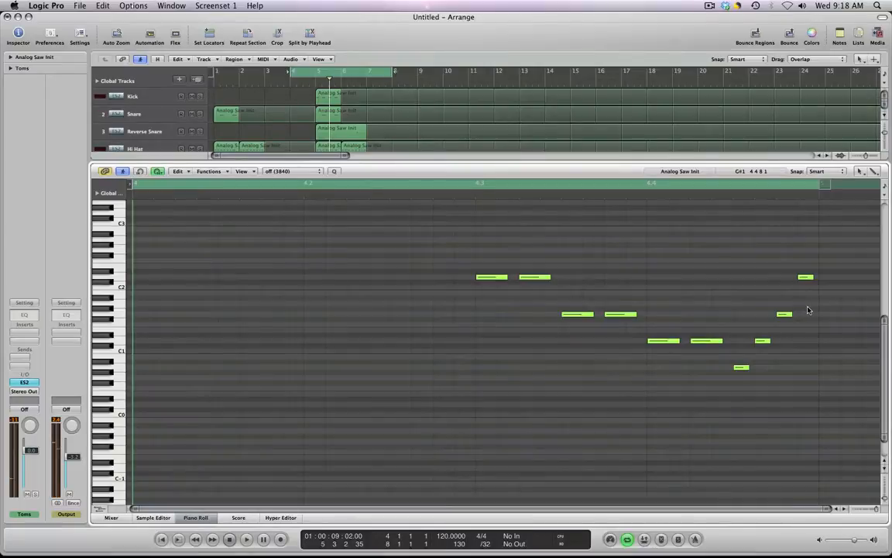
- Lengthen the last four ascending tom notes together so that they overlap one another
{"action": "key", "text": "p"}
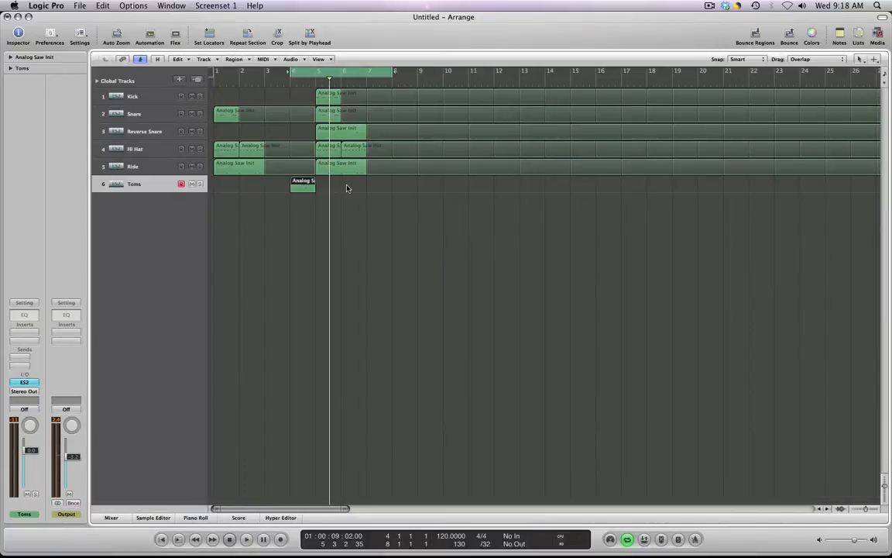
{"action": "key", "text": "p"}
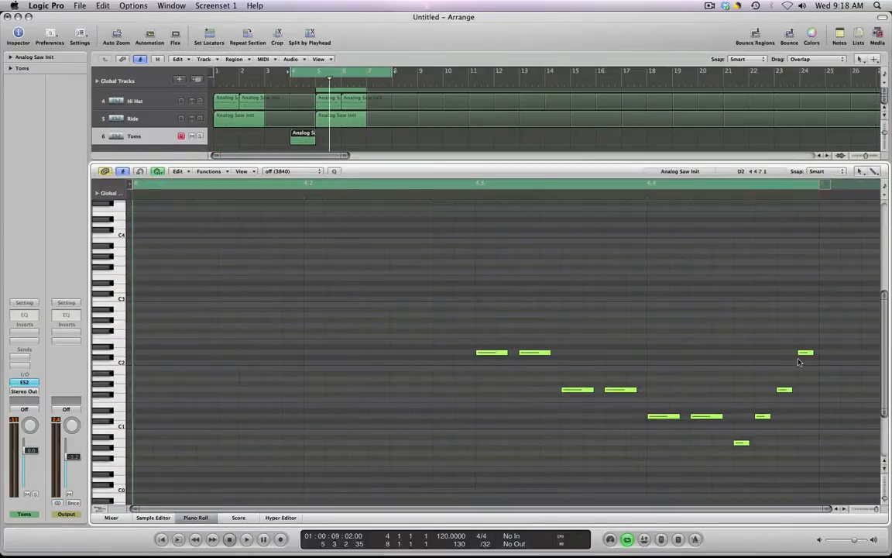
{"action": "left_click_drag", "start_coordinate": [818, 335], "coordinate": [775, 443]}
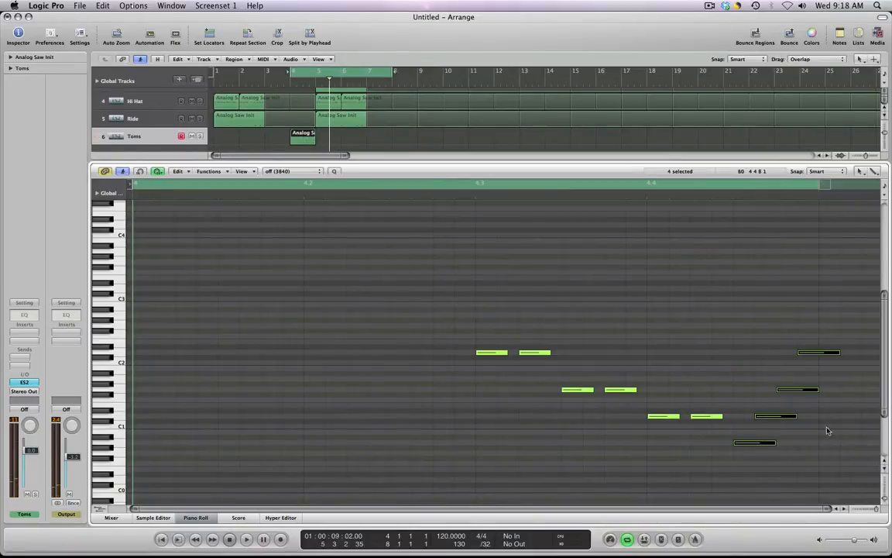
- Shorten the last, highest tom note so it ends at the region's end, audition the fill and close the note editor
{"action": "left_click", "coordinate": [827, 431]}
{"action": "left_click_drag", "start_coordinate": [838, 352], "coordinate": [818, 355]}
{"action": "key", "text": "space"}
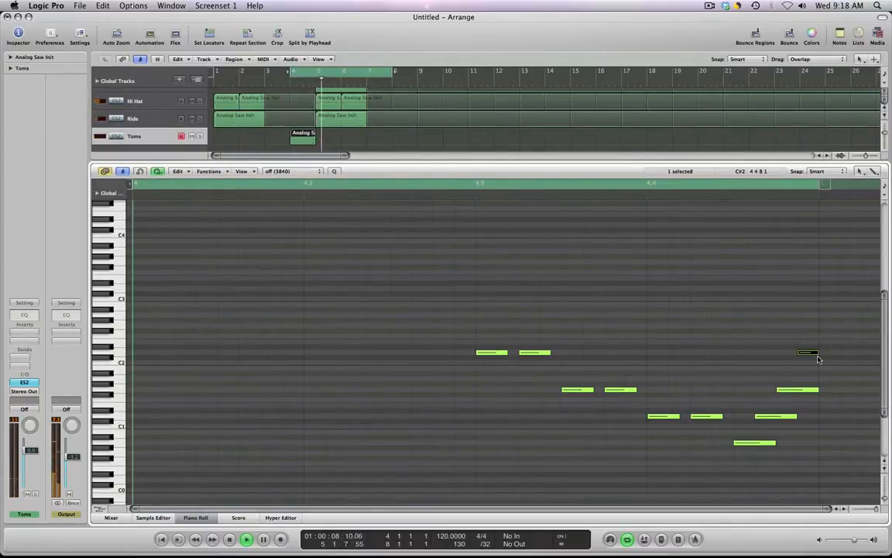
{"action": "key", "text": "space"}
{"action": "left_click", "coordinate": [828, 366]}
{"action": "key", "text": "p"}
{"action": "left_click", "coordinate": [401, 203]}
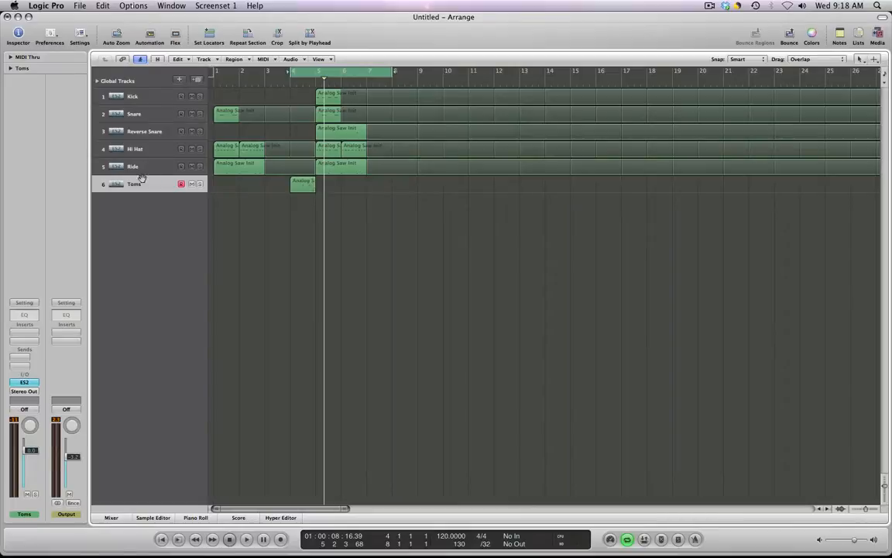
- Create one more software instrument track and name it Crash
{"action": "left_click", "coordinate": [179, 79]}
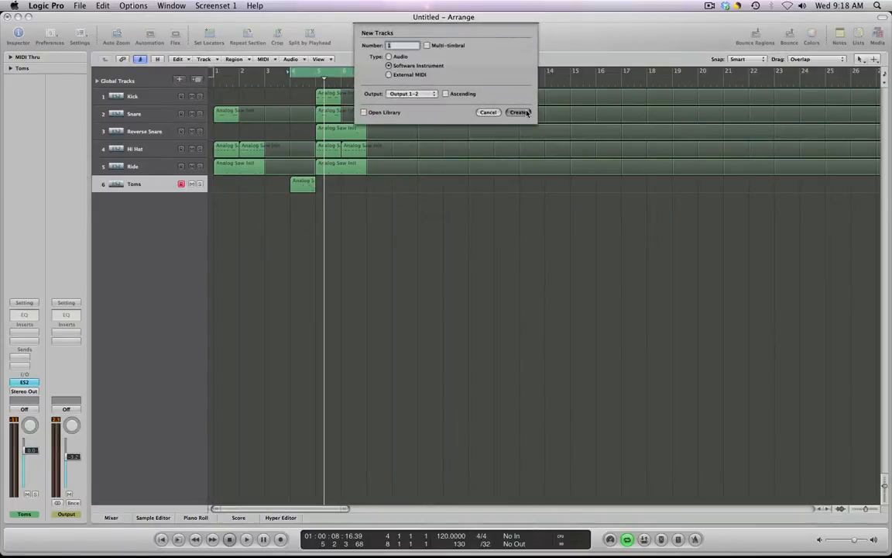
{"action": "left_click", "coordinate": [527, 113]}
{"action": "double_click", "coordinate": [134, 202]}
{"action": "type", "text": "C"}
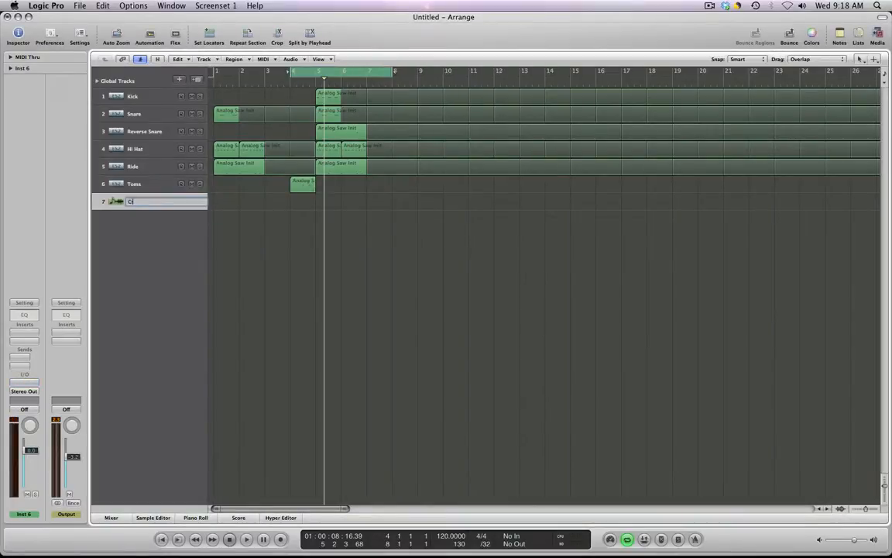
{"action": "type", "text": "rash"}
{"action": "key", "text": "Return"}
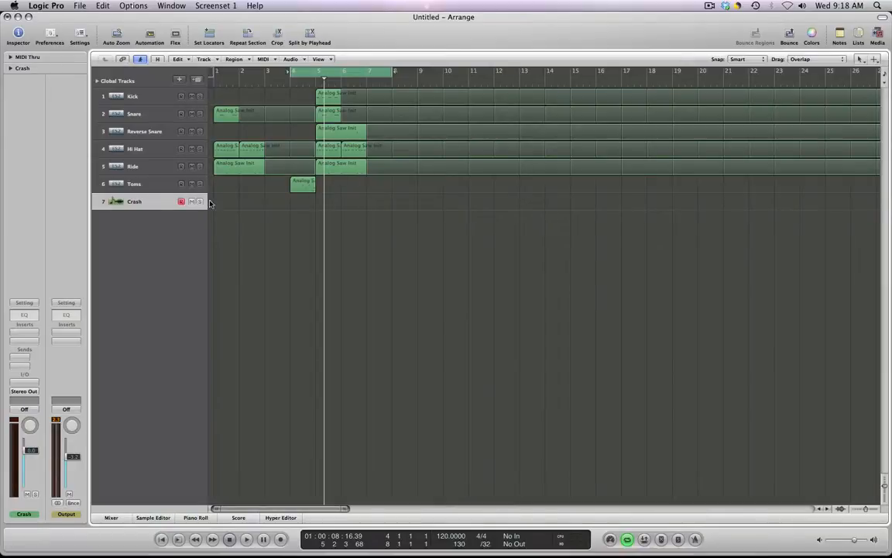
- Load the ES2 synthesizer on the Crash track with the tutorial setting Analog Saw Init
{"action": "left_click", "coordinate": [25, 378]}
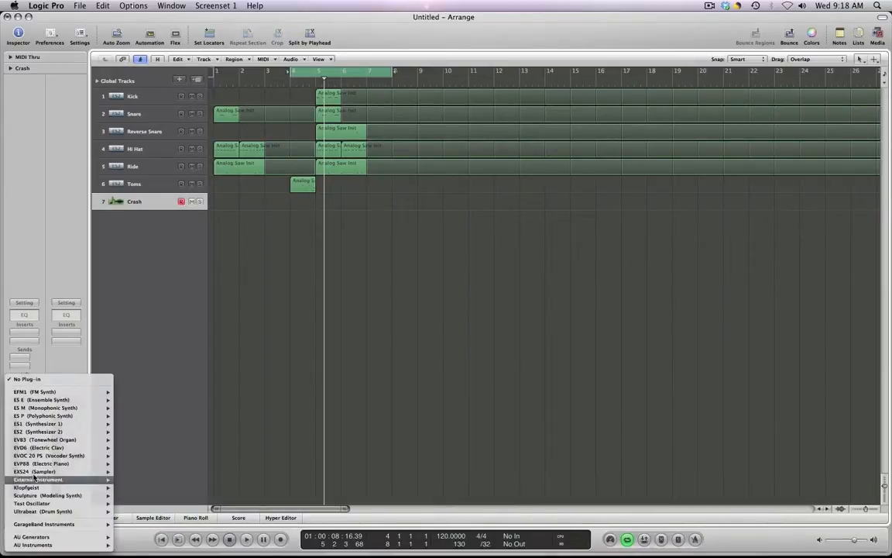
{"action": "left_click", "coordinate": [27, 432]}
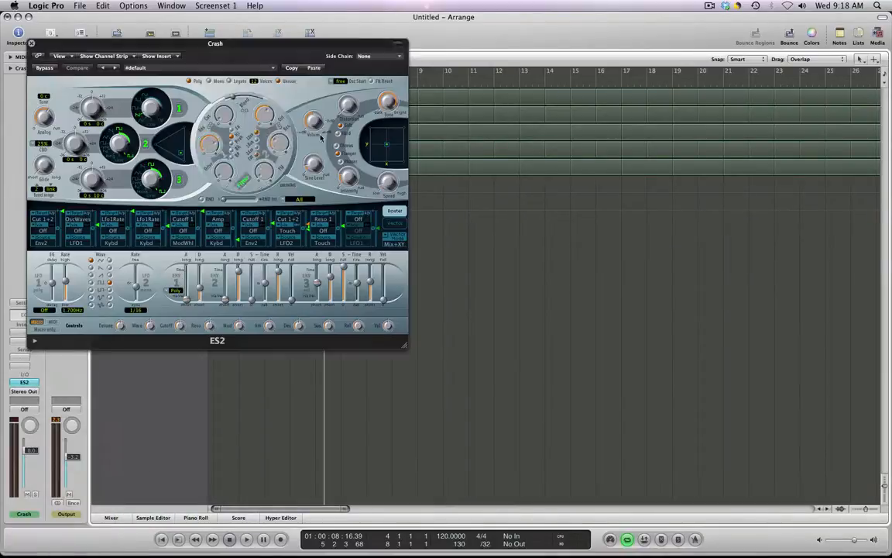
{"action": "left_click", "coordinate": [200, 68]}
{"action": "mouse_move", "coordinate": [267, 257]}
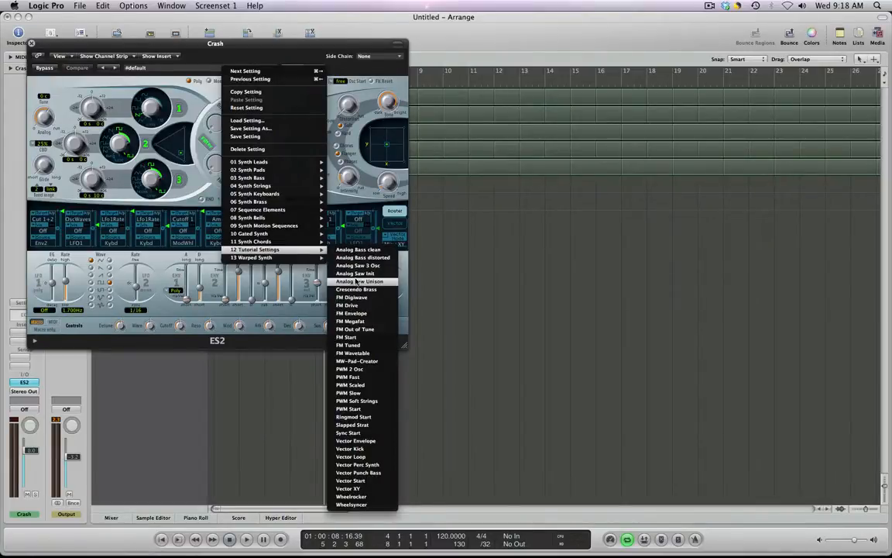
{"action": "left_click", "coordinate": [325, 251]}
- Set the targets of the first three modulation routings in the ES2 to Off
{"action": "left_click", "coordinate": [42, 226]}
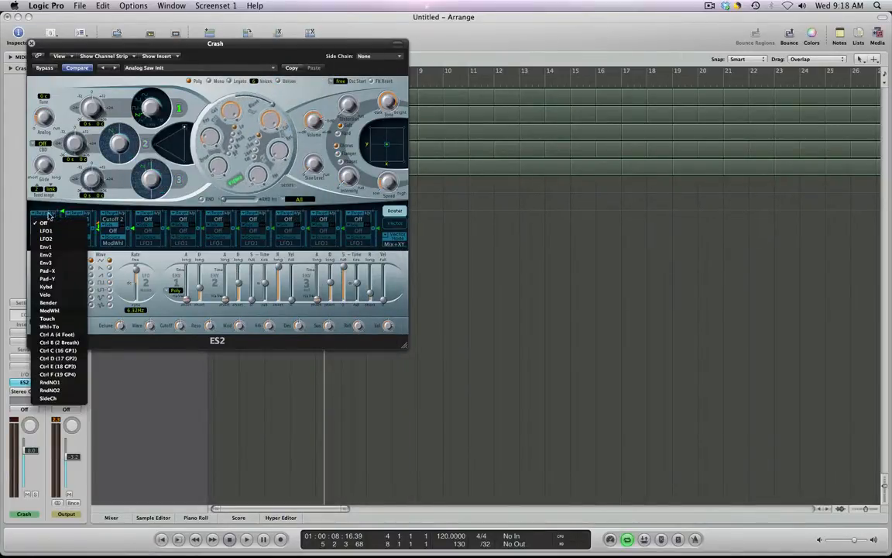
{"action": "left_click", "coordinate": [44, 220]}
{"action": "left_click", "coordinate": [43, 219]}
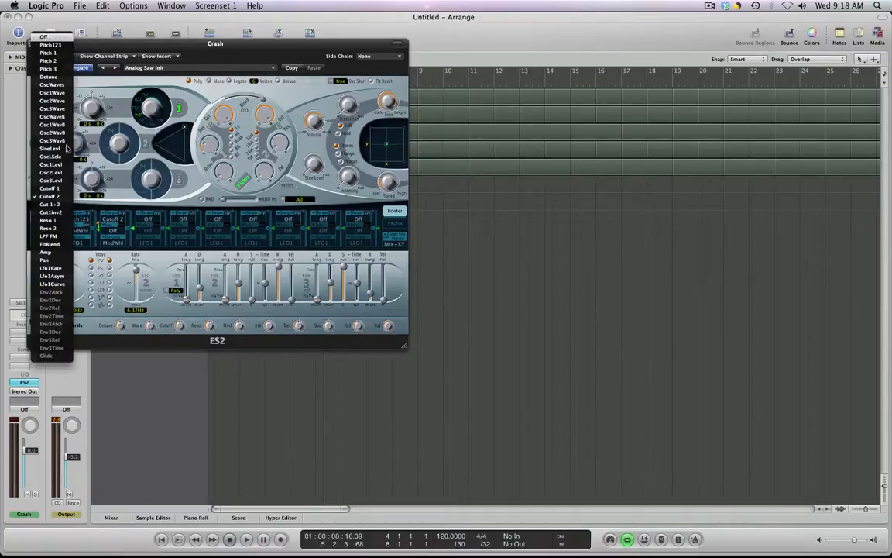
{"action": "left_click", "coordinate": [45, 33]}
{"action": "left_click", "coordinate": [77, 220]}
{"action": "left_click", "coordinate": [81, 165]}
{"action": "left_click", "coordinate": [116, 219]}
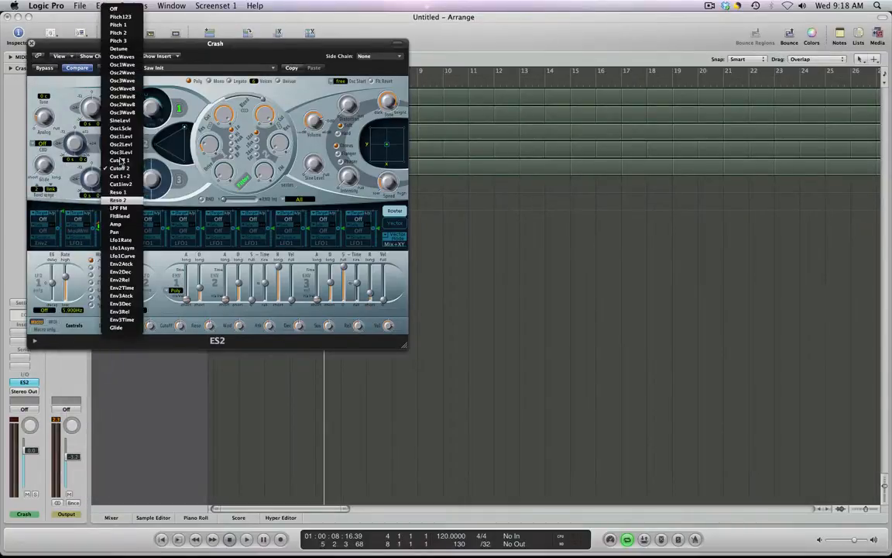
{"action": "left_click", "coordinate": [109, 10]}
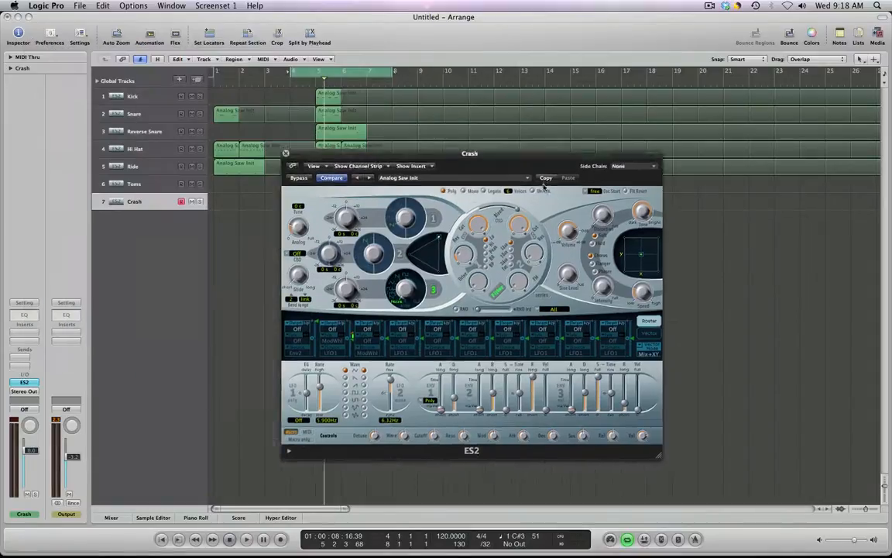
- Mix the crash to only oscillator 3's noise, remove envelope 3's sustain and shift the filter blend to filter 1
{"action": "left_click_drag", "start_coordinate": [472, 223], "coordinate": [329, 185]}
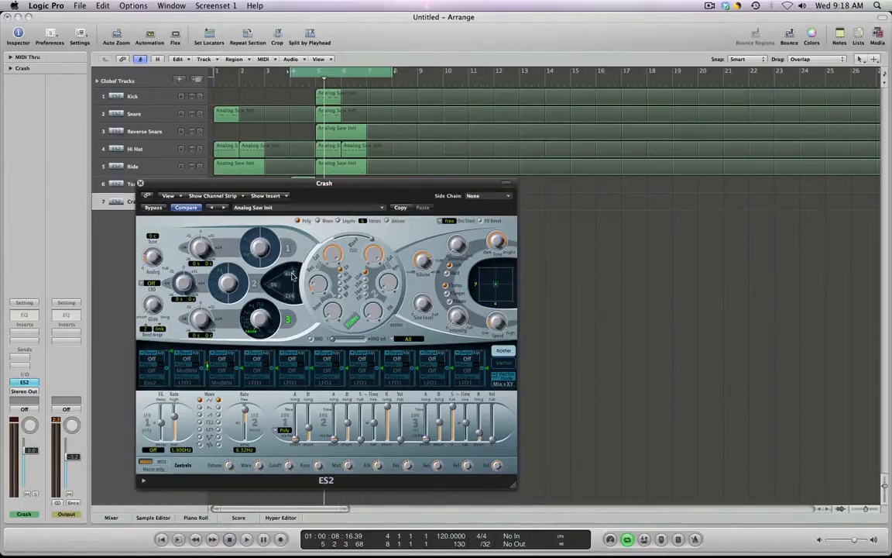
{"action": "left_click_drag", "start_coordinate": [292, 275], "coordinate": [287, 293]}
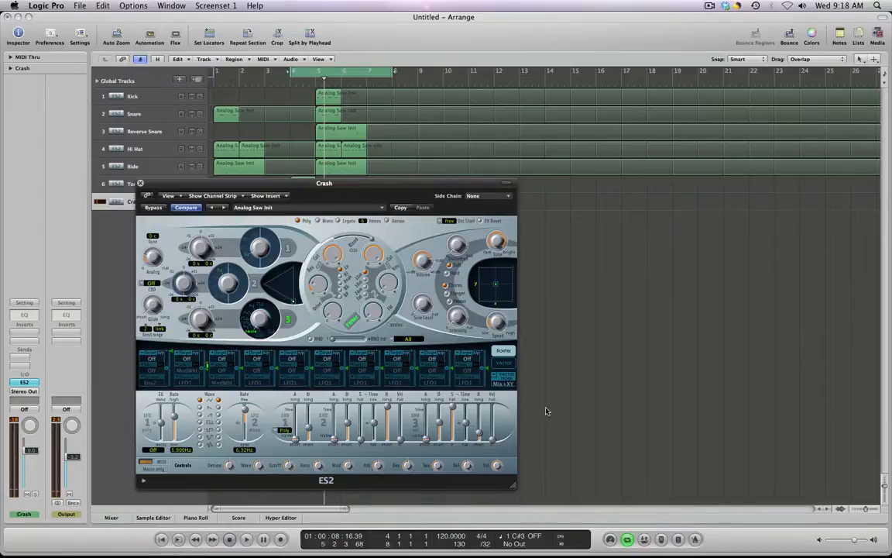
{"action": "mouse_move", "coordinate": [455, 410]}
{"action": "left_mouse_down"}
{"action": "mouse_move", "coordinate": [444, 426]}
{"action": "mouse_move", "coordinate": [446, 402]}
{"action": "left_mouse_up"}
{"action": "left_click_drag", "start_coordinate": [372, 239], "coordinate": [330, 256]}
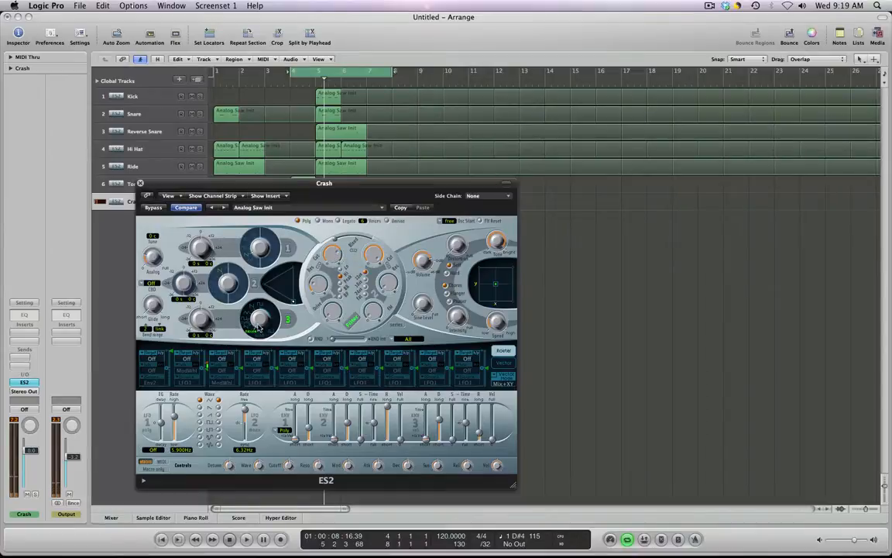
- Route LFO1 to Cut 1+2 in the first modulation slot and raise the LFO1 rate to 100 Hz
{"action": "left_click", "coordinate": [157, 368]}
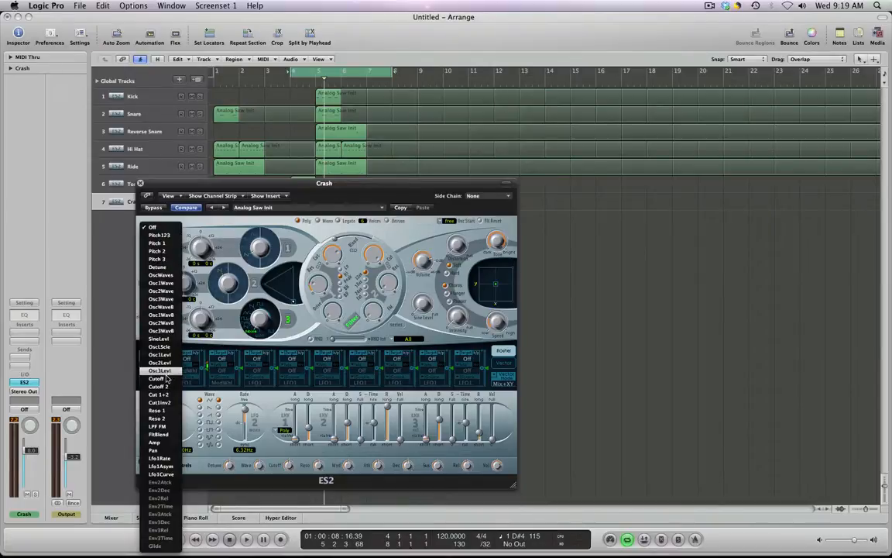
{"action": "left_click", "coordinate": [162, 394]}
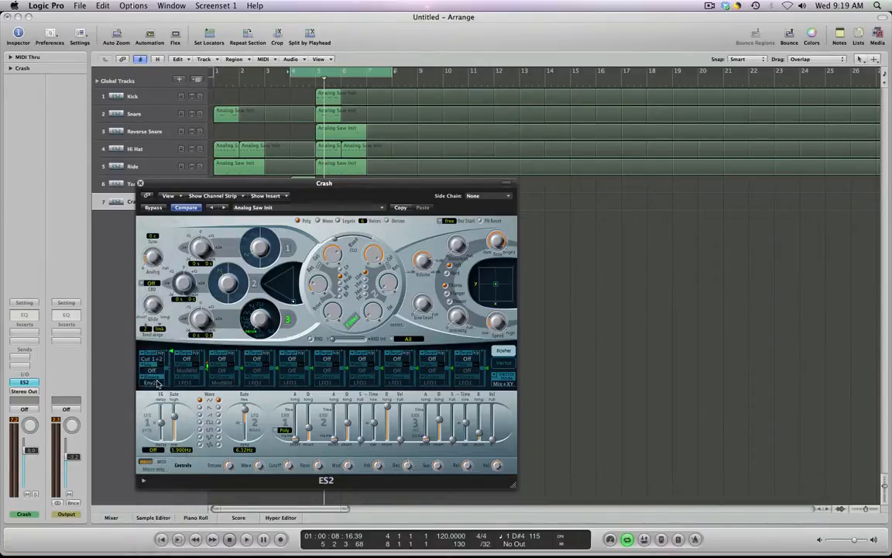
{"action": "left_click", "coordinate": [157, 382]}
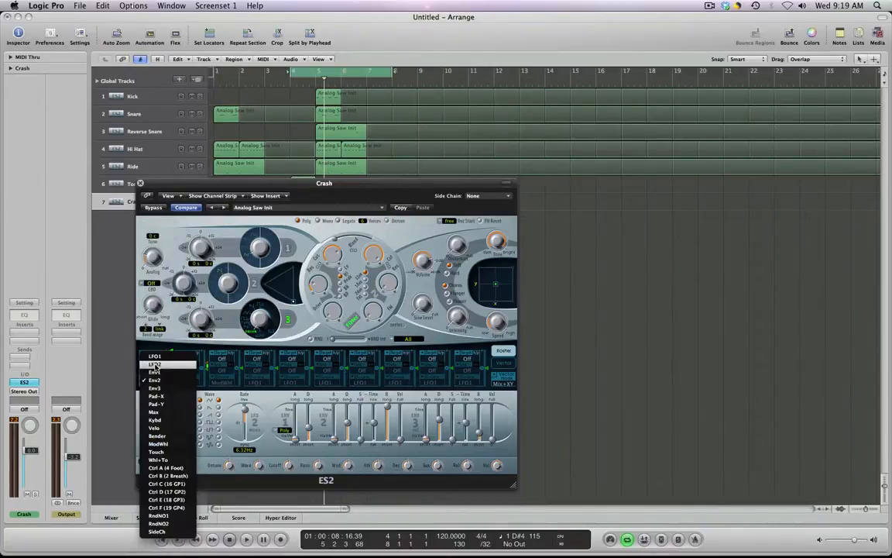
{"action": "left_click", "coordinate": [169, 424]}
{"action": "left_click_drag", "start_coordinate": [169, 425], "coordinate": [174, 405]}
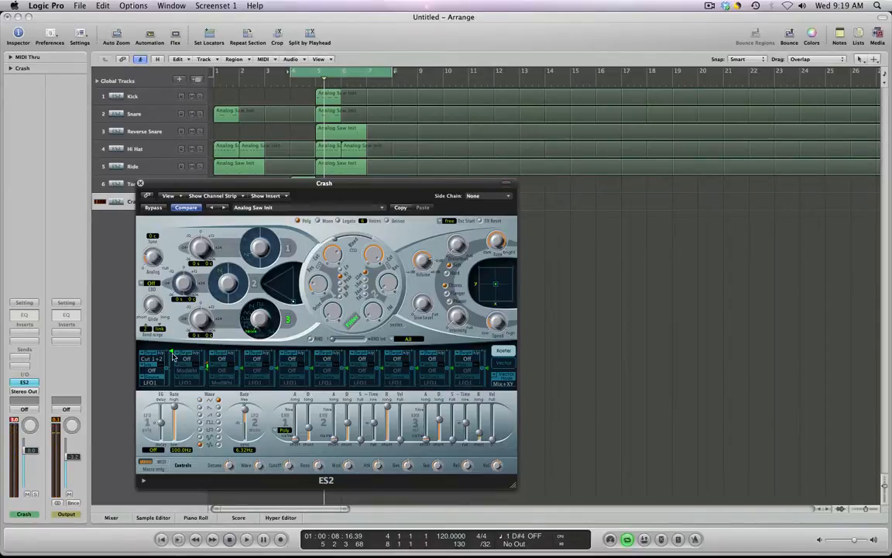
- Reduce the amount of the first modulation routing and fine-tune filter 1's cutoff
{"action": "left_click_drag", "start_coordinate": [173, 356], "coordinate": [174, 368]}
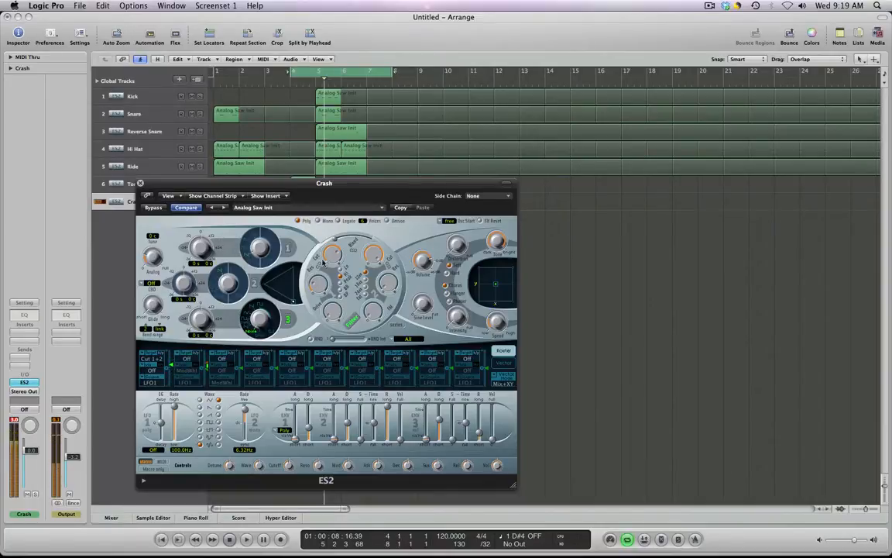
{"action": "mouse_move", "coordinate": [326, 264]}
{"action": "left_click_drag", "start_coordinate": [326, 264], "coordinate": [326, 267]}
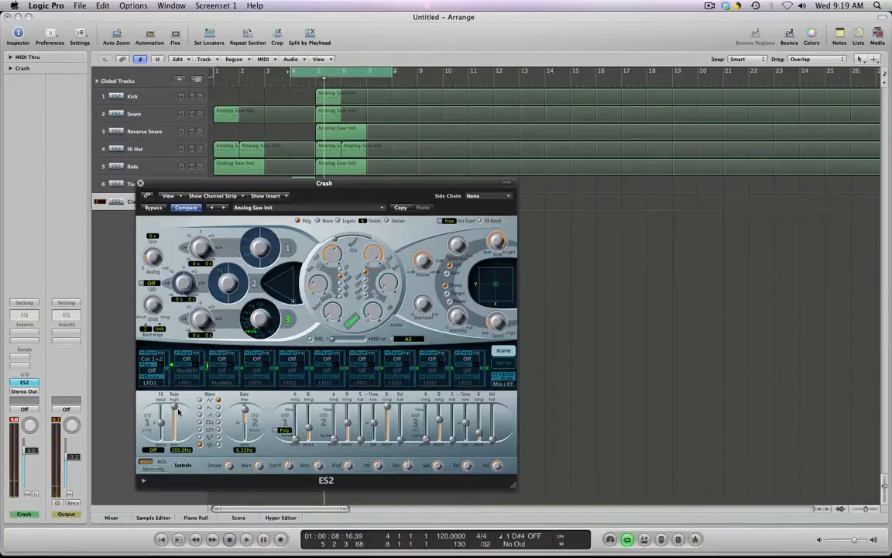
- Route LFO2 to Cut 1+2 in the second modulation slot, with its via control set to Off
{"action": "left_click", "coordinate": [187, 358]}
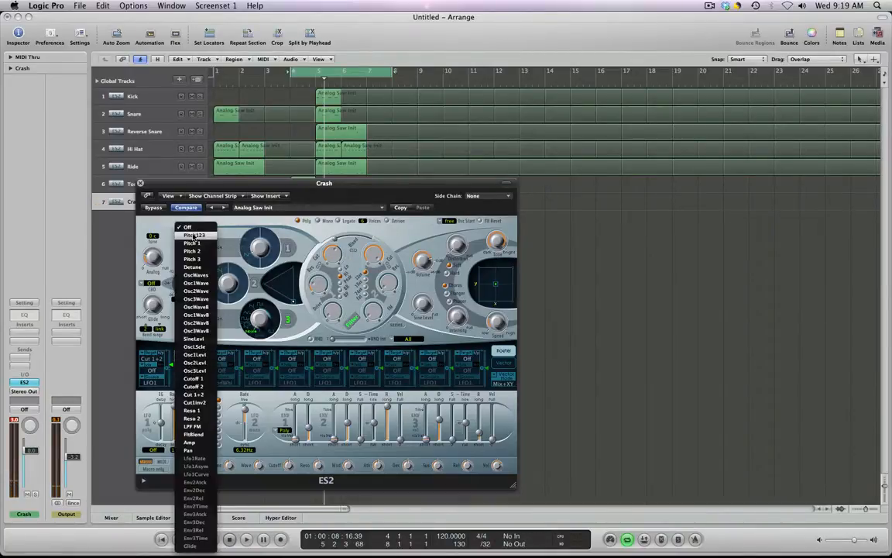
{"action": "left_click", "coordinate": [192, 354]}
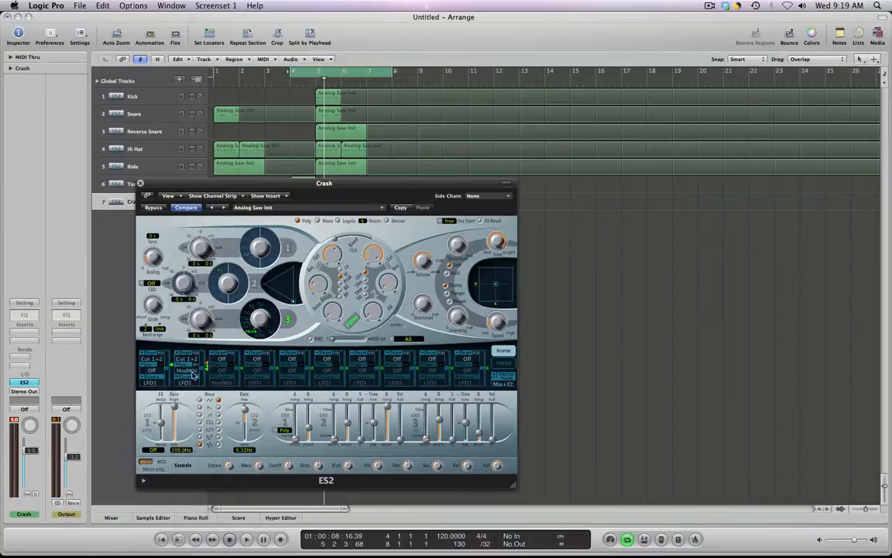
{"action": "left_click", "coordinate": [192, 372]}
{"action": "left_click", "coordinate": [193, 372]}
{"action": "left_click", "coordinate": [194, 382]}
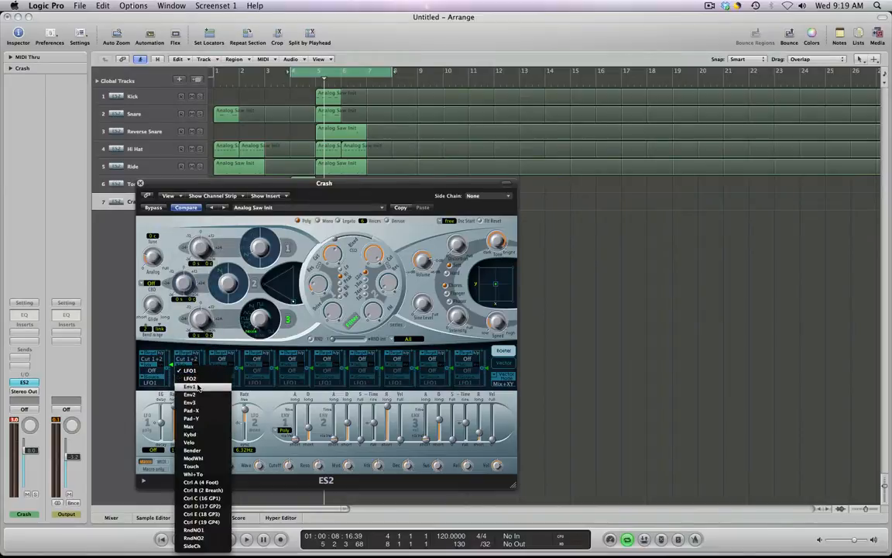
{"action": "left_click", "coordinate": [193, 370]}
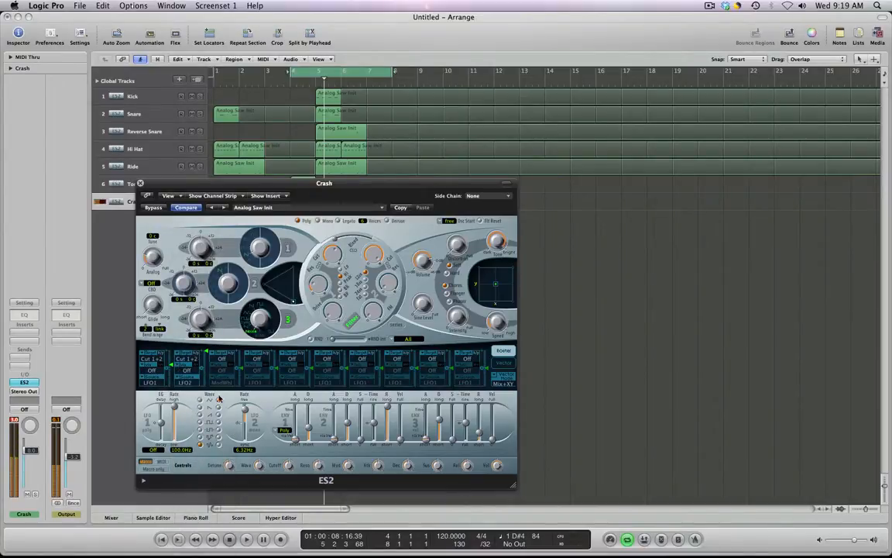
- Set the LFO2 rate to 20 Hz and lower the second routing's amount, comparing the sound with that routing bypassed
{"action": "left_click_drag", "start_coordinate": [246, 409], "coordinate": [246, 403]}
{"action": "left_click_drag", "start_coordinate": [205, 355], "coordinate": [205, 368]}
{"action": "left_click", "coordinate": [194, 354]}
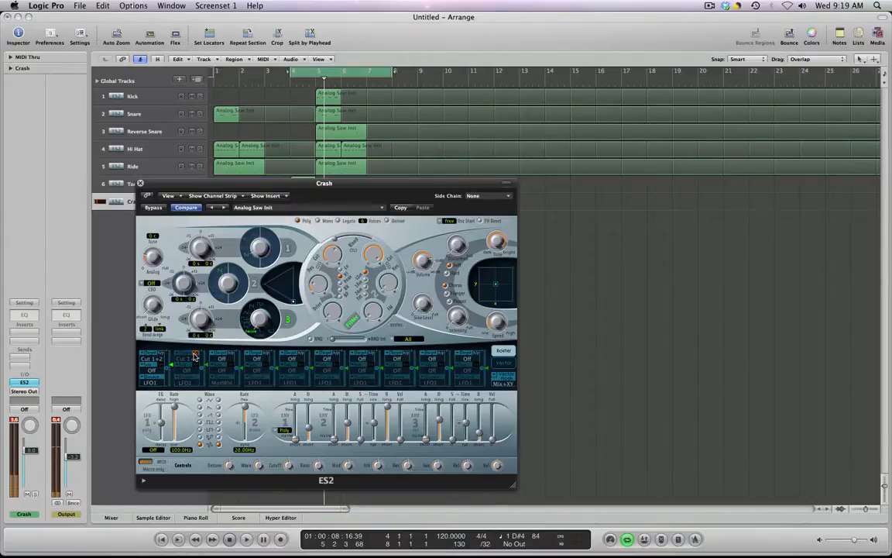
{"action": "left_click", "coordinate": [194, 355]}
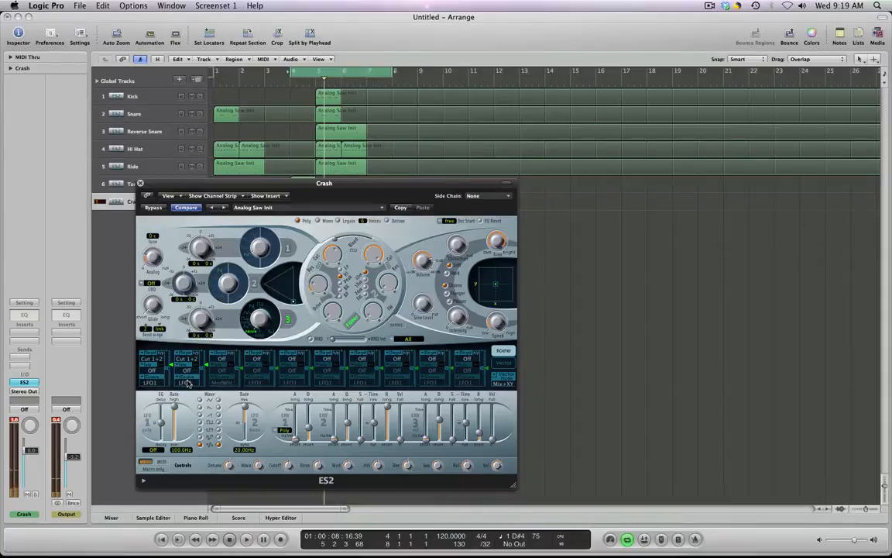
- Try LFO1 as the source of the second modulation routing and switch it back to LFO2
{"action": "left_click", "coordinate": [187, 382]}
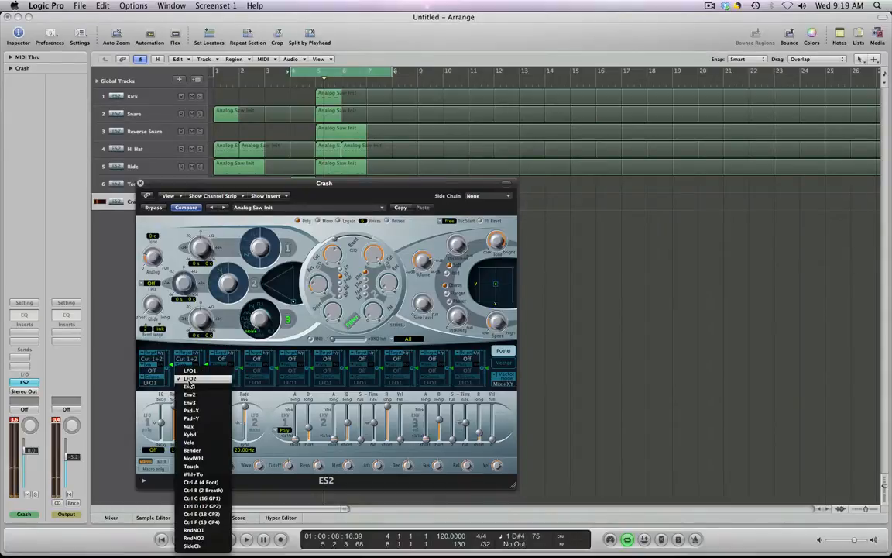
{"action": "left_click", "coordinate": [190, 372]}
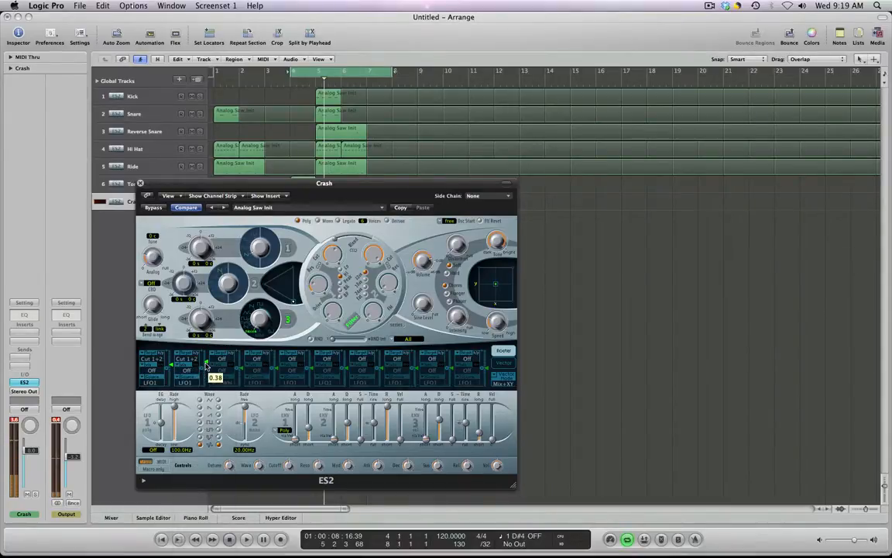
{"action": "left_click", "coordinate": [187, 383]}
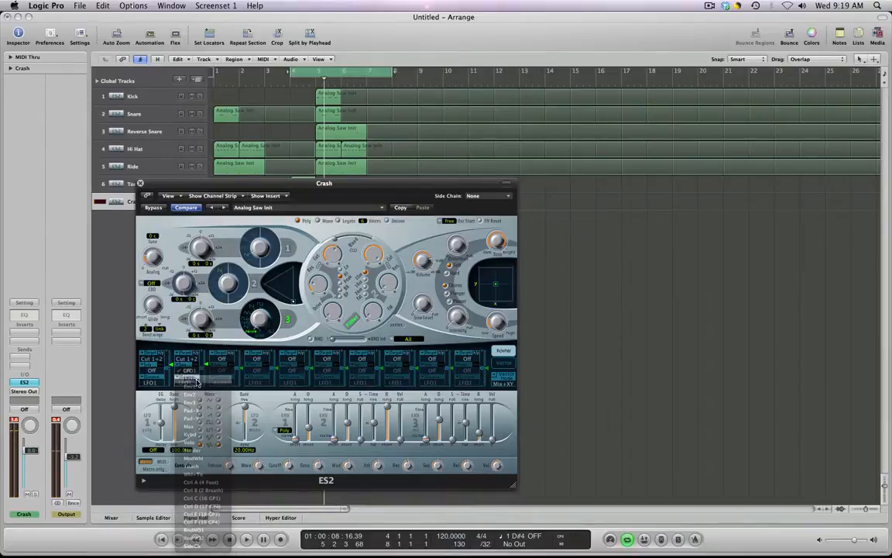
{"action": "left_click", "coordinate": [190, 379]}
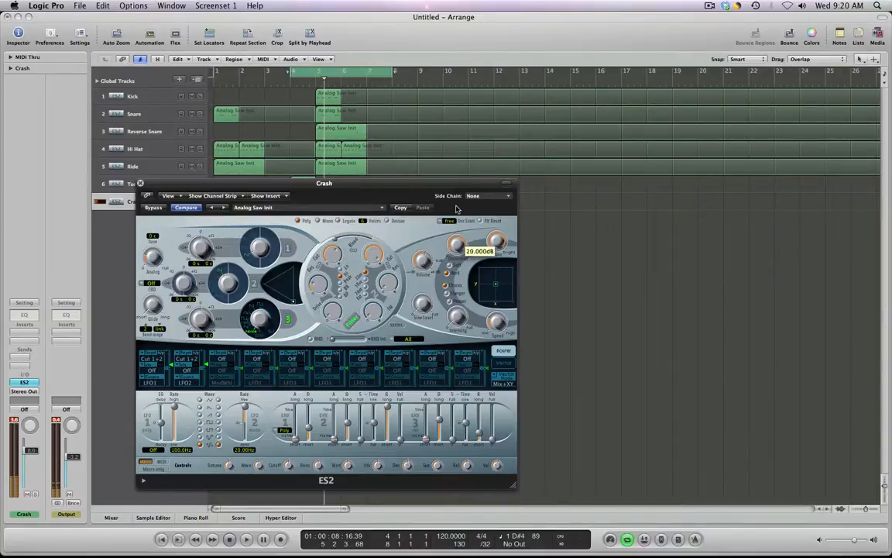
- Turn the Hard distortion down and give the crash a low-intensity Flanger effect
{"action": "left_click_drag", "start_coordinate": [457, 209], "coordinate": [457, 264]}
{"action": "left_click_drag", "start_coordinate": [455, 318], "coordinate": [447, 298]}
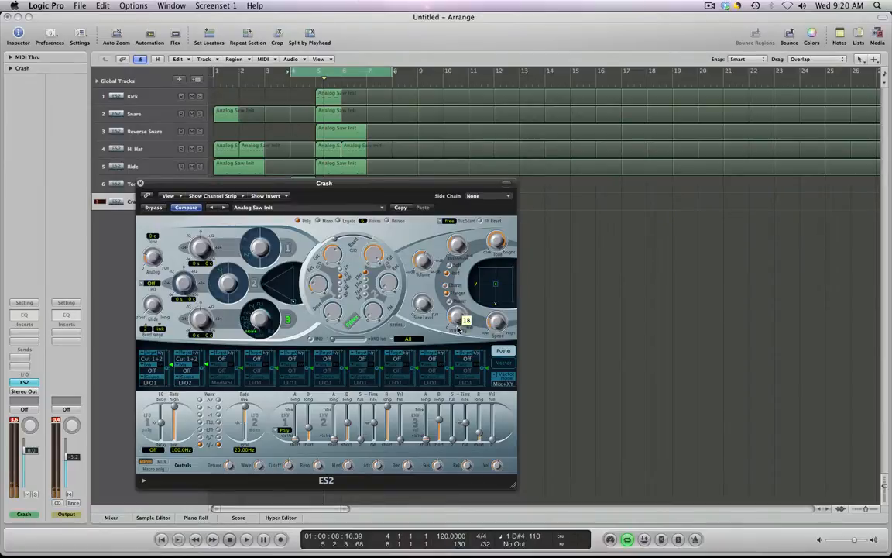
- Enable Unison and experiment with the sine level of the crash sound
{"action": "left_click_drag", "start_coordinate": [420, 304], "coordinate": [416, 263]}
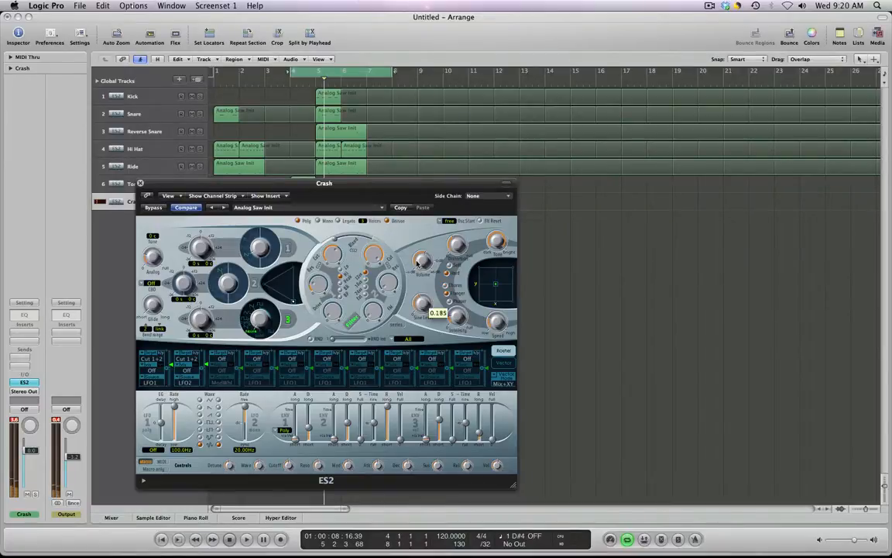
{"action": "left_click_drag", "start_coordinate": [424, 324], "coordinate": [426, 324]}
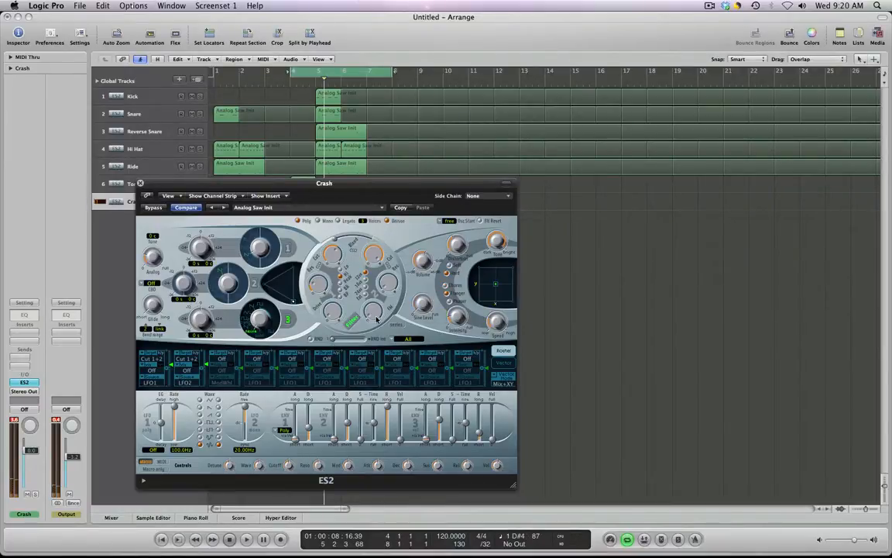
- Adjust envelope 3's decay slightly, try raising filter 2's FM amount and return it to 0
{"action": "left_click", "coordinate": [443, 422]}
{"action": "left_click_drag", "start_coordinate": [443, 425], "coordinate": [444, 424]}
{"action": "left_click_drag", "start_coordinate": [375, 312], "coordinate": [376, 275]}
{"action": "left_click_drag", "start_coordinate": [375, 237], "coordinate": [378, 339]}
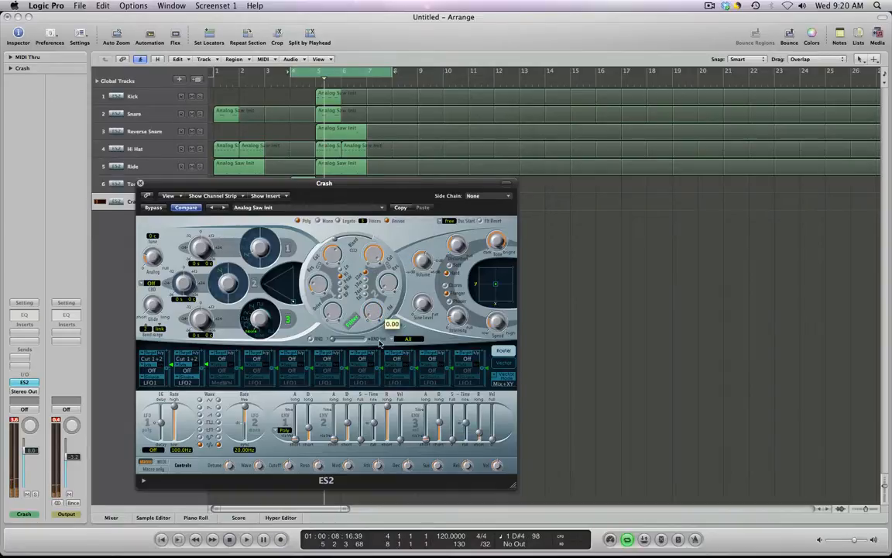
- Raise filter 1's drive and set its resonance to about 0.62 in the crash sound
{"action": "left_click_drag", "start_coordinate": [331, 313], "coordinate": [328, 263]}
{"action": "left_click_drag", "start_coordinate": [431, 263], "coordinate": [385, 252]}
{"action": "left_click_drag", "start_coordinate": [330, 314], "coordinate": [327, 309]}
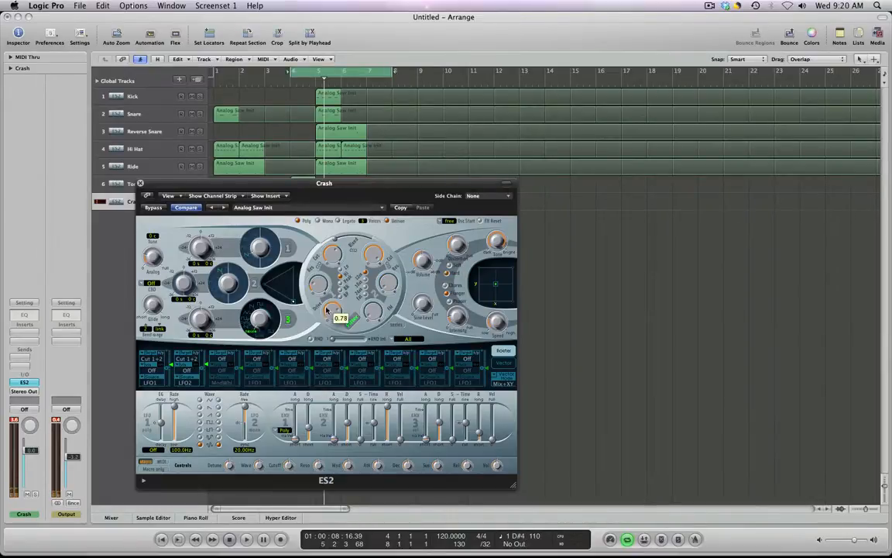
{"action": "left_click", "coordinate": [452, 316]}
{"action": "left_click_drag", "start_coordinate": [316, 287], "coordinate": [316, 273]}
- Fine-tune filter 1's cutoff together with the LFO1 and LFO2 modulation routings that target Cut 1+2
{"action": "left_click", "coordinate": [331, 251]}
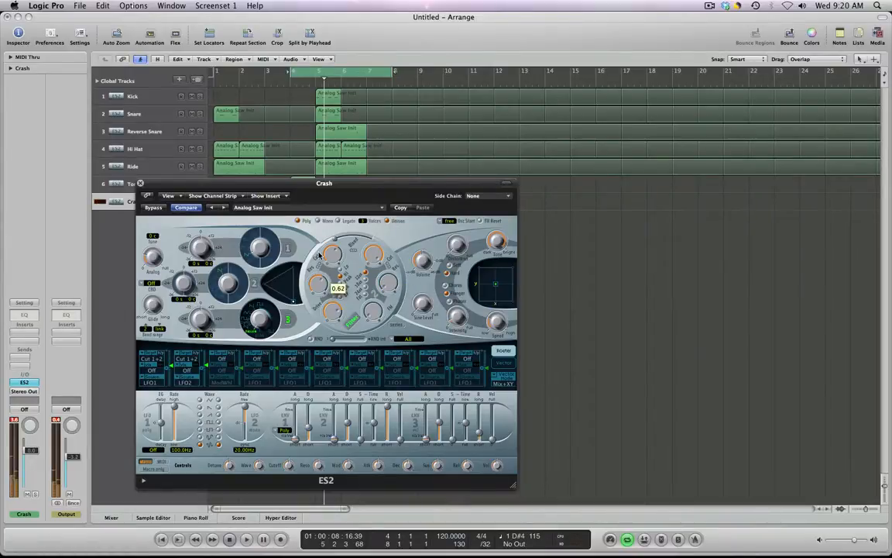
{"action": "mouse_move", "coordinate": [318, 255]}
{"action": "left_mouse_down"}
{"action": "mouse_move", "coordinate": [318, 242]}
{"action": "mouse_move", "coordinate": [318, 255]}
{"action": "left_mouse_up"}
{"action": "left_click_drag", "start_coordinate": [171, 367], "coordinate": [206, 371]}
{"action": "left_click_drag", "start_coordinate": [331, 256], "coordinate": [341, 266]}
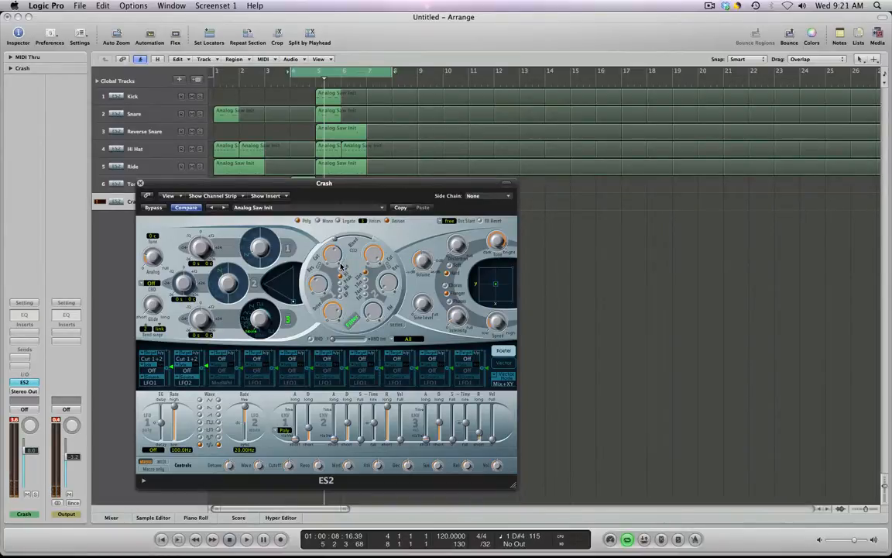
- Switch the crash's vector mode from Mix+XY to Off and move the oscillator mix point to oscillator 3
{"action": "left_click", "coordinate": [503, 382]}
{"action": "left_click", "coordinate": [507, 350]}
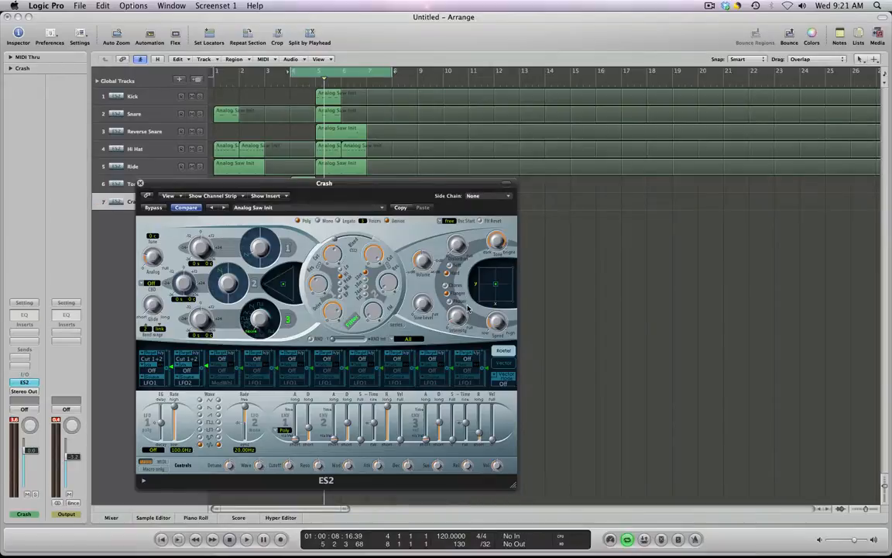
{"action": "left_click_drag", "start_coordinate": [284, 284], "coordinate": [295, 304]}
- Readjust filter 1's drive, set the crash's volume to -6.5 dB and move the instrument window clear of the regions
{"action": "left_click", "coordinate": [334, 253]}
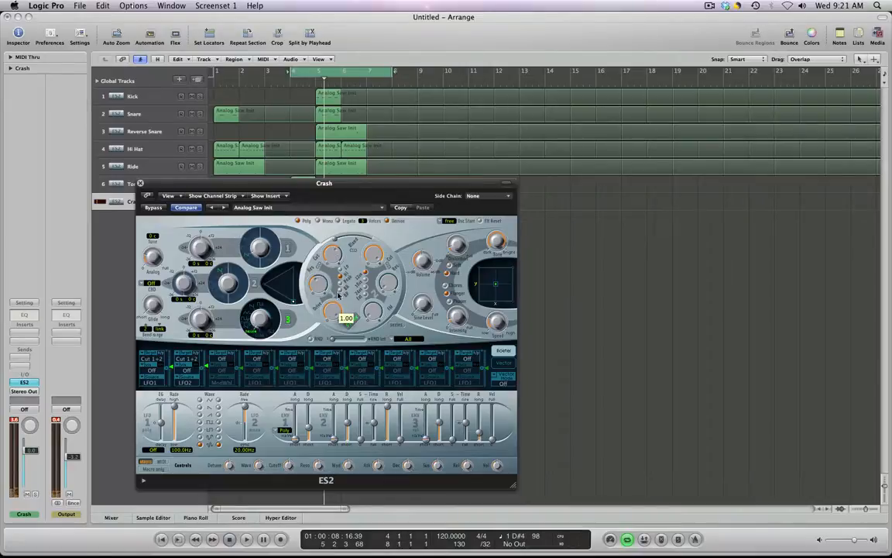
{"action": "left_click_drag", "start_coordinate": [338, 294], "coordinate": [361, 368]}
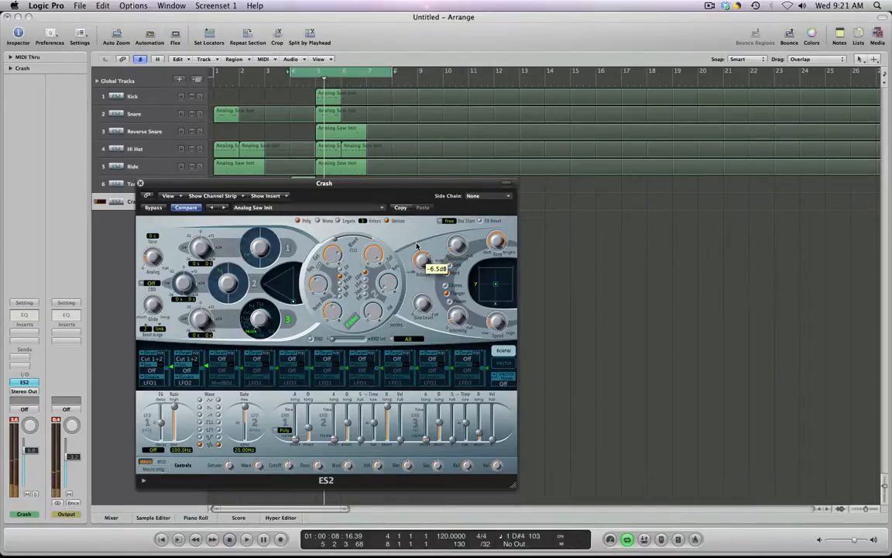
{"action": "left_click_drag", "start_coordinate": [341, 180], "coordinate": [658, 173]}
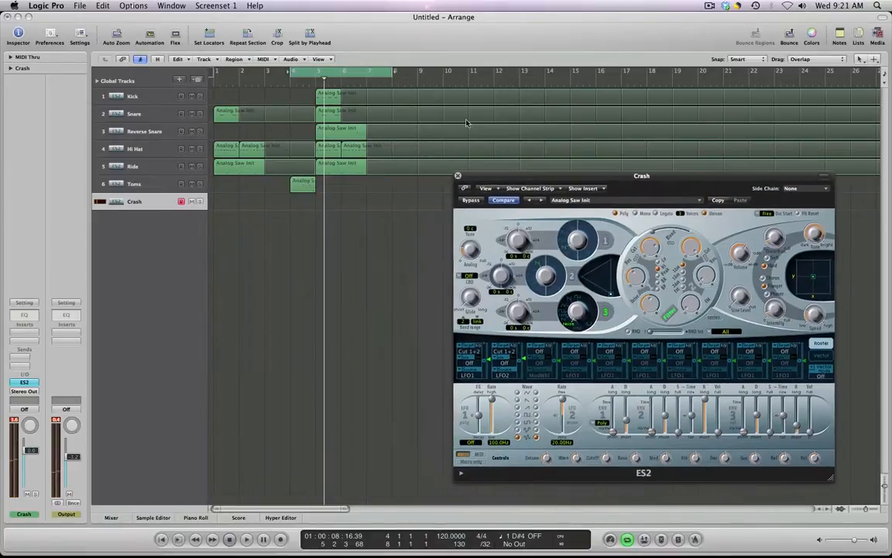
- Move the cycle range to bars 5–9 and create an empty MIDI region at bar 5 on the Crash track, opened for editing
{"action": "left_click_drag", "start_coordinate": [336, 73], "coordinate": [362, 75]}
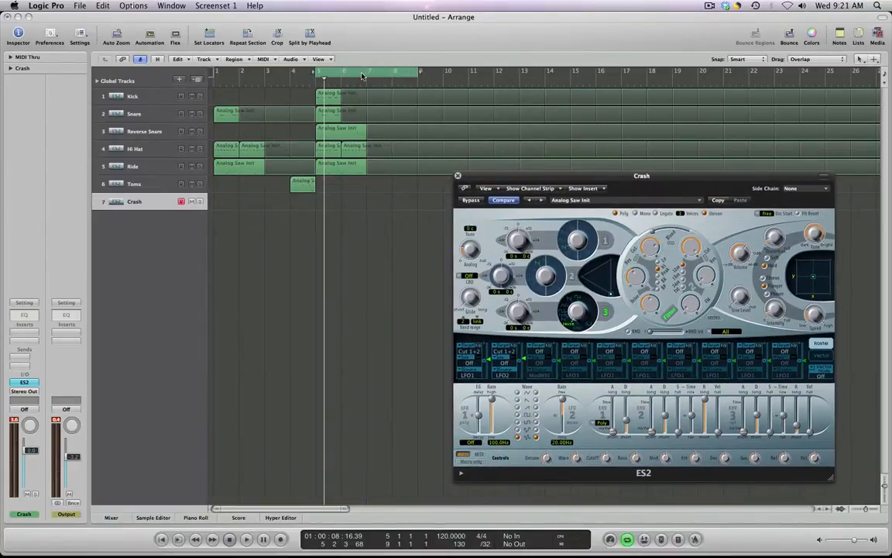
{"action": "right_click", "coordinate": [323, 202]}
{"action": "left_click", "coordinate": [339, 213]}
{"action": "double_click", "coordinate": [326, 203]}
- Enter one note just below C4 at the start of the crash region, lengthen it to about one bar and close the note editor
{"action": "left_click", "coordinate": [145, 293]}
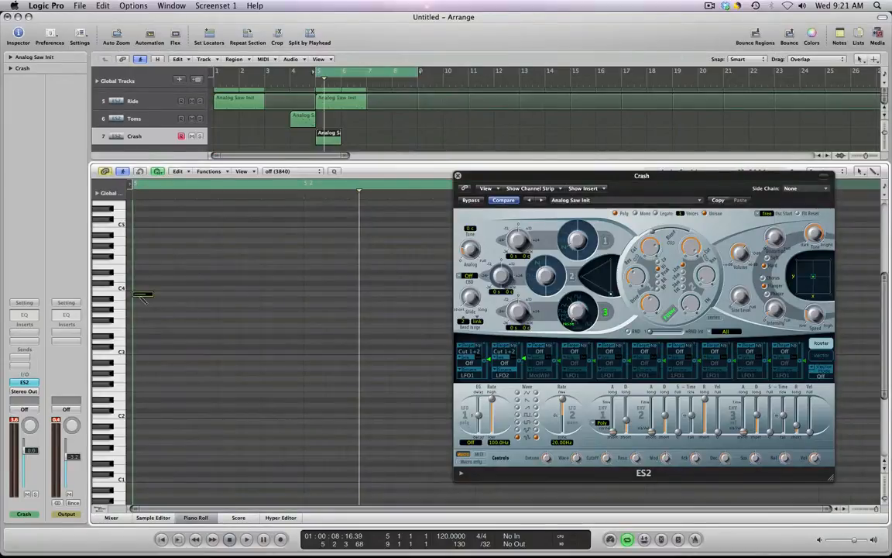
{"action": "left_click_drag", "start_coordinate": [184, 292], "coordinate": [829, 268]}
{"action": "left_click", "coordinate": [373, 269], "text": "ctrl+alt"}
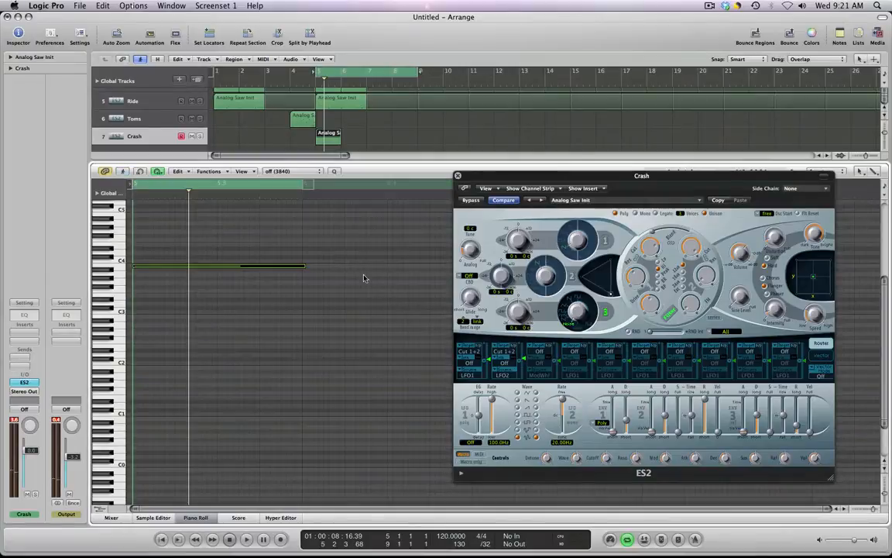
{"action": "left_click_drag", "start_coordinate": [303, 267], "coordinate": [297, 270]}
{"action": "key", "text": "p"}
- Audition the crash with the beat, close its ES2 window and lower the Crash channel fader to about -1.7 dB
{"action": "key", "text": "space"}
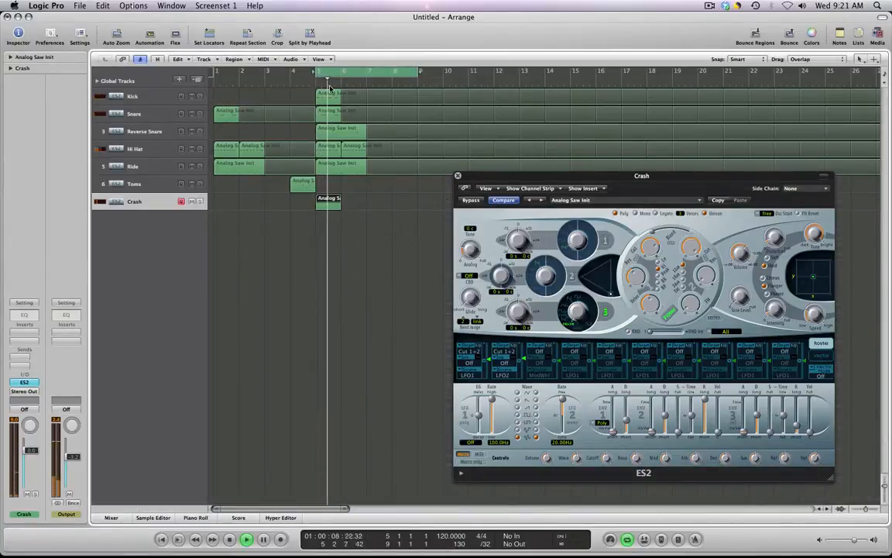
{"action": "key", "text": "space"}
{"action": "left_click", "coordinate": [458, 175]}
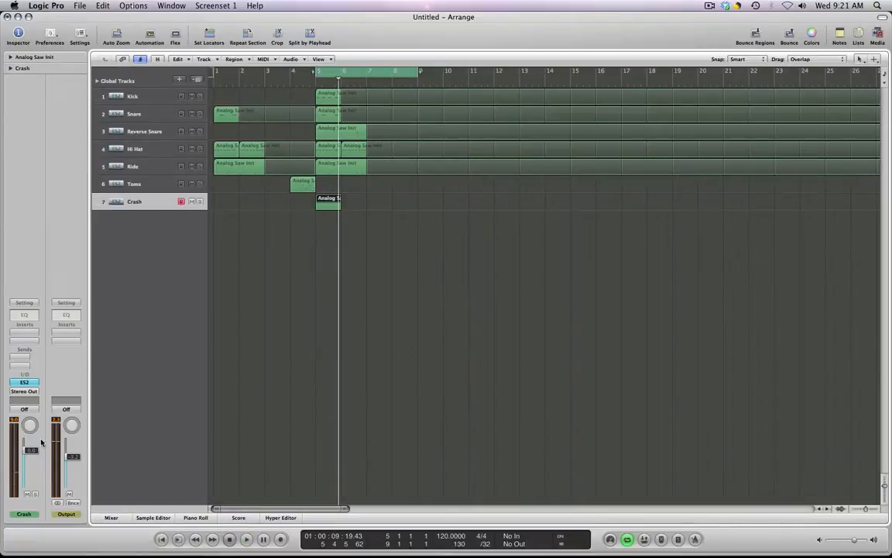
{"action": "left_click_drag", "start_coordinate": [31, 450], "coordinate": [32, 454]}
- Set the cycle range to bars 1–10 and play the arrangement, trimming the Crash fader to about -2.4 dB
{"action": "left_click_drag", "start_coordinate": [338, 74], "coordinate": [449, 71]}
{"action": "key", "text": "space"}
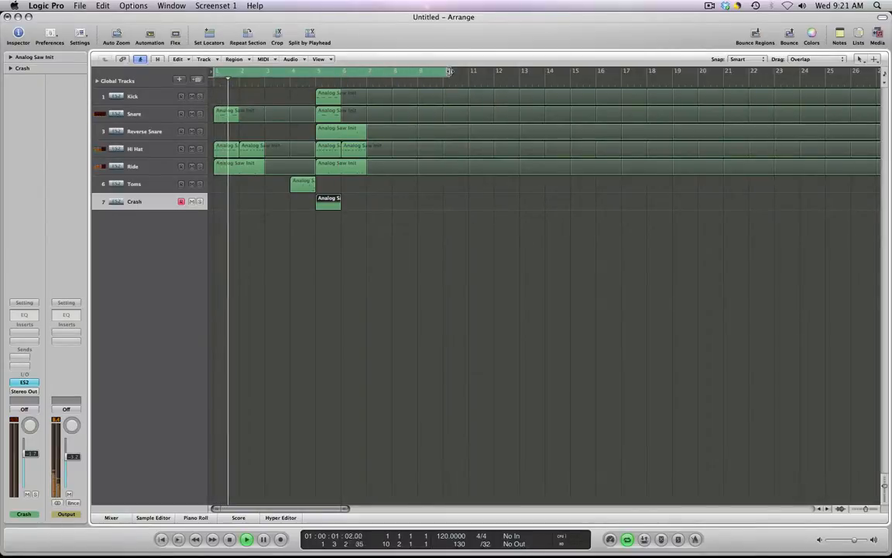
{"action": "key", "text": "XF86AudioLowerVolume"}
{"action": "key", "text": "XF86AudioMute"}
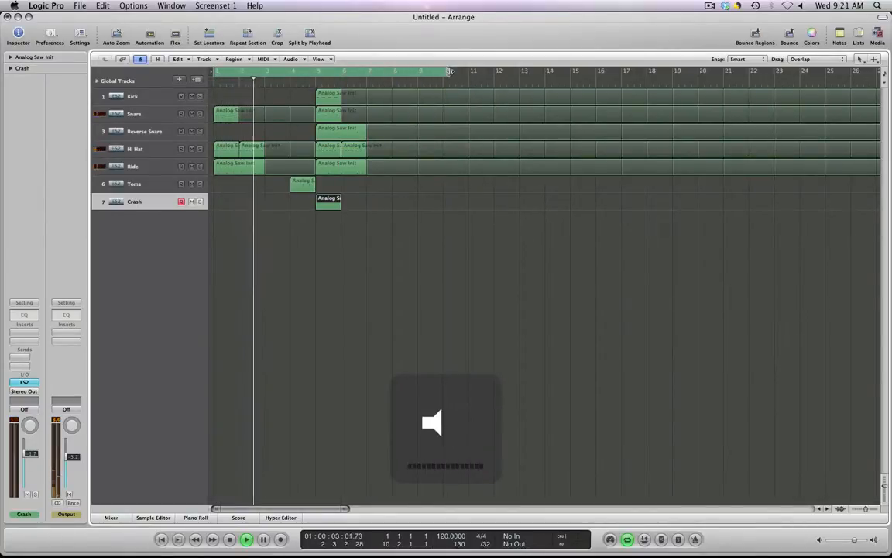
{"action": "key", "text": "XF86AudioMute"}
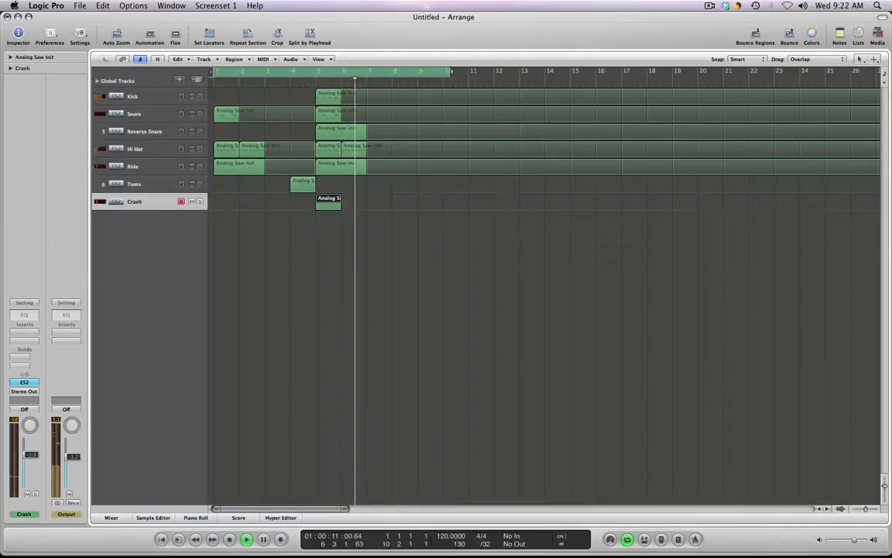
- Copy the crash region to bar 9 and create an empty MIDI region at bar 8 on the Toms track, opened for editing
{"action": "left_click_drag", "start_coordinate": [329, 200], "coordinate": [433, 201]}
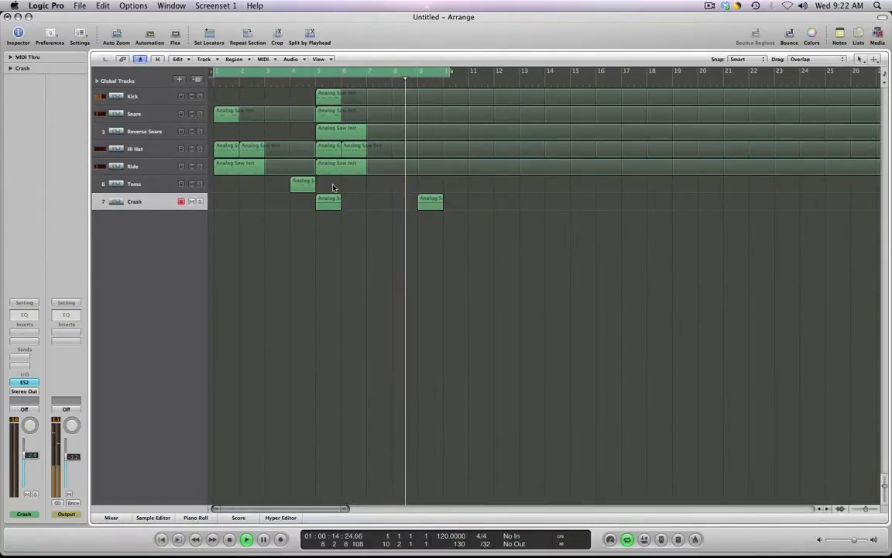
{"action": "key", "text": "space"}
{"action": "right_click", "coordinate": [404, 186]}
{"action": "left_click", "coordinate": [419, 195]}
{"action": "double_click", "coordinate": [410, 187]}
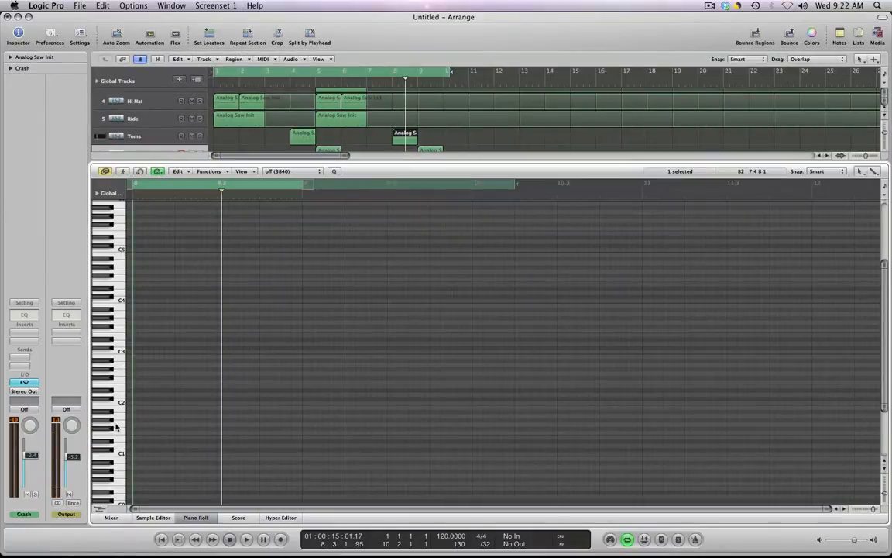
- Enter three short rising tom notes in the second half of bar 8, starting with D1 at 8 3 3
{"action": "scroll", "coordinate": [118, 418], "scroll_direction": "down", "scroll_amount": 3}
{"action": "scroll", "coordinate": [118, 414], "scroll_direction": "down", "scroll_amount": 1}
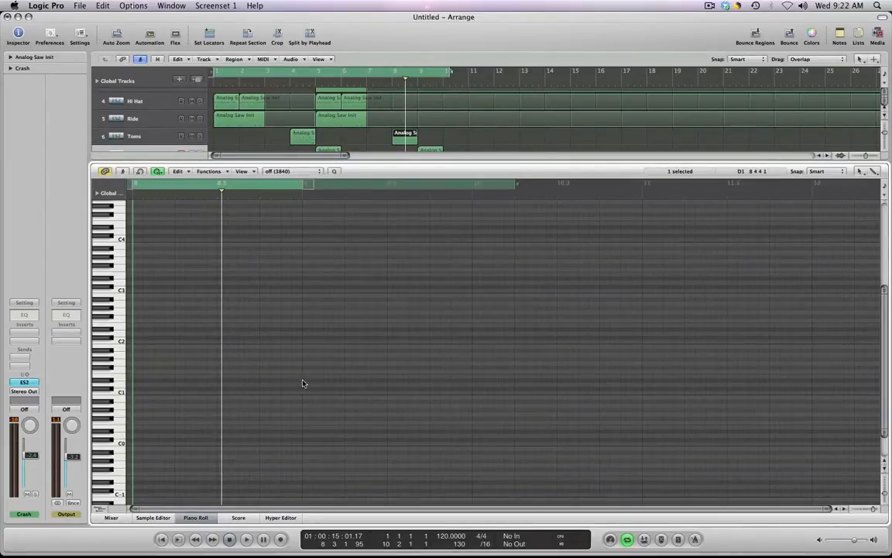
{"action": "left_click", "coordinate": [240, 386]}
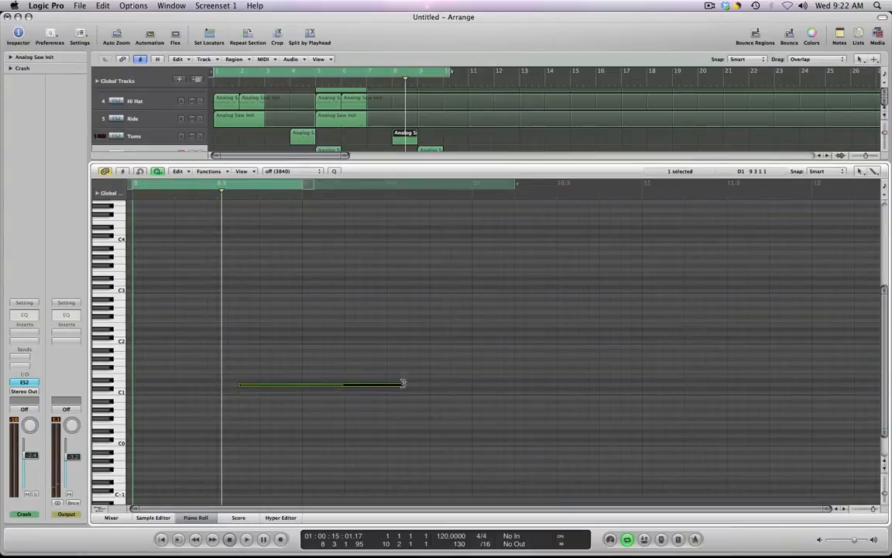
{"action": "left_click", "coordinate": [409, 387]}
{"action": "double_click", "coordinate": [403, 384]}
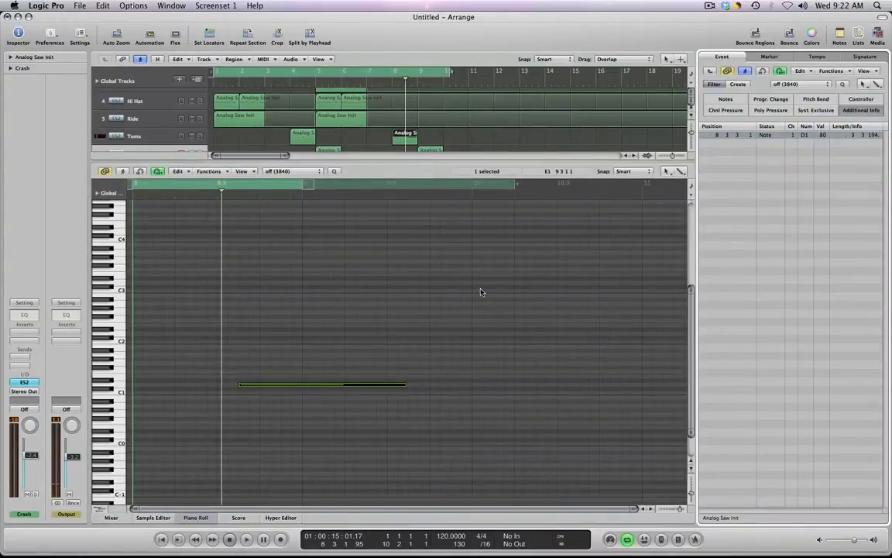
{"action": "left_click", "coordinate": [858, 35]}
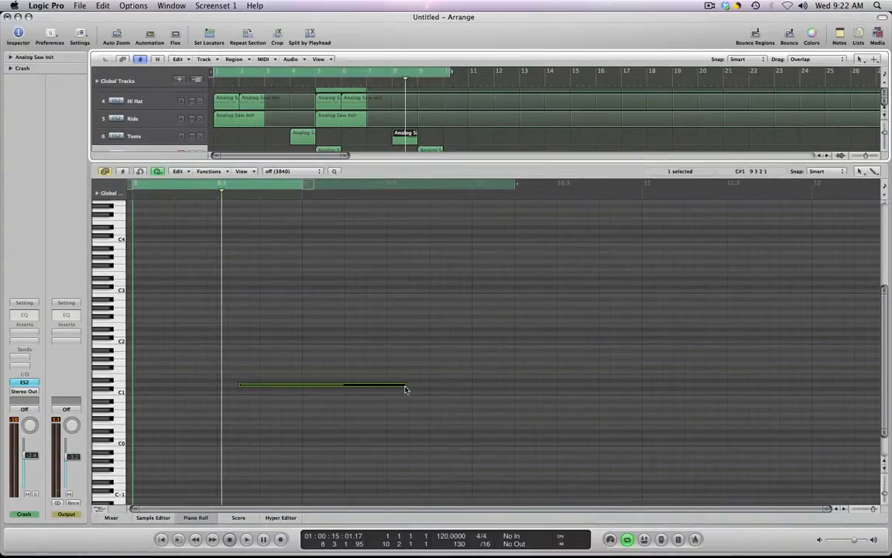
{"action": "left_click_drag", "start_coordinate": [404, 387], "coordinate": [297, 339]}
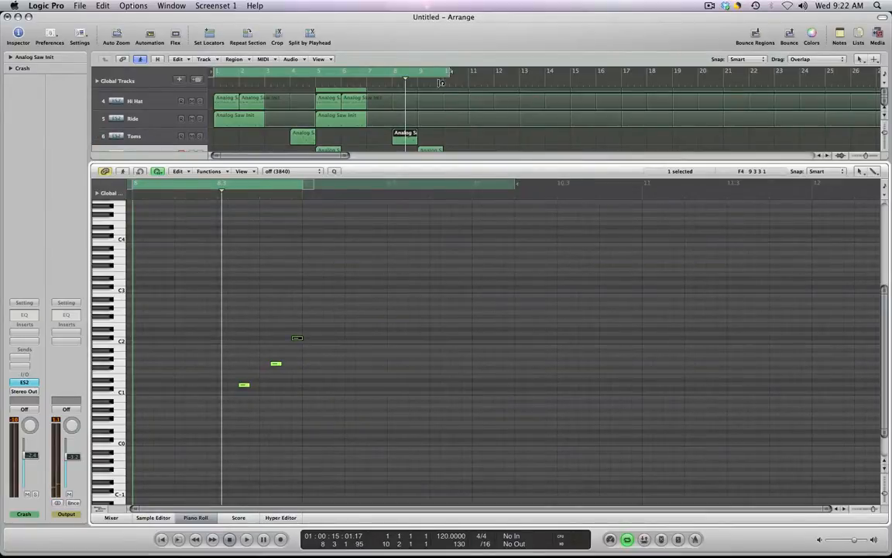
- Play back the new tom fill from bar 8 into the second crash and check its timing
{"action": "double_click", "coordinate": [391, 84]}
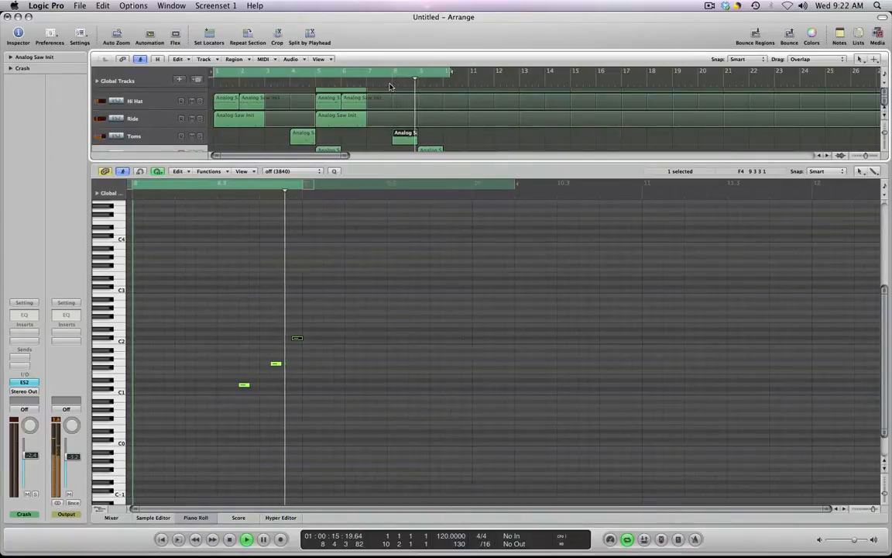
{"action": "key", "text": "space"}
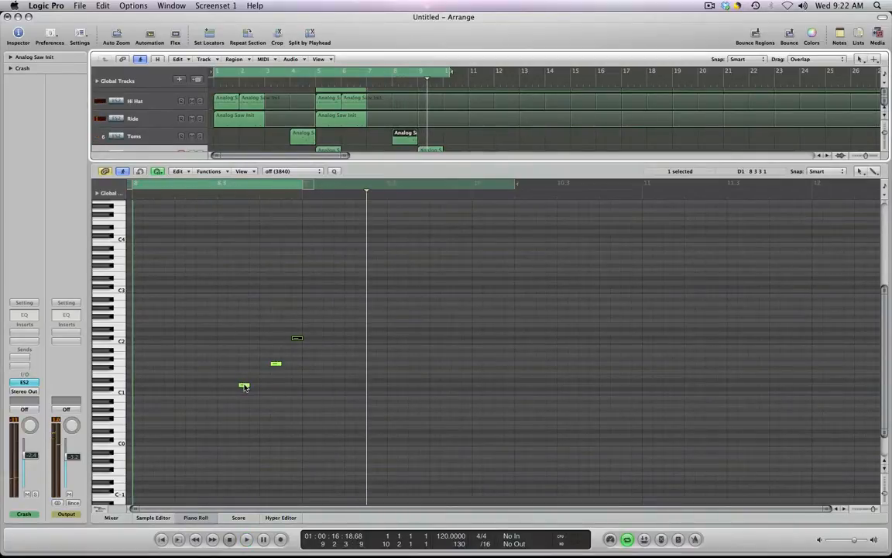
{"action": "key", "text": "space"}
{"action": "key", "text": "space"}
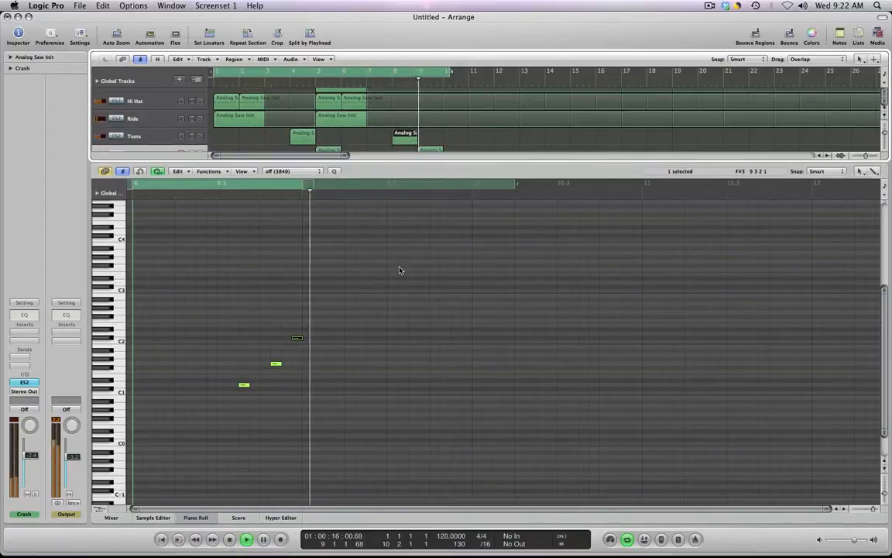
{"action": "key", "text": "space"}
- Move the D1 tom note a sixteenth later, audition the fill and close the note editor
{"action": "left_click_drag", "start_coordinate": [244, 387], "coordinate": [255, 386]}
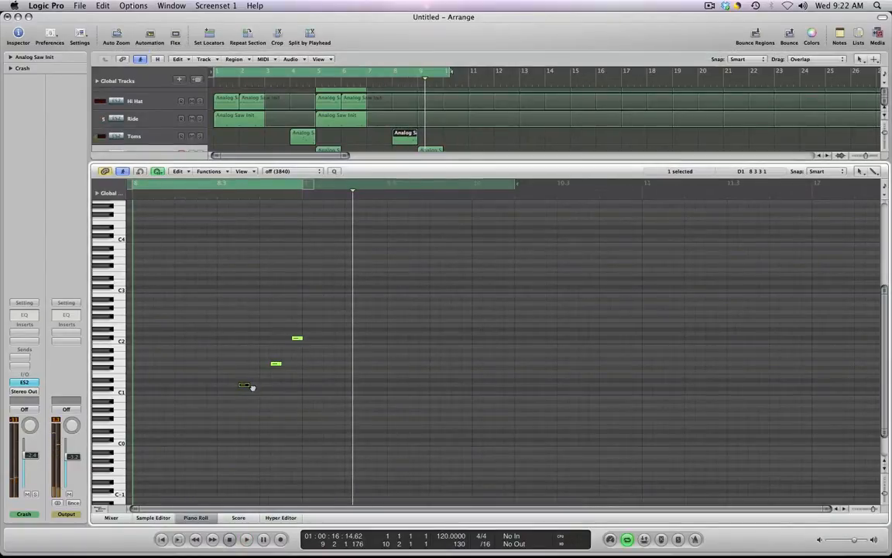
{"action": "left_click", "coordinate": [404, 81]}
{"action": "key", "text": "space"}
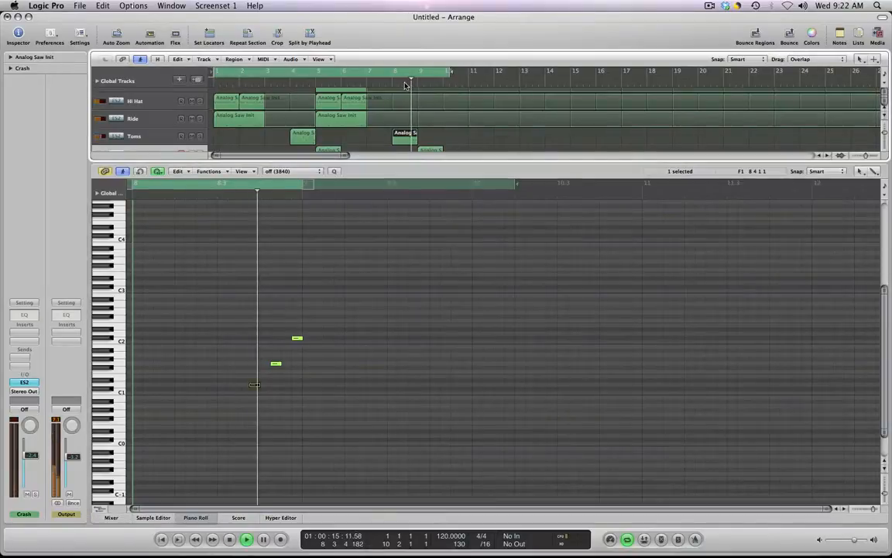
{"action": "key", "text": "p"}
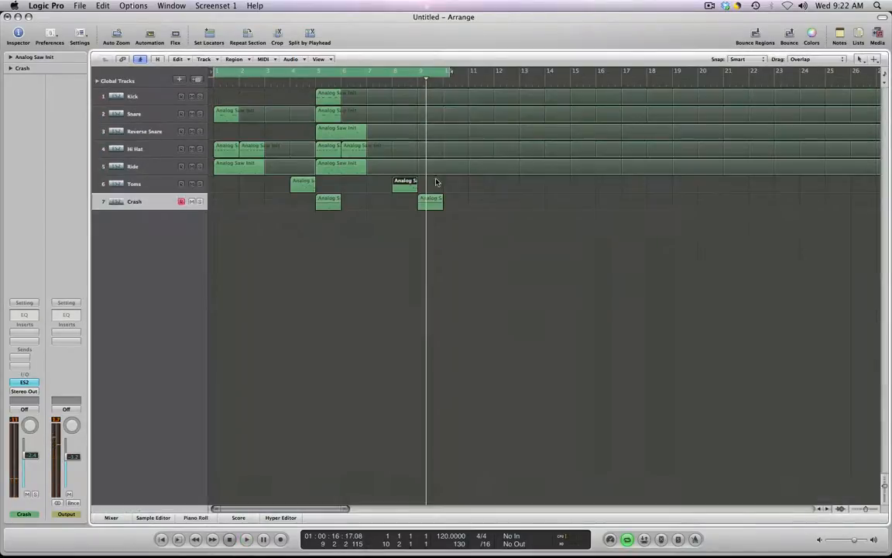
- Turn cycle mode off and lower the Crash channel fader to about -3.6 dB
{"action": "left_click", "coordinate": [474, 224]}
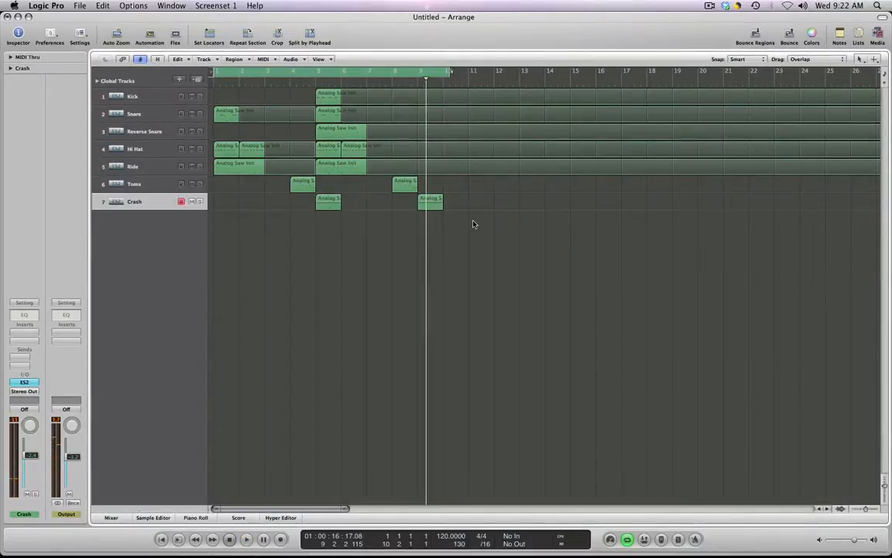
{"action": "left_click", "coordinate": [405, 75]}
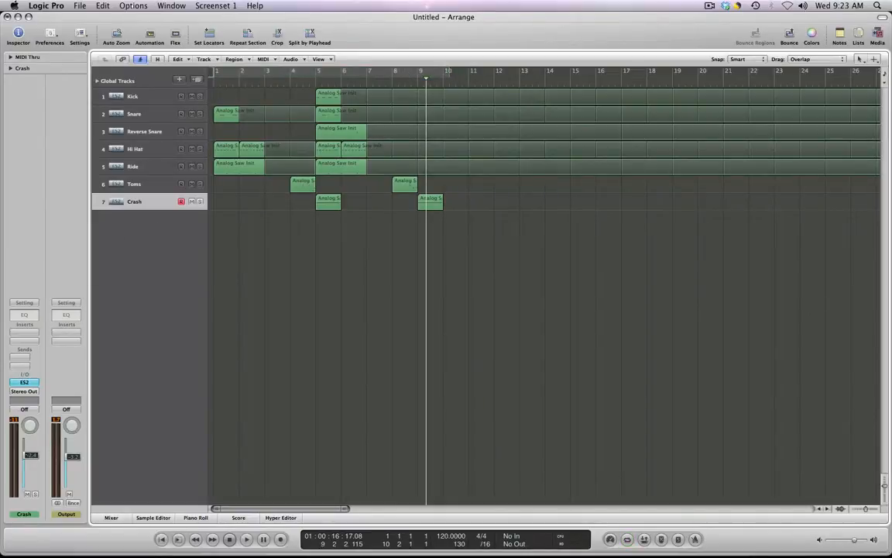
{"action": "left_click_drag", "start_coordinate": [30, 455], "coordinate": [31, 458]}
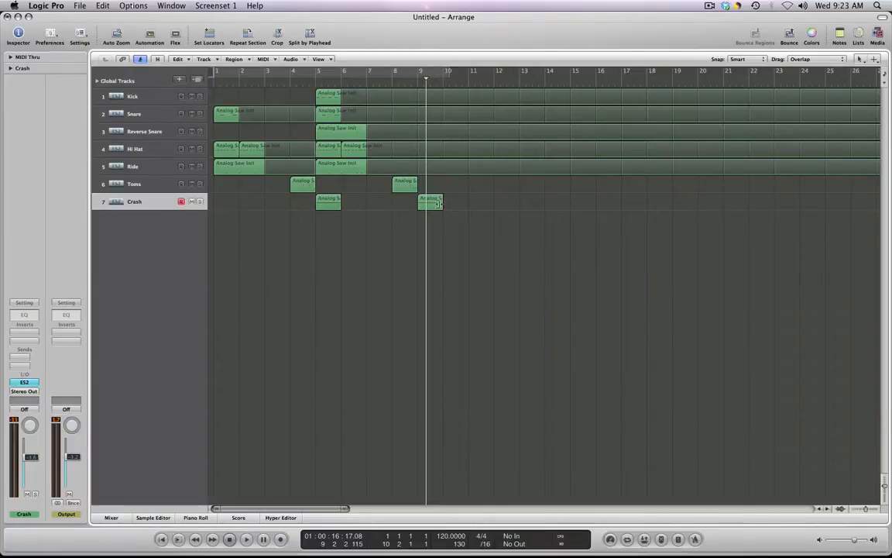
- Extend the second Toms region and the first Crash region to span bars 5–9, and delete the crash copy at bar 9
{"action": "left_click_drag", "start_coordinate": [403, 216], "coordinate": [306, 87]}
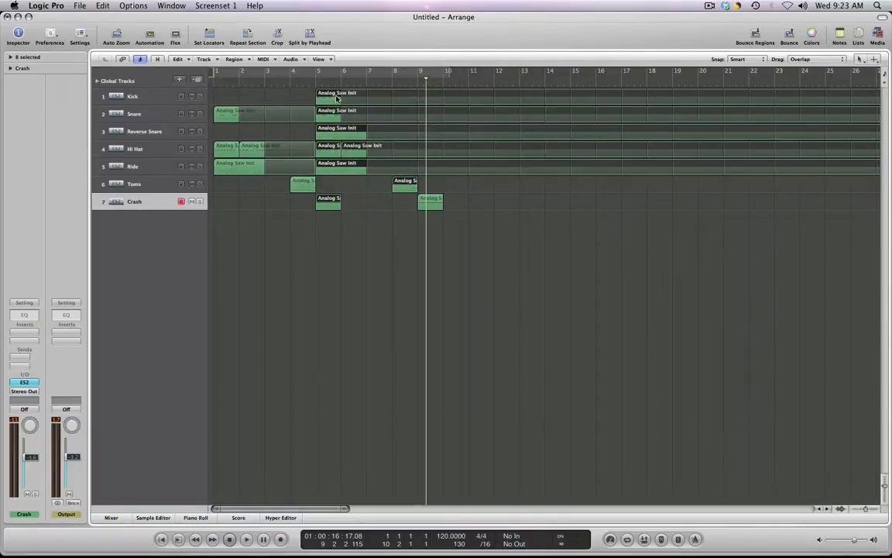
{"action": "left_click", "coordinate": [391, 194]}
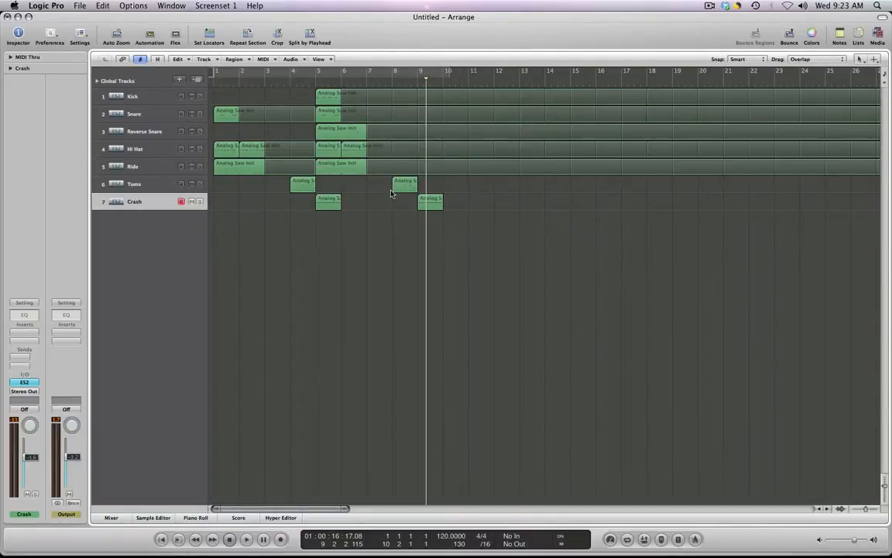
{"action": "left_click_drag", "start_coordinate": [394, 190], "coordinate": [418, 208]}
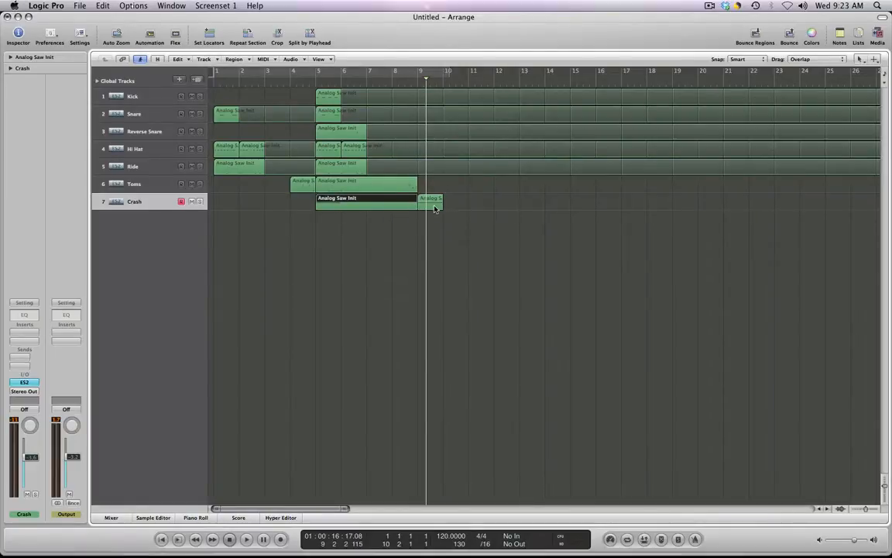
{"action": "key", "text": "Delete"}
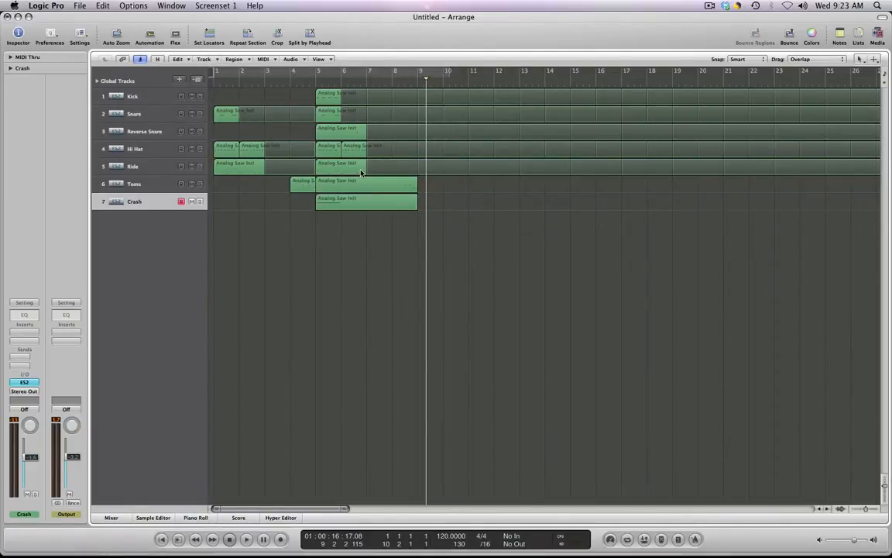
- Trim the loops of the Ride, Hi Hat, Reverse Snare, Snare and Kick regions so they end at bar 9
{"action": "left_click", "coordinate": [361, 172]}
{"action": "left_click", "coordinate": [419, 161]}
{"action": "left_click", "coordinate": [419, 143]}
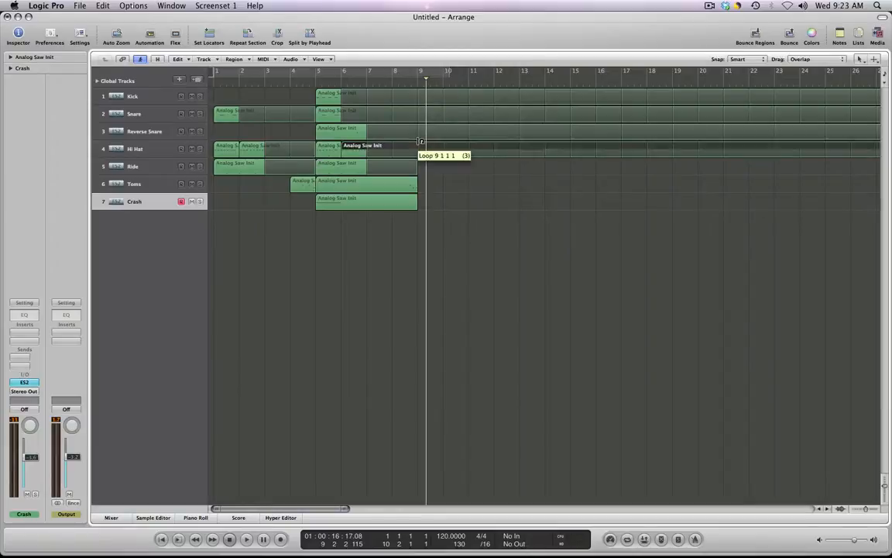
{"action": "left_click", "coordinate": [419, 124]}
{"action": "left_click", "coordinate": [419, 106]}
{"action": "left_click", "coordinate": [420, 99]}
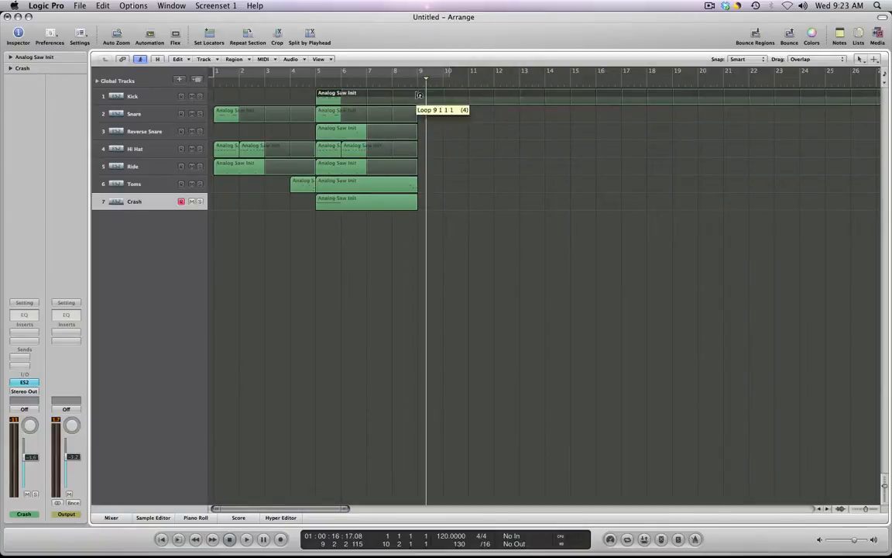
- Convert the loops of the Kick and Snare regions starting at bar 5 into real copies
{"action": "right_click", "coordinate": [335, 102]}
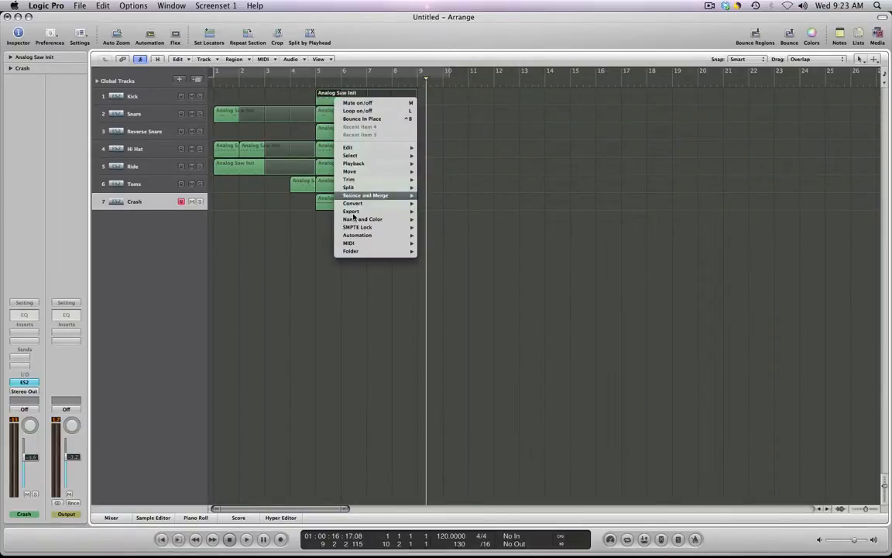
{"action": "mouse_move", "coordinate": [387, 203]}
{"action": "left_click", "coordinate": [443, 233]}
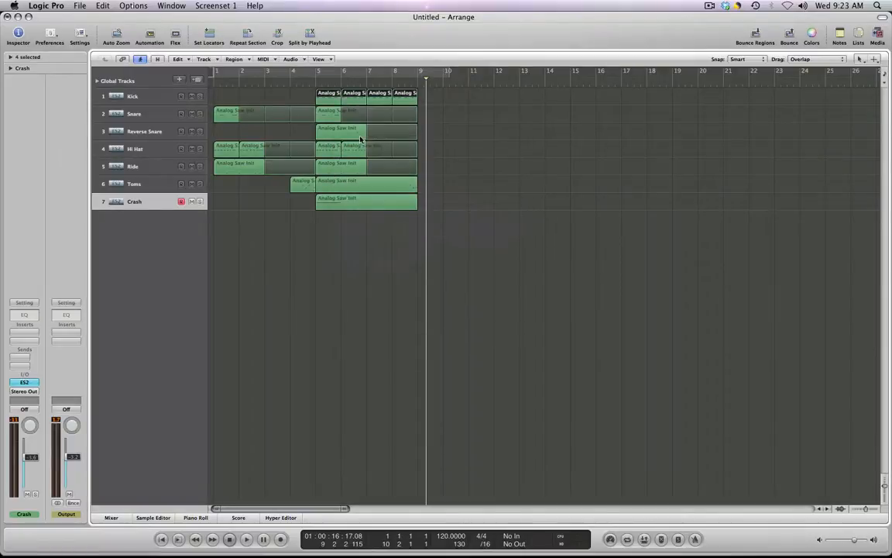
{"action": "left_click", "coordinate": [328, 118]}
{"action": "key", "text": "ctrl+l"}
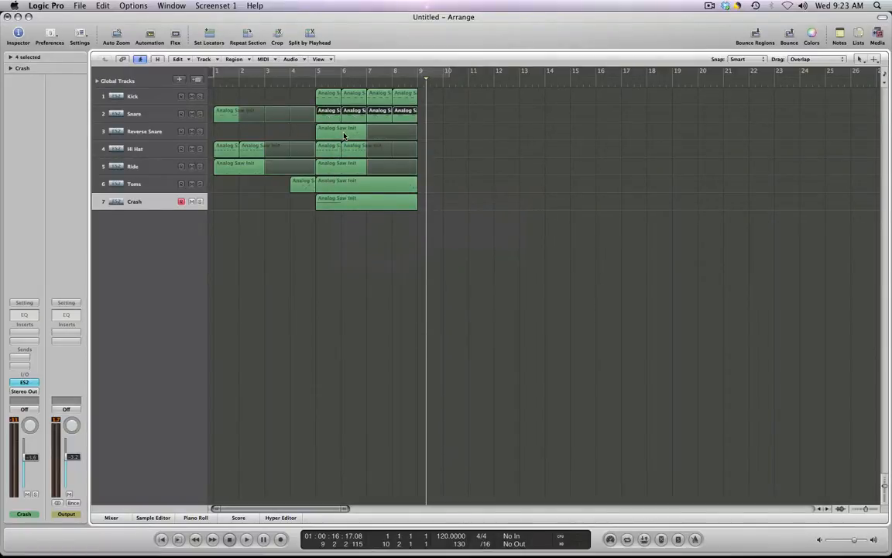
- Convert the Reverse Snare, Hi Hat and Ride loops between bars 5 and 9 into real copies
{"action": "left_click", "coordinate": [343, 136]}
{"action": "key", "text": "ctrl+l"}
{"action": "left_click", "coordinate": [334, 146]}
{"action": "left_click", "coordinate": [358, 151]}
{"action": "key", "text": "ctrl+l"}
{"action": "left_click", "coordinate": [347, 167]}
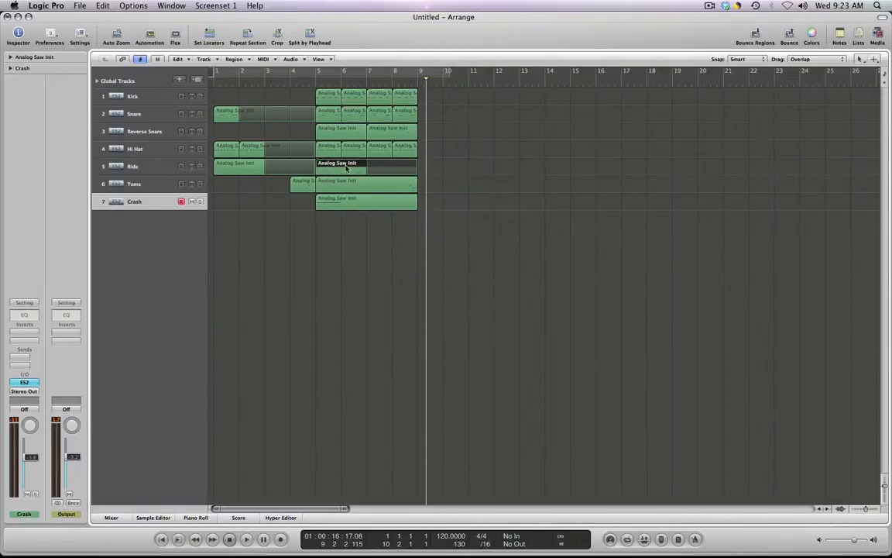
{"action": "key", "text": "ctrl+l"}
{"action": "left_click", "coordinate": [348, 188]}
{"action": "left_click", "coordinate": [430, 177]}
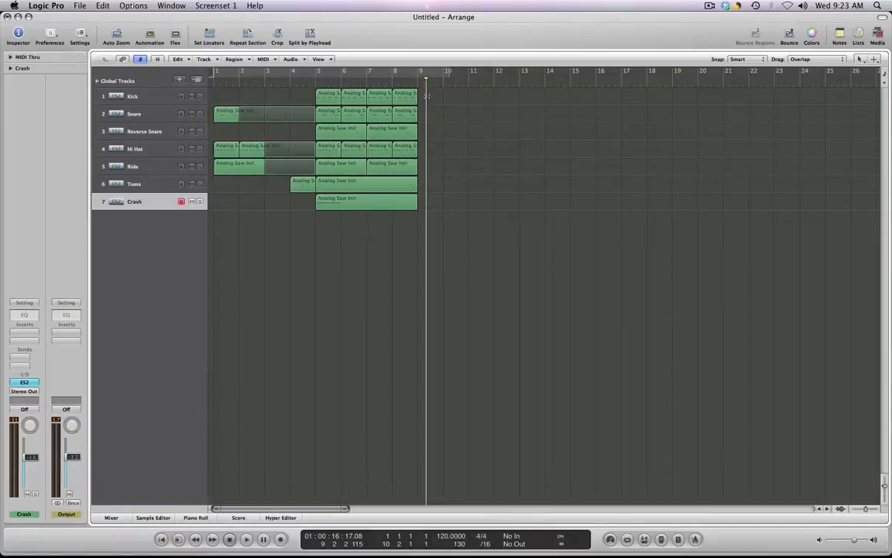
- Merge the four Kick regions in bars 5–9 into one, and merge the four Snare regions there into one
{"action": "left_click_drag", "start_coordinate": [426, 96], "coordinate": [328, 95]}
{"action": "right_click", "coordinate": [327, 96]}
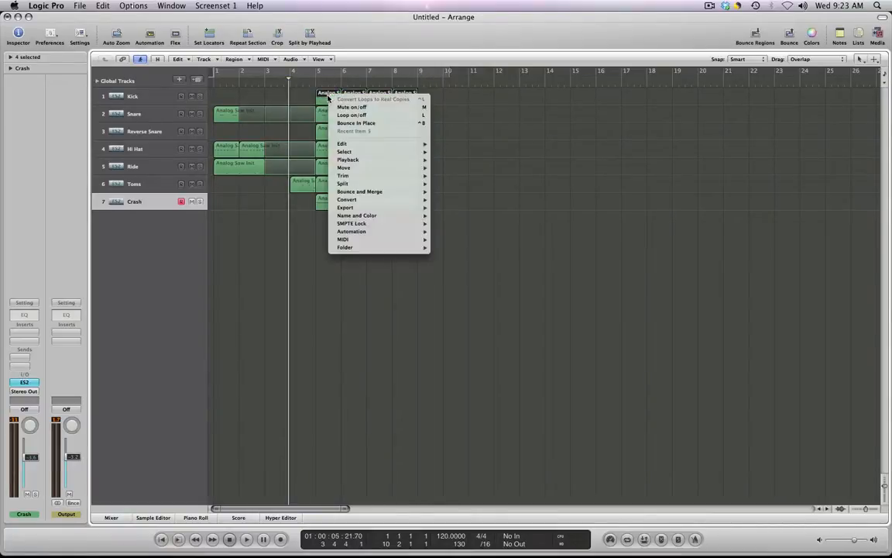
{"action": "mouse_move", "coordinate": [404, 192]}
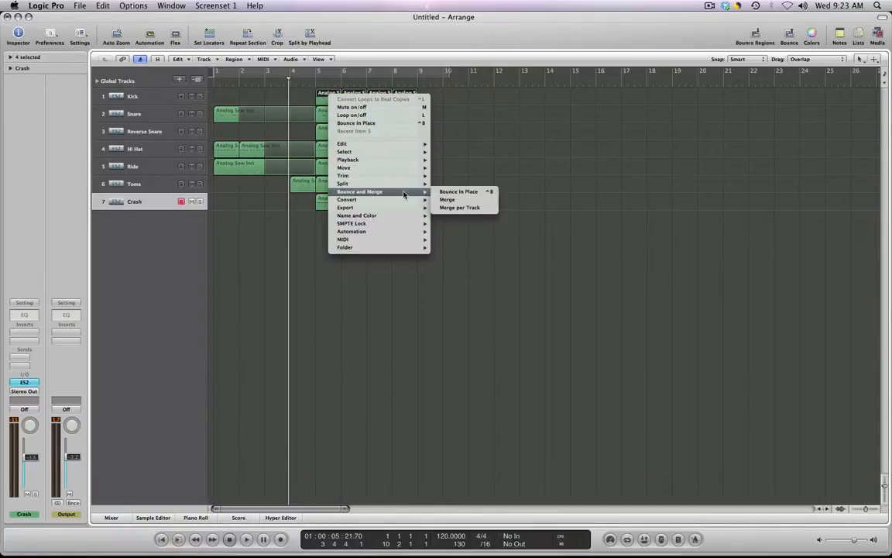
{"action": "left_click", "coordinate": [455, 200]}
{"action": "left_click_drag", "start_coordinate": [399, 103], "coordinate": [286, 113]}
{"action": "right_click", "coordinate": [337, 114]}
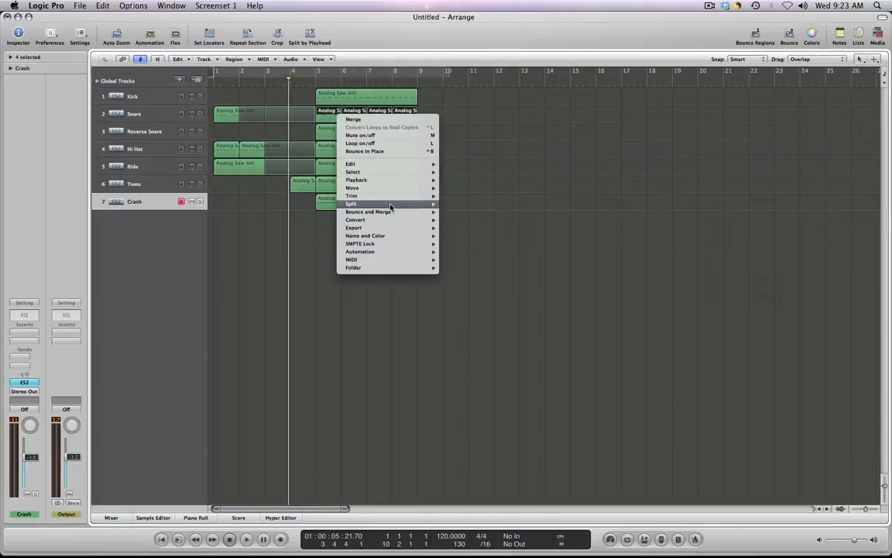
{"action": "mouse_move", "coordinate": [389, 213]}
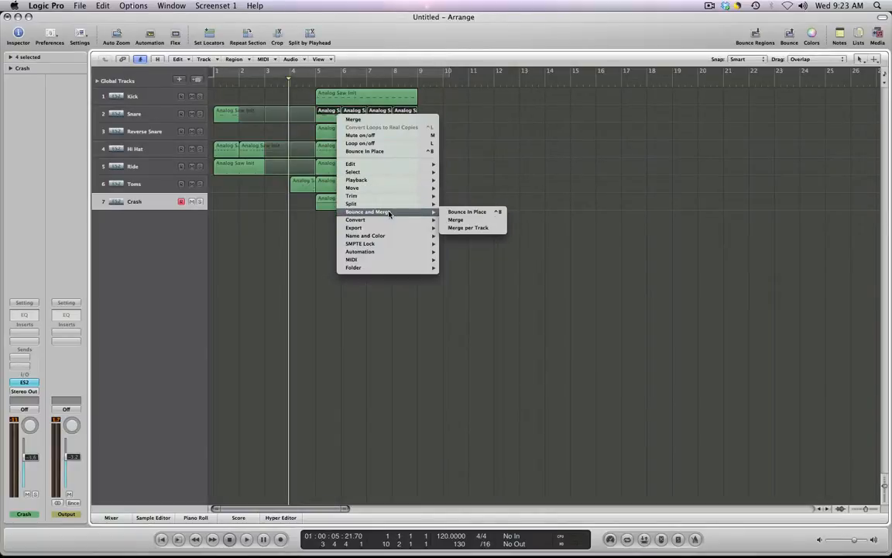
{"action": "left_click", "coordinate": [454, 231]}
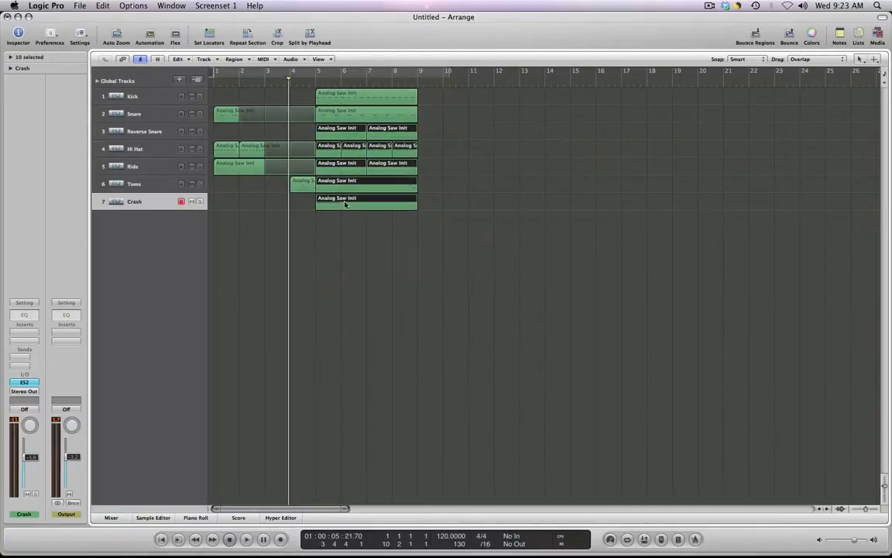
- Merge the Reverse Snare, Hi Hat, Ride, Toms and Crash regions in bars 5–9 into one region per track
{"action": "right_click", "coordinate": [345, 204]}
{"action": "mouse_move", "coordinate": [418, 292]}
{"action": "left_click", "coordinate": [468, 314]}
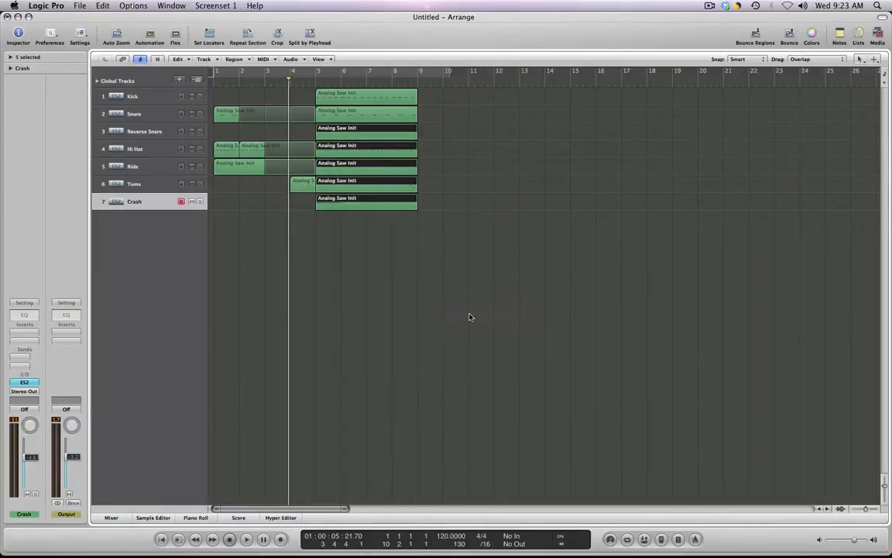
{"action": "left_click", "coordinate": [437, 216]}
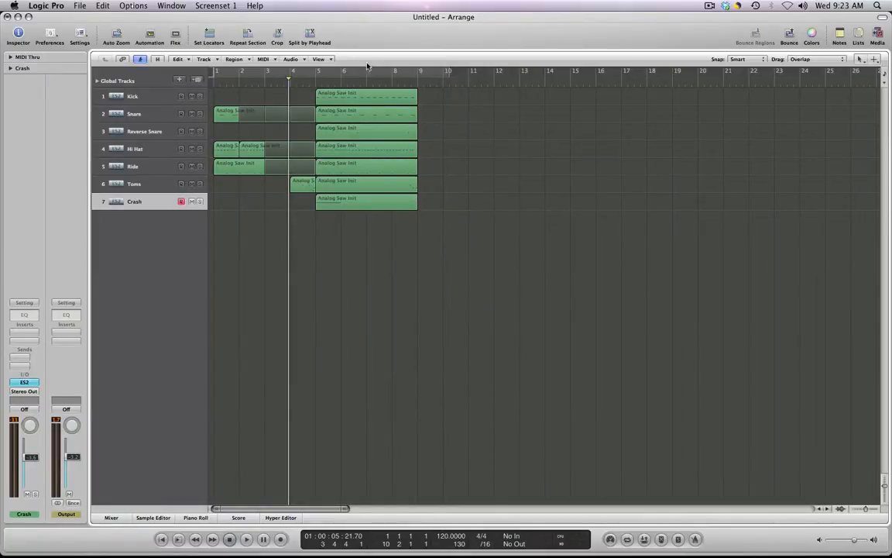
- Set a cycle over bars 5–9 and play back the merged drum regions
{"action": "left_click_drag", "start_coordinate": [318, 72], "coordinate": [413, 74]}
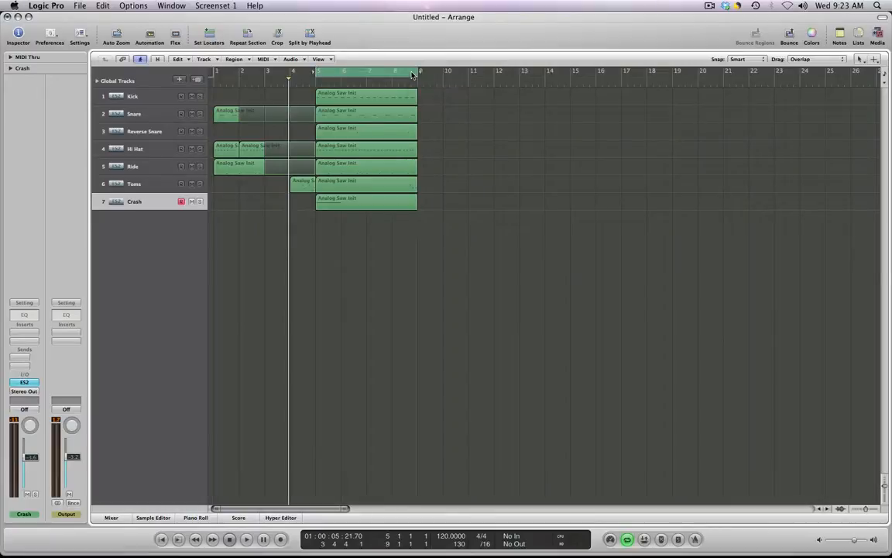
{"action": "key", "text": "space"}
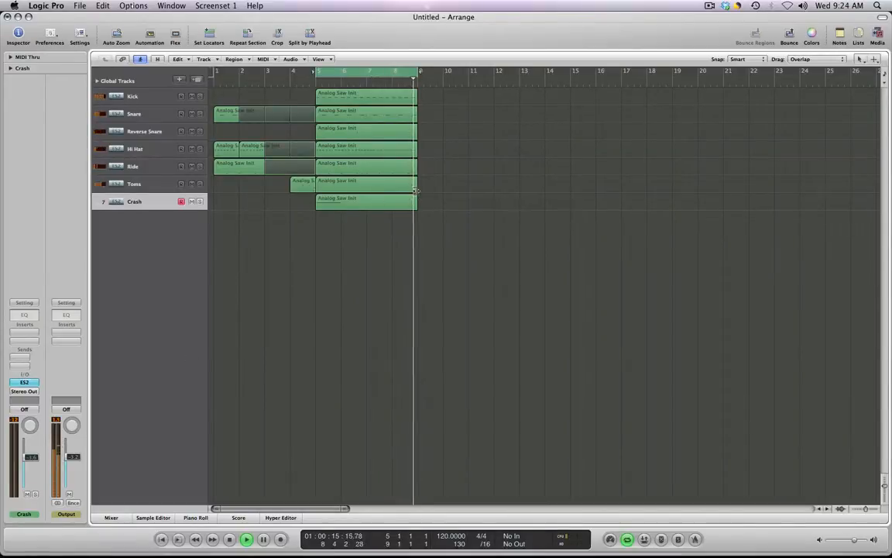
{"action": "left_click_drag", "start_coordinate": [432, 202], "coordinate": [409, 164]}
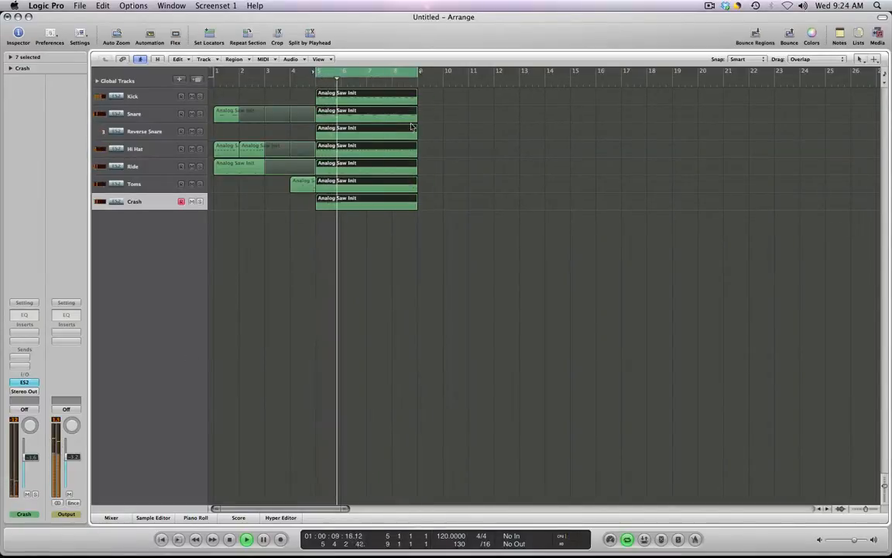
{"action": "left_click", "coordinate": [454, 181]}
- Open the bar 5–9 Toms region's notes and place groups of three D1 notes in bars 5, 6 and 7
{"action": "left_click", "coordinate": [391, 184]}
{"action": "key", "text": "p"}
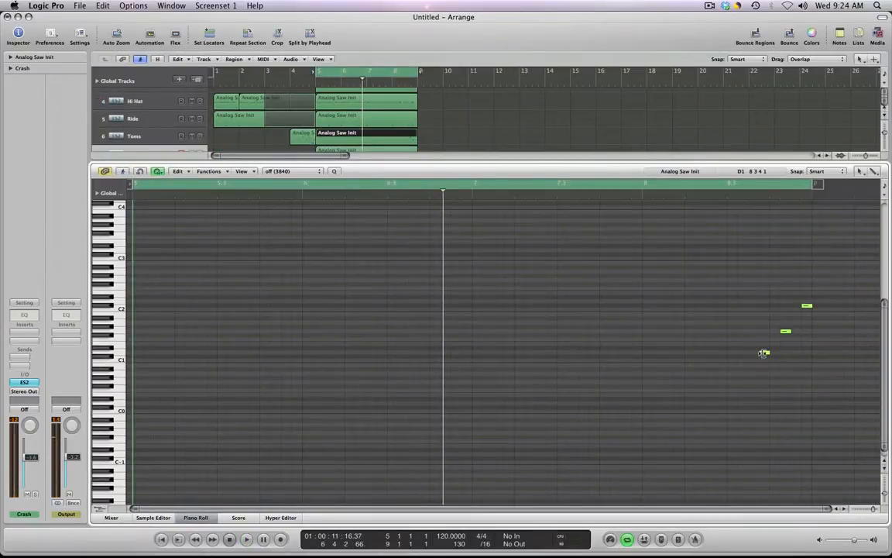
{"action": "left_click_drag", "start_coordinate": [642, 360], "coordinate": [489, 349]}
{"action": "key", "text": "space"}
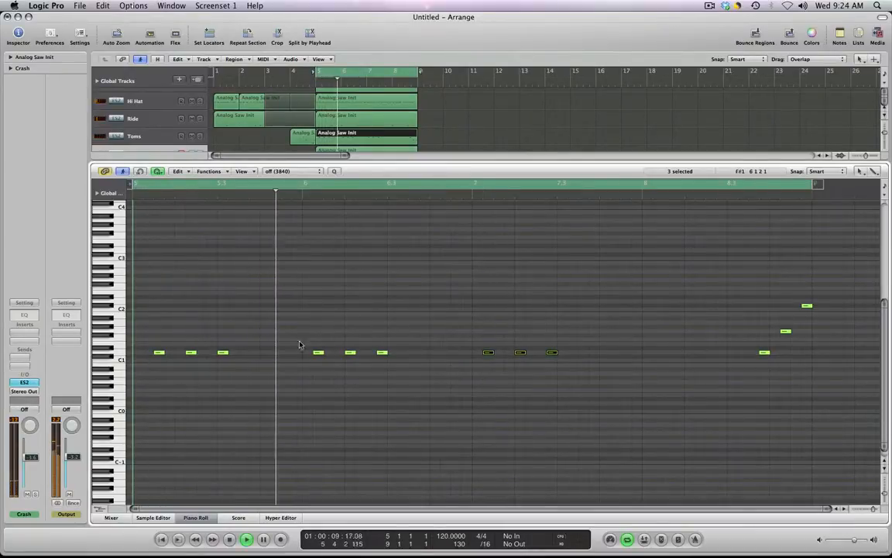
- Lengthen the nine added D1 tom notes to an eighth note each
{"action": "left_click_drag", "start_coordinate": [639, 344], "coordinate": [153, 368]}
{"action": "key", "text": "space"}
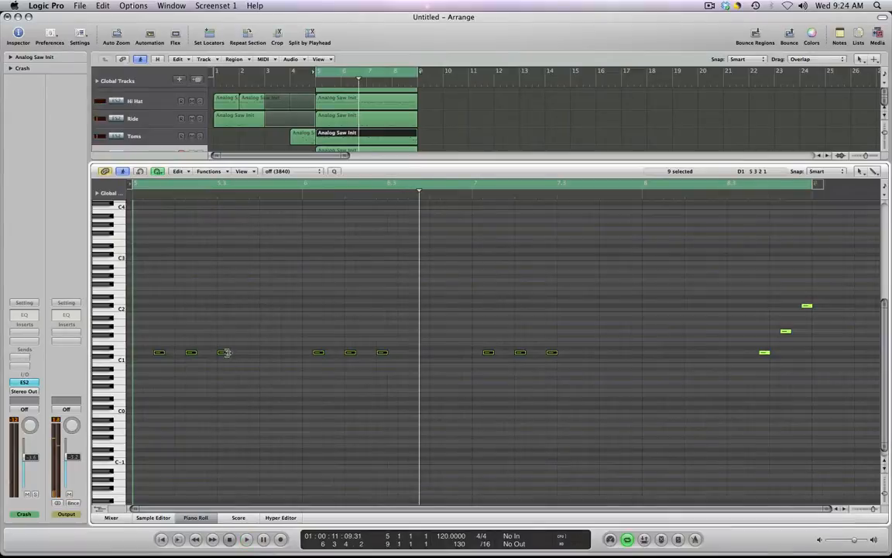
{"action": "left_click_drag", "start_coordinate": [226, 352], "coordinate": [244, 353]}
- Move the D1 note groups in bars 6 and 7 a sixteenth later and audition the pattern
{"action": "left_click_drag", "start_coordinate": [298, 336], "coordinate": [601, 380]}
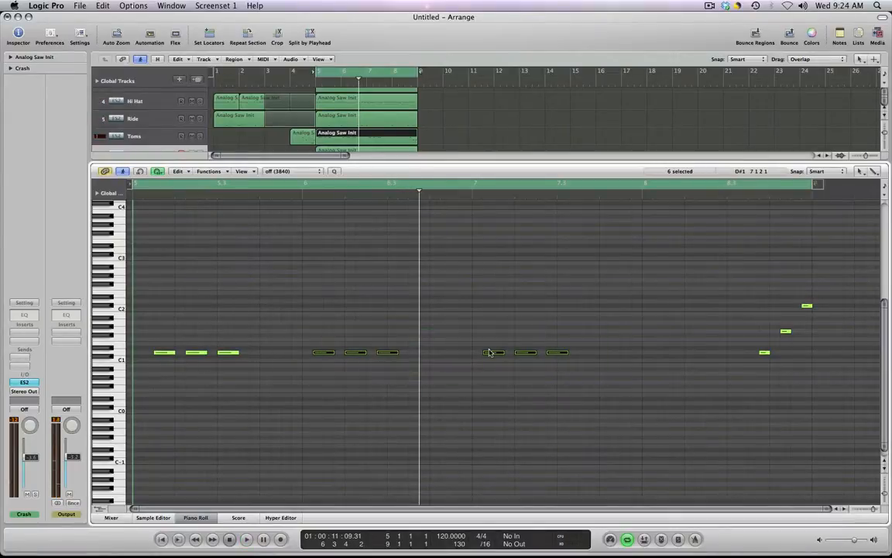
{"action": "left_click_drag", "start_coordinate": [501, 354], "coordinate": [505, 354]}
{"action": "key", "text": "space"}
{"action": "left_click", "coordinate": [509, 341]}
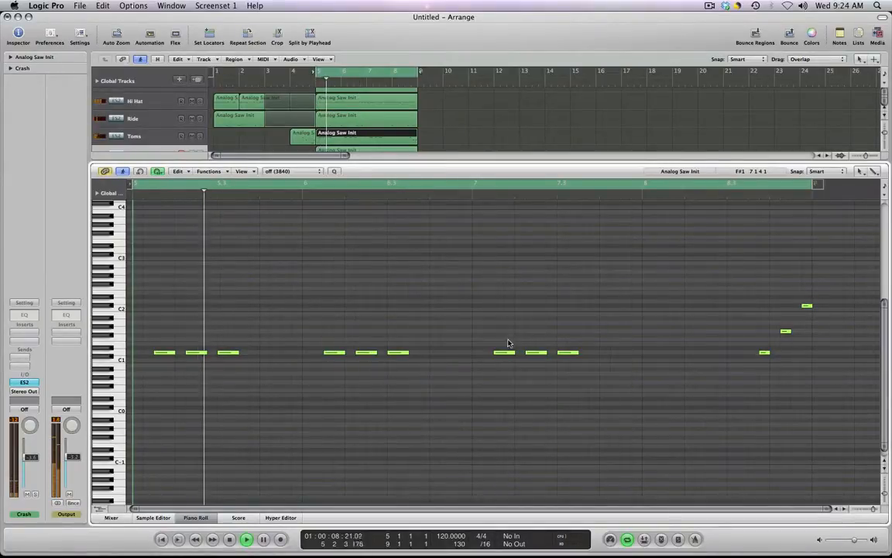
- Copy the three D1 tom notes of bar 7 into bar 8, audition the pattern and close the note editor
{"action": "left_click_drag", "start_coordinate": [615, 346], "coordinate": [488, 359]}
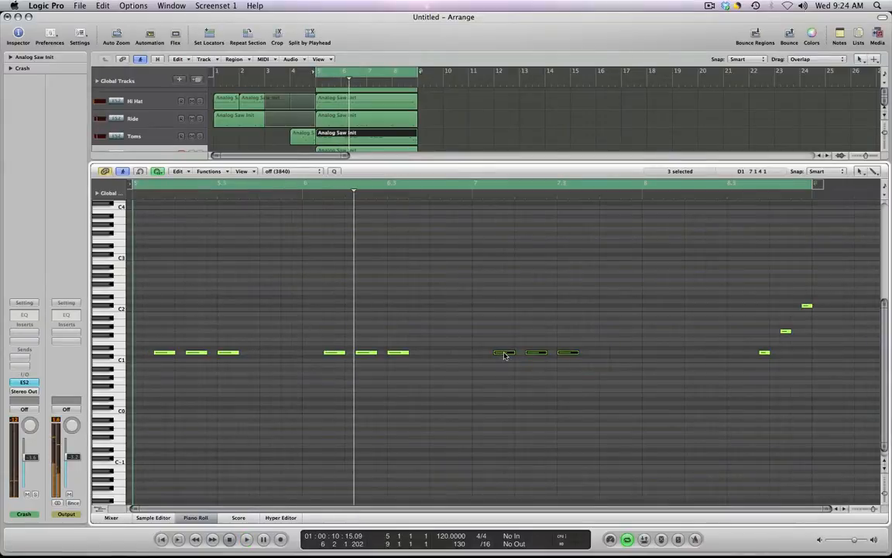
{"action": "left_click_drag", "start_coordinate": [655, 356], "coordinate": [675, 357]}
{"action": "key", "text": "space"}
{"action": "left_click", "coordinate": [673, 392]}
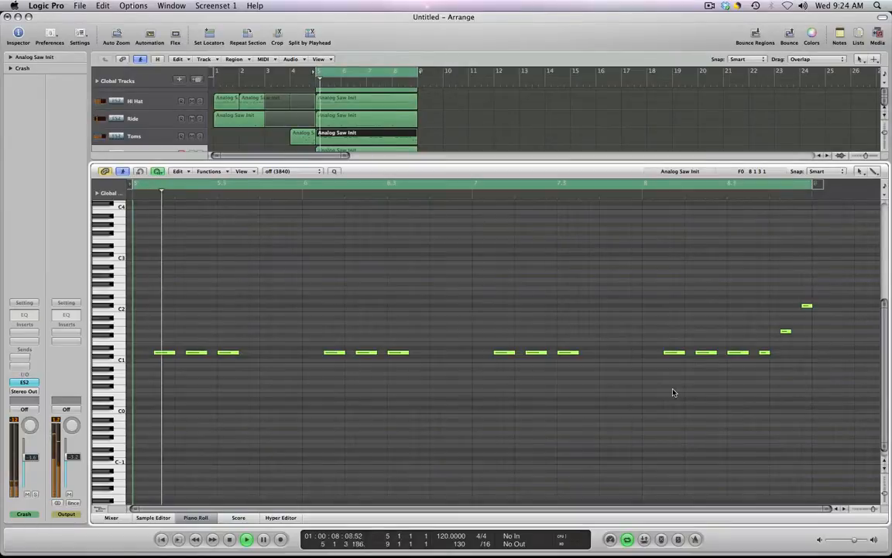
{"action": "key", "text": "p"}
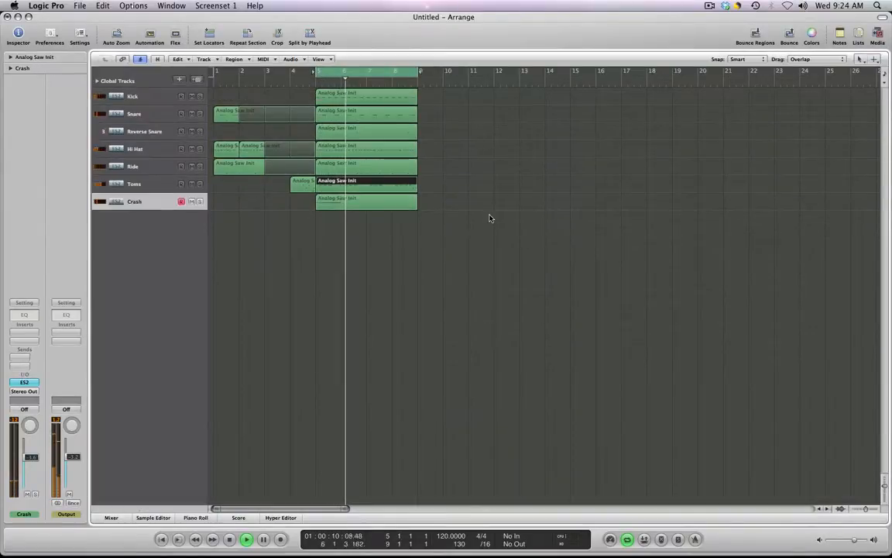
- Loop all seven drum regions spanning bars 5–9 and turn cycle mode off
{"action": "left_click", "coordinate": [436, 192]}
{"action": "left_click_drag", "start_coordinate": [433, 92], "coordinate": [389, 213]}
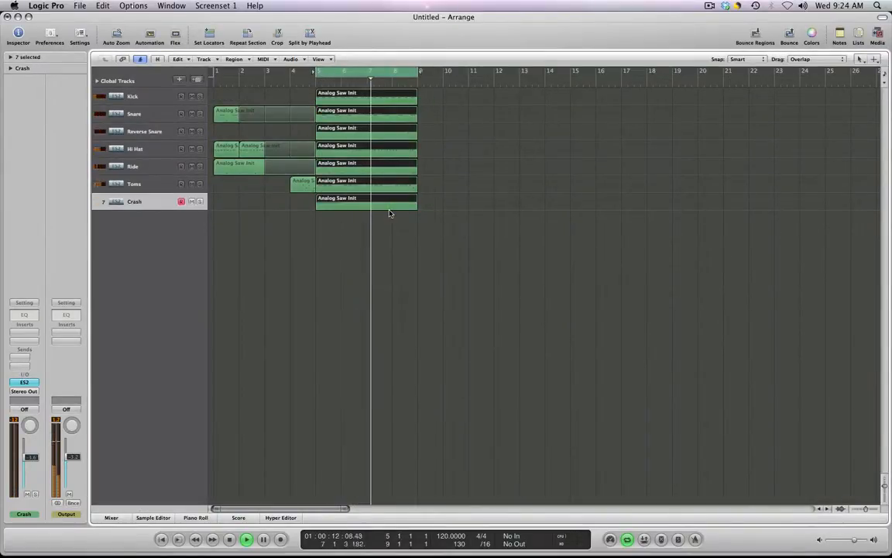
{"action": "key", "text": "l"}
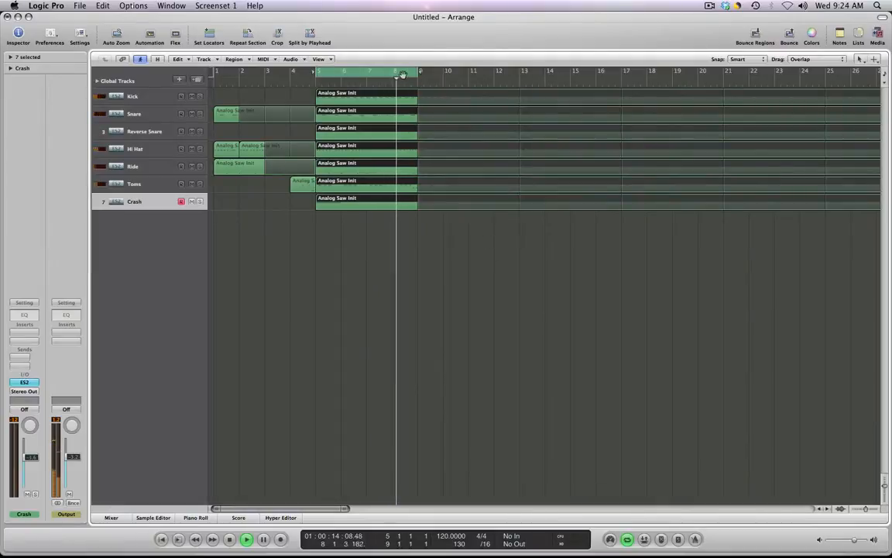
{"action": "left_click", "coordinate": [444, 232]}
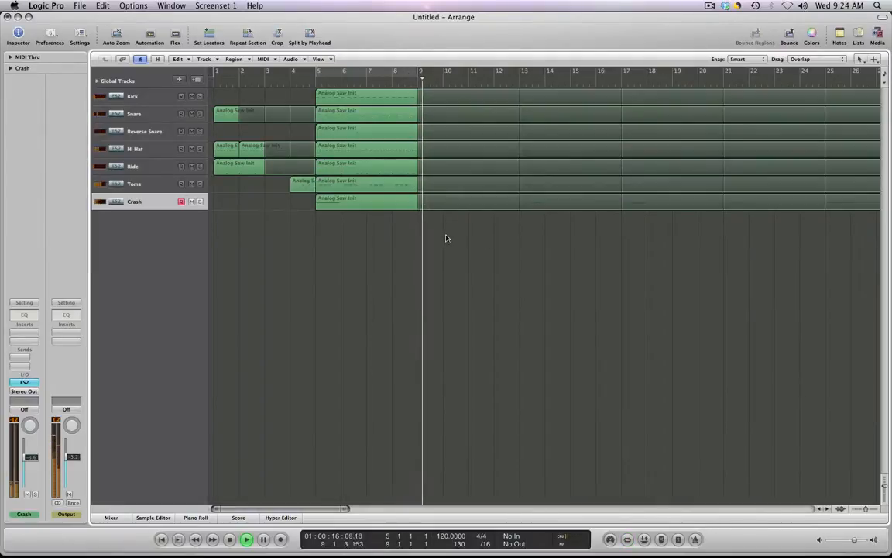
- Check the channel strip inserts of the Kick, Snare, Reverse Snare and Hi Hat tracks
{"action": "left_click", "coordinate": [146, 100]}
{"action": "left_click", "coordinate": [141, 115]}
{"action": "left_click", "coordinate": [141, 147]}
{"action": "left_click", "coordinate": [143, 135]}
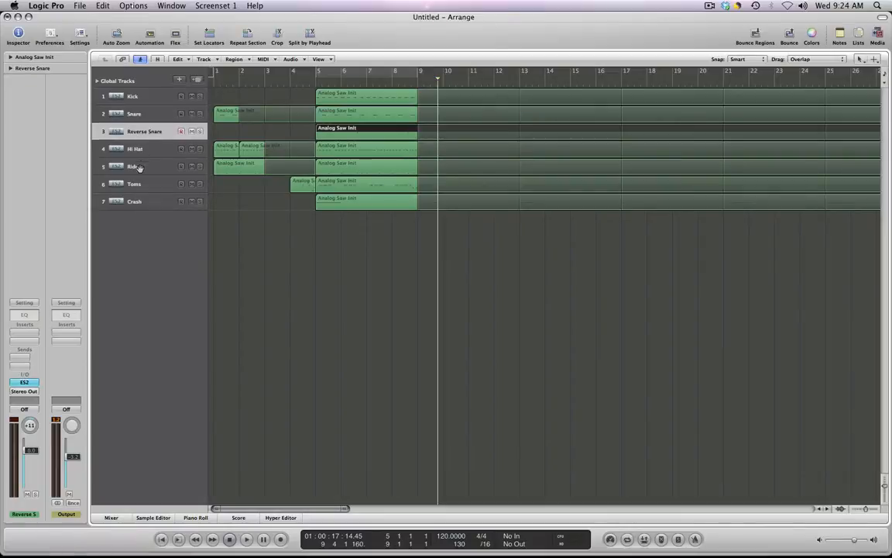
{"action": "left_click", "coordinate": [137, 147]}
{"action": "left_click", "coordinate": [136, 132]}
{"action": "left_click", "coordinate": [135, 114]}
{"action": "left_click", "coordinate": [133, 97]}
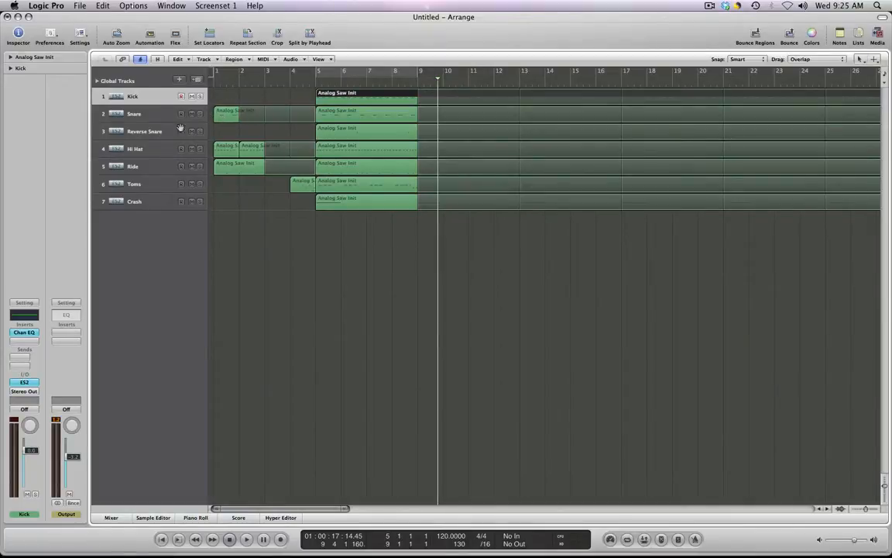
- Remove the Channel EQ insert from the Kick channel strip and deselect the Kick region
{"action": "left_click", "coordinate": [38, 333]}
{"action": "left_click", "coordinate": [40, 315]}
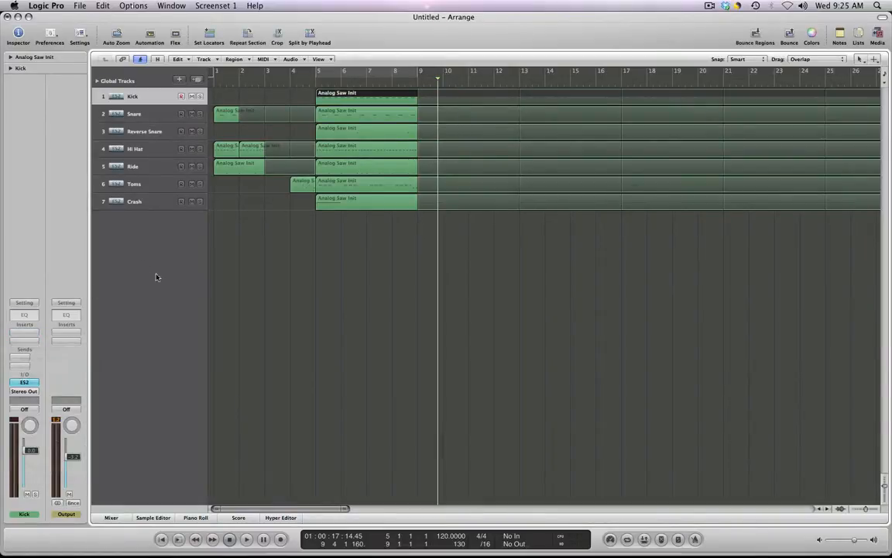
{"action": "left_click", "coordinate": [285, 265]}
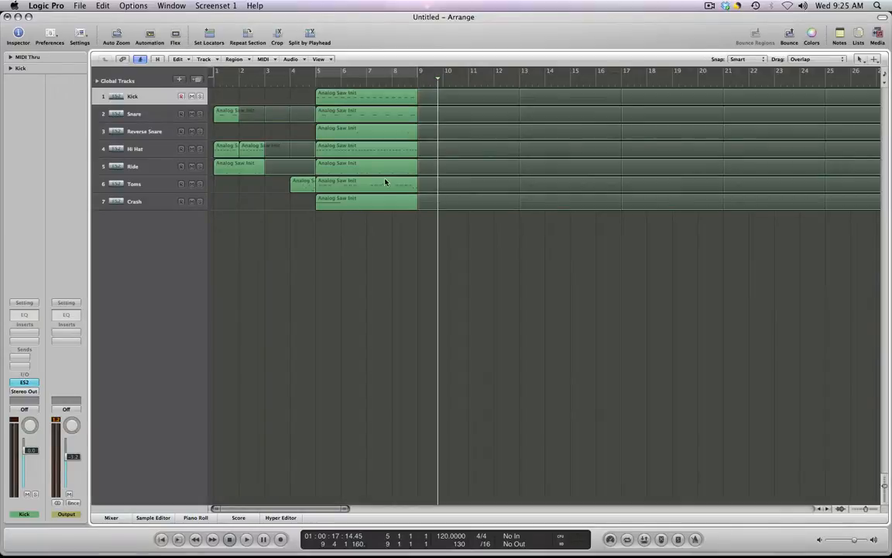
- Check the channel strips of the Snare through Crash tracks one by one for inserted effects
{"action": "left_click", "coordinate": [124, 114]}
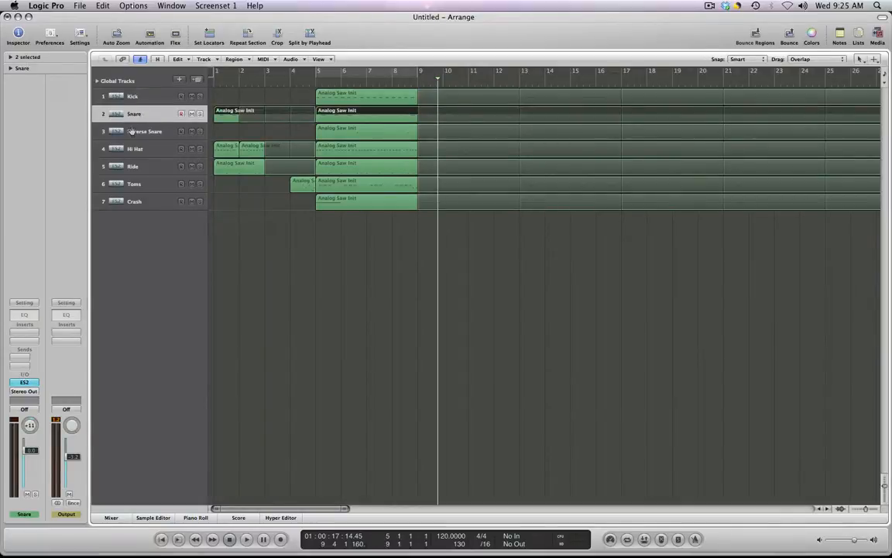
{"action": "left_click", "coordinate": [122, 131]}
{"action": "left_click", "coordinate": [120, 145]}
{"action": "left_click", "coordinate": [128, 165]}
{"action": "left_click", "coordinate": [133, 185]}
{"action": "left_click", "coordinate": [135, 200]}
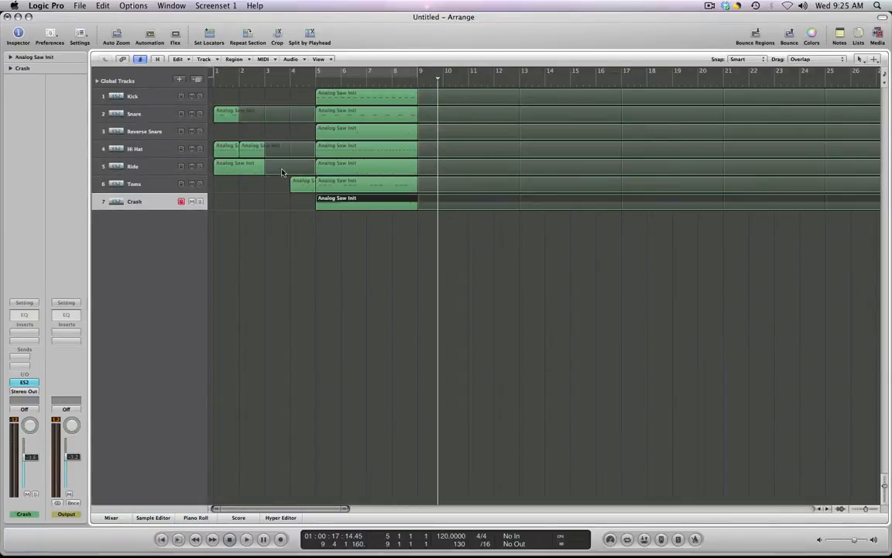
- Turn cycle mode on for bars 5–9 and play back the complete drum beat
{"action": "left_click", "coordinate": [314, 74]}
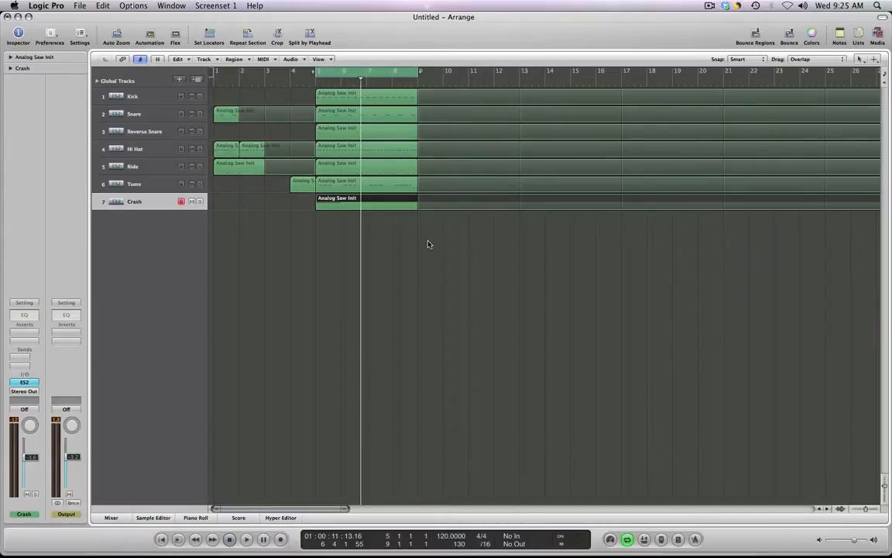
{"action": "key", "text": "space"}
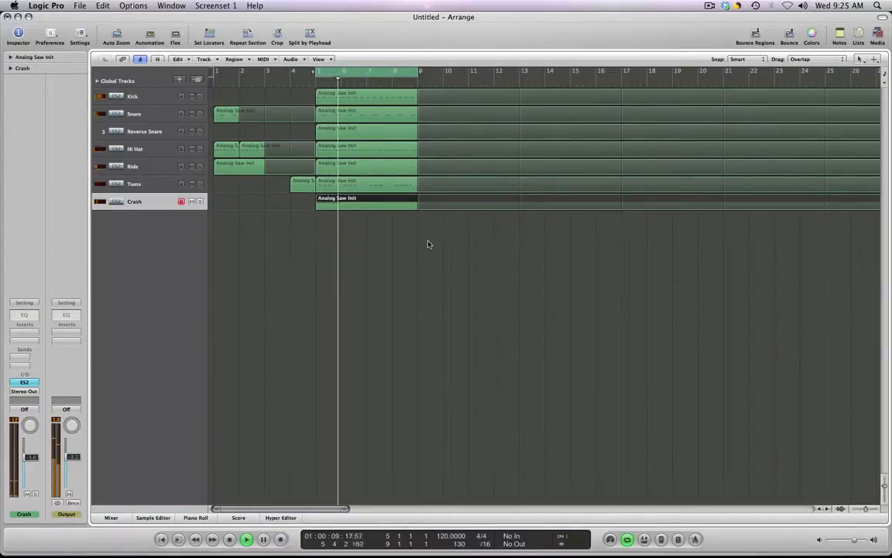